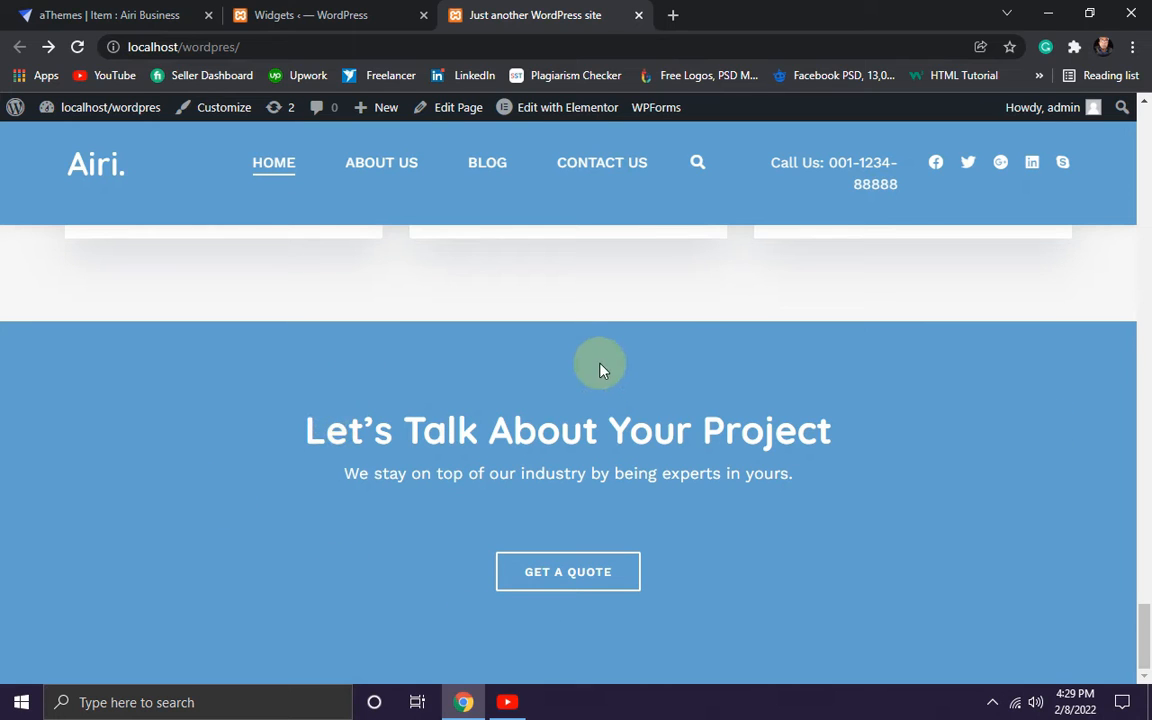
Compare the bottom of the local site's home page with the Airi Business demo page.
scroll(295, 388, "up", 1)
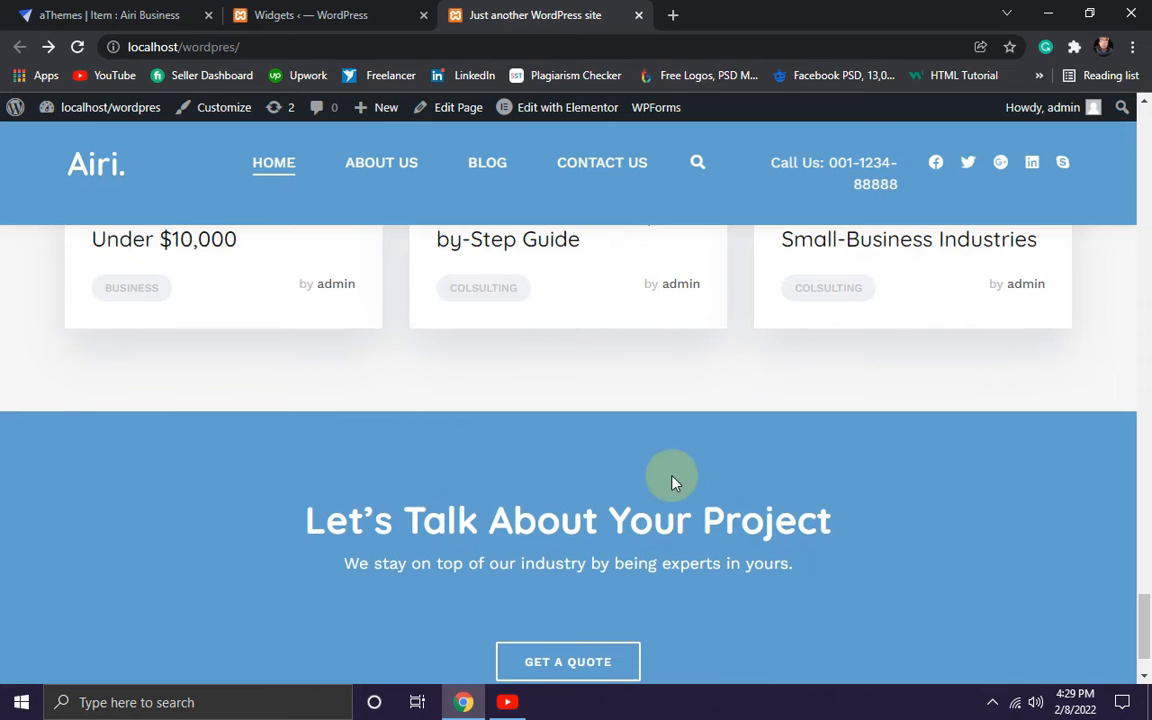
scroll(670, 475, "down", 1)
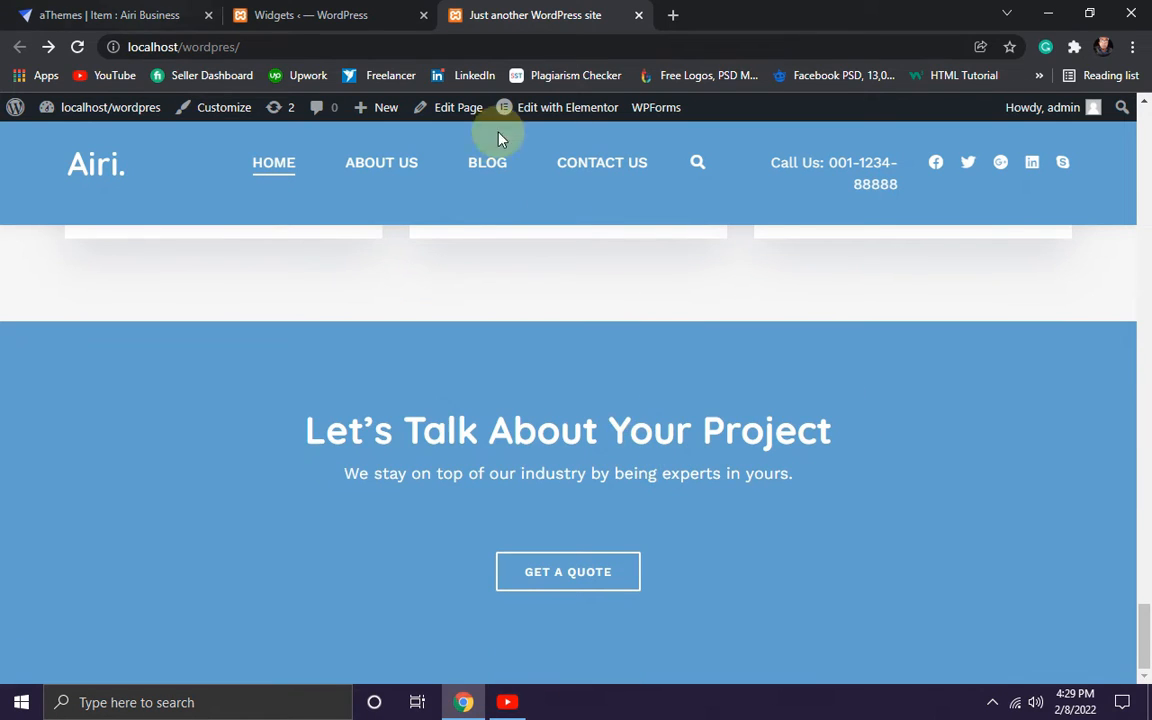
left_click(118, 8)
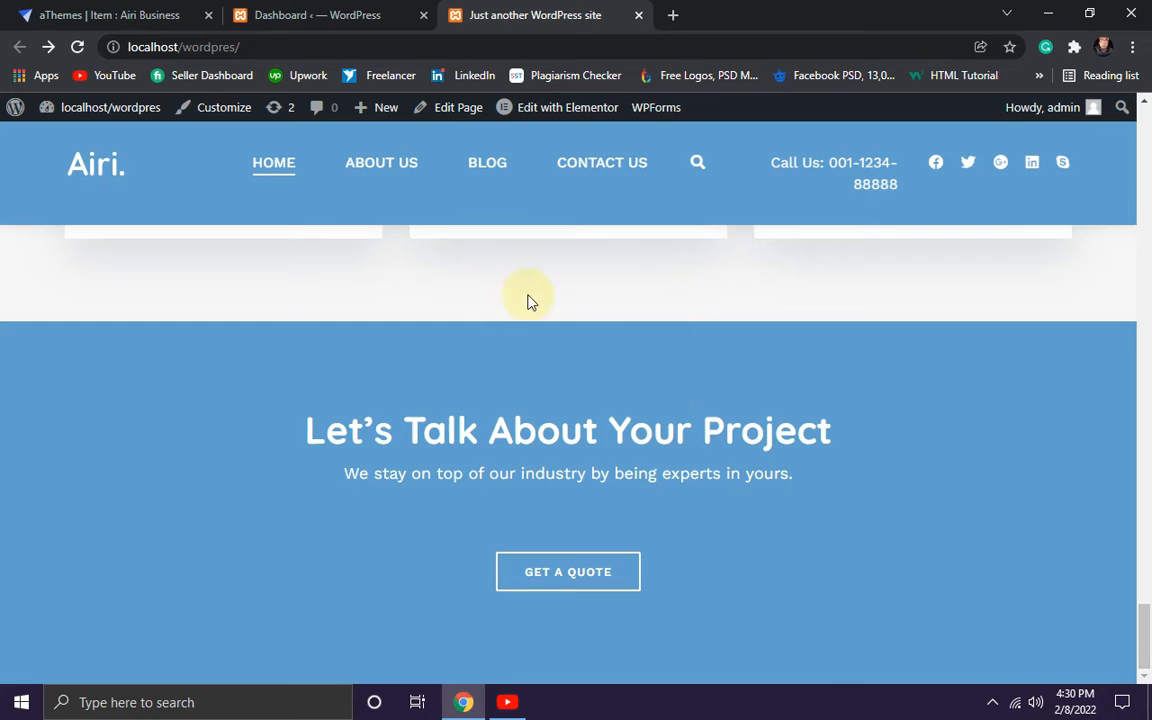
Open the Widgets management page in the local WordPress site's dashboard.
left_click(308, 17)
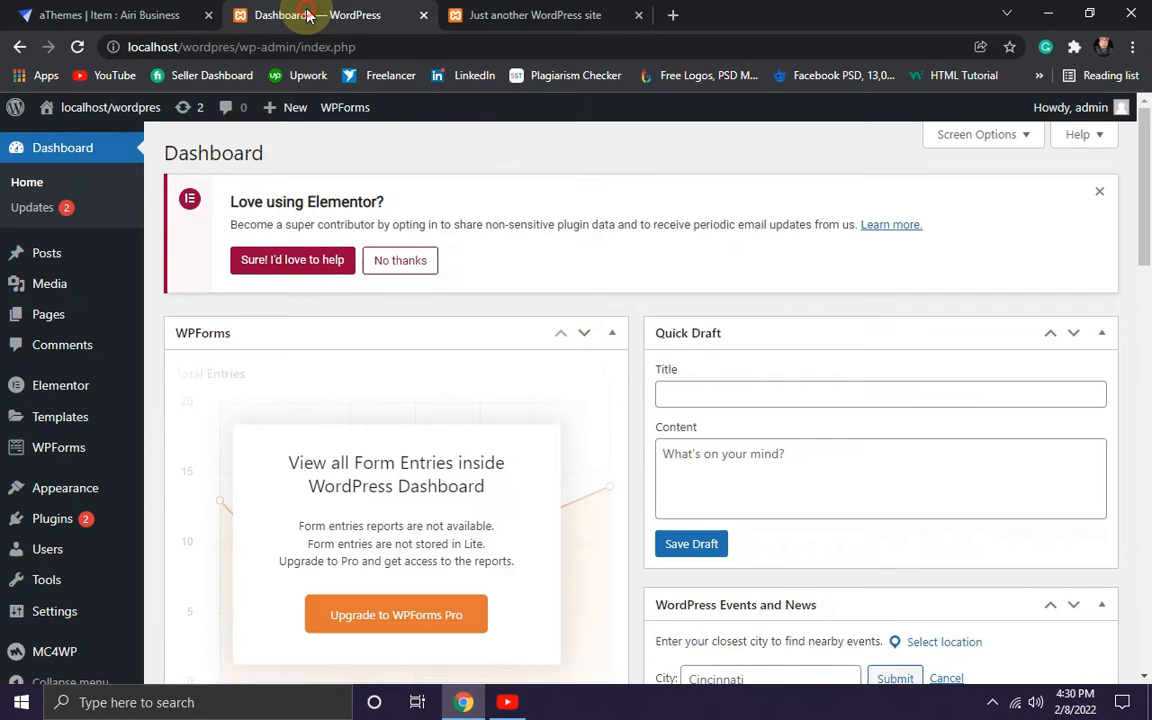
scroll(442, 193, "down", 4)
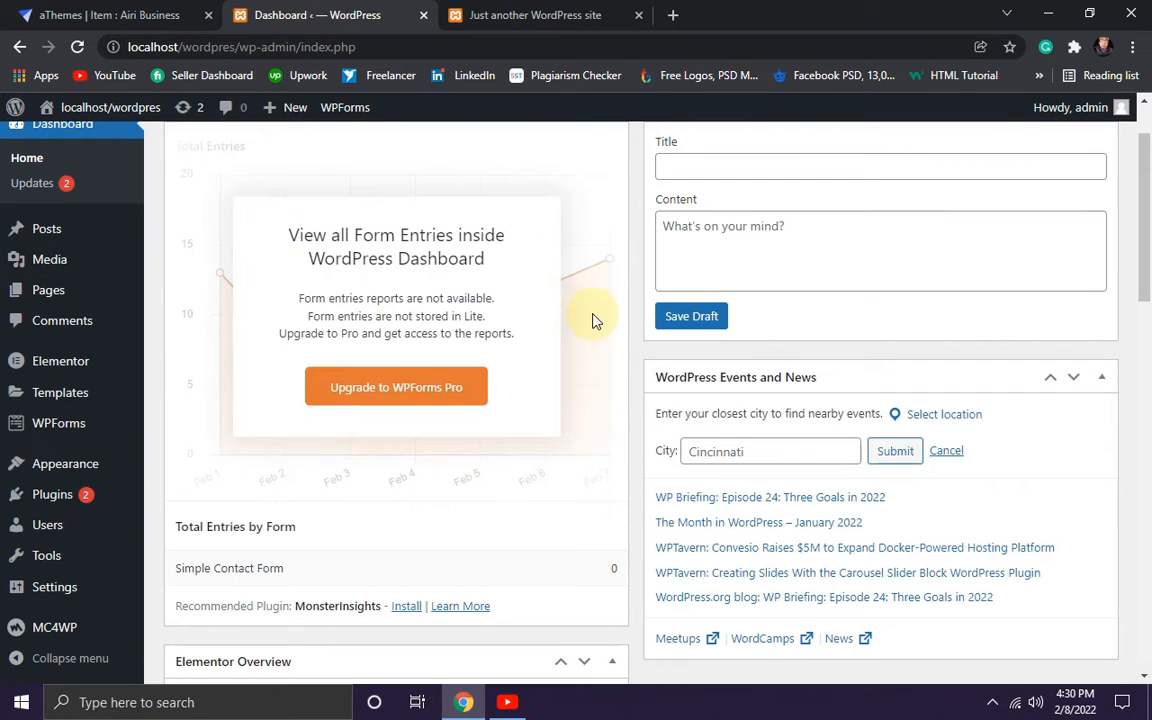
mouse_move(55, 466)
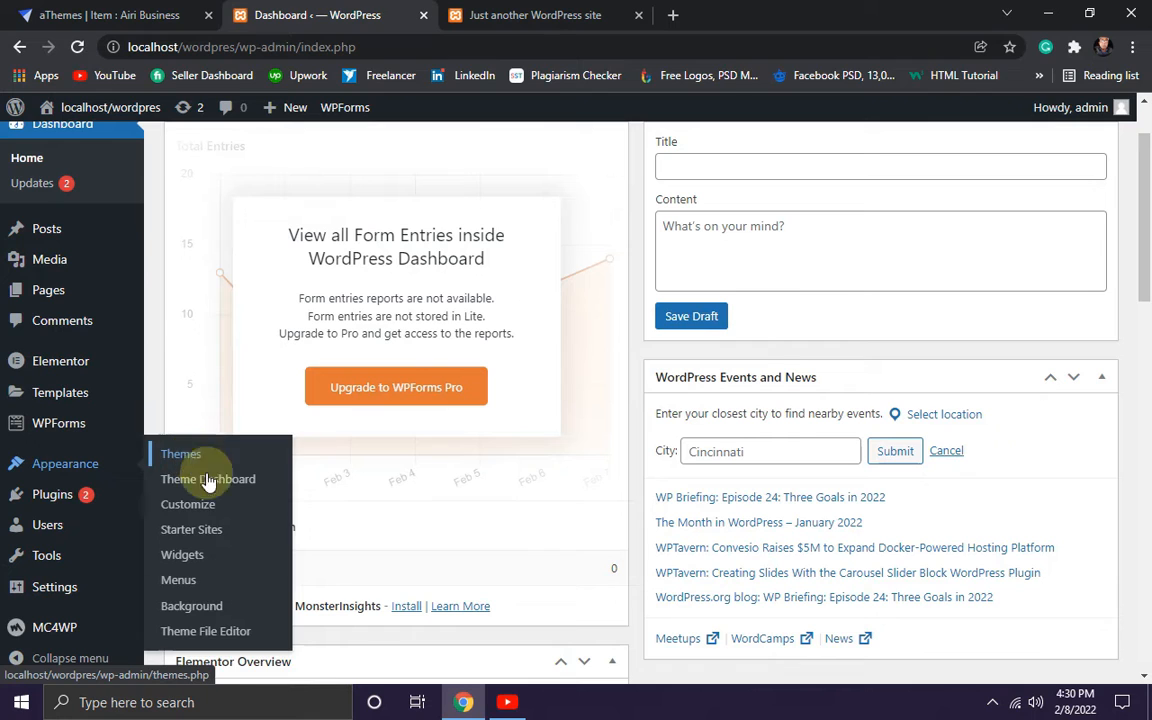
left_click(193, 563)
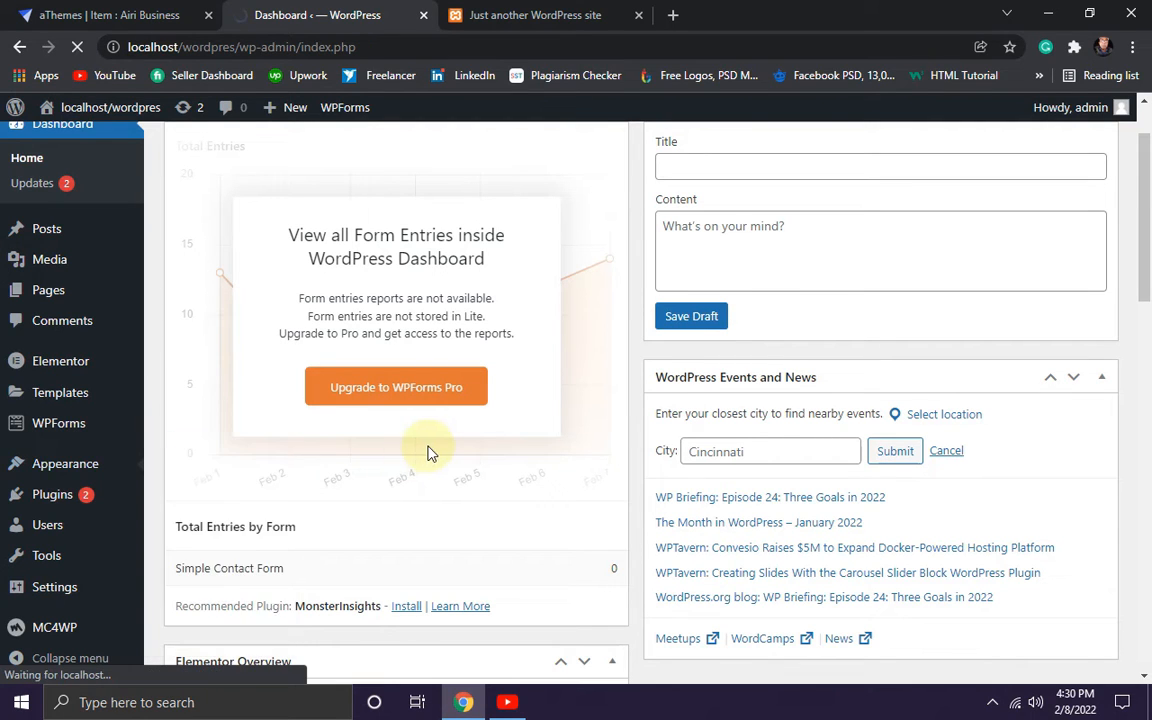
scroll(517, 396, "down", 2)
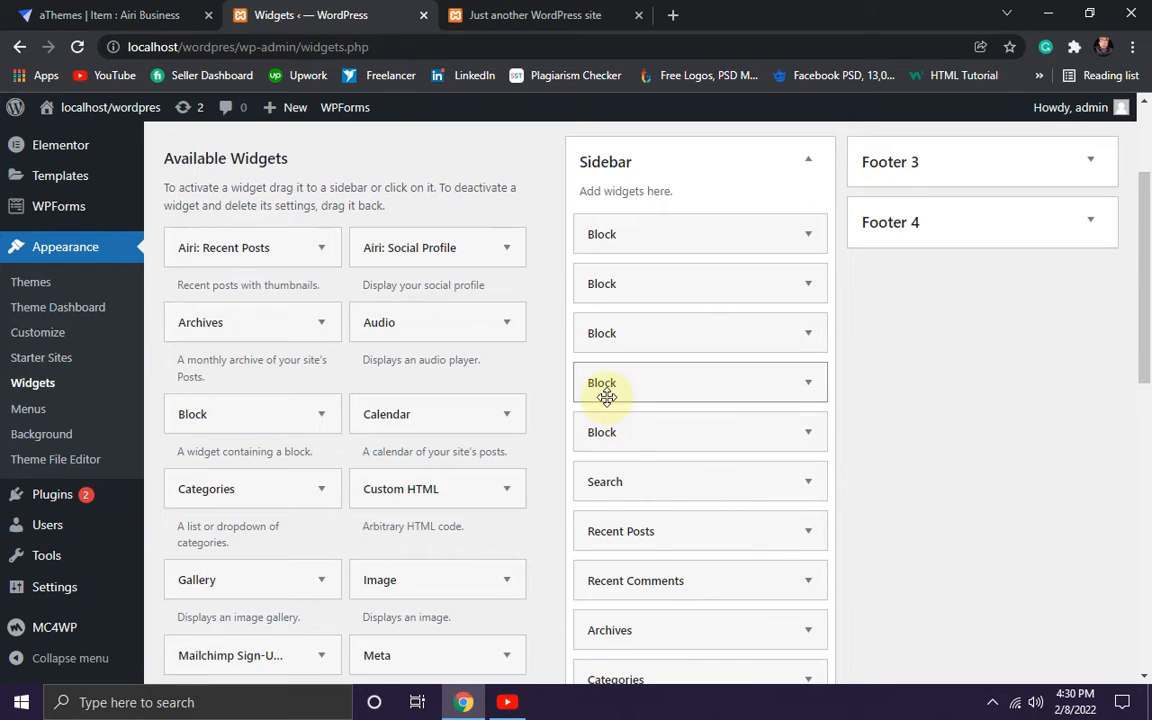
Dismiss the Elementor contribution notice and look over the sidebar and footer widget areas.
scroll(570, 435, "down", 2)
scroll(535, 473, "up", 2)
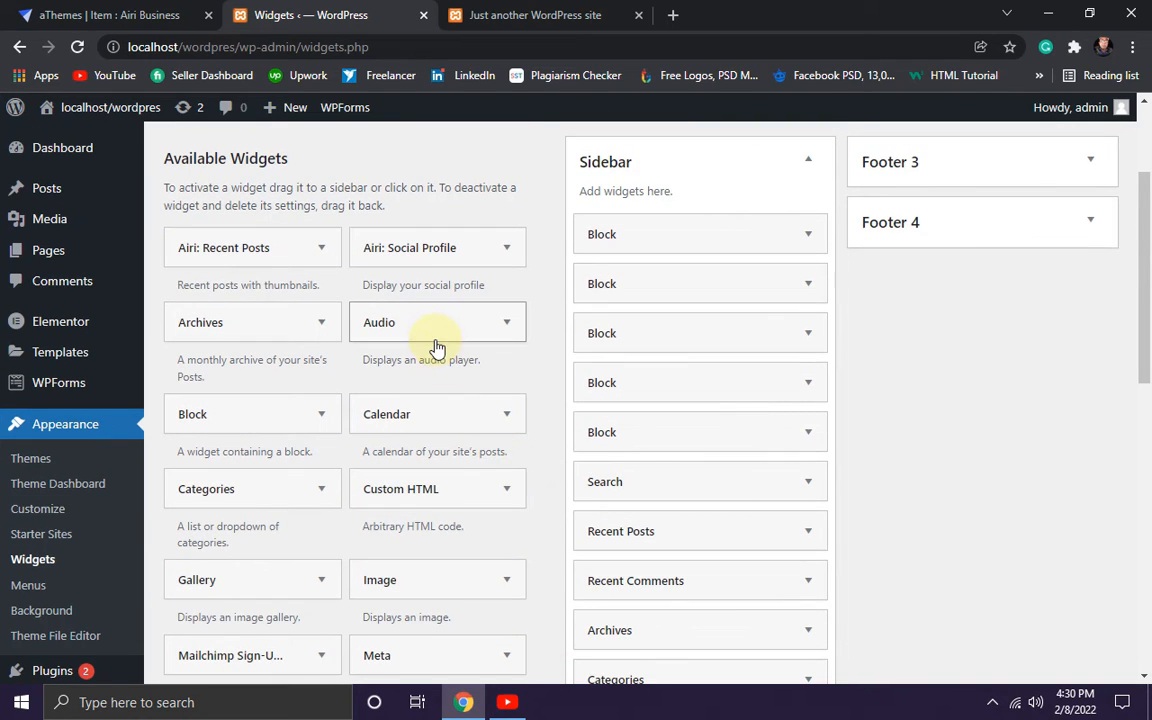
scroll(435, 355, "up", 1)
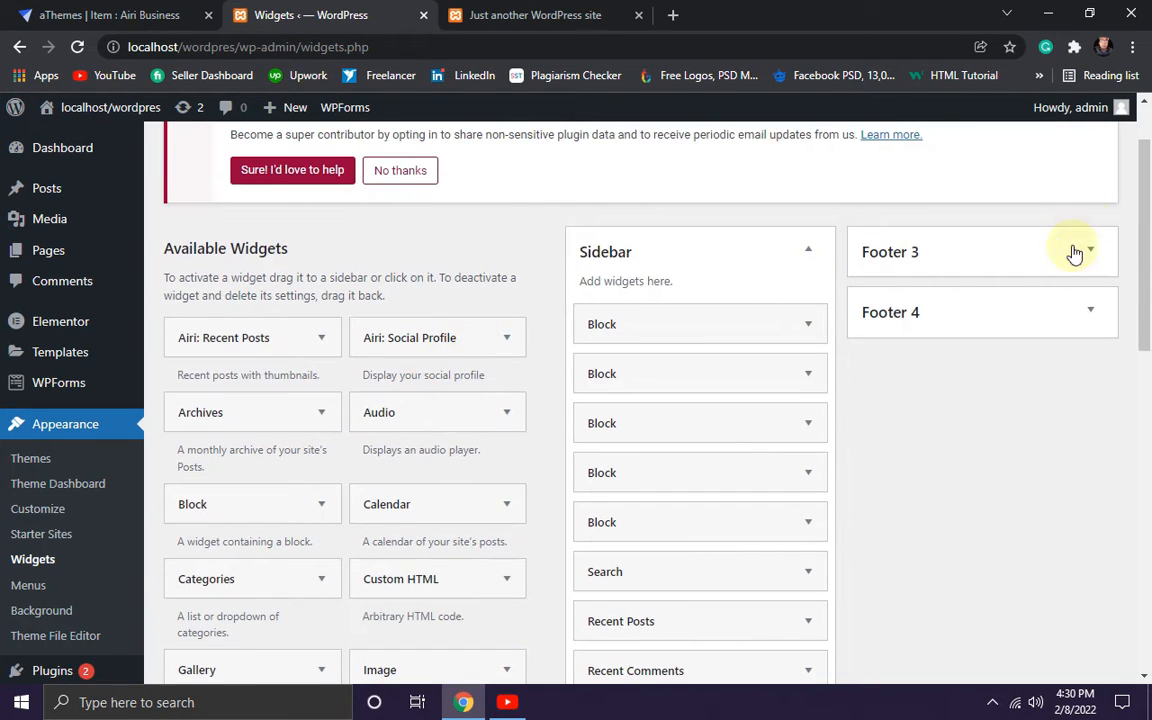
scroll(1090, 211, "up", 1)
left_click(1100, 193)
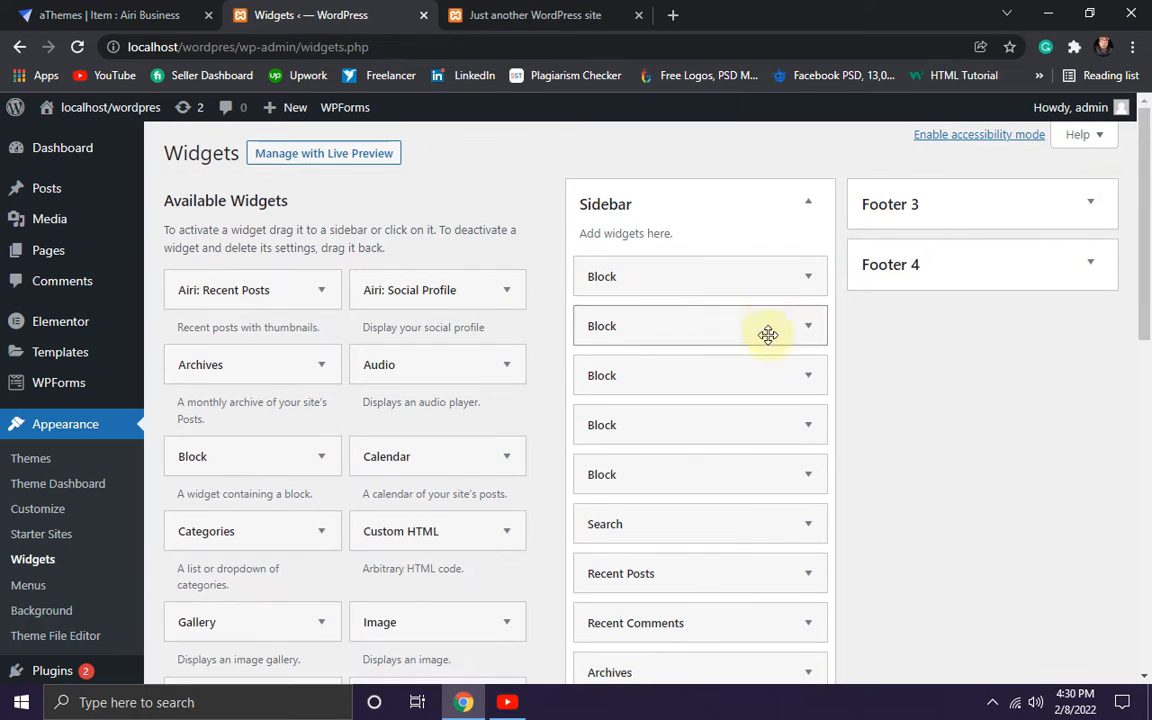
scroll(512, 504, "down", 1)
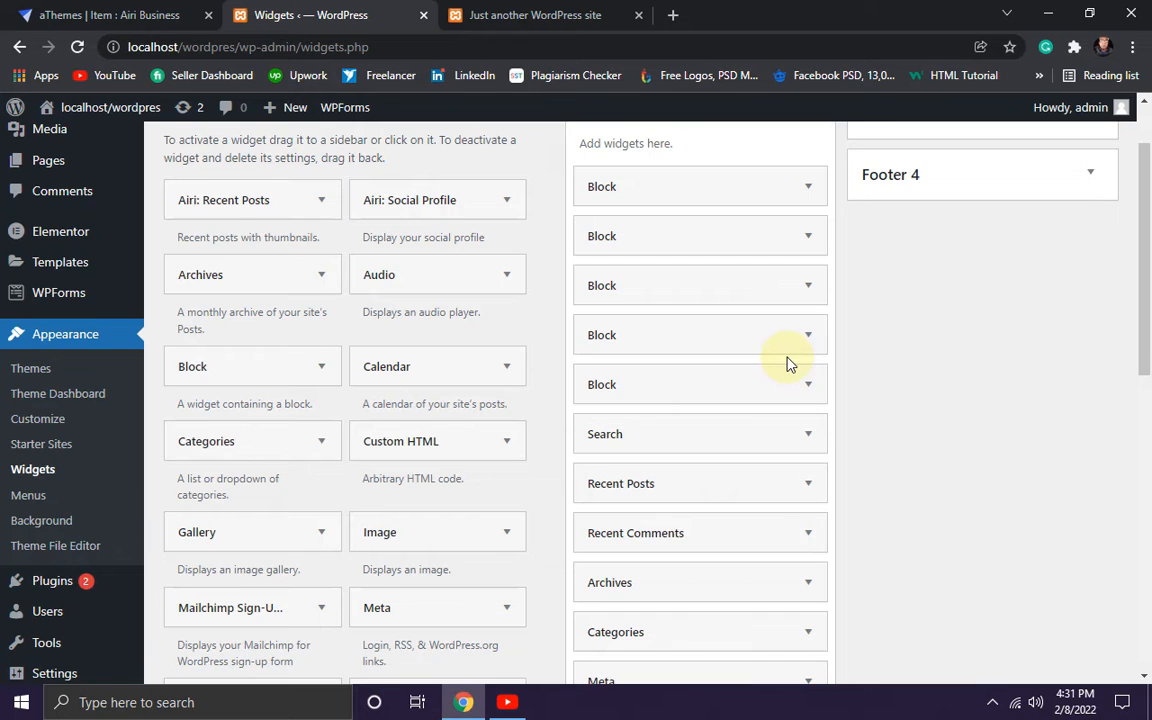
scroll(686, 355, "up", 2)
scroll(671, 368, "down", 3)
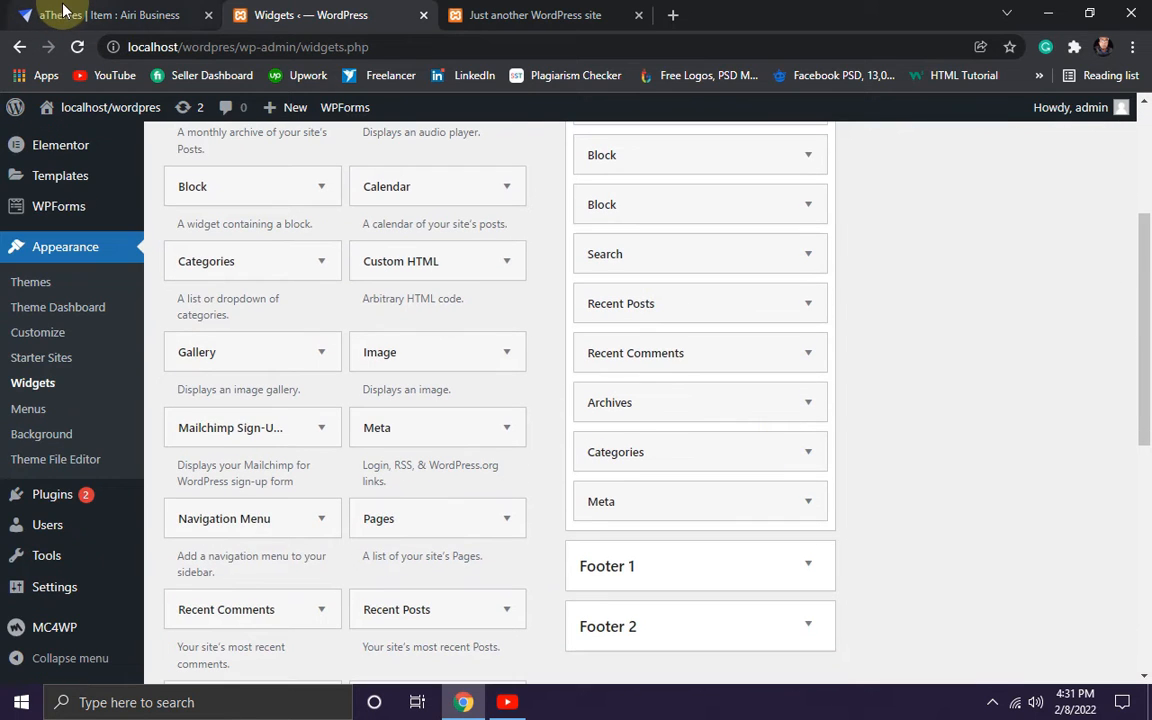
Save the Airi logo from the Airi Business demo's footer to the Desktop as Airi-footer..png.
left_click(64, 10)
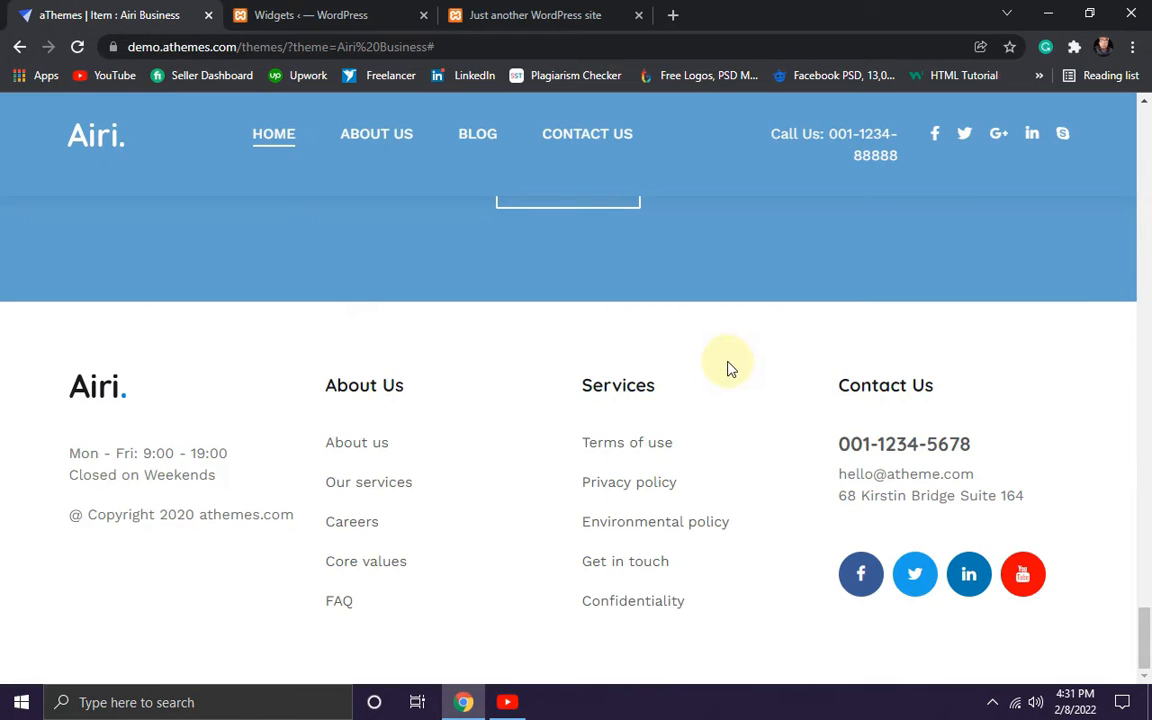
right_click(96, 395)
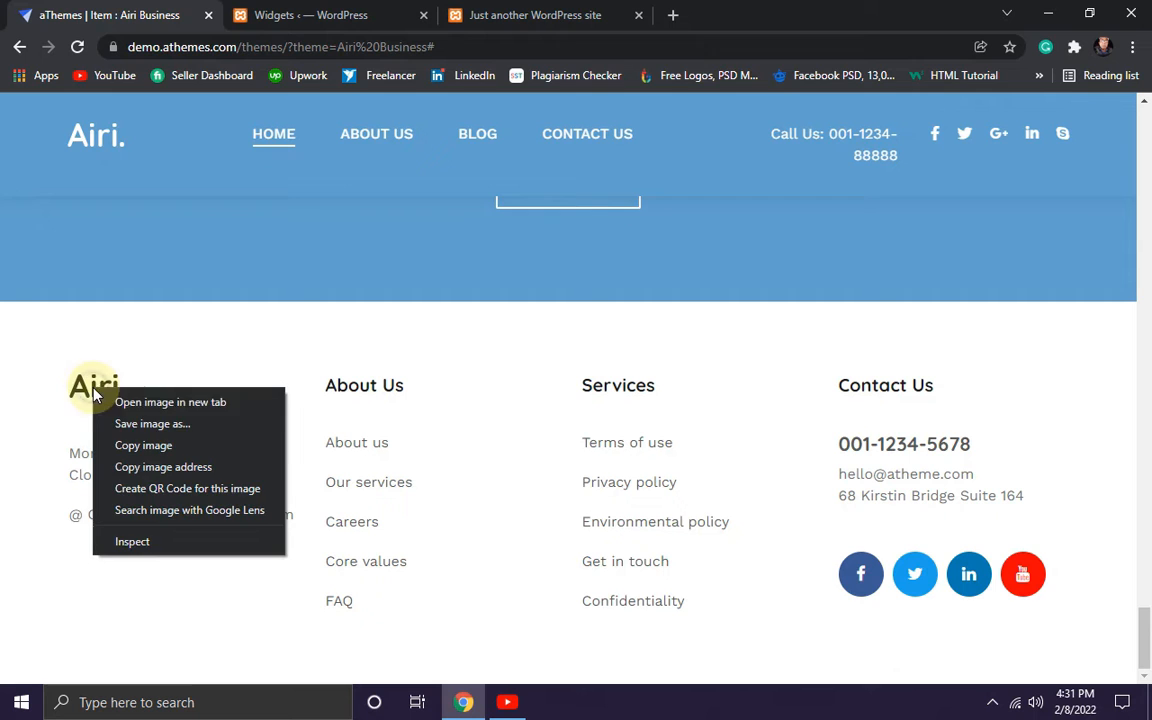
left_click(188, 429)
scroll(77, 185, "up", 3)
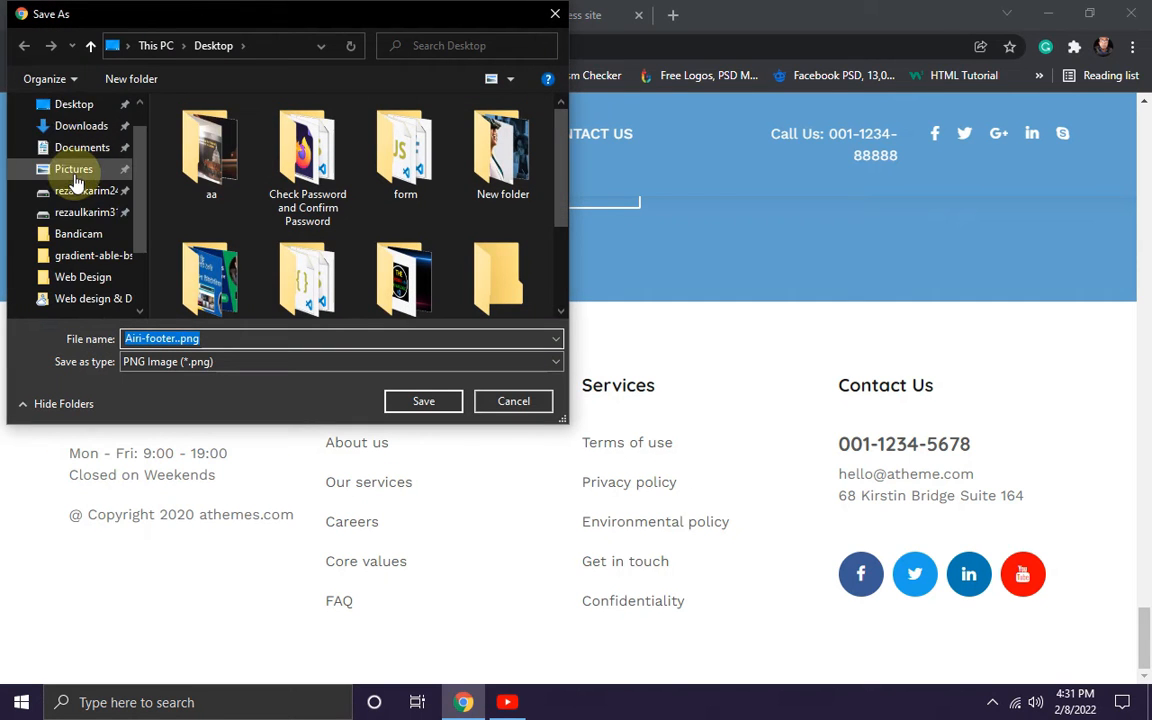
left_click(70, 141)
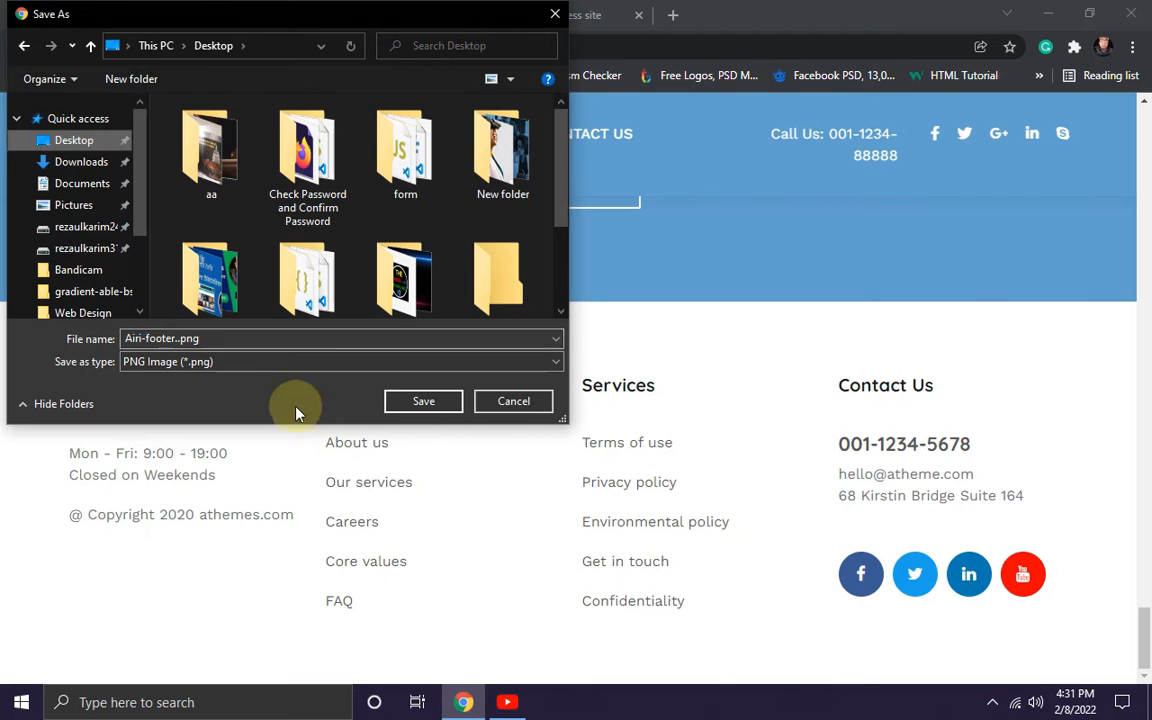
left_click(422, 401)
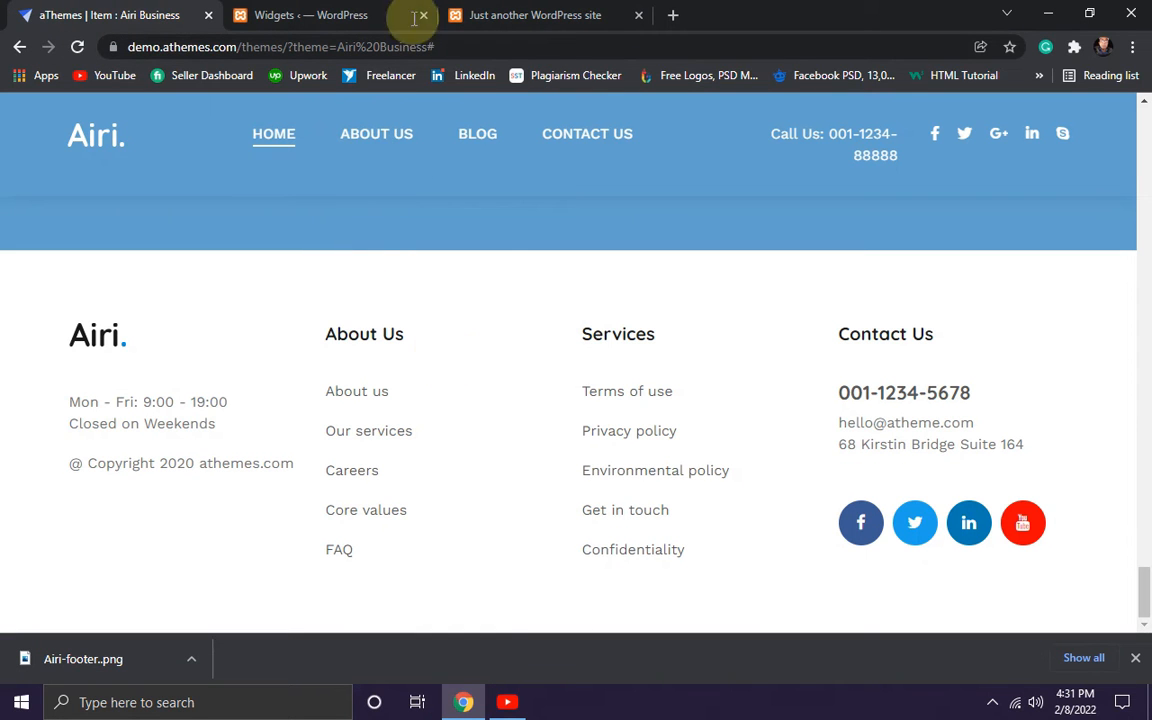
Return to the Widgets page and examine the available widgets and the four footer widget areas.
left_click(290, 14)
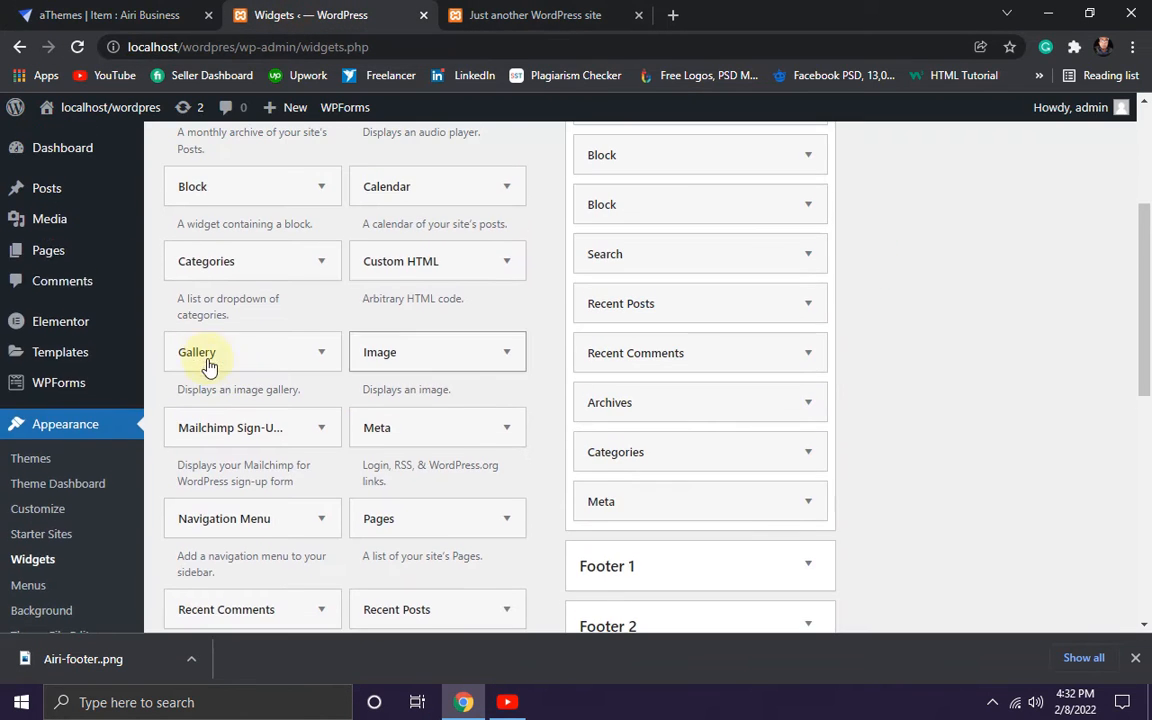
scroll(495, 330, "down", 2)
scroll(489, 334, "up", 3)
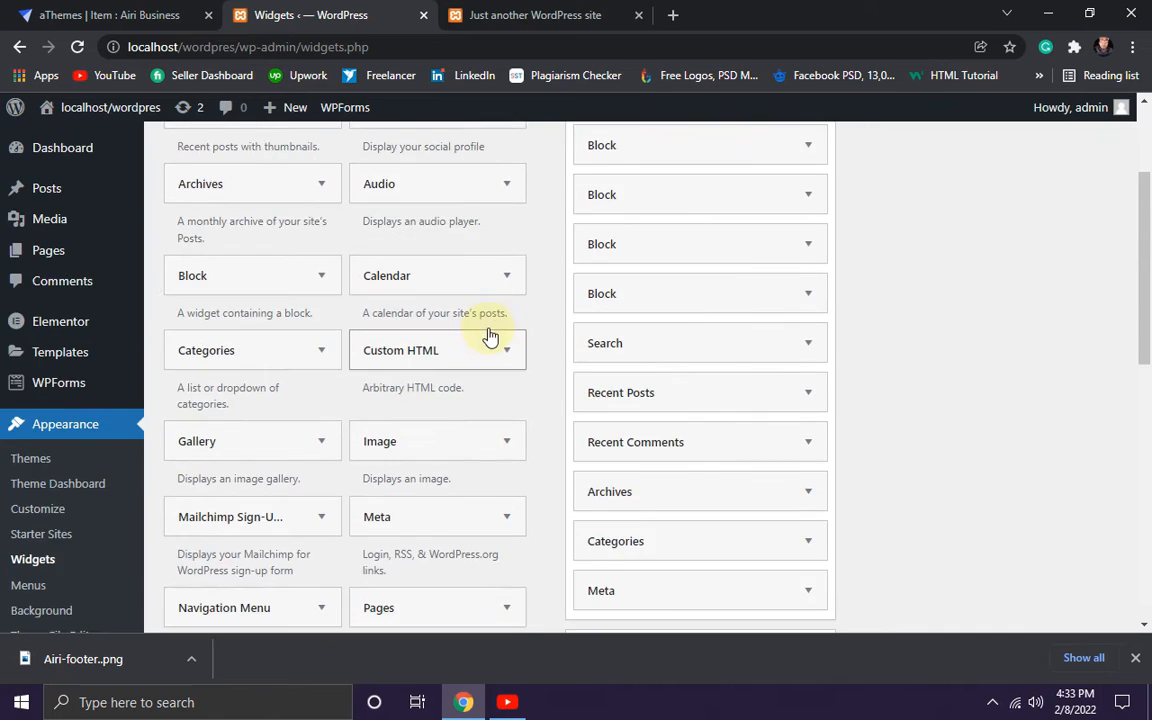
scroll(635, 383, "down", 3)
scroll(635, 383, "down", 2)
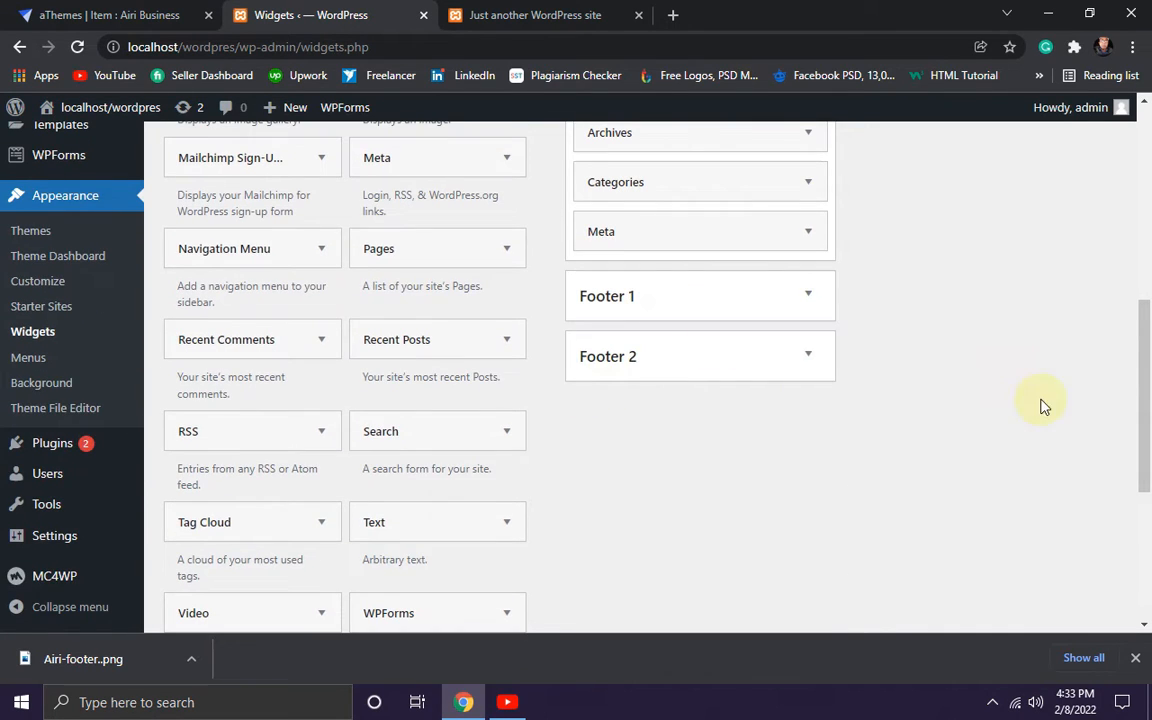
scroll(950, 365, "up", 4)
scroll(950, 360, "up", 3)
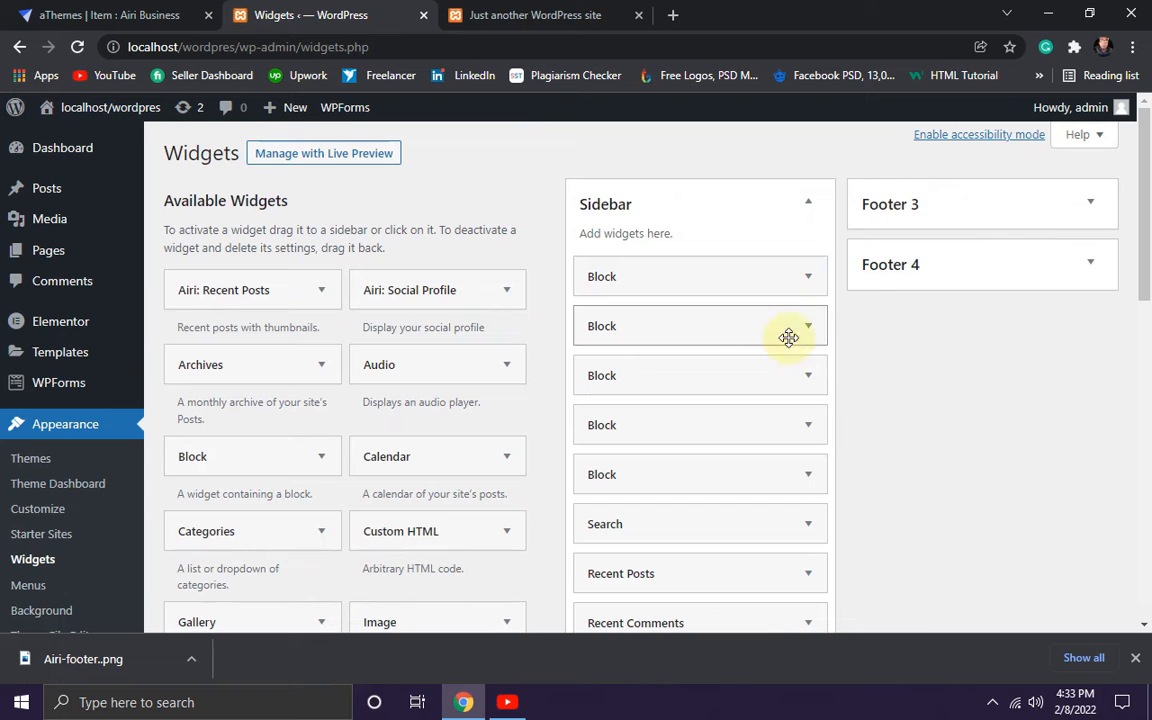
scroll(940, 335, "down", 4)
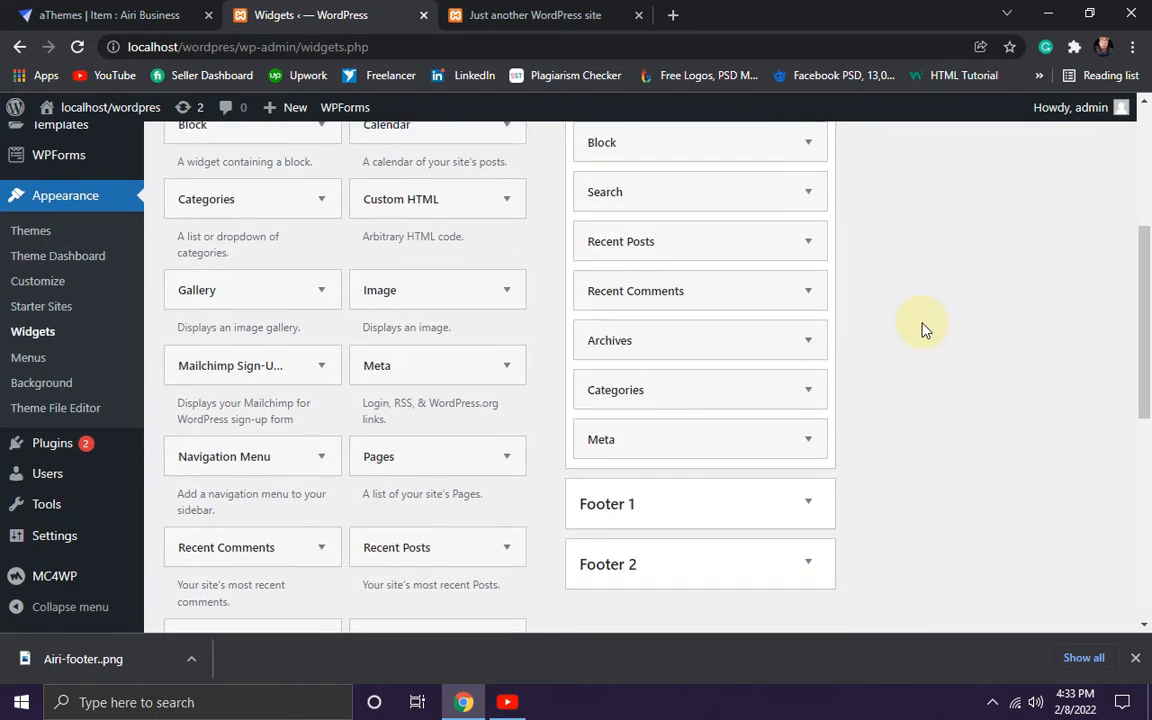
scroll(940, 335, "down", 2)
scroll(895, 324, "up", 2)
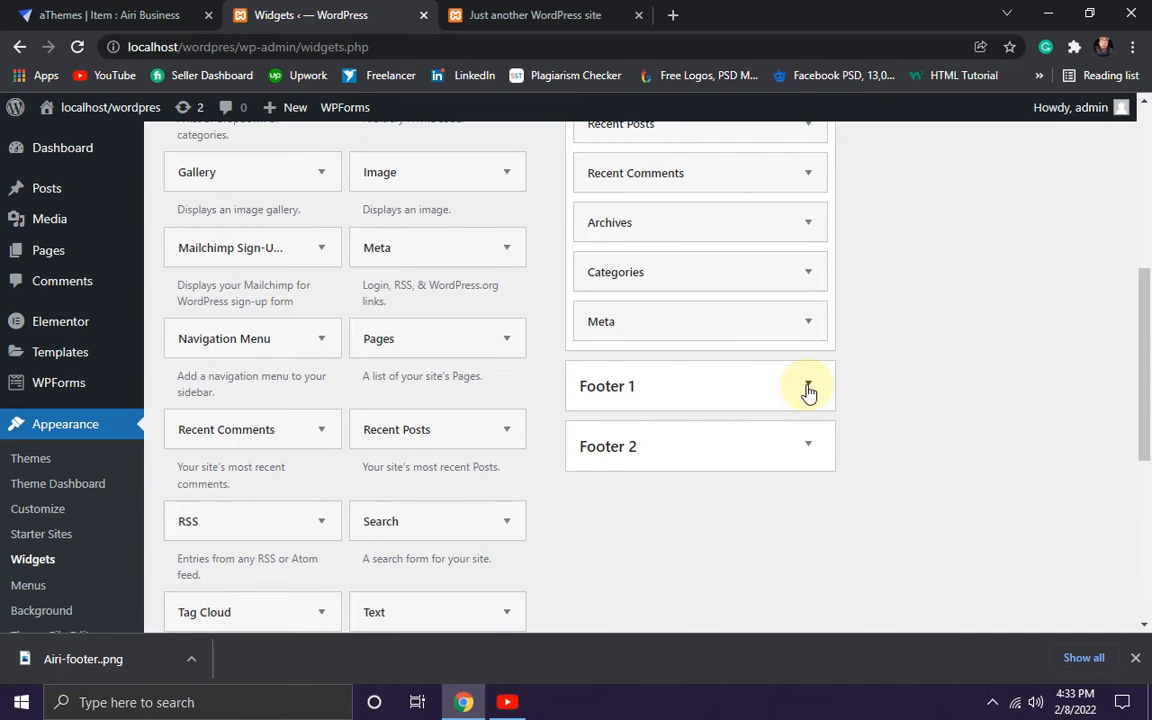
Add an Image widget to the Footer 1 area, between its existing Image and Custom HTML widgets.
scroll(319, 273, "up", 2)
scroll(415, 373, "down", 1)
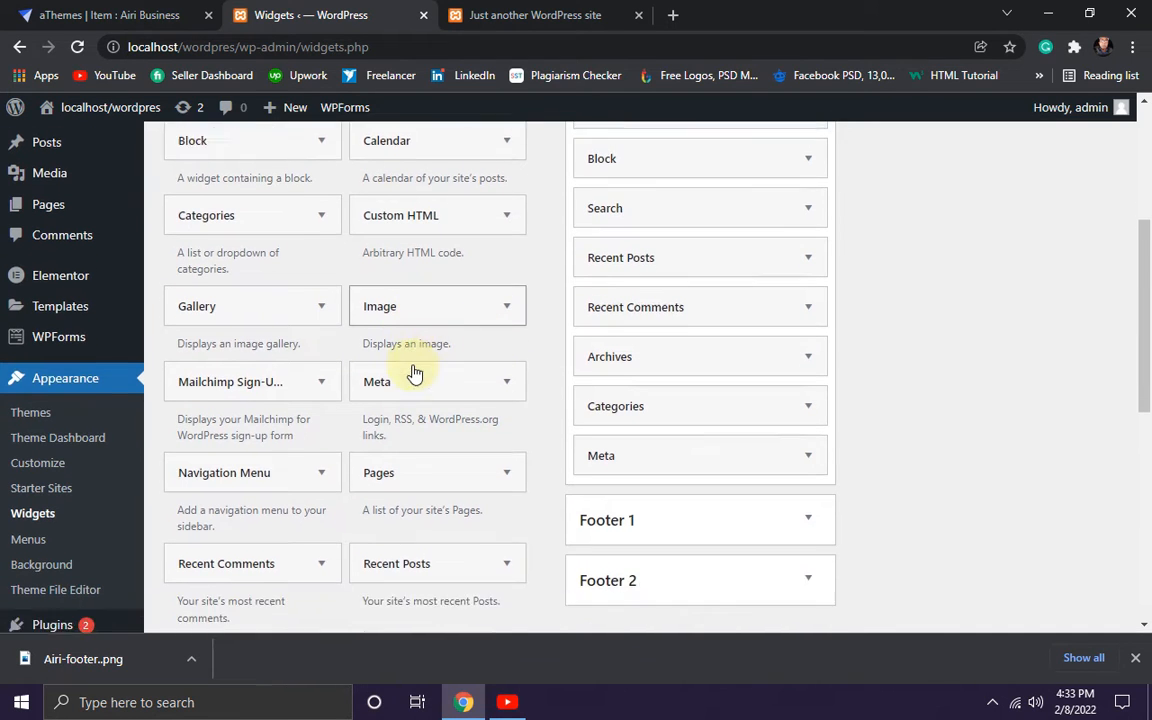
scroll(415, 373, "down", 1)
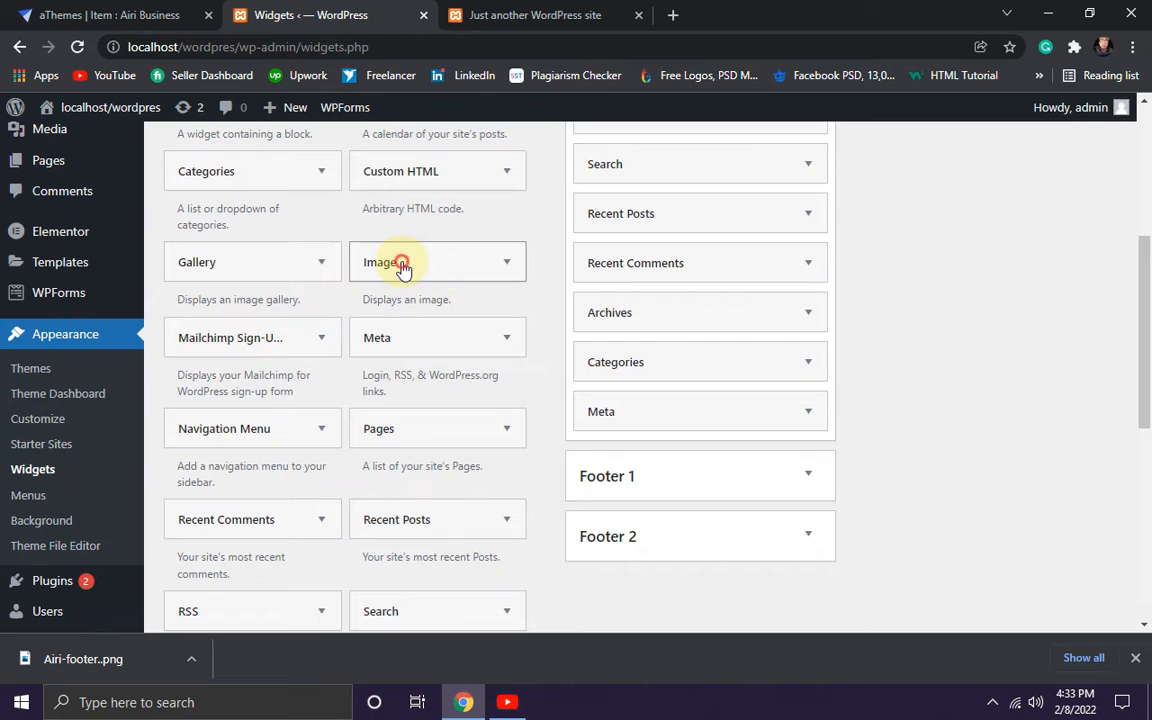
left_click_drag(400, 265, 666, 561)
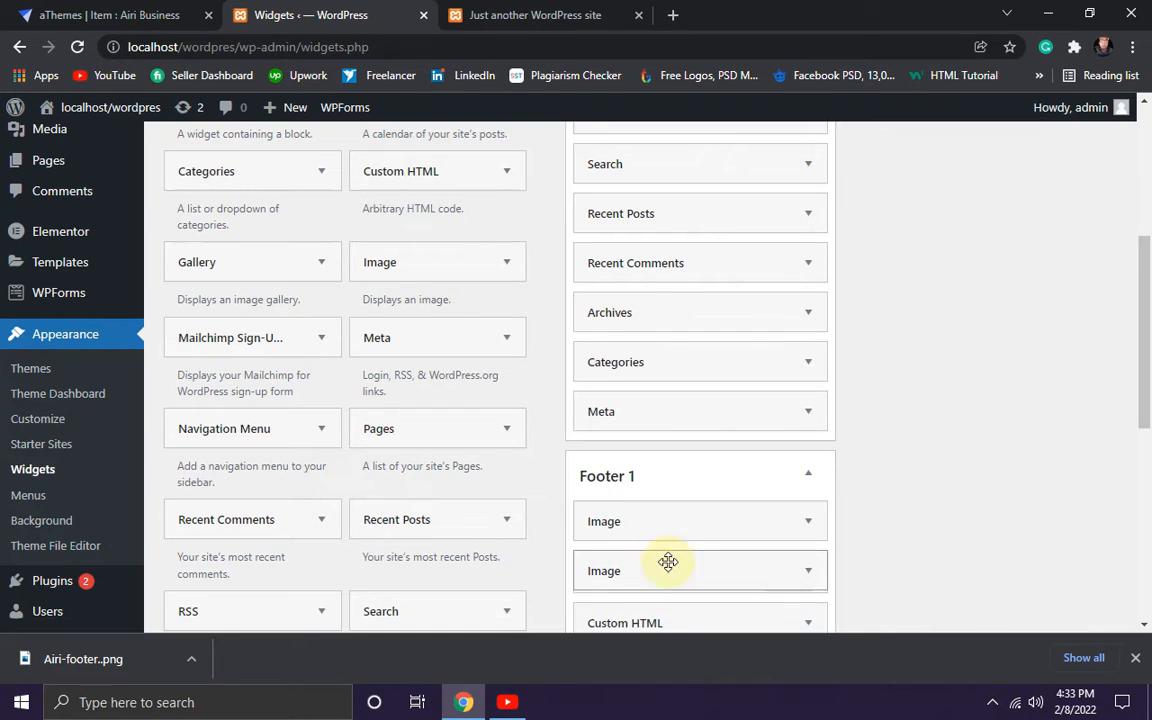
scroll(830, 319, "down", 3)
scroll(816, 358, "down", 1)
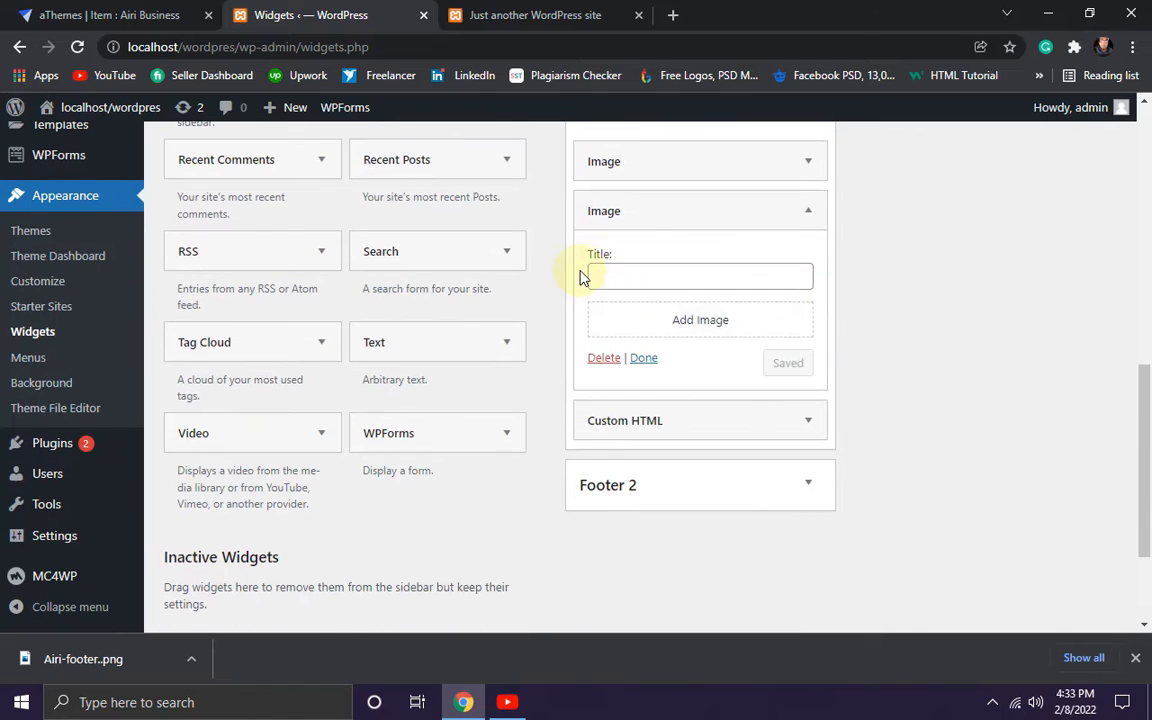
Set the new Footer 1 Image widget to the Airi-footer. logo from the media library and finish editing it.
left_click(628, 270)
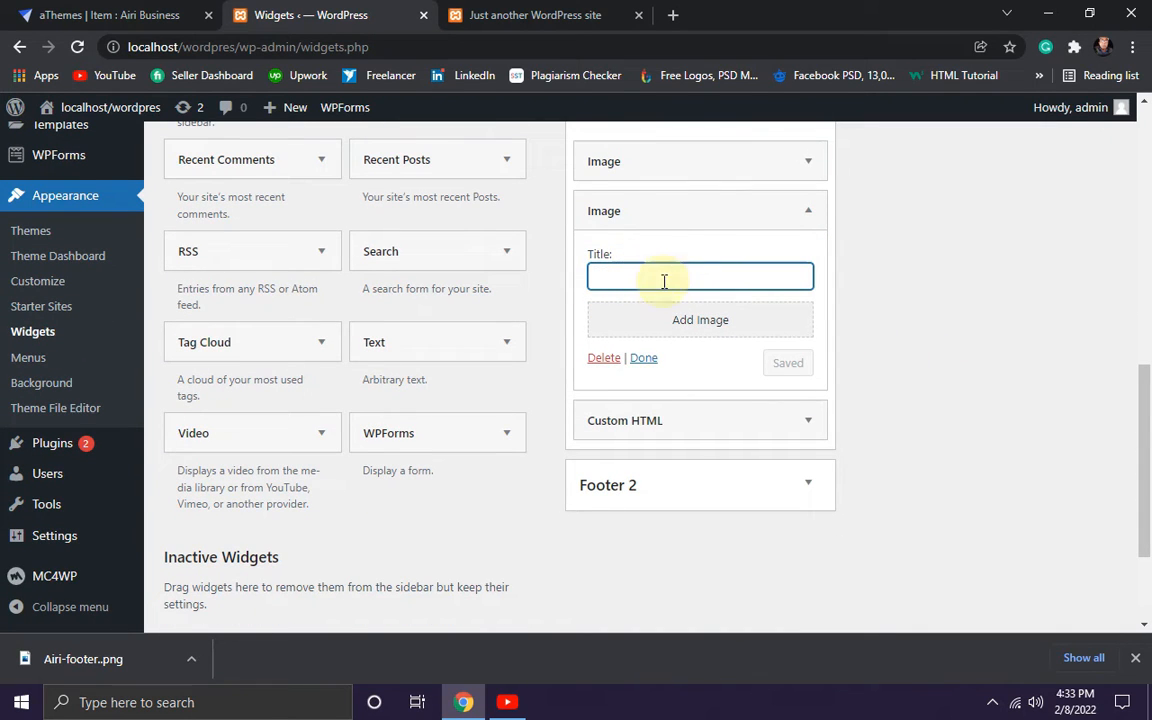
left_click(697, 321)
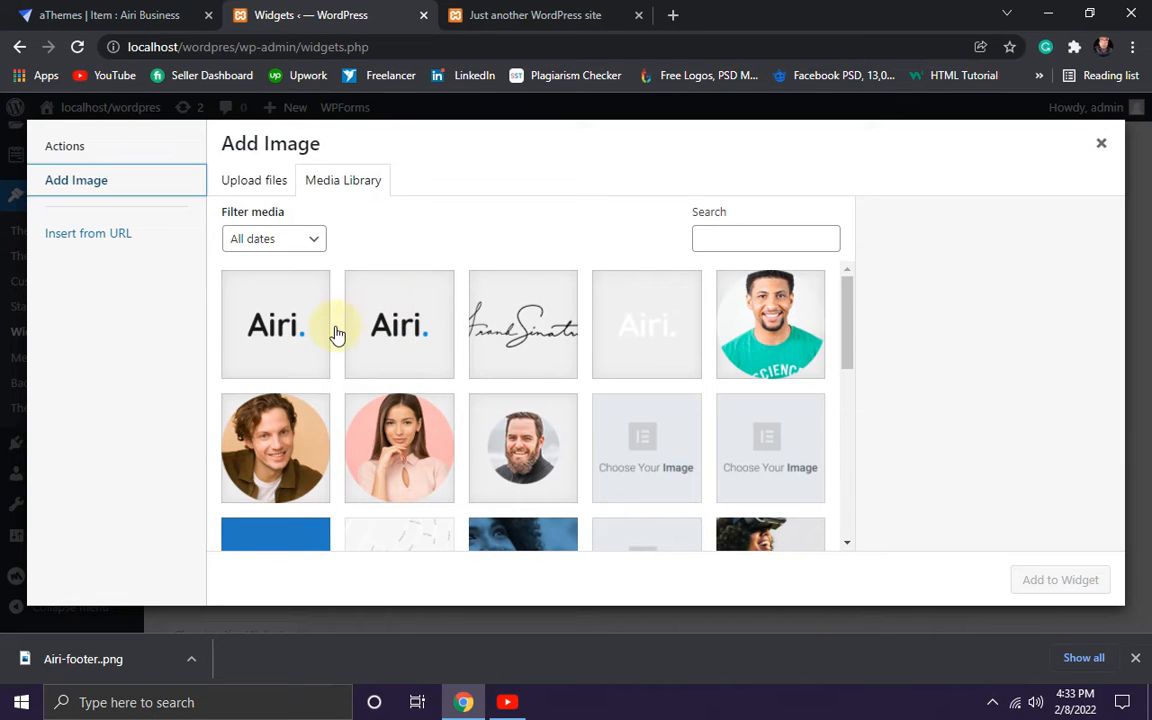
left_click(268, 340)
scroll(975, 470, "down", 2)
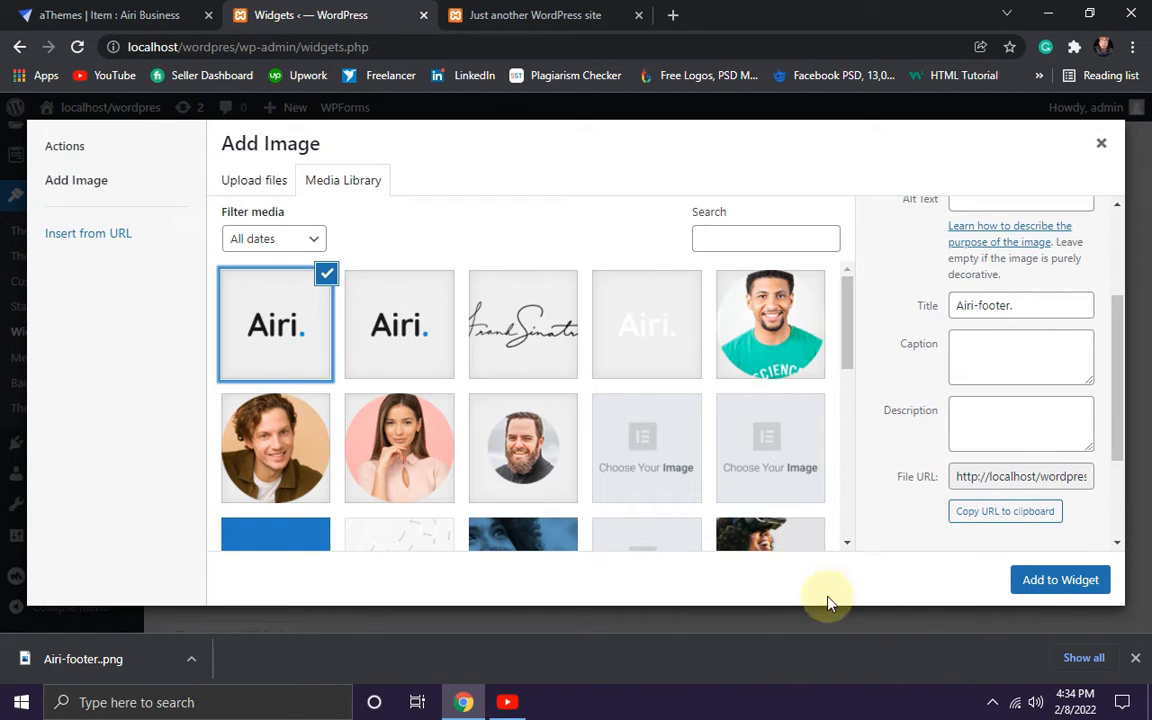
left_click(1060, 586)
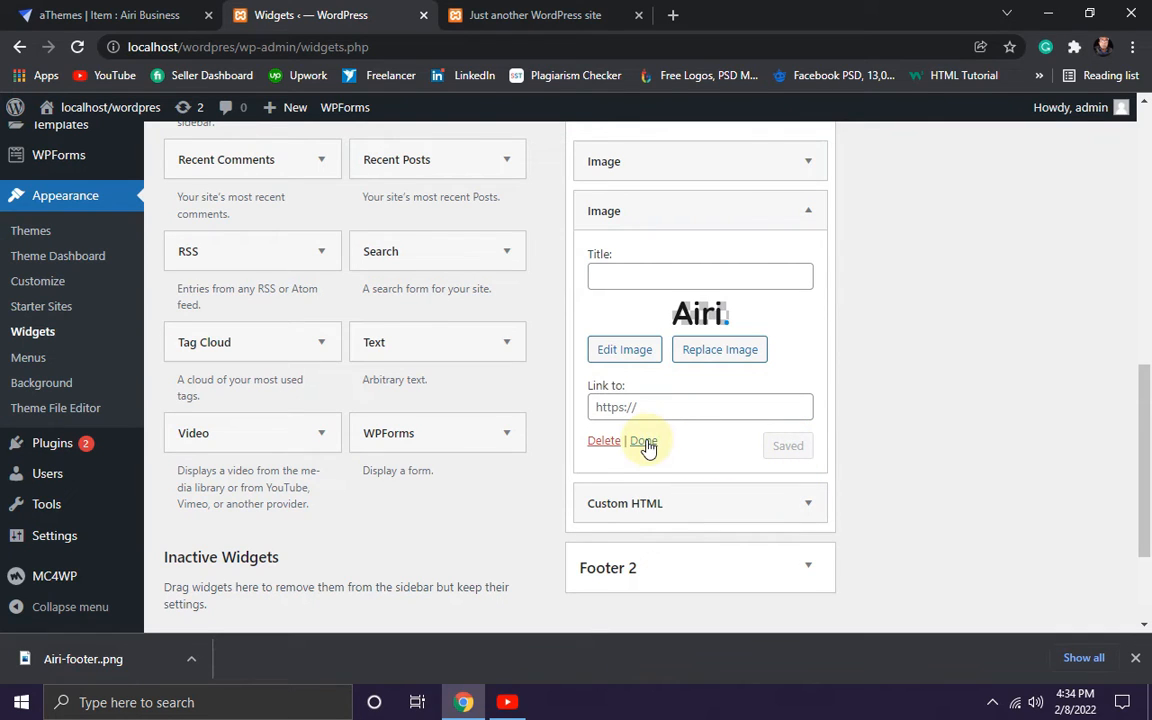
left_click(645, 443)
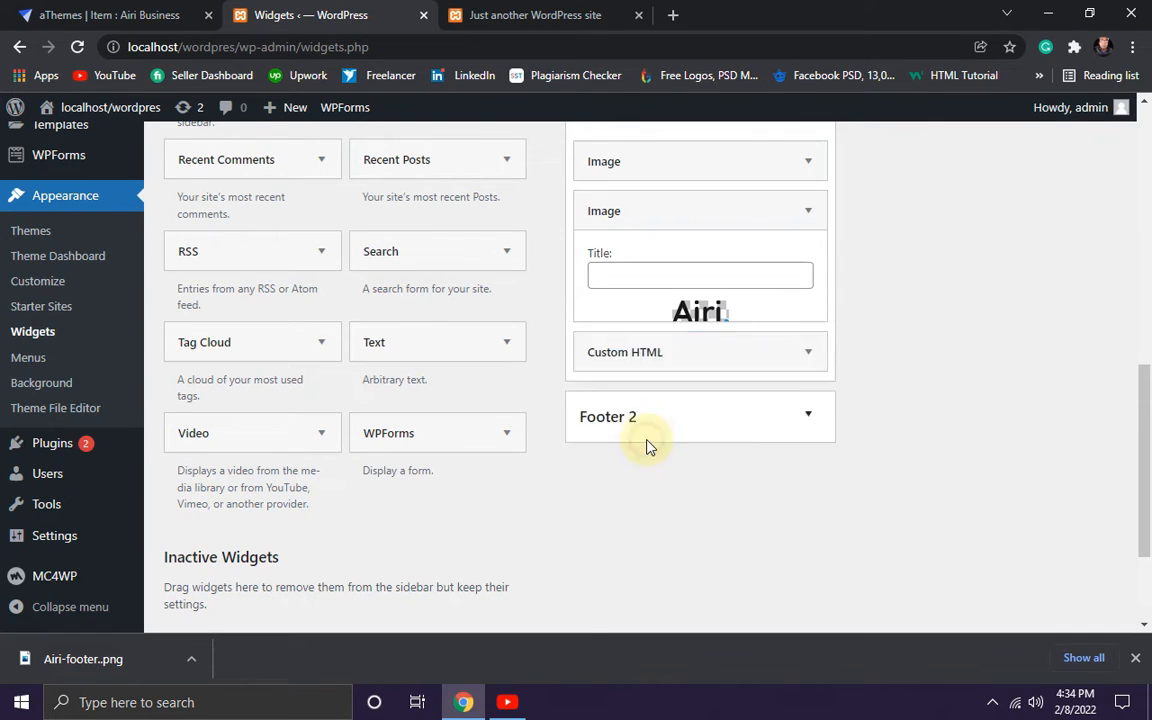
Reload the local site and compare its footer logo with the Airi Business demo's footer.
left_click(506, 12)
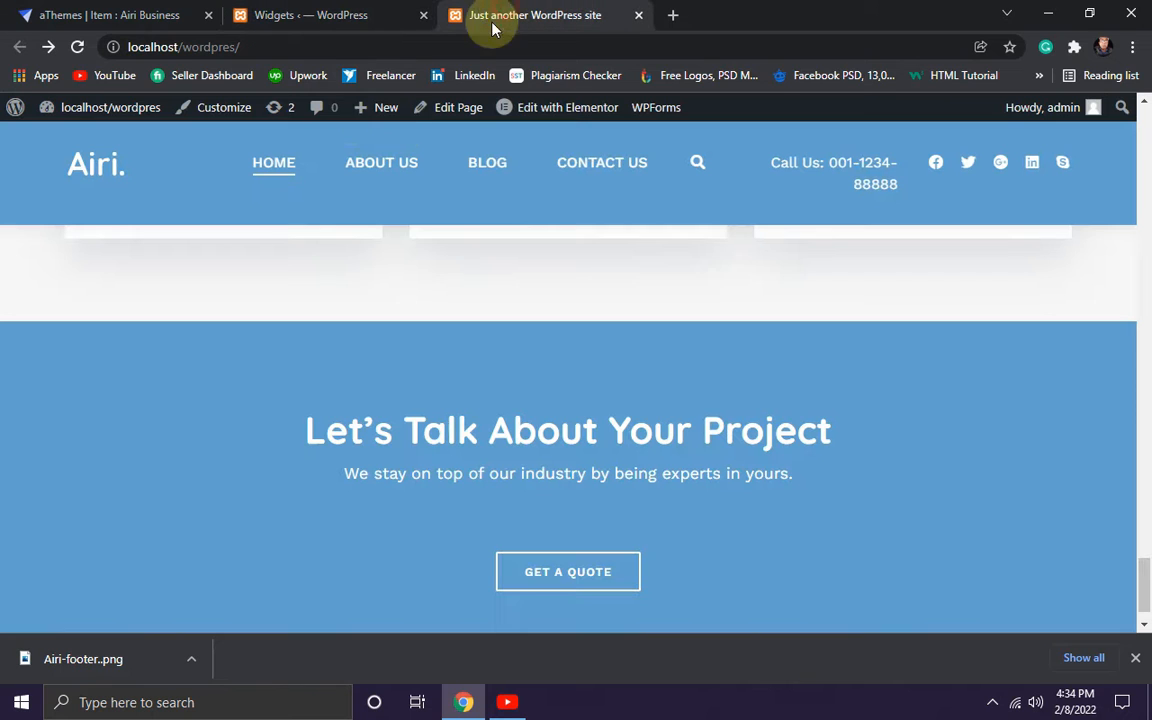
left_click(77, 47)
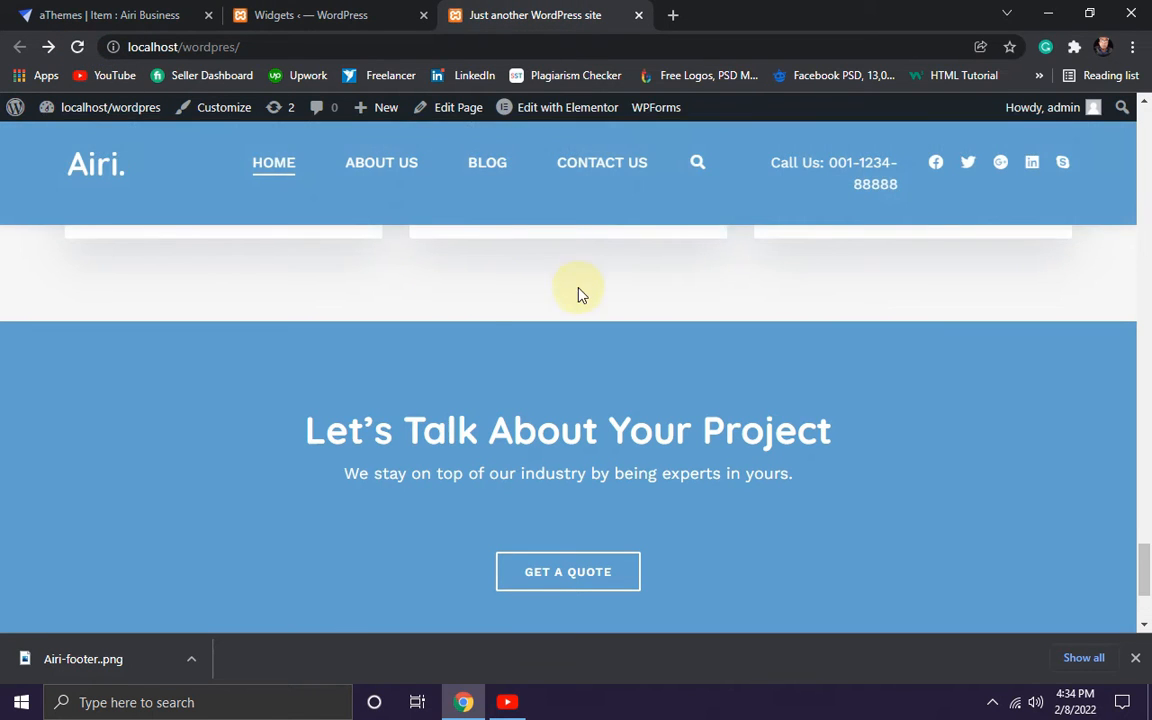
scroll(576, 293, "down", 2)
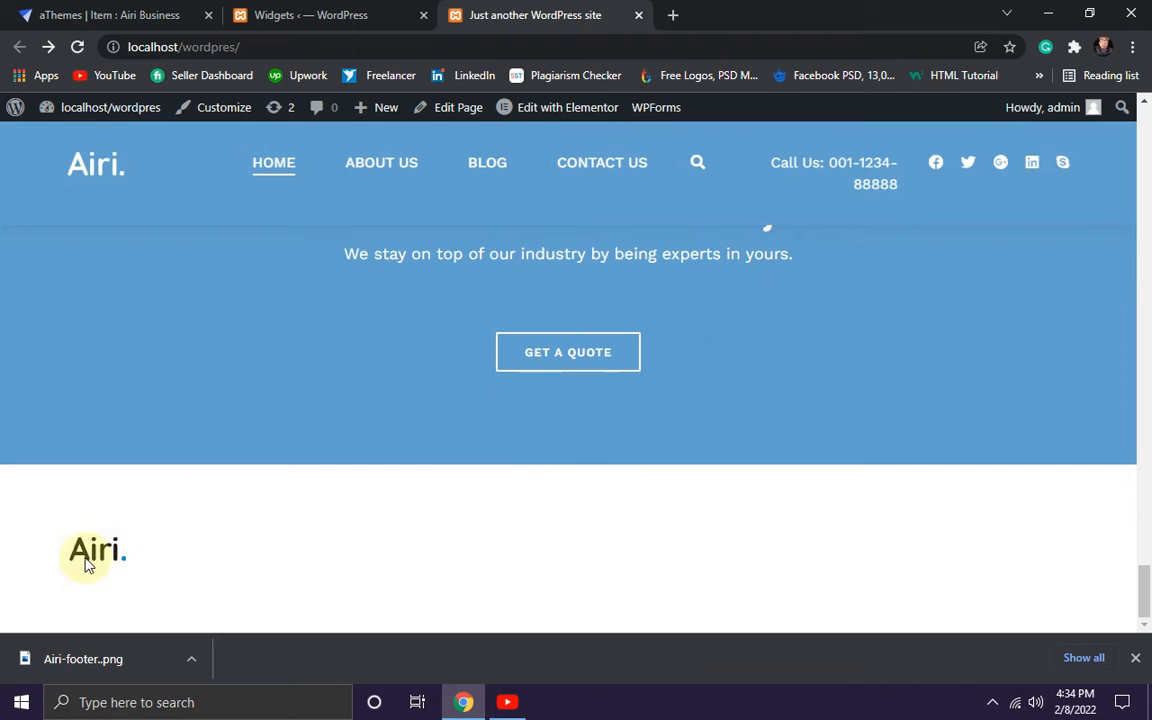
left_click(73, 22)
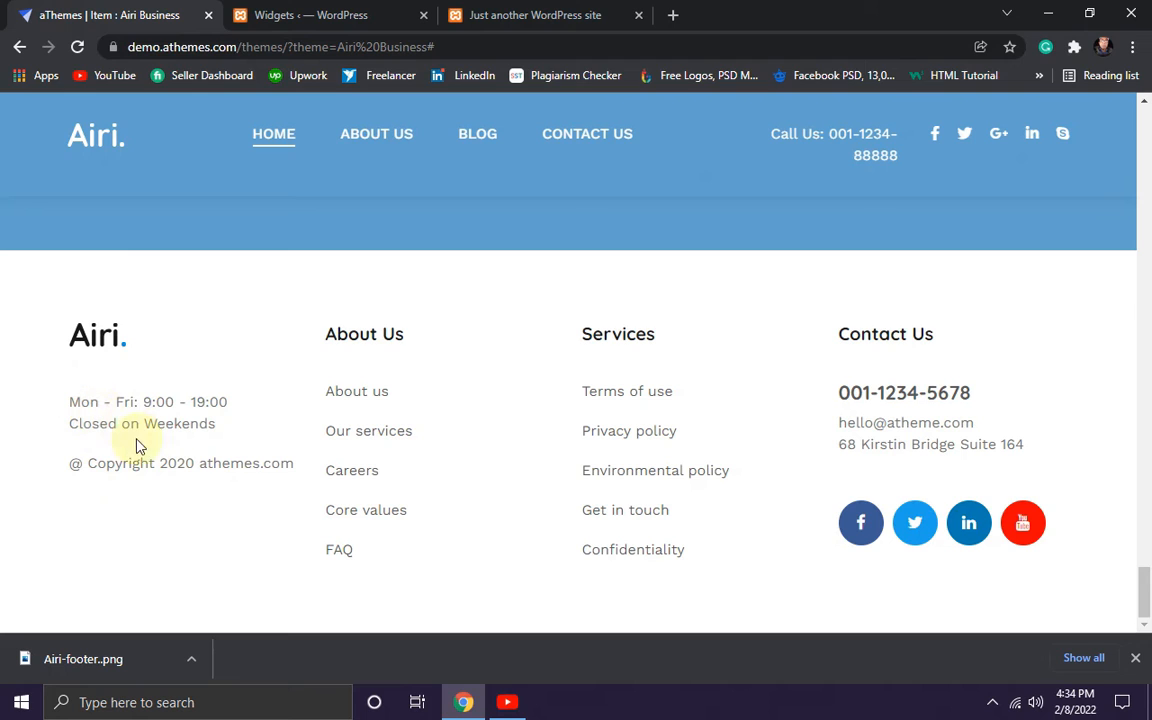
Open spken.txt from the desktop in Notepad and copy the Footer - 01 markup with opening hours and copyright line.
left_click(1046, 14)
double_click(1062, 226)
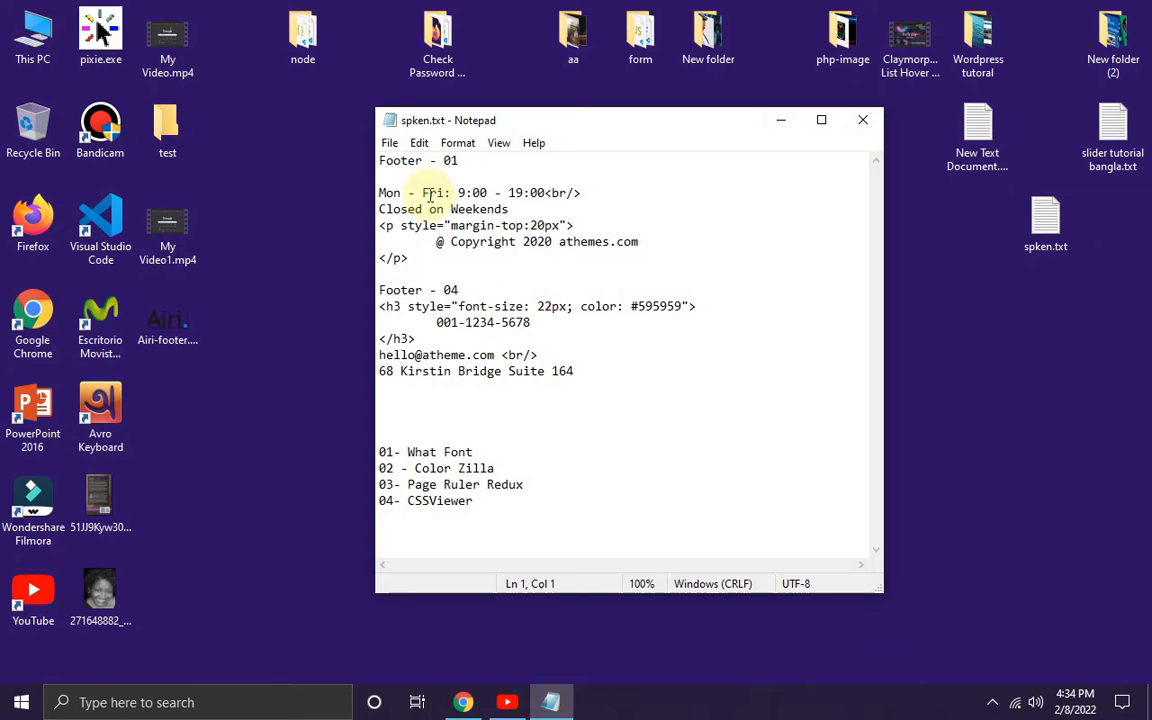
left_click_drag(378, 192, 444, 258)
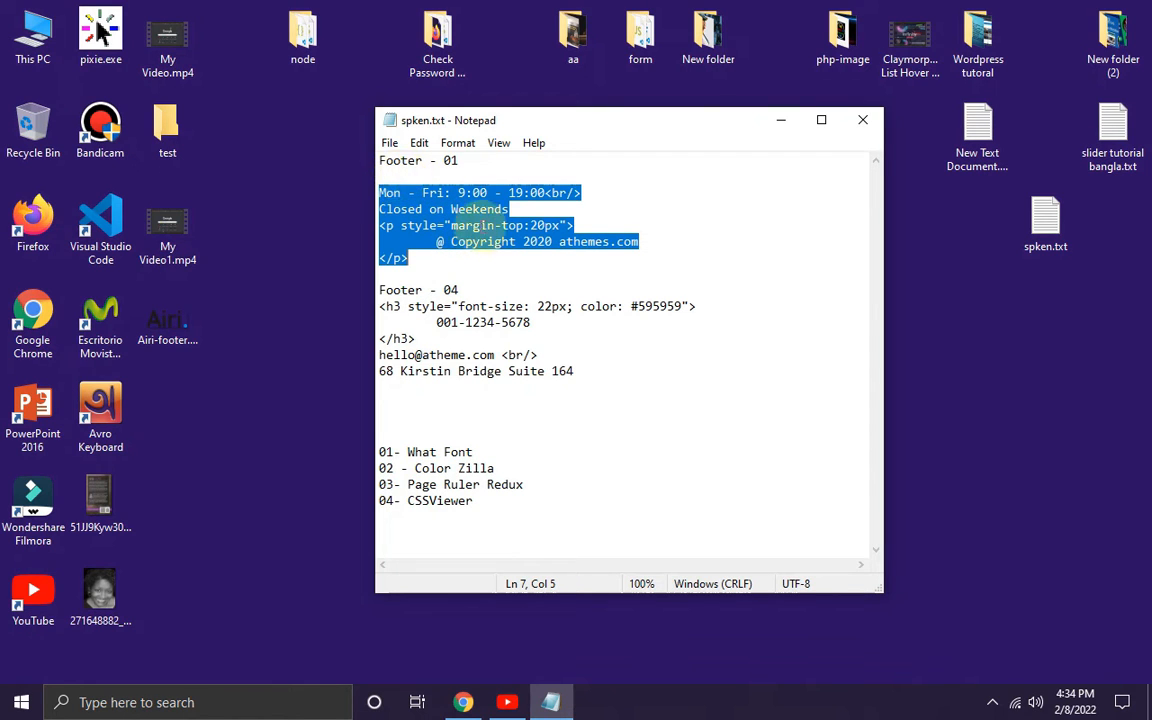
right_click(442, 216)
left_click(480, 277)
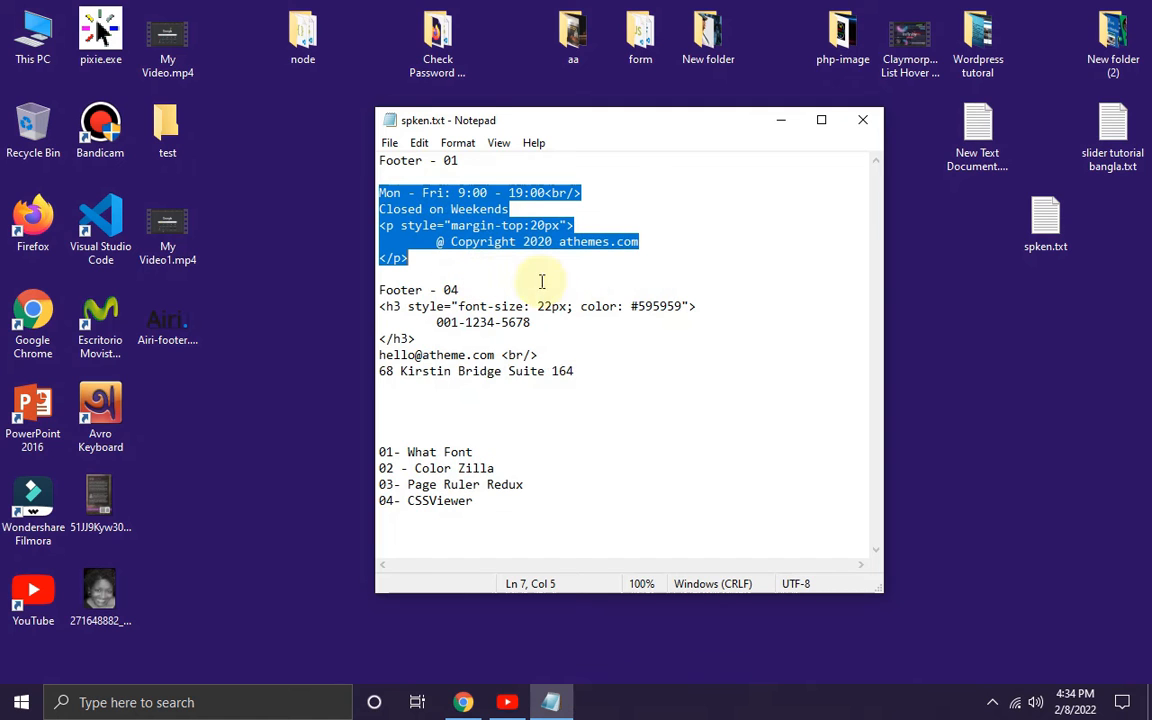
Return to the Widgets page in Chrome and add a Custom HTML widget to Footer 1 below its Image widget.
left_click(465, 702)
left_click(348, 24)
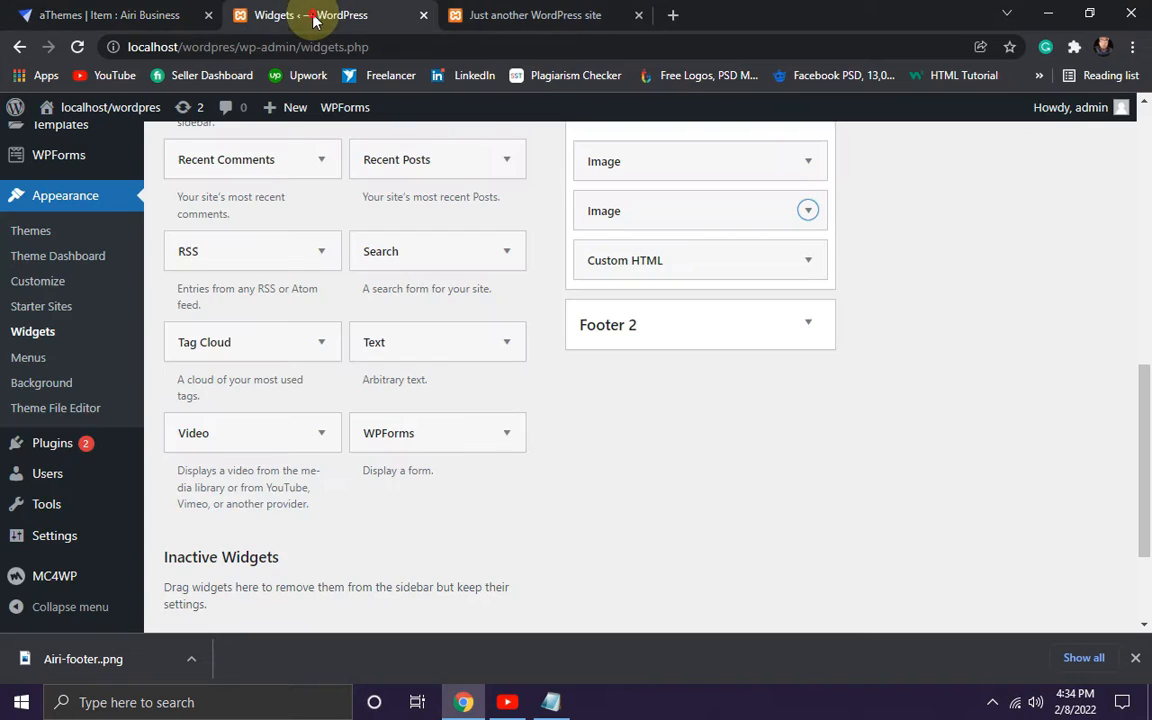
scroll(740, 400, "up", 3)
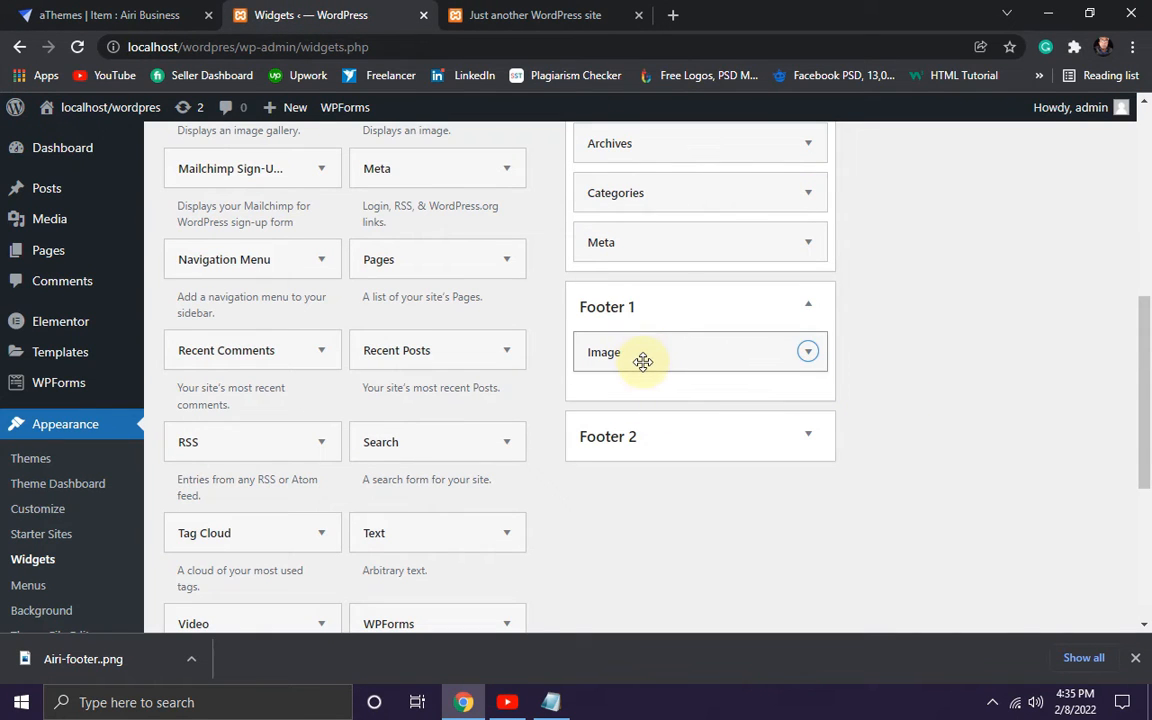
scroll(703, 367, "up", 1)
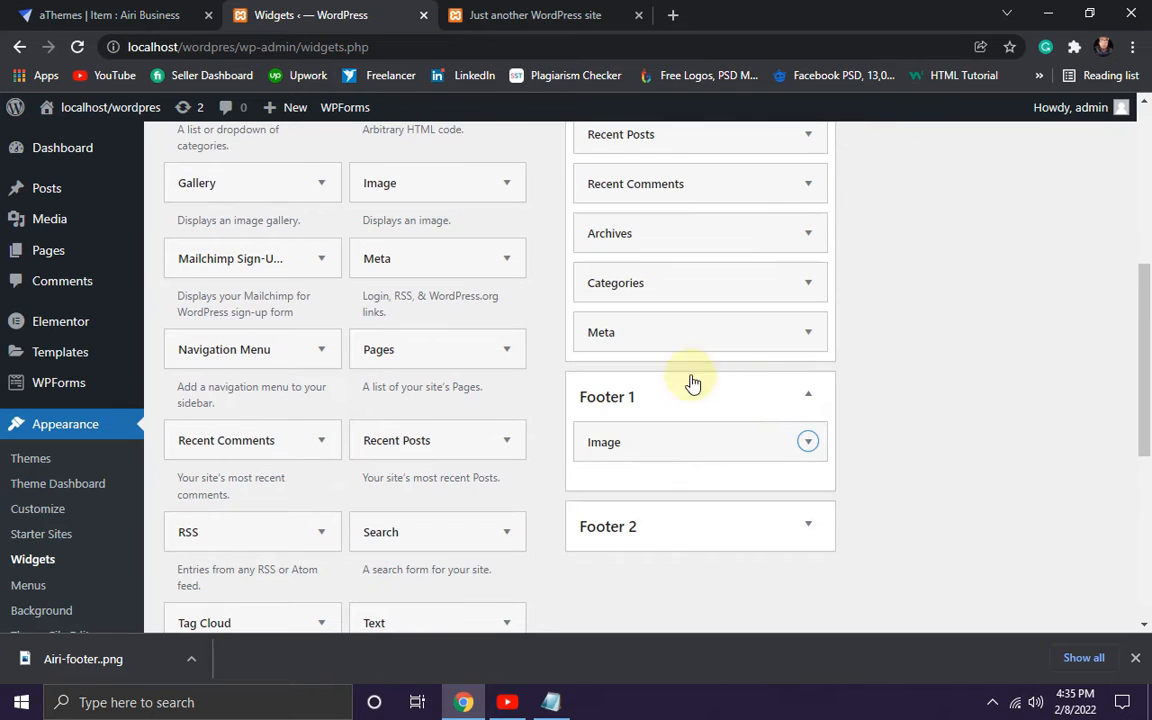
scroll(700, 380, "down", 1)
scroll(483, 483, "up", 4)
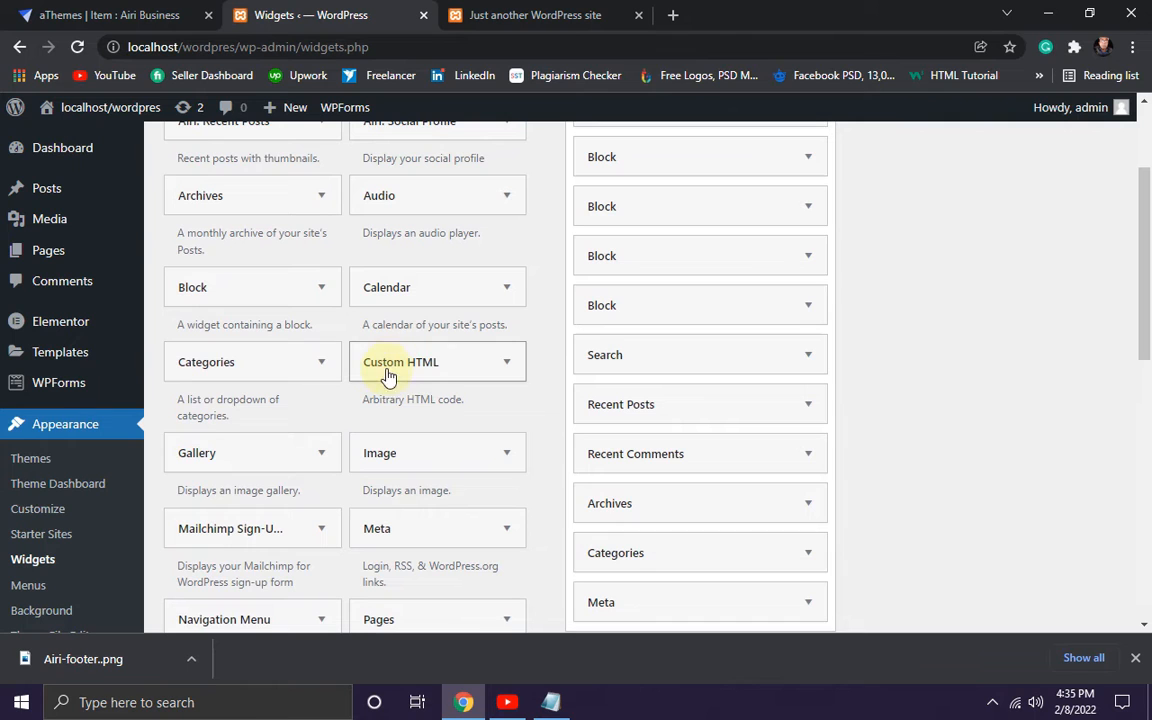
left_click_drag(381, 368, 676, 483)
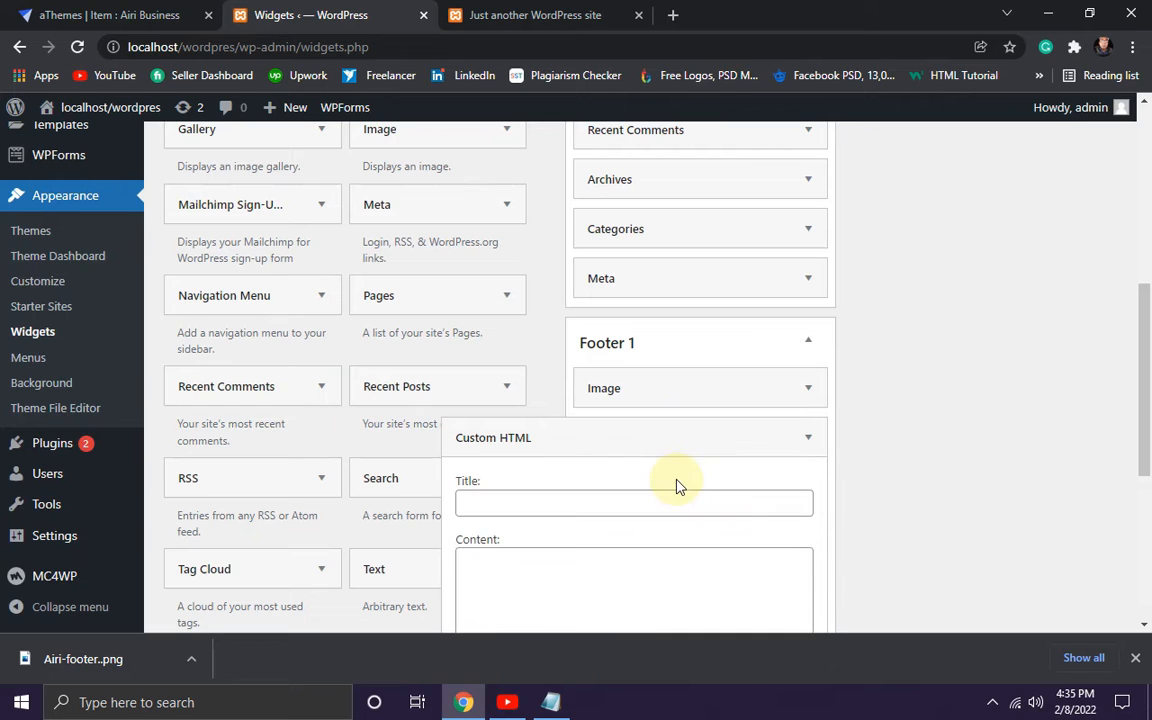
Paste the copied opening hours and copyright markup into the Custom HTML widget's content, leaving the title empty, and finish editing it.
scroll(740, 386, "down", 3)
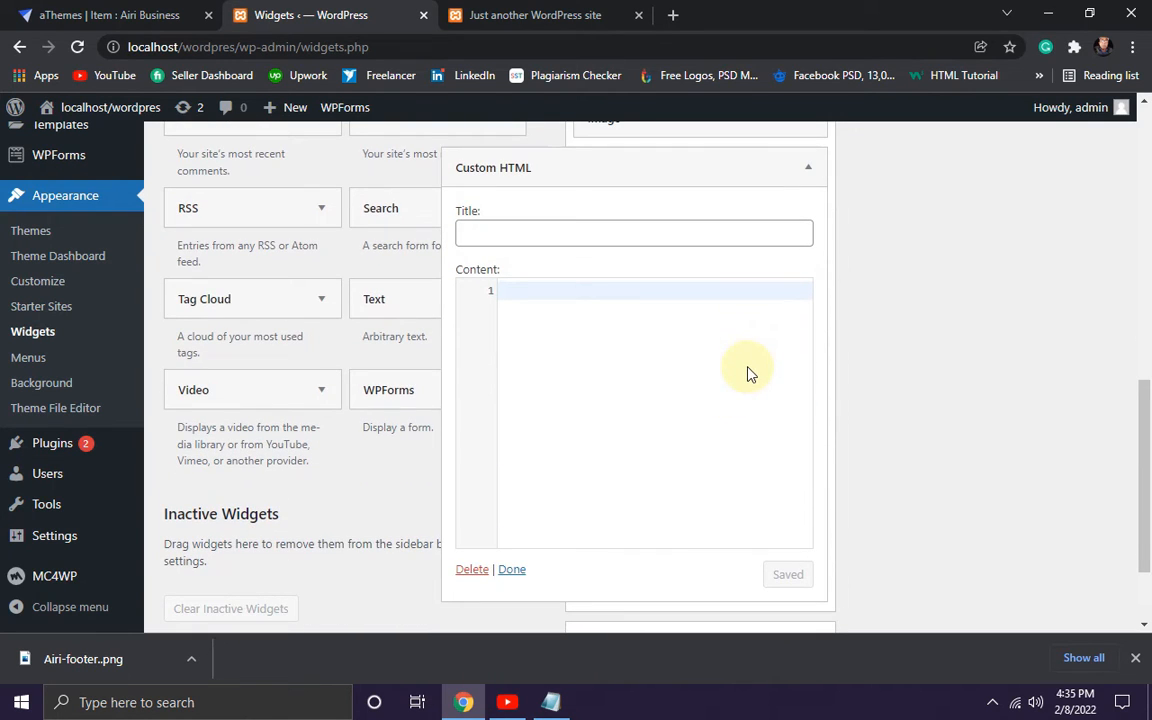
left_click(498, 229)
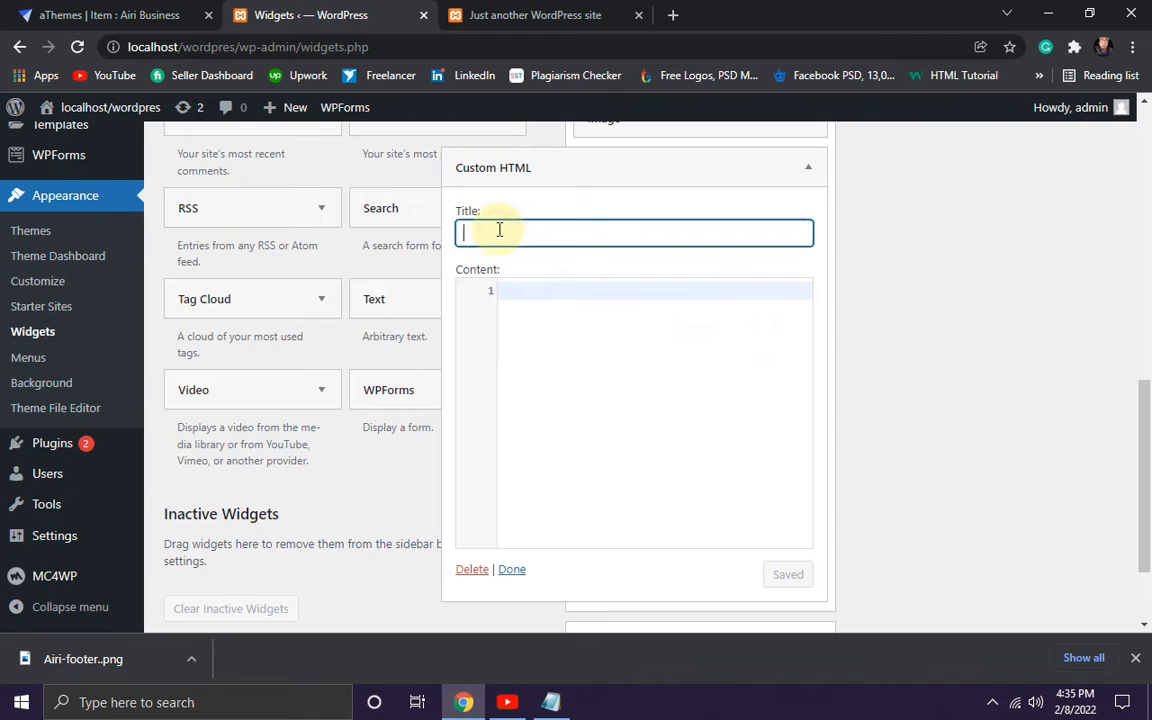
left_click(532, 289)
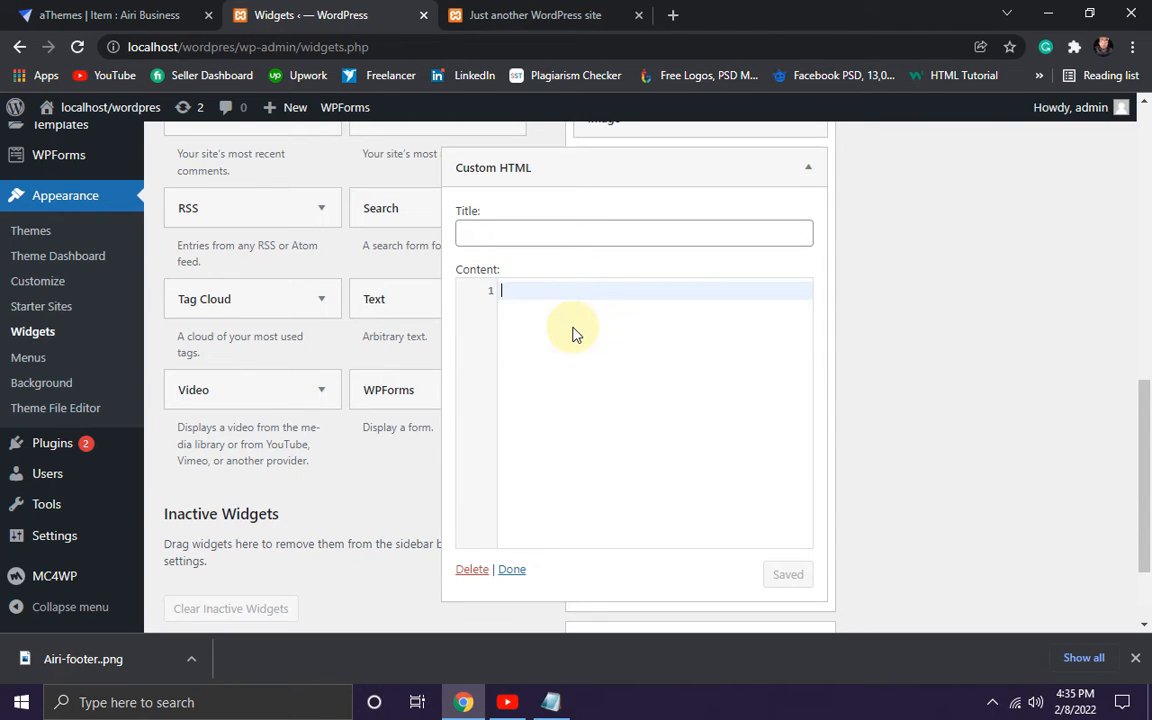
key("ctrl+v")
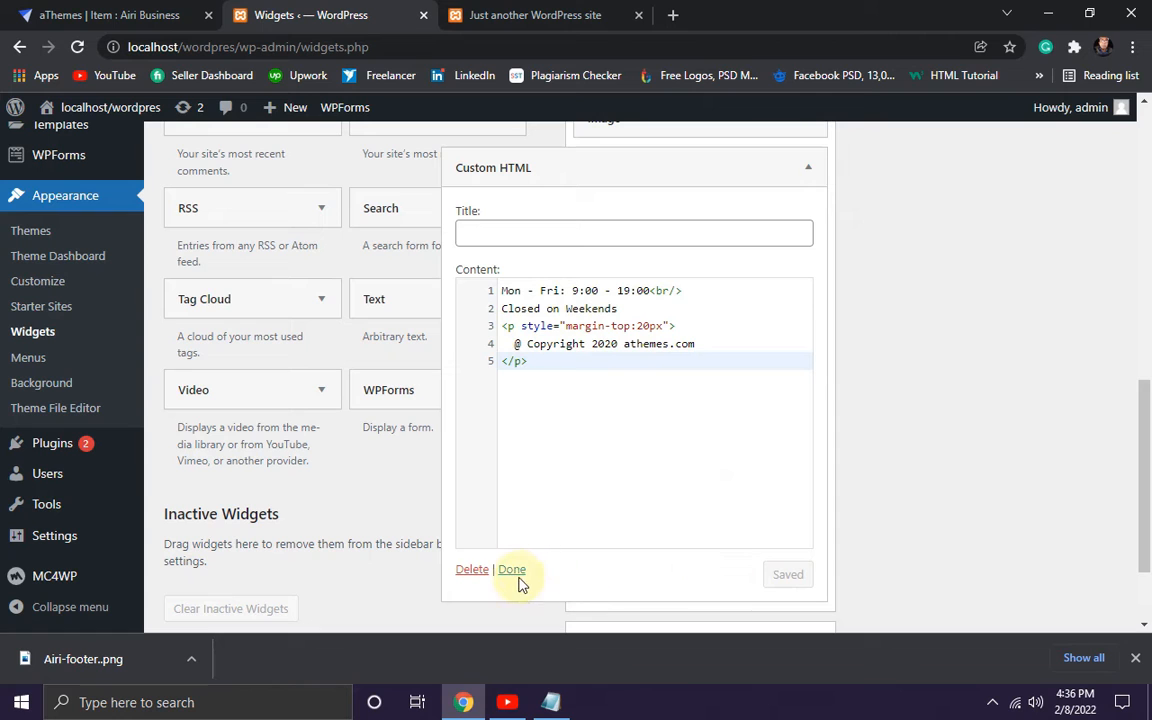
left_click(512, 570)
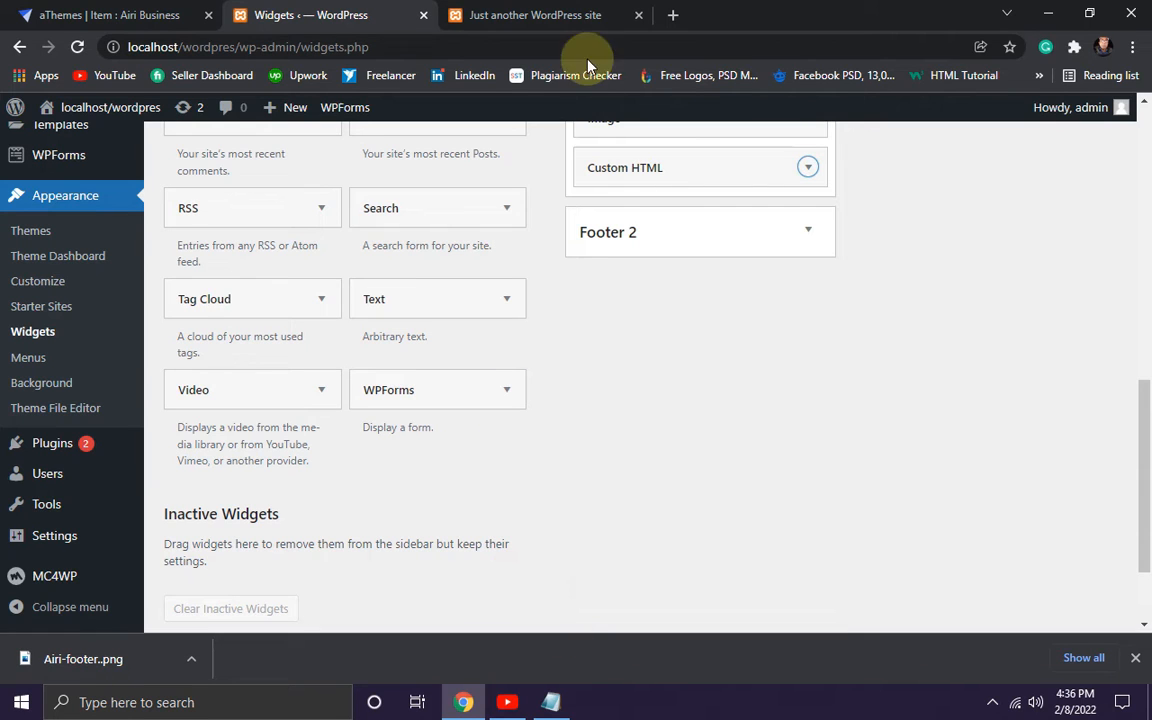
Reload the local site and compare its first footer column with the demo's footer columns.
left_click(513, 15)
left_click(77, 47)
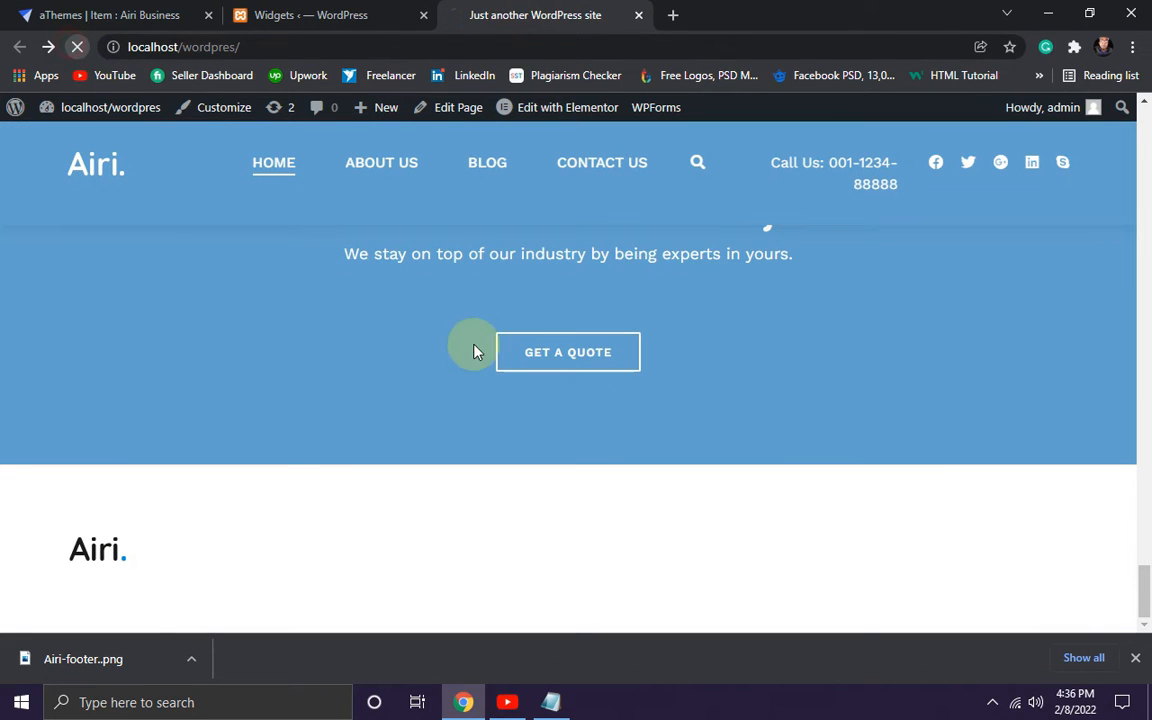
scroll(511, 303, "down", 2)
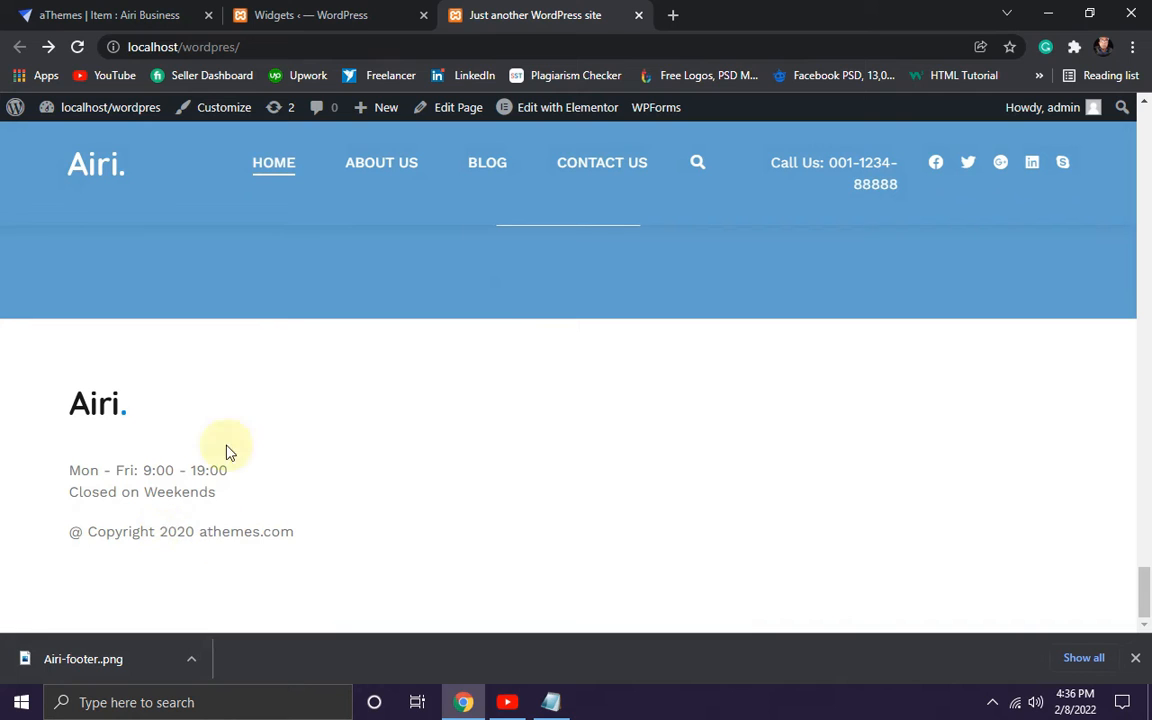
left_click(320, 12)
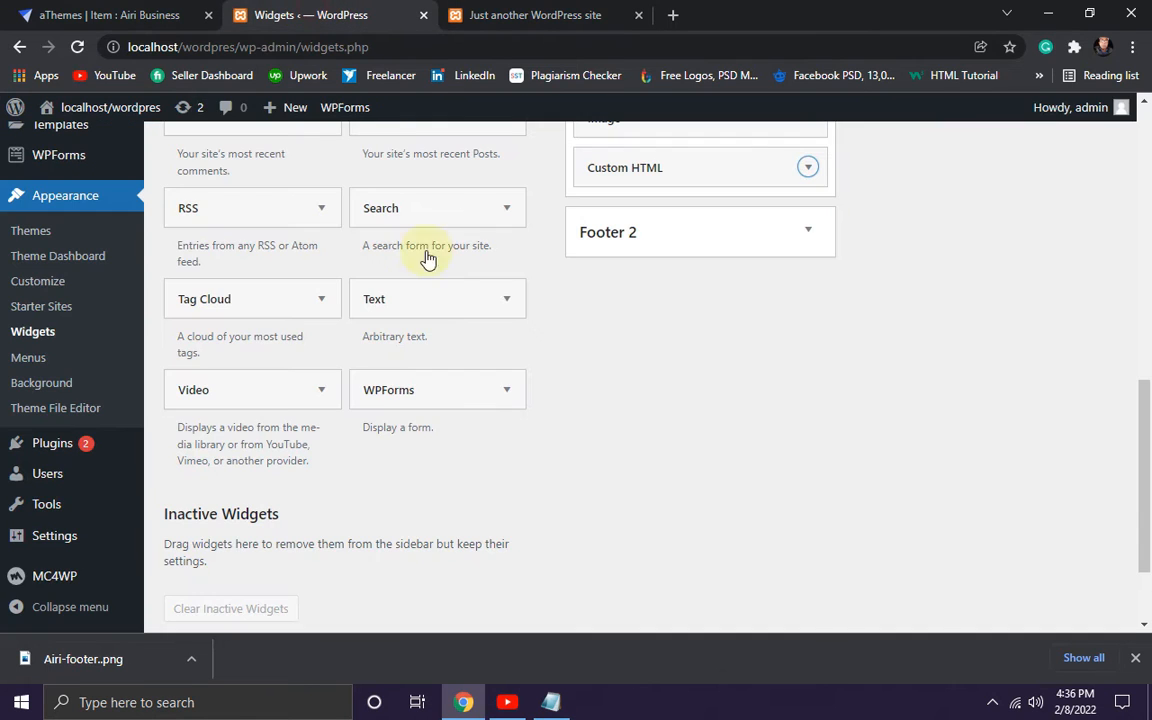
left_click(65, 14)
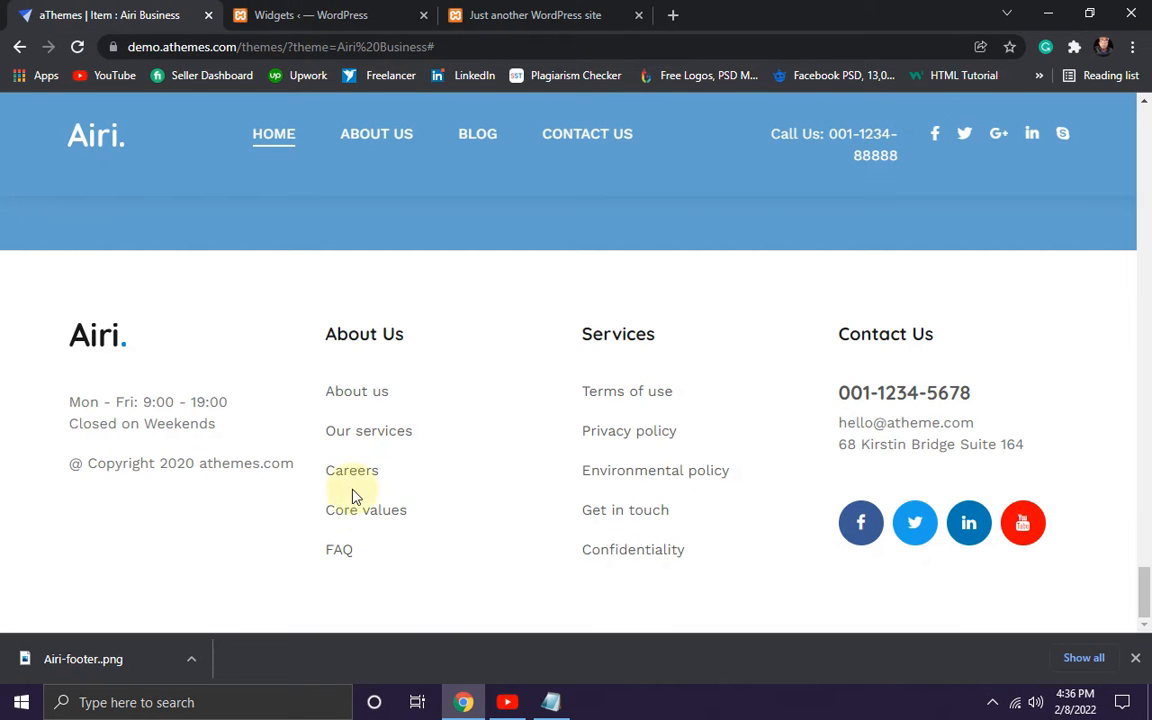
left_click(518, 18)
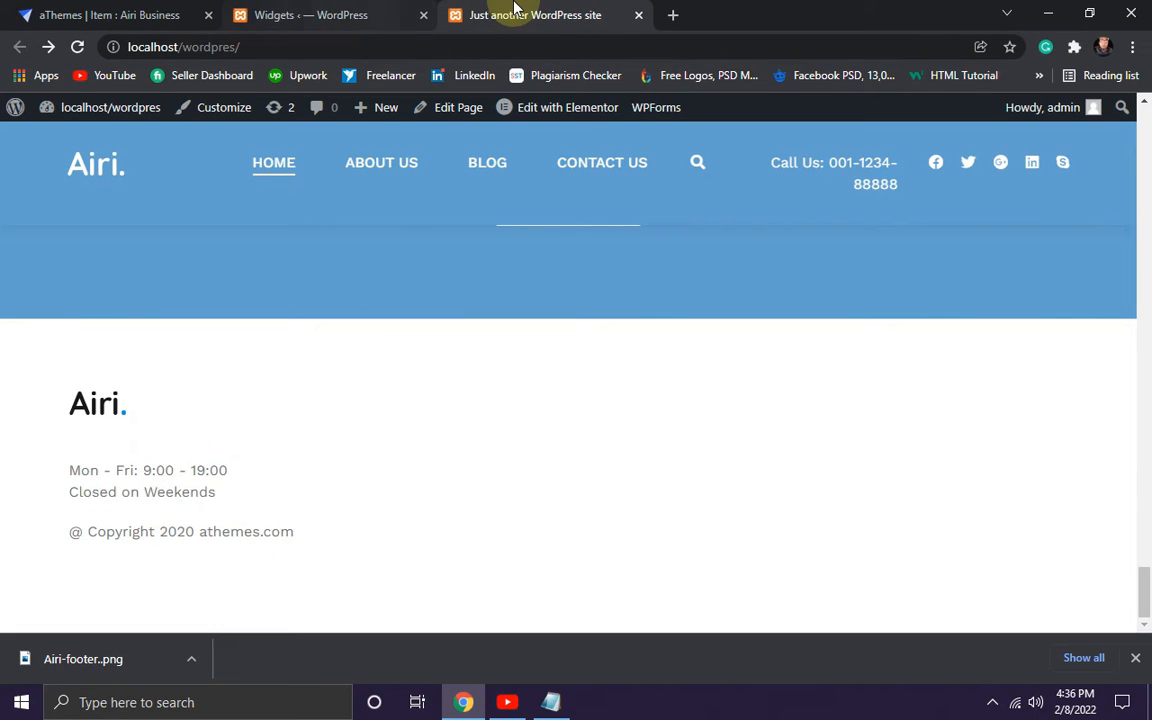
left_click(67, 8)
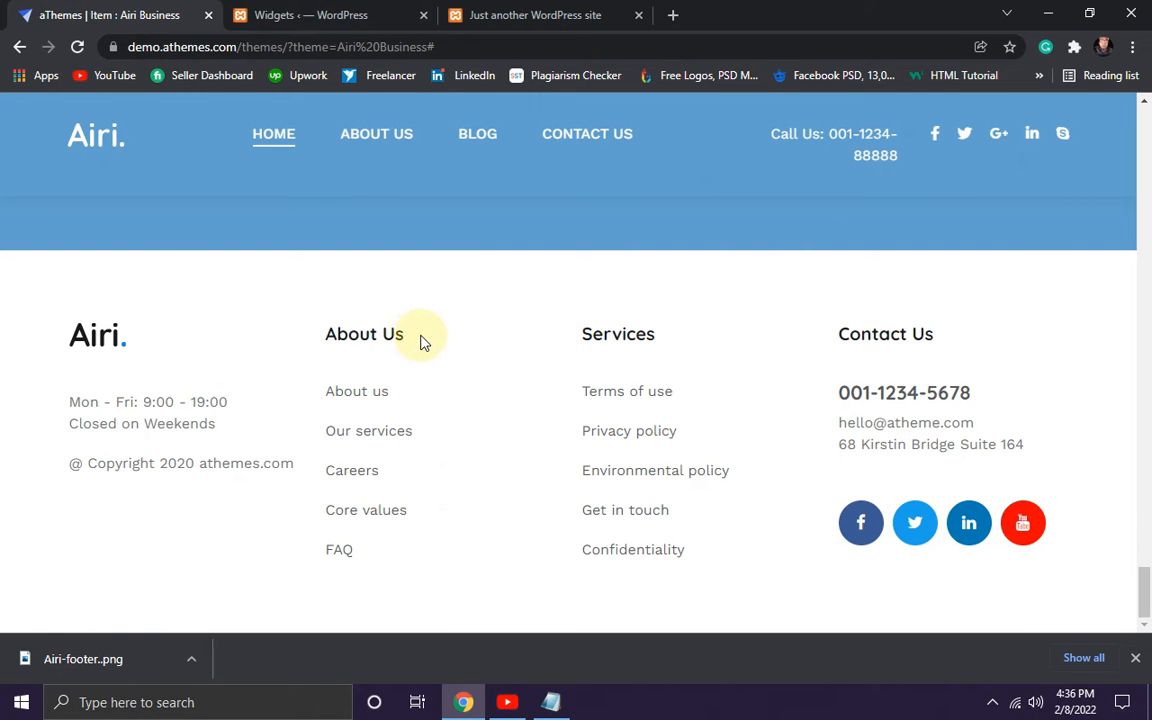
Copy the "About Us" heading from the second footer column of the Airi Business demo.
left_click_drag(420, 342, 321, 340)
right_click(353, 339)
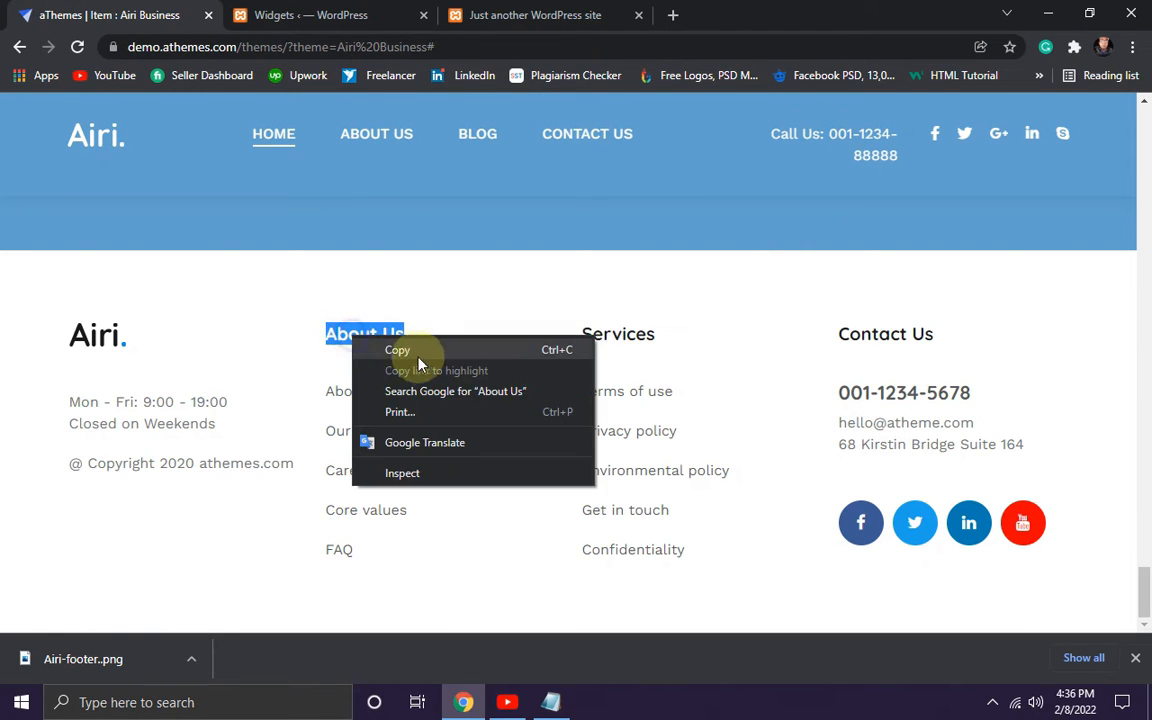
left_click(418, 355)
left_click(452, 345)
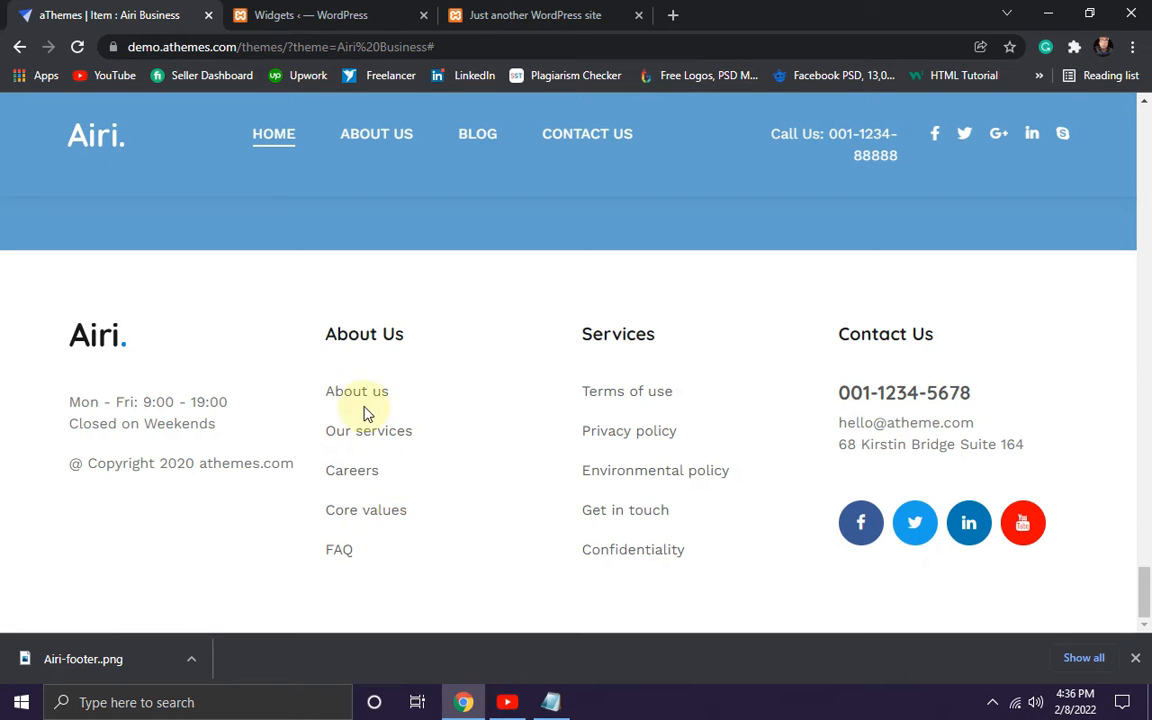
Open the local site's Menus admin page, closing the downloads bar and dismissing the Elementor notice.
left_click(530, 14)
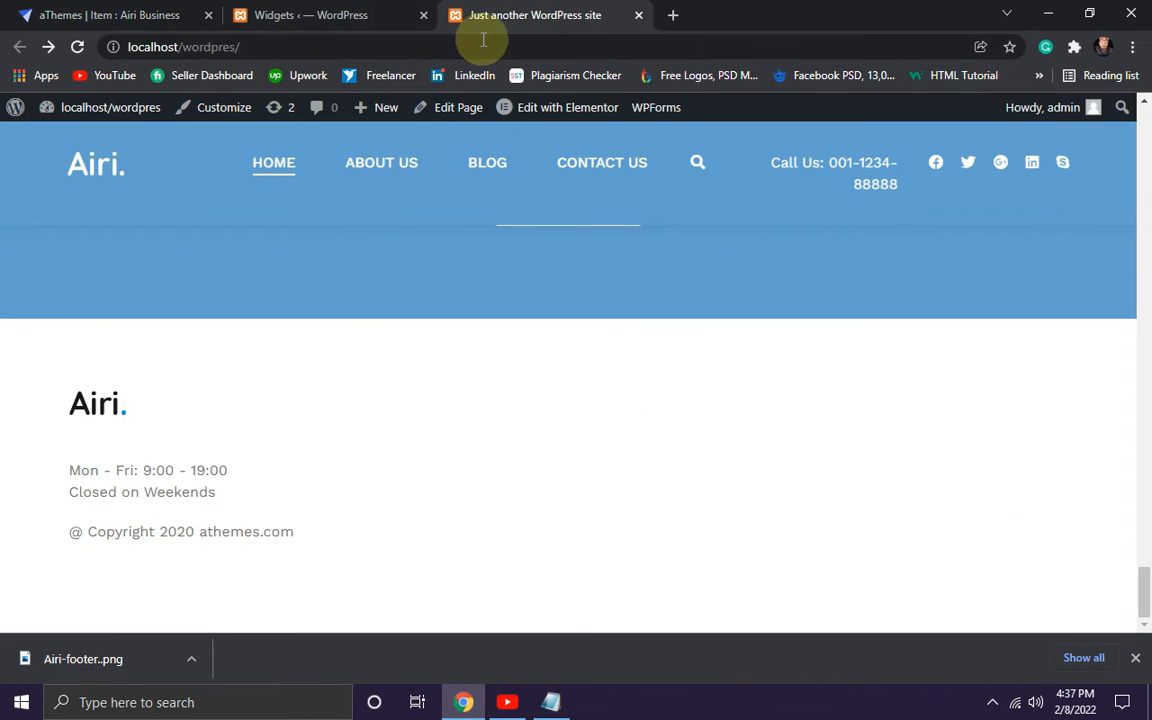
left_click(310, 14)
scroll(750, 375, "up", 3)
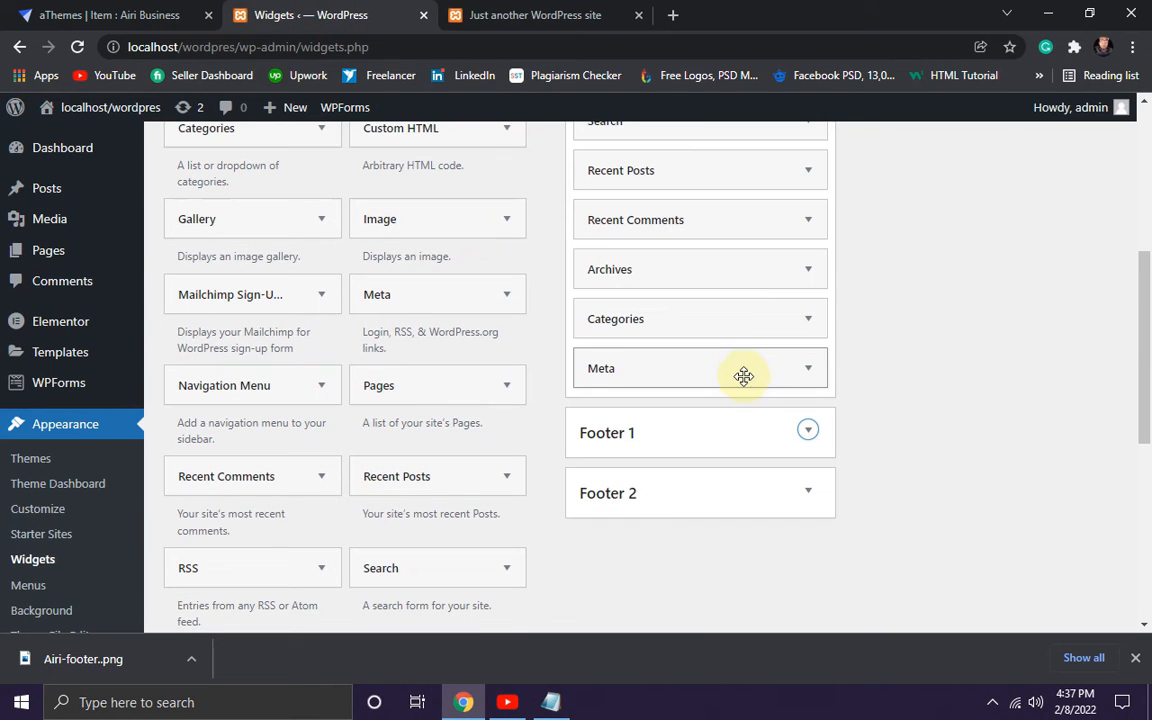
scroll(715, 310, "down", 3)
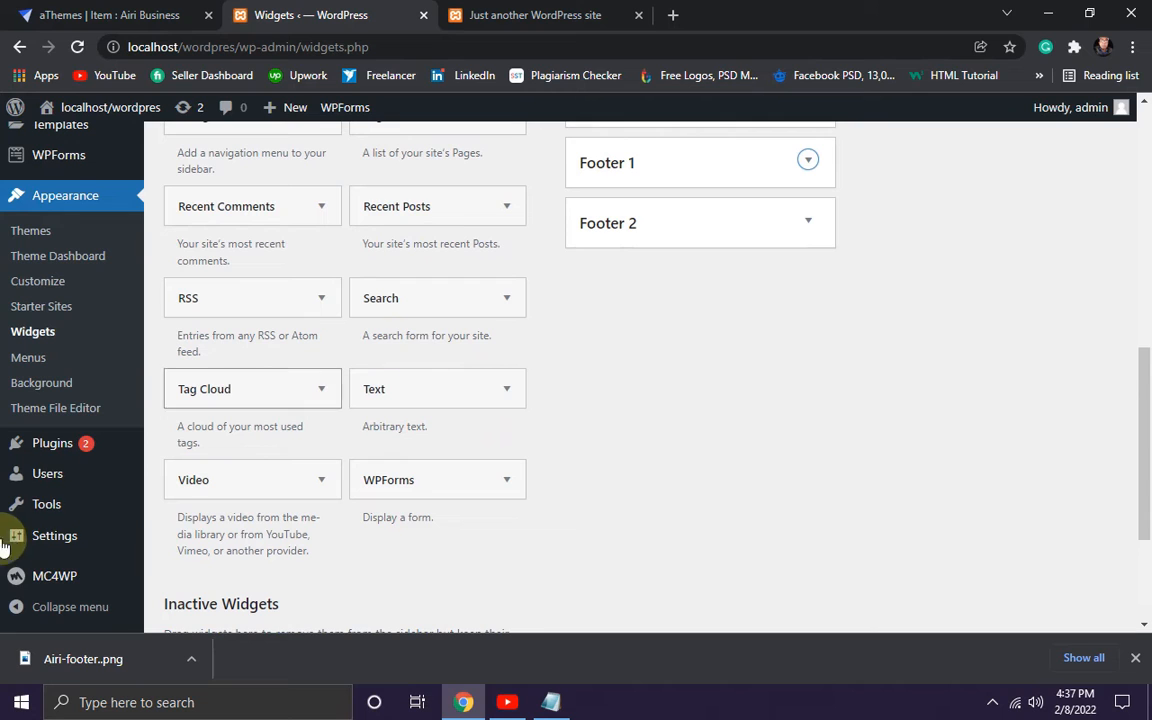
scroll(100, 337, "up", 1)
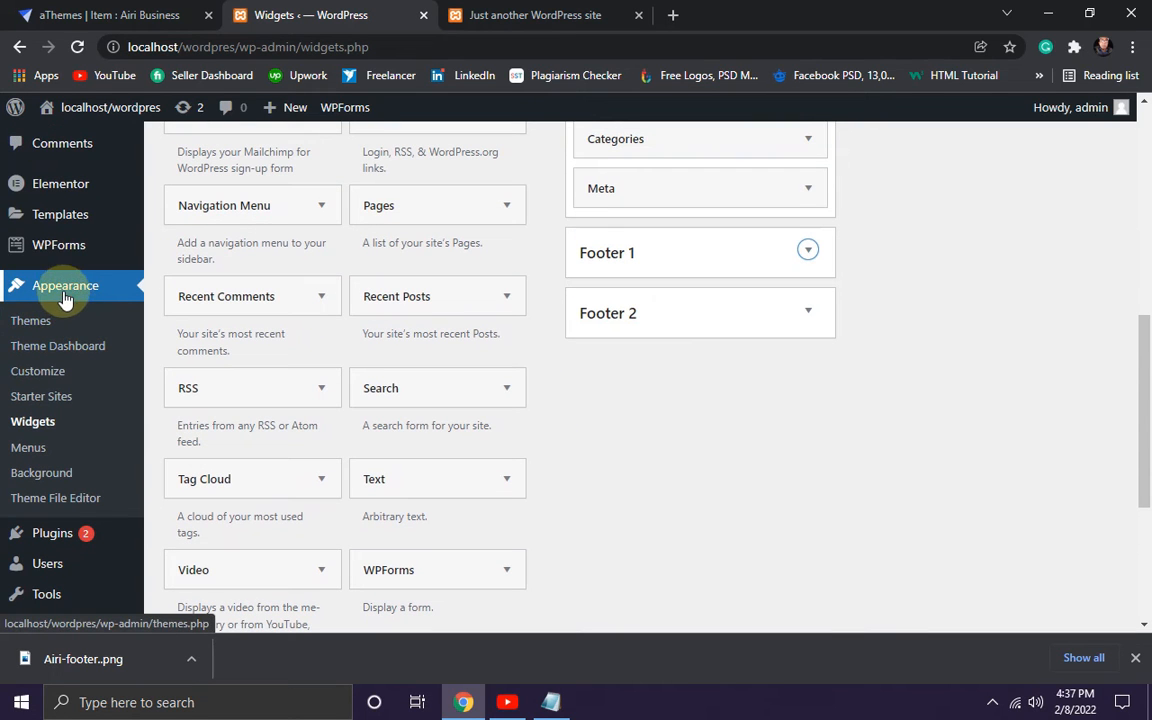
left_click(28, 450)
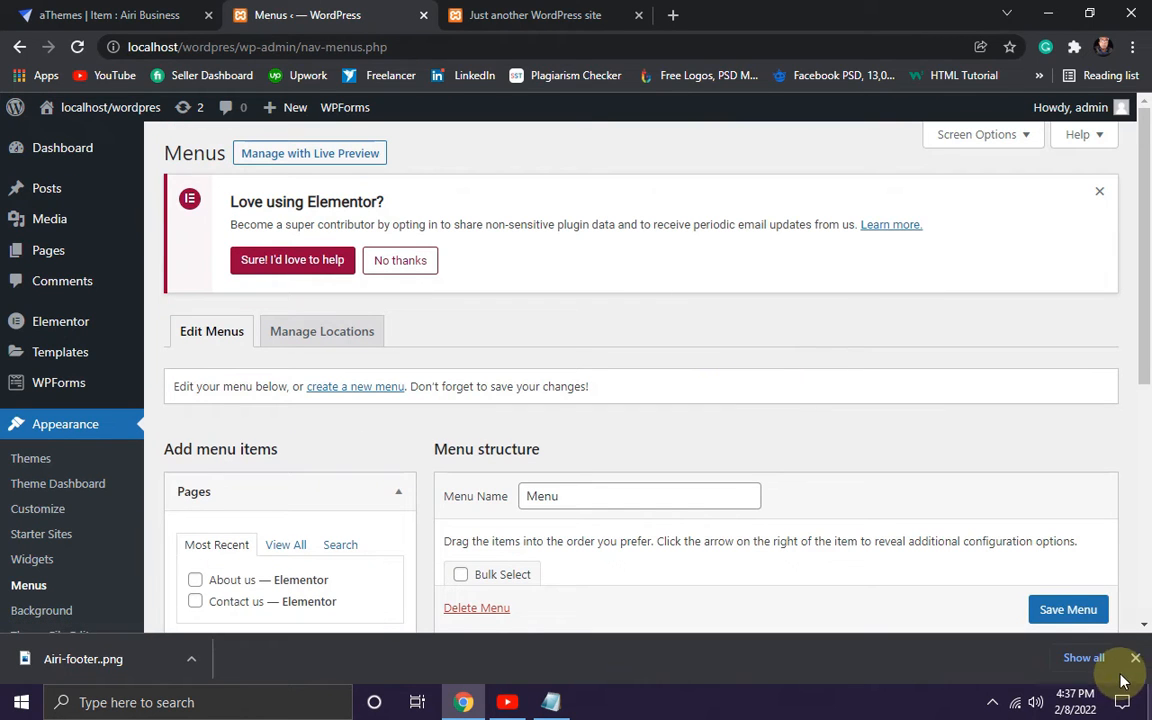
left_click(1135, 657)
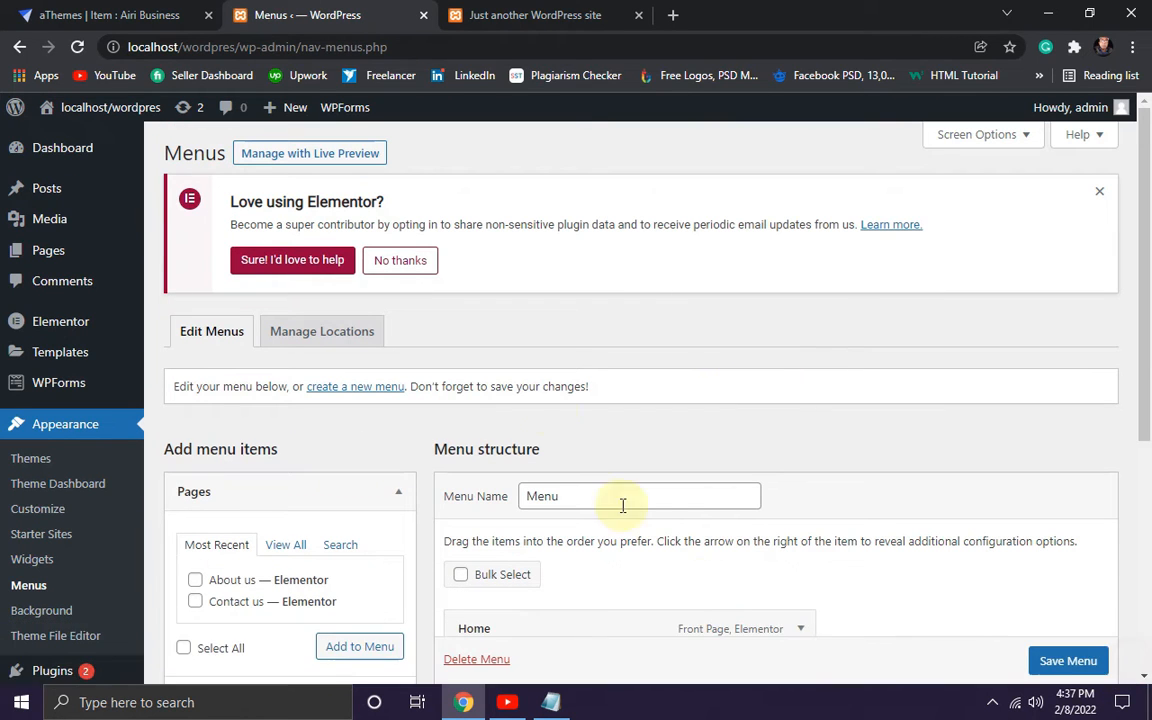
left_click(1097, 193)
Examine the items of the existing menu named Menu and compare them with the local site's header navigation.
scroll(643, 429, "down", 3)
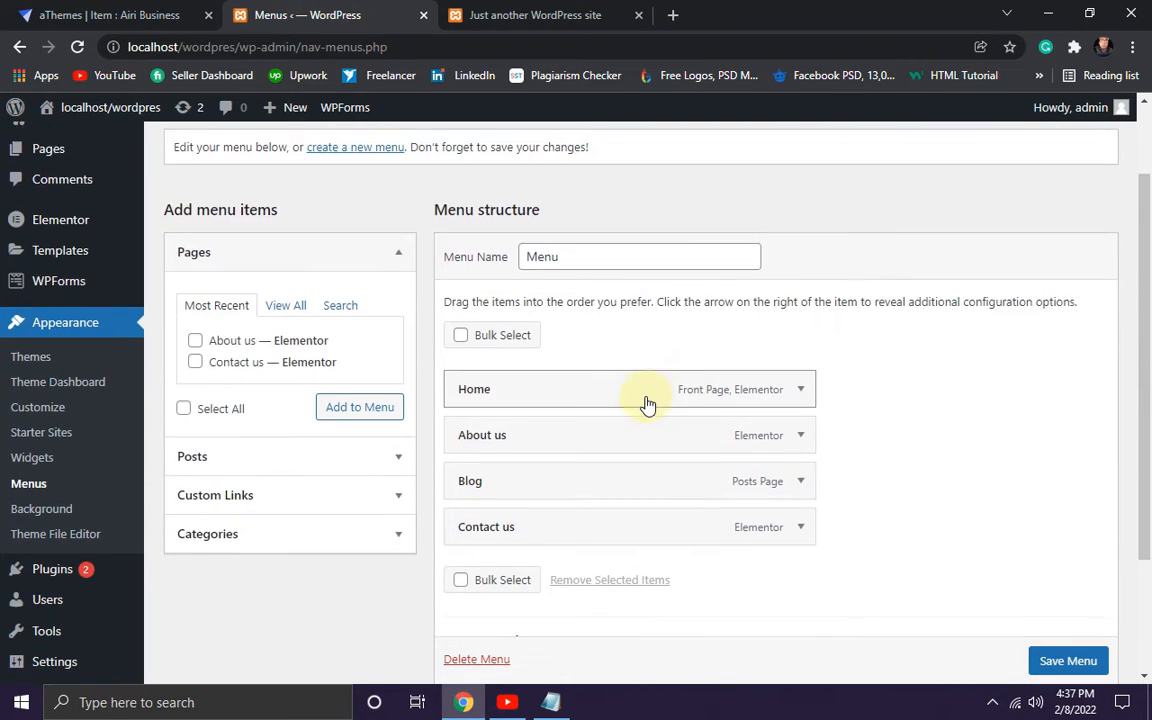
scroll(609, 444, "up", 2)
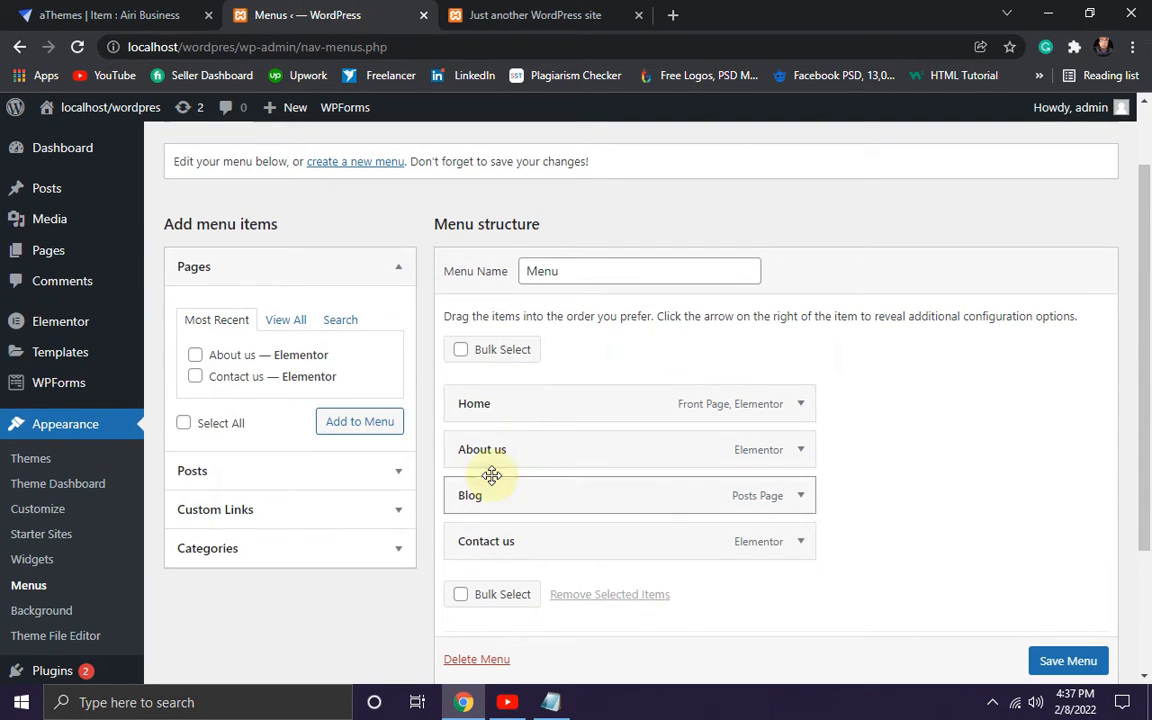
left_click(580, 10)
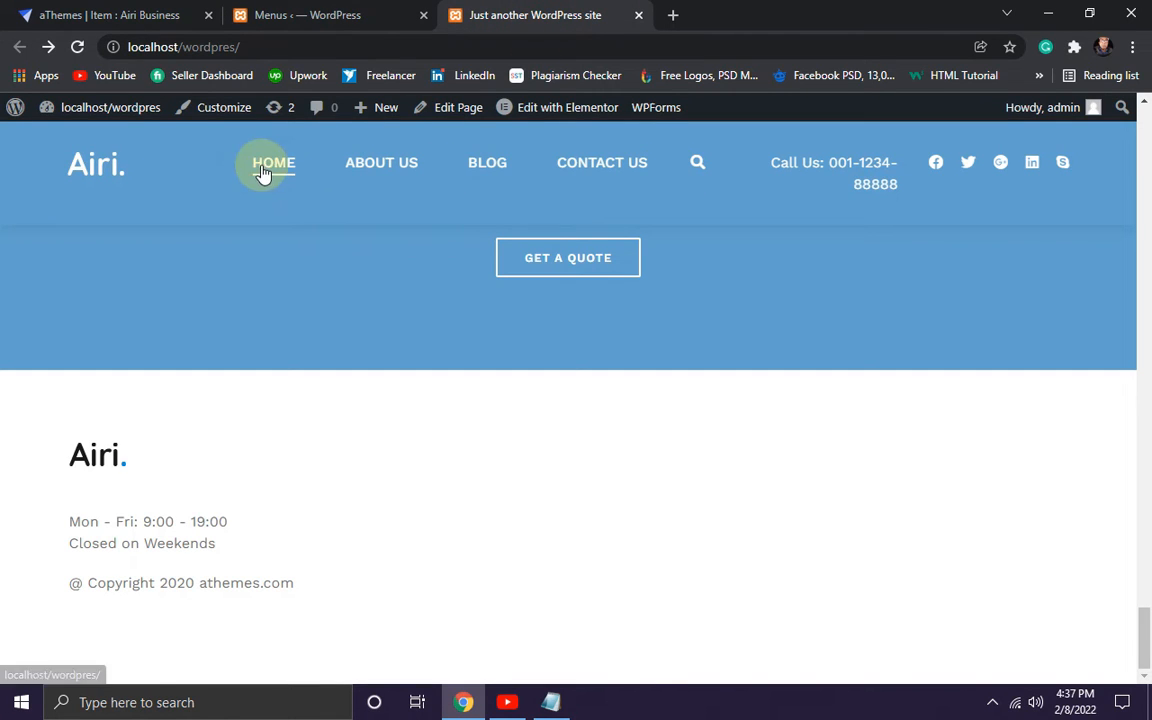
left_click(312, 14)
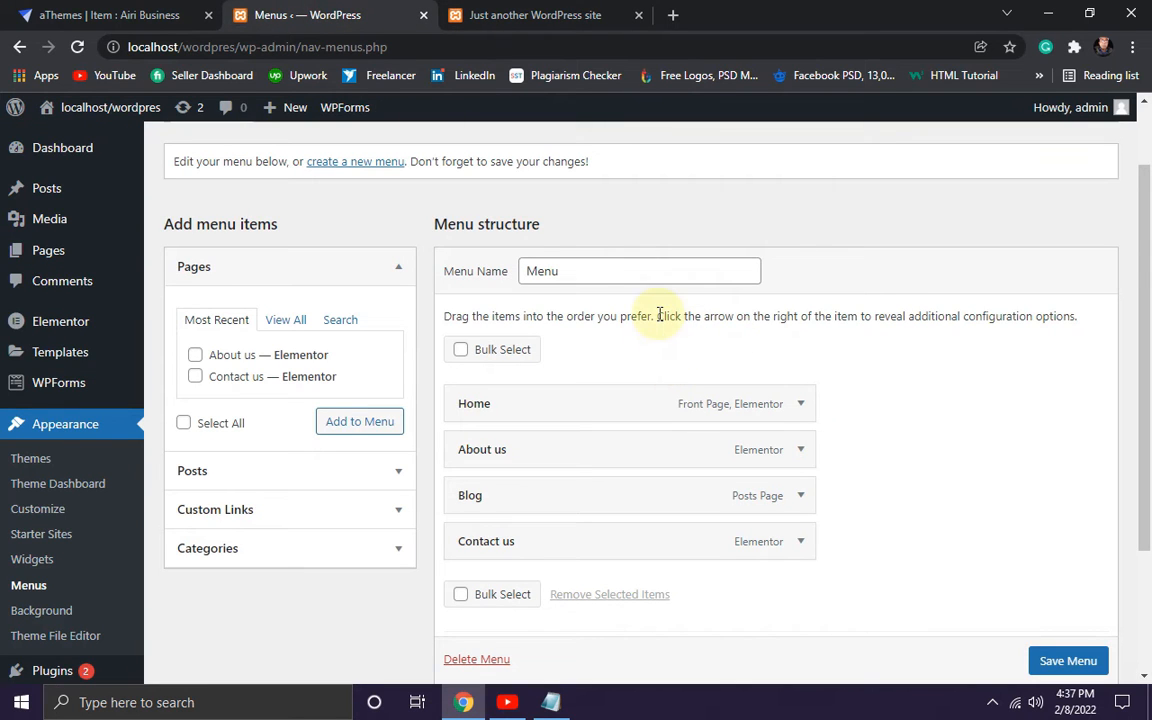
Create a new menu named Footer2.
scroll(659, 314, "down", 2)
scroll(653, 314, "up", 2)
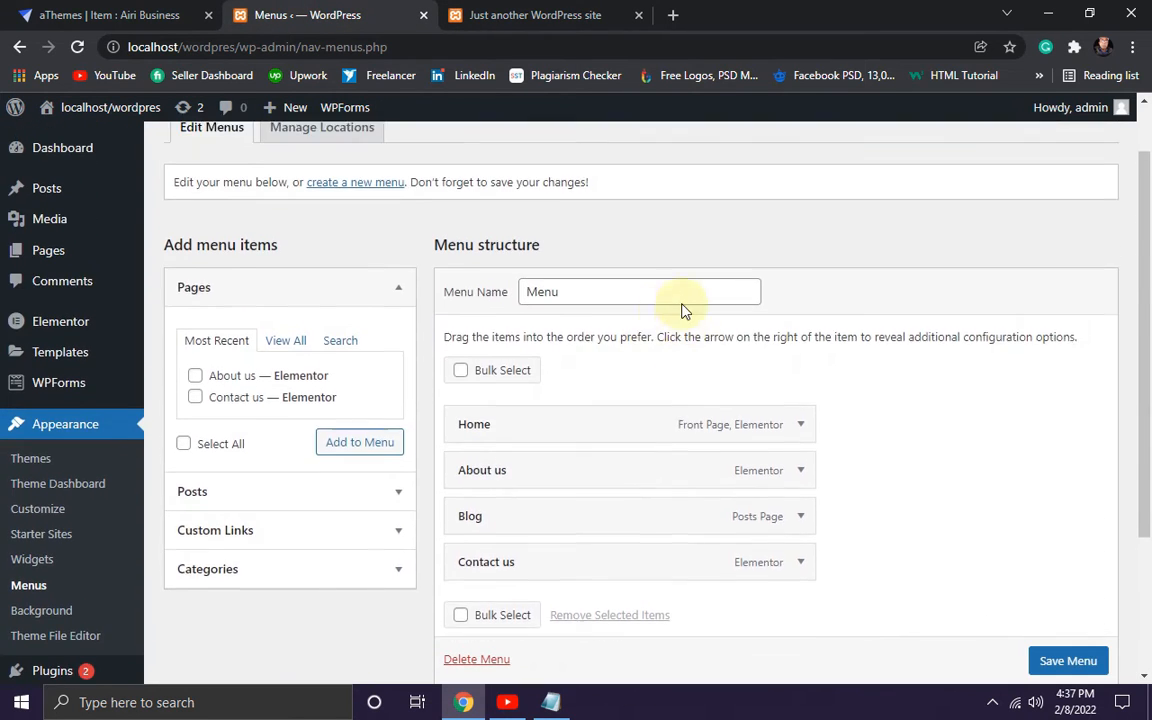
scroll(683, 311, "up", 1)
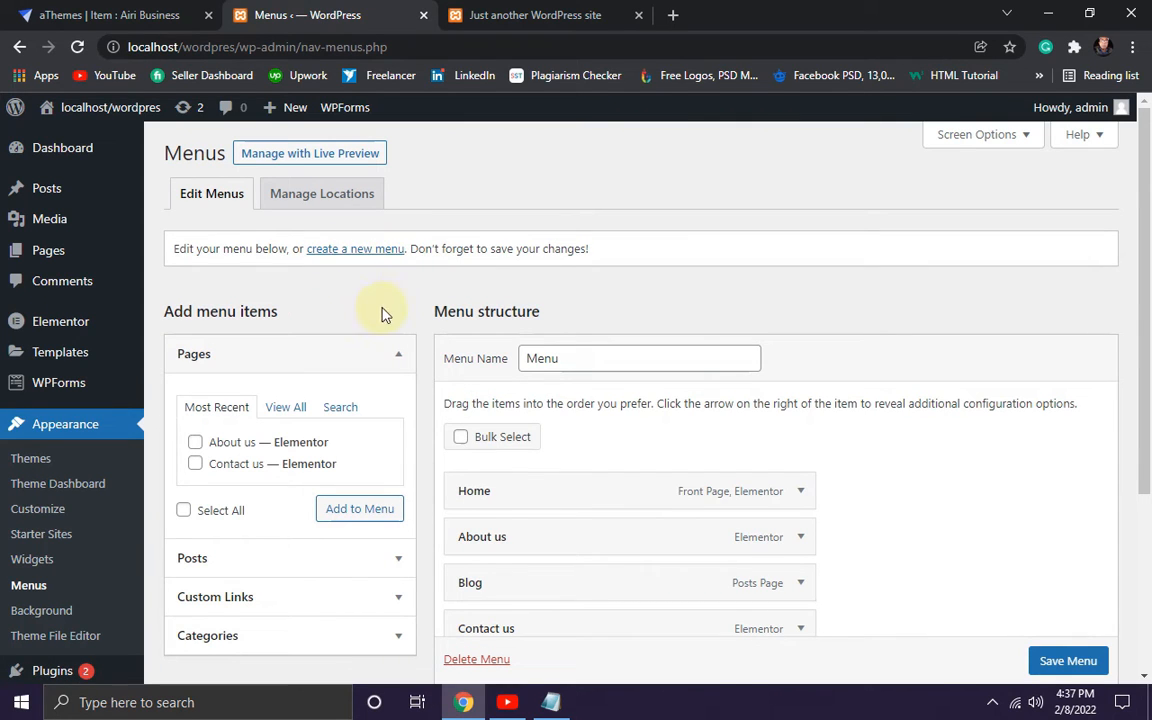
left_click(334, 255)
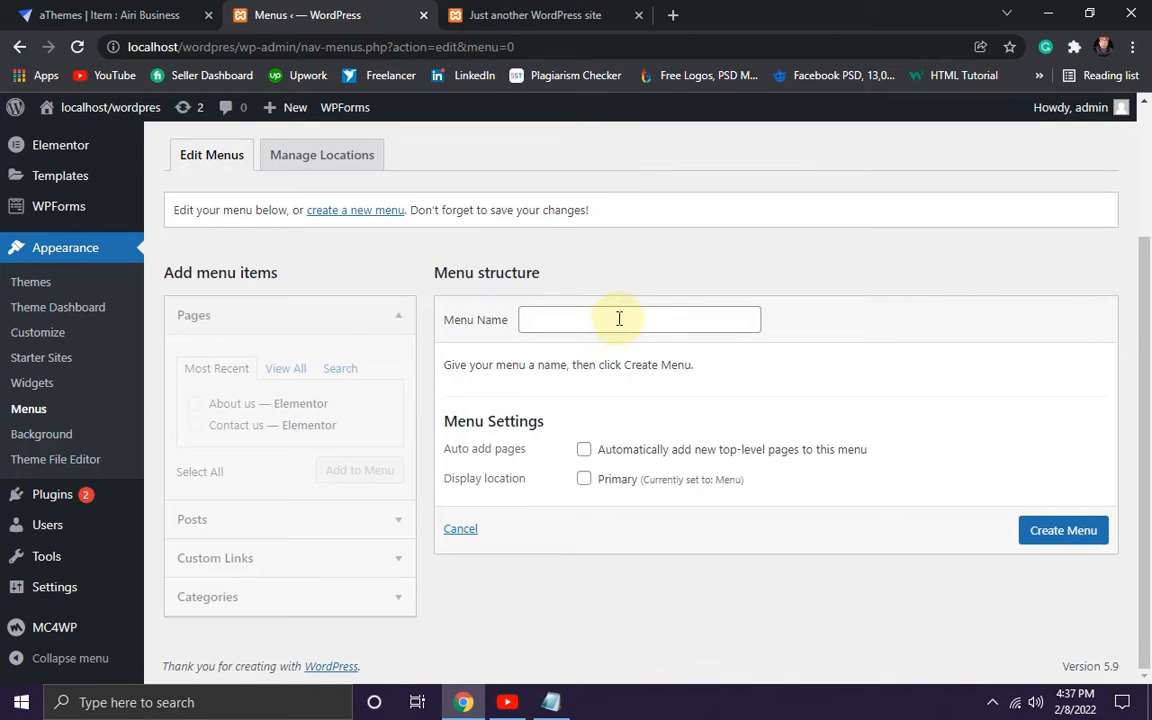
left_click(617, 319)
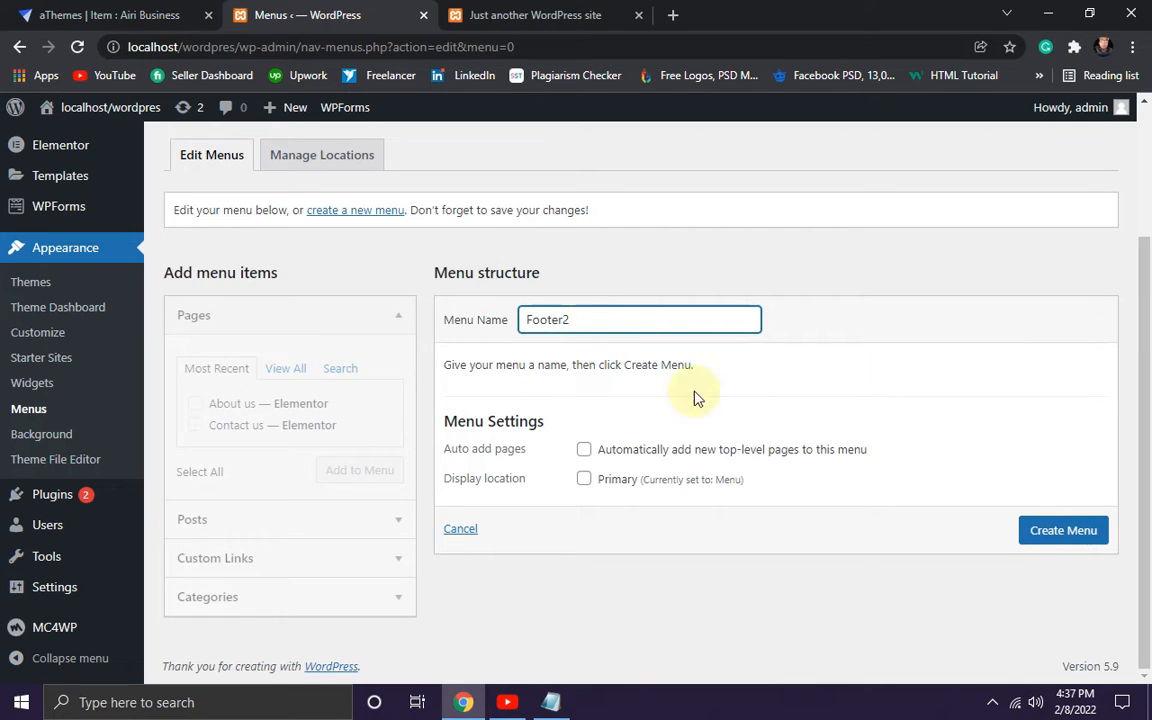
left_click(1049, 540)
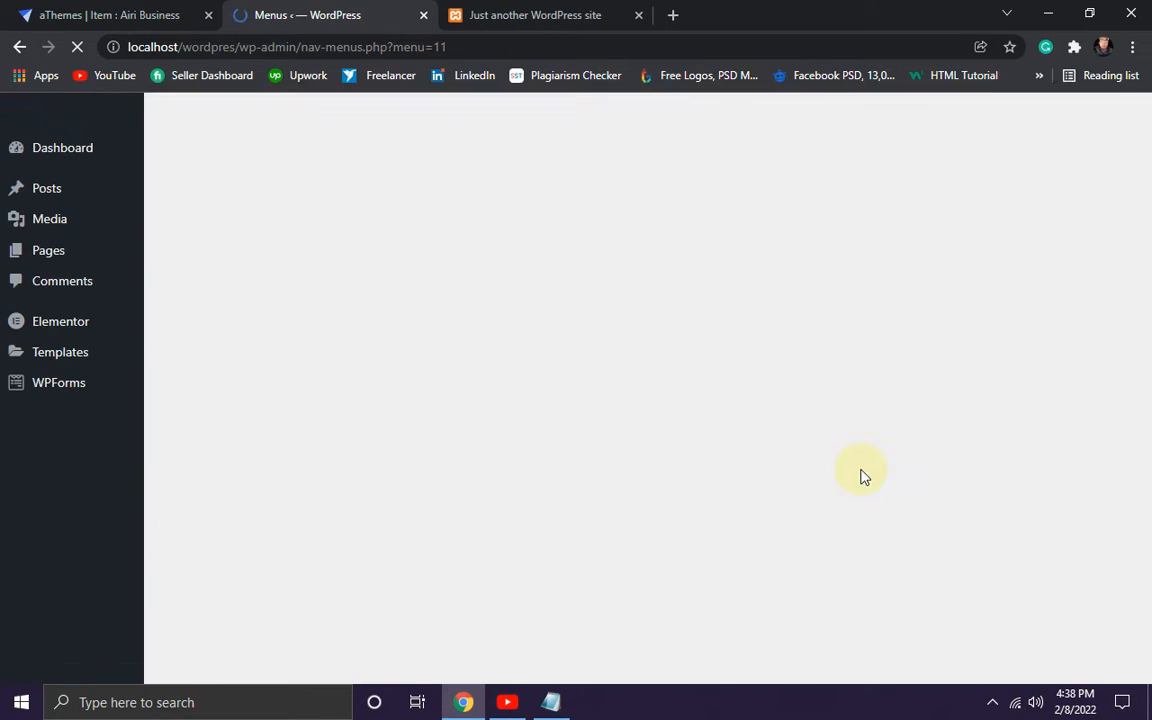
Begin a custom link for the Footer2 menu, setting its URL to #.
scroll(697, 420, "down", 3)
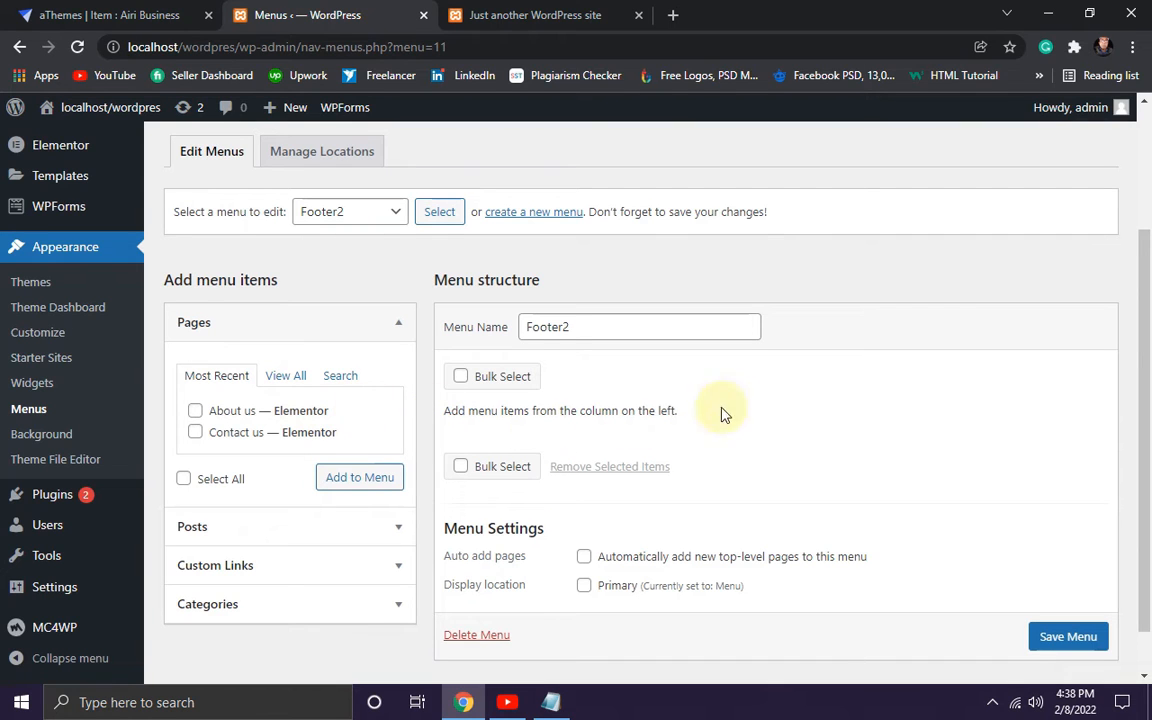
scroll(360, 450, "down", 1)
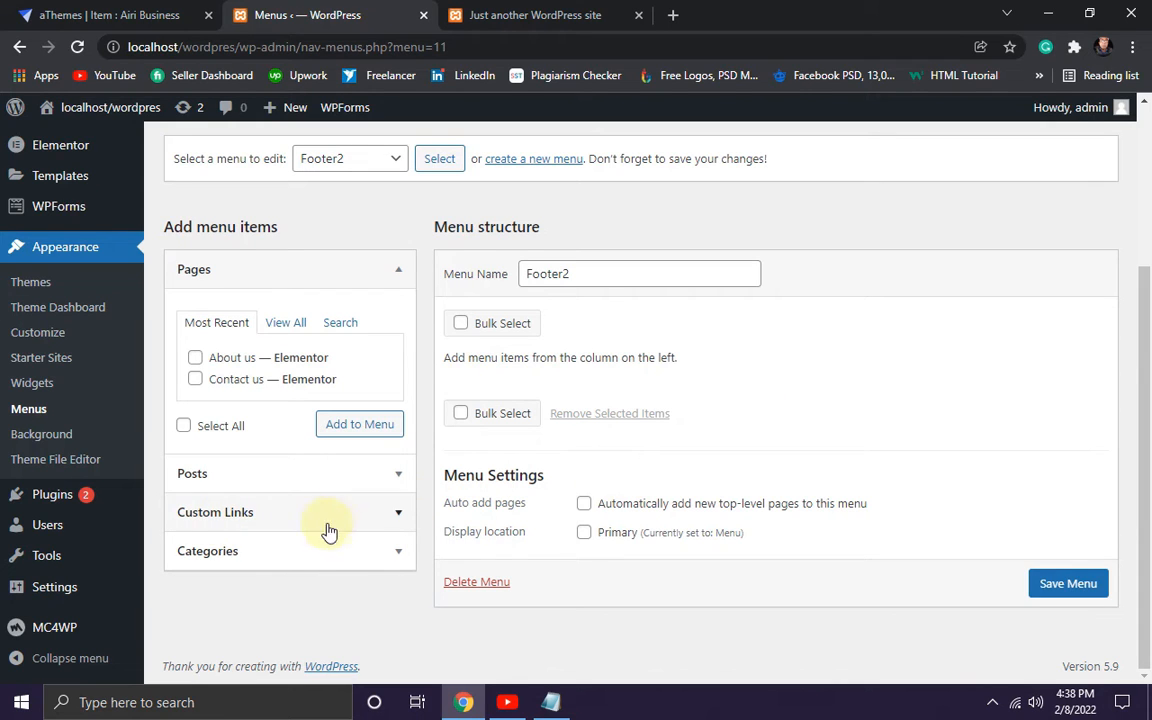
left_click(270, 514)
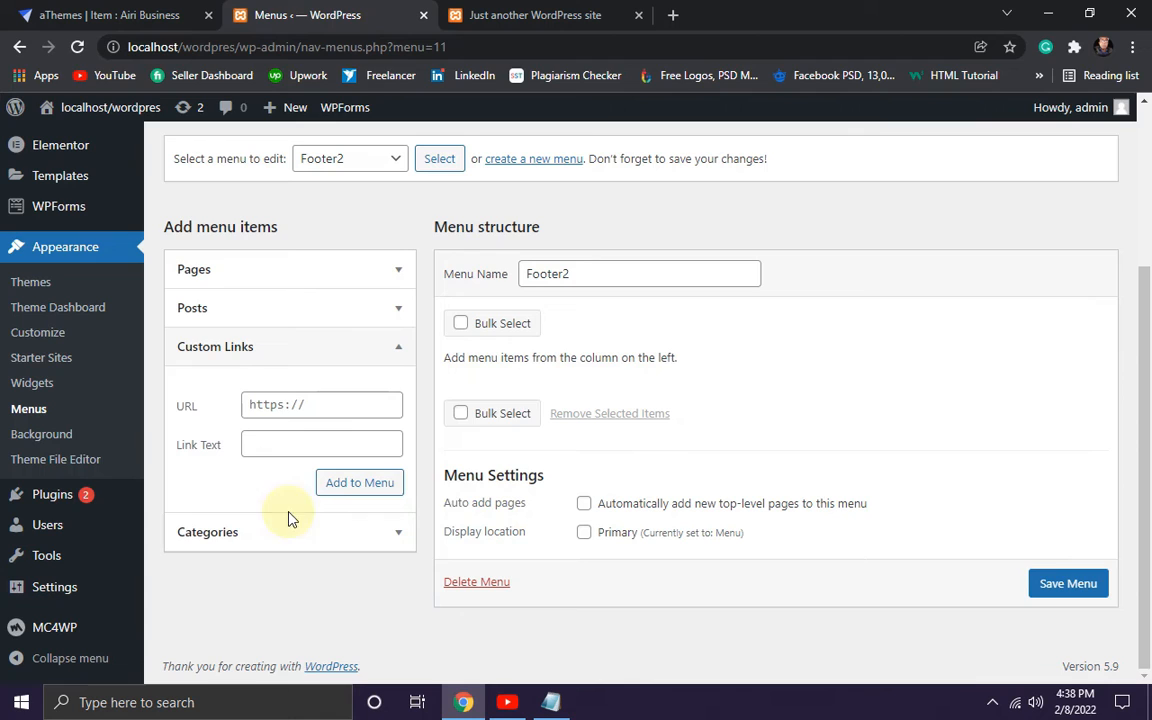
left_click(331, 403)
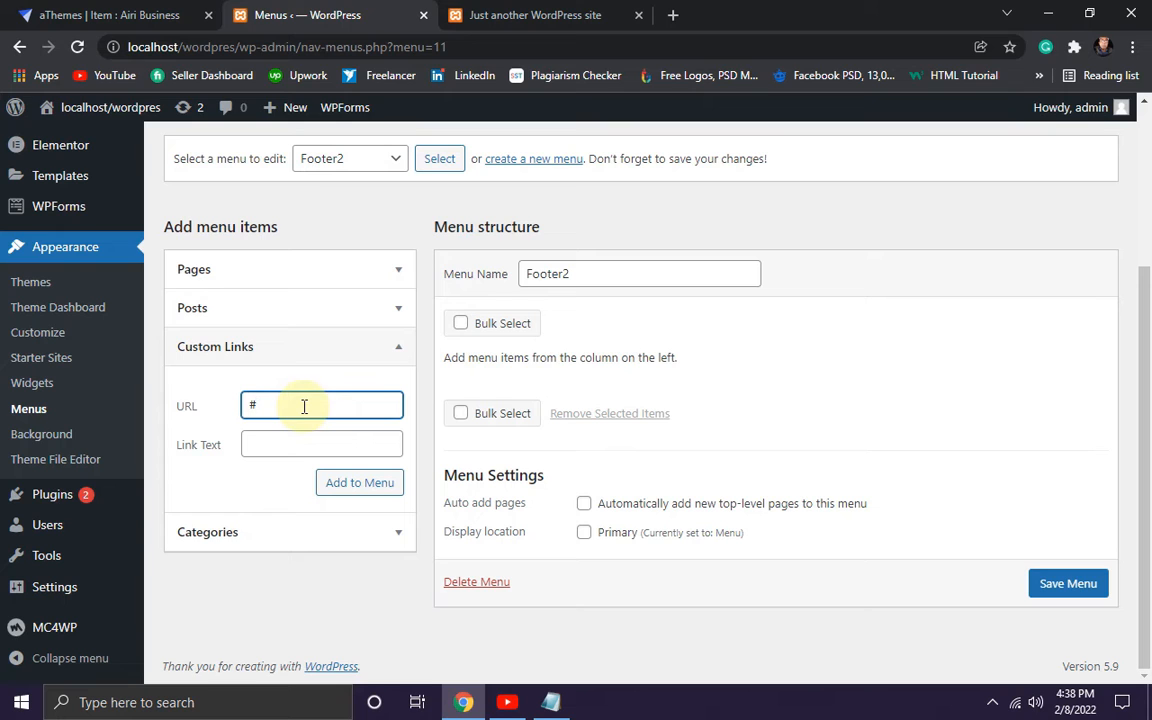
left_click(278, 445)
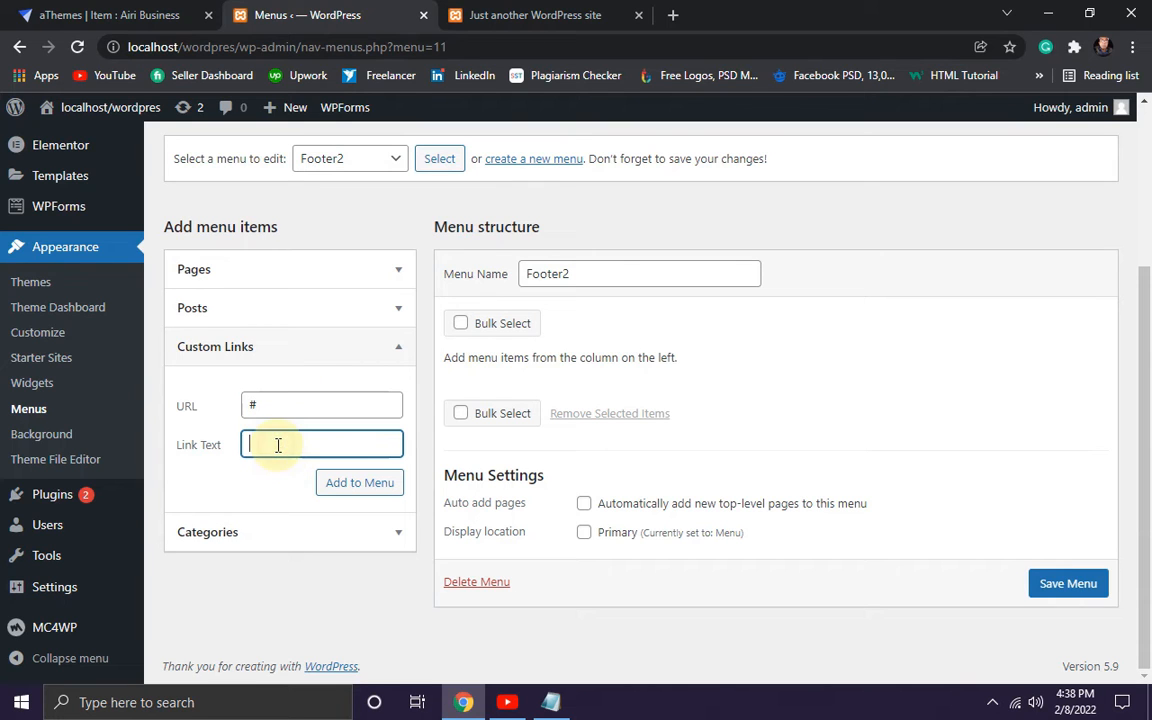
Copy "About us" from the demo's About Us footer column and use it as the link text to add the custom link to Footer2.
left_click(482, 15)
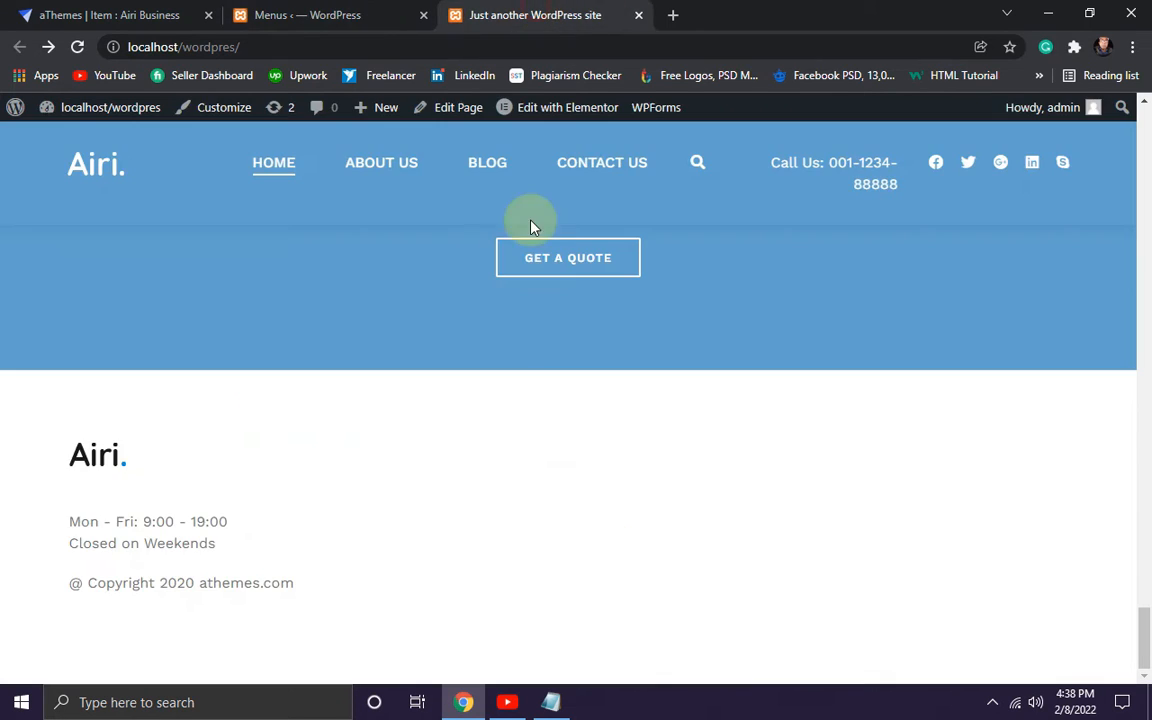
left_click(98, 12)
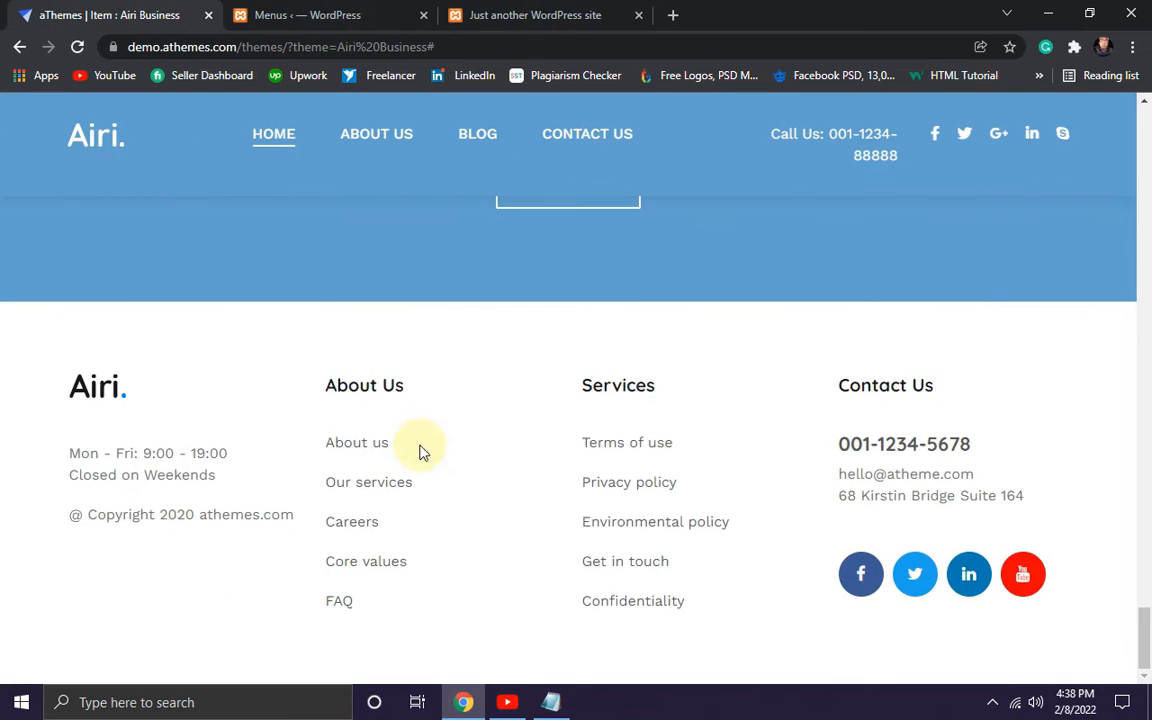
left_click_drag(459, 451, 322, 450)
key("ctrl+c")
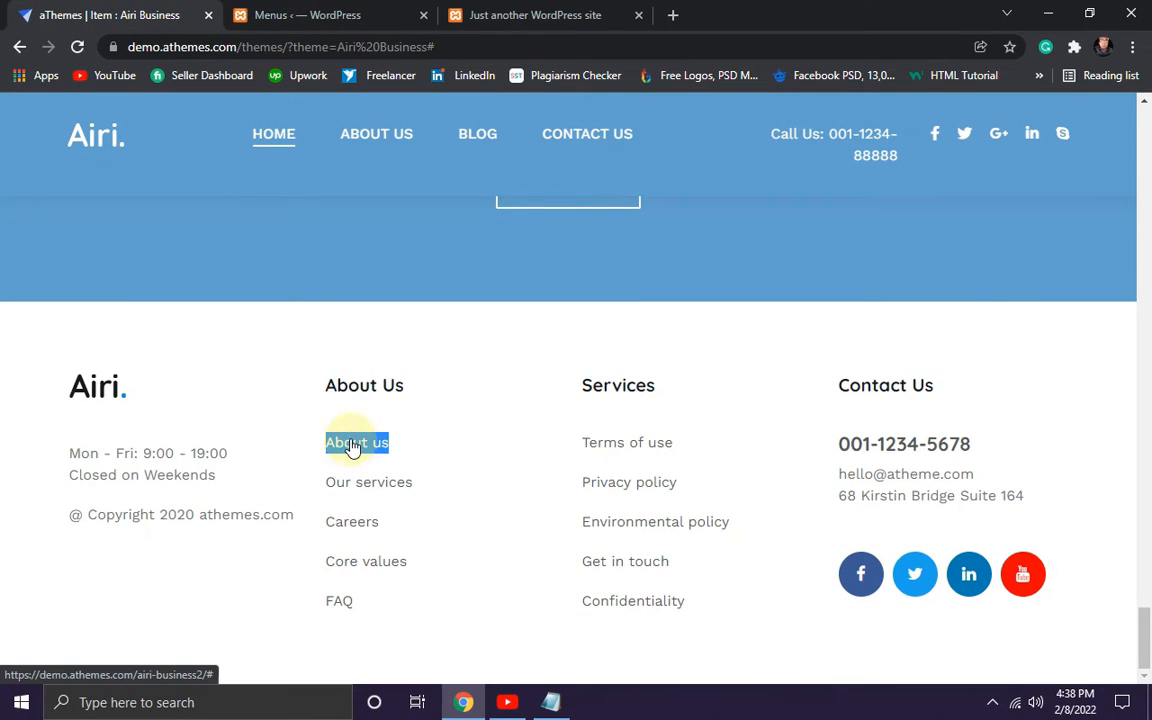
right_click(350, 437)
left_click(402, 299)
left_click(352, 15)
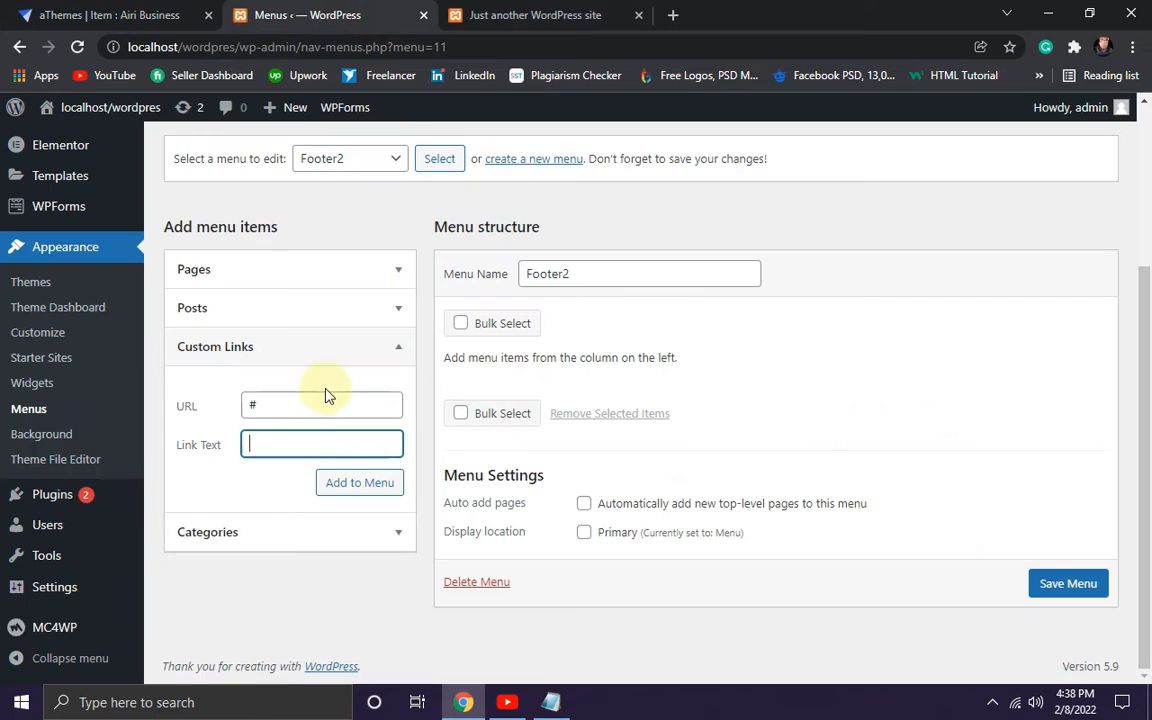
key("ctrl+v")
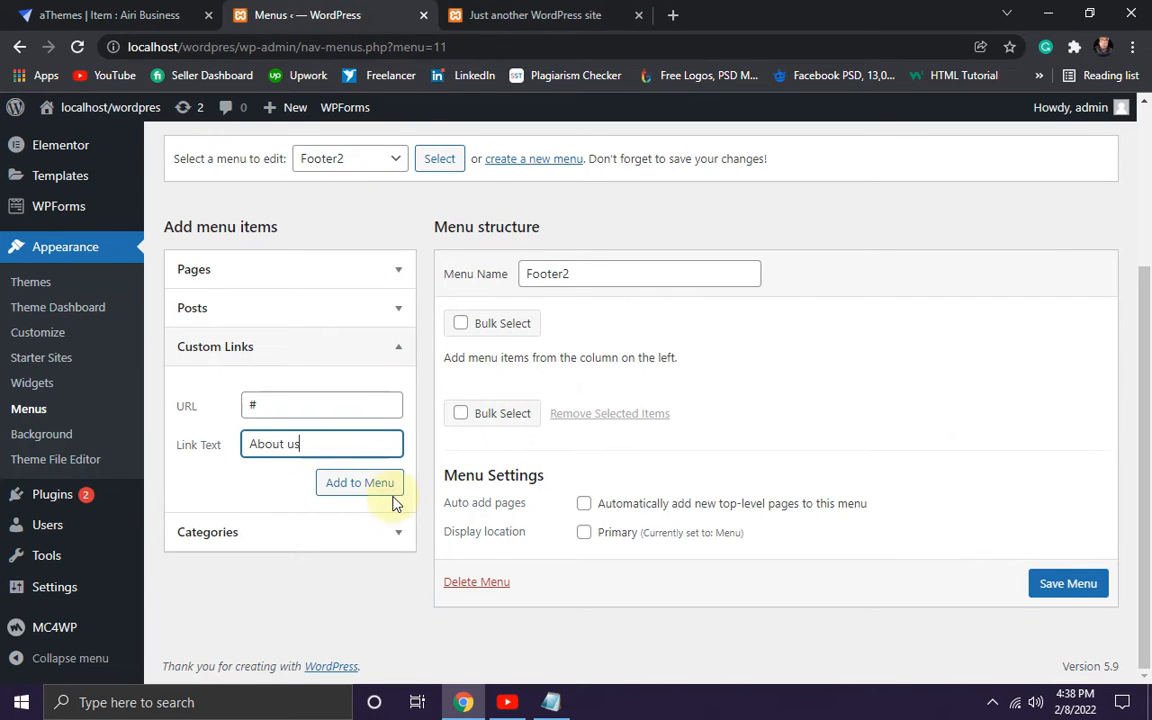
left_click(350, 483)
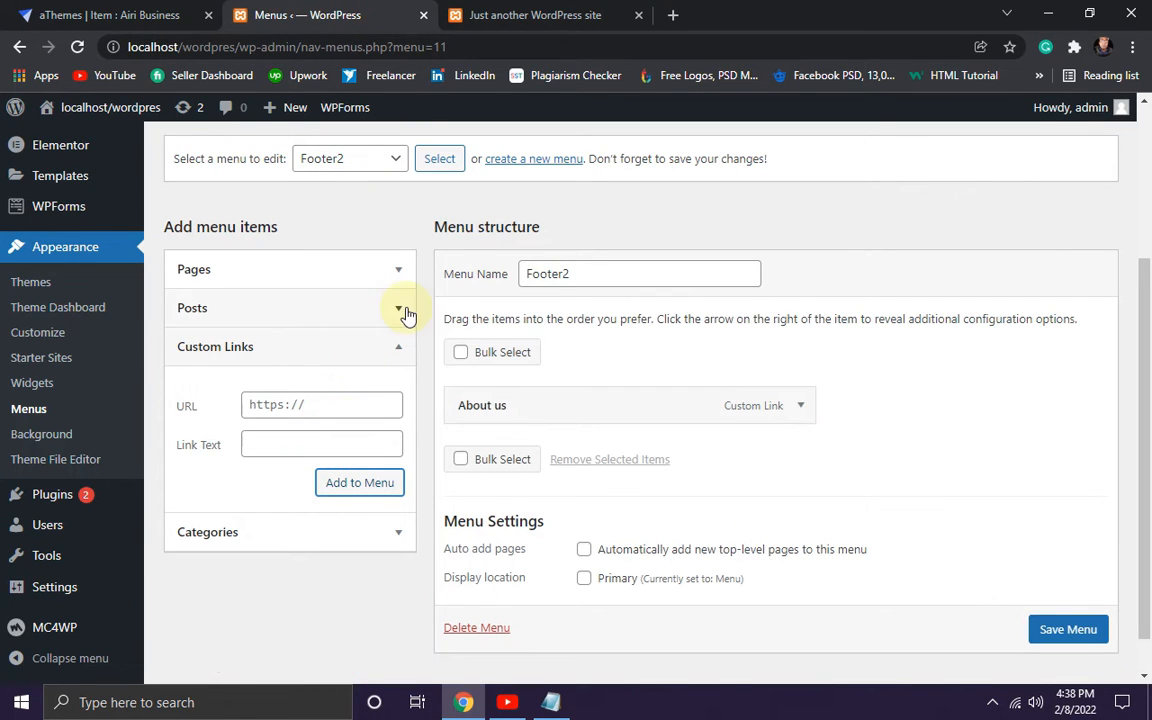
Add a custom link to Footer2 with URL # and the text "Our services", copied from the demo's About Us footer column.
left_click(400, 355)
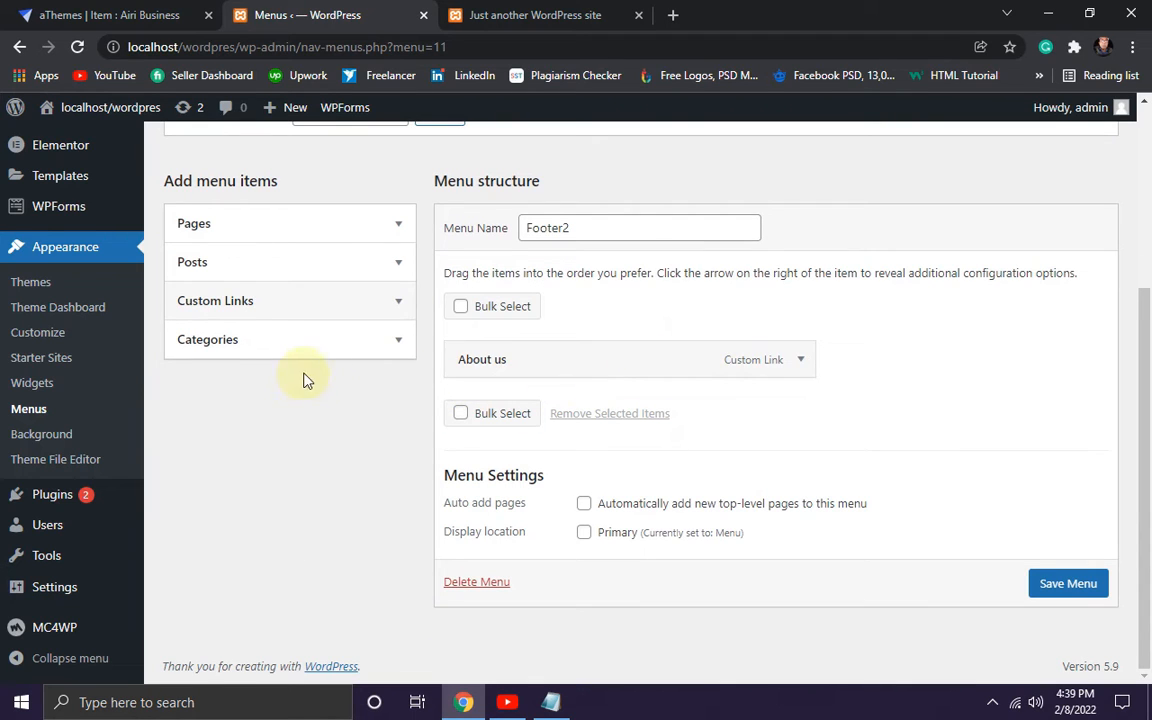
left_click(400, 304)
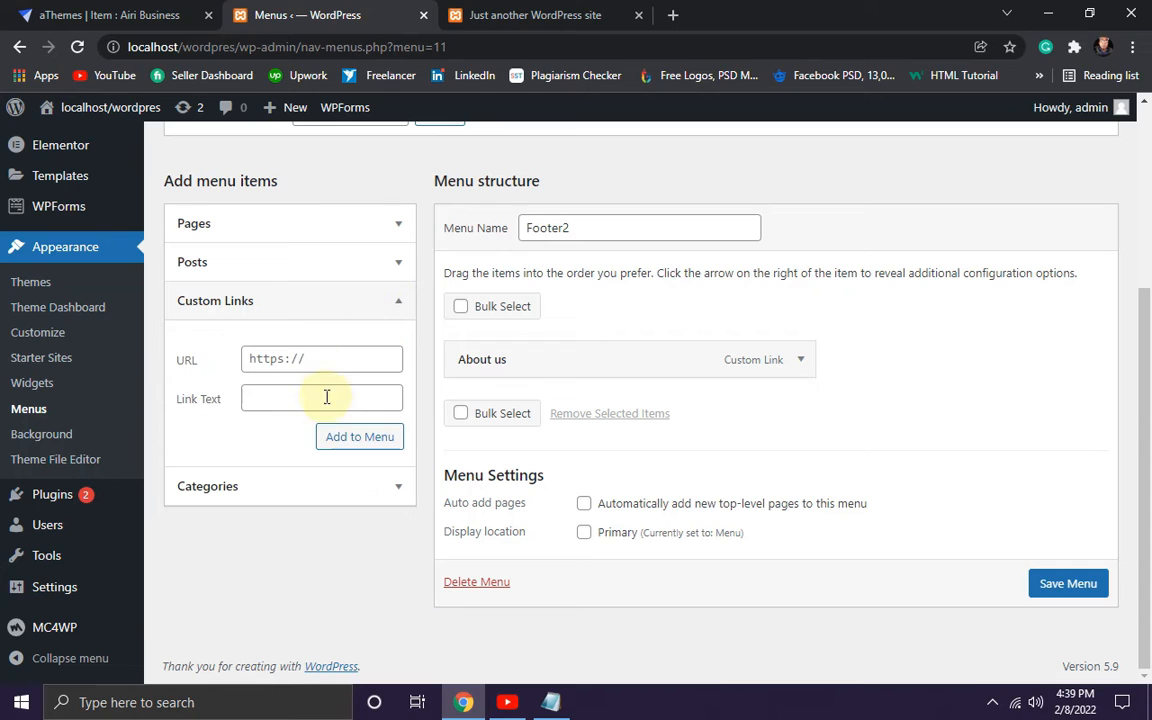
left_click(289, 362)
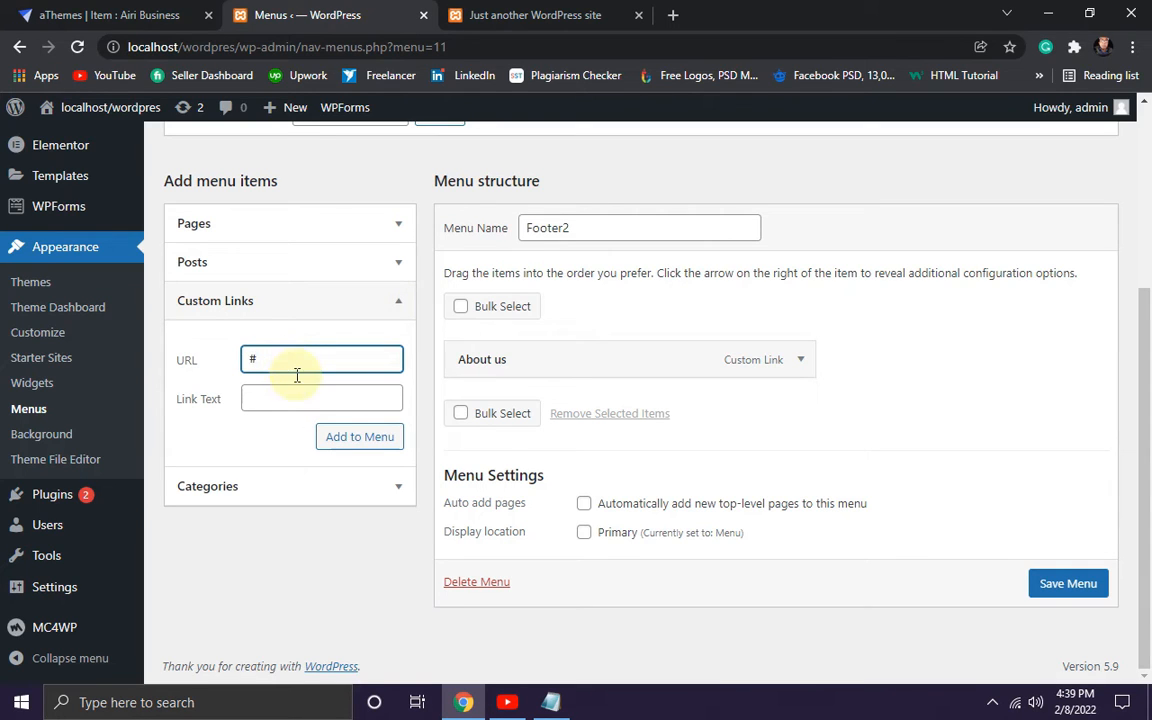
left_click(278, 400)
left_click(507, 20)
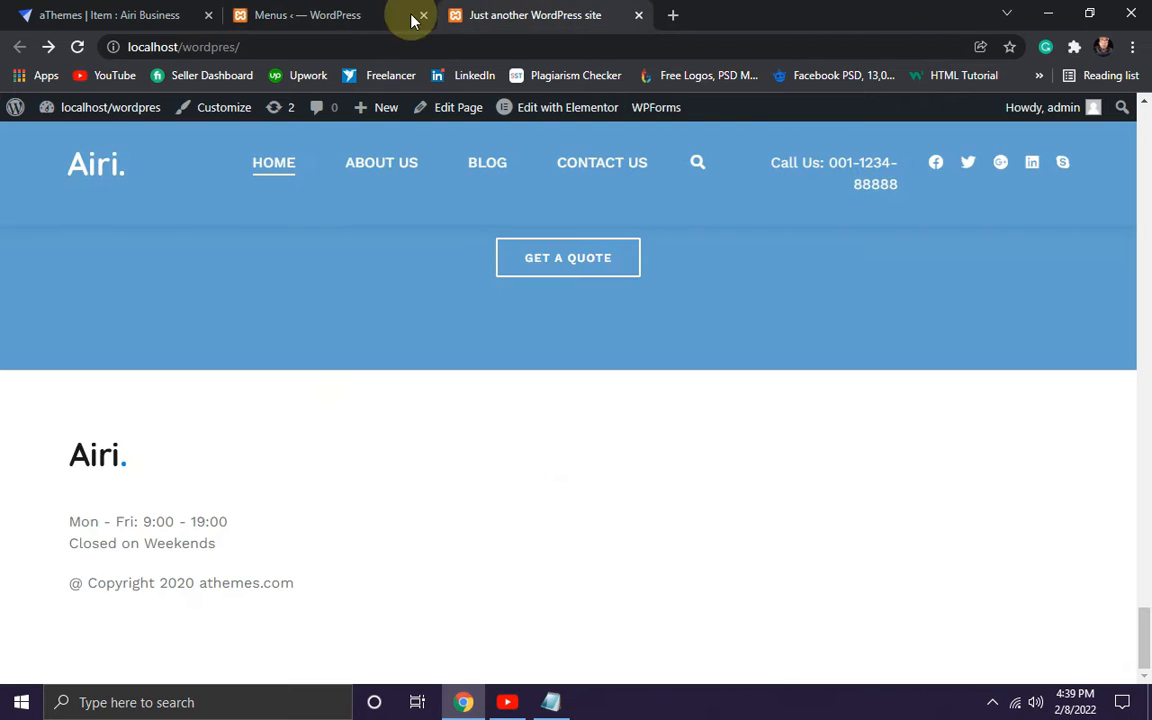
left_click(85, 8)
left_click_drag(427, 483, 327, 483)
key("ctrl+c")
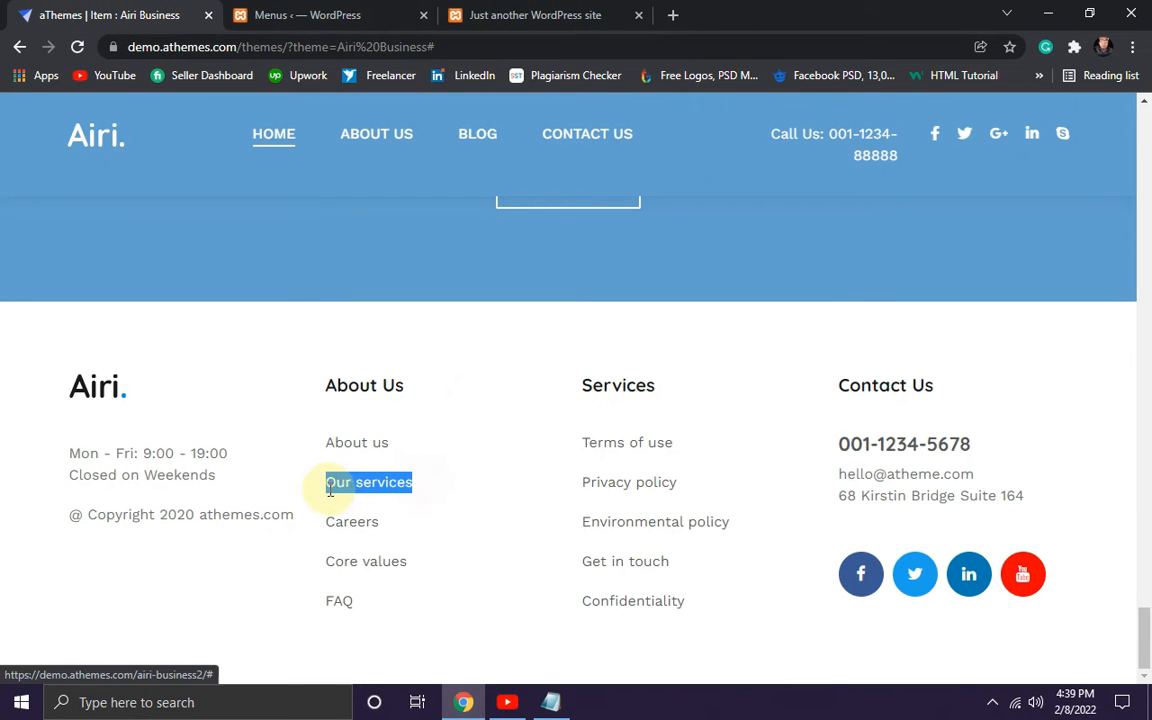
left_click(319, 12)
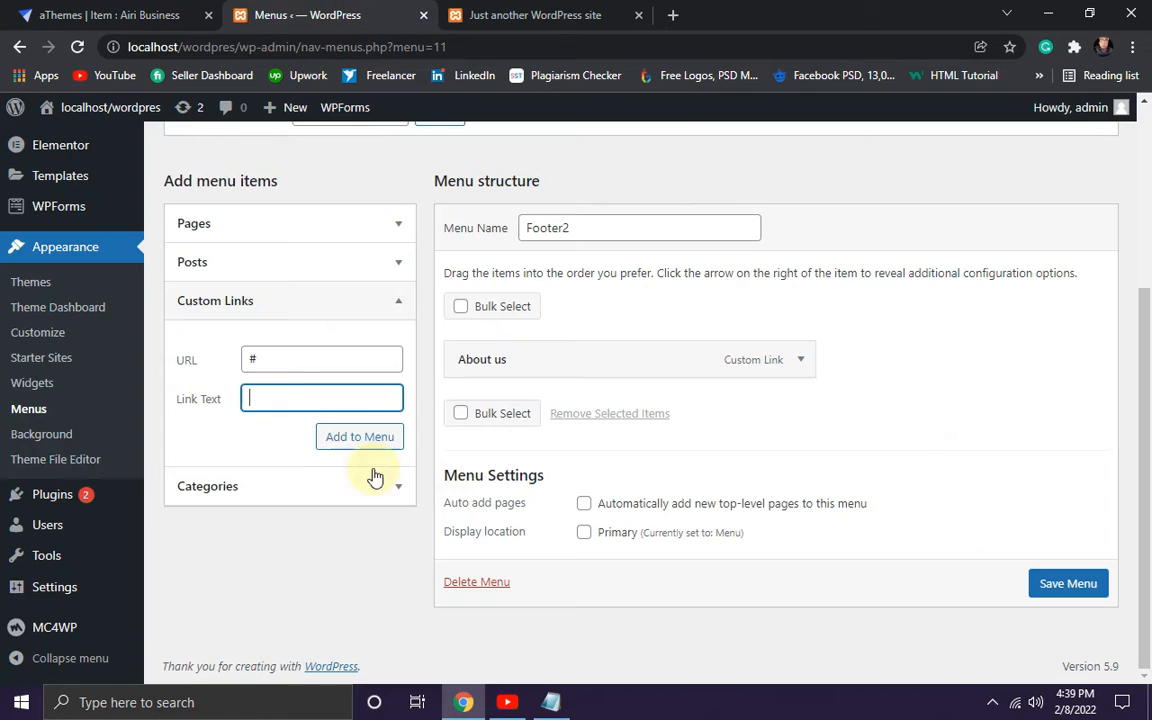
key("ctrl+v")
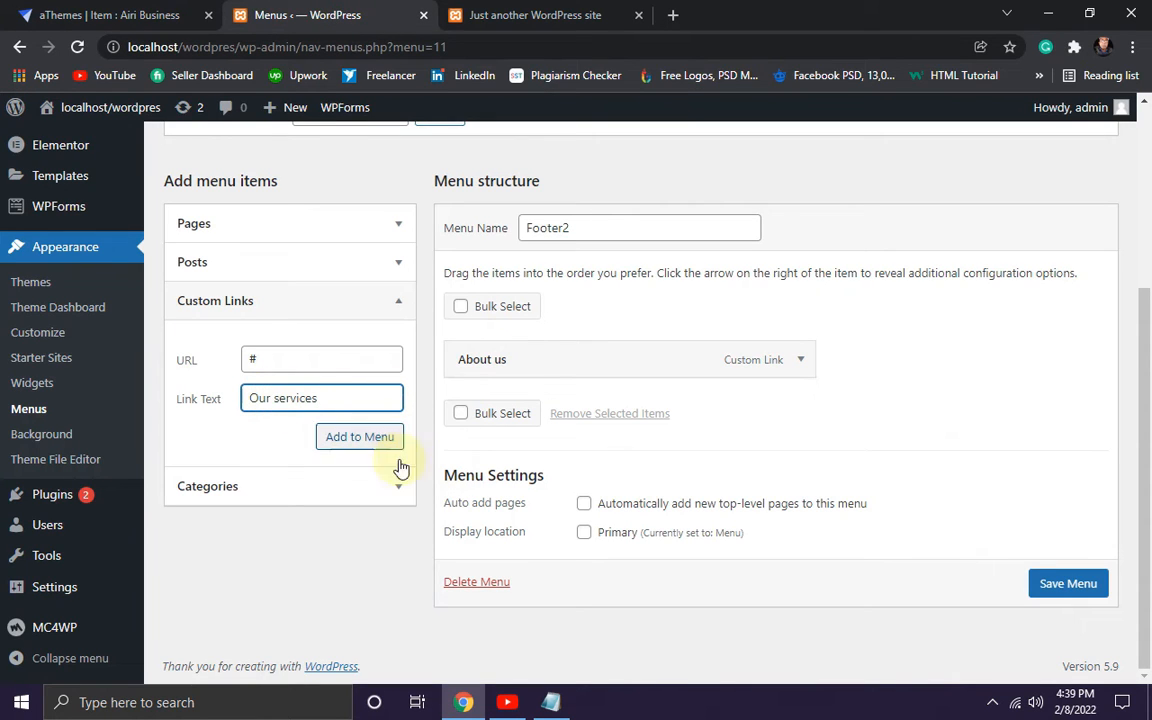
left_click(360, 437)
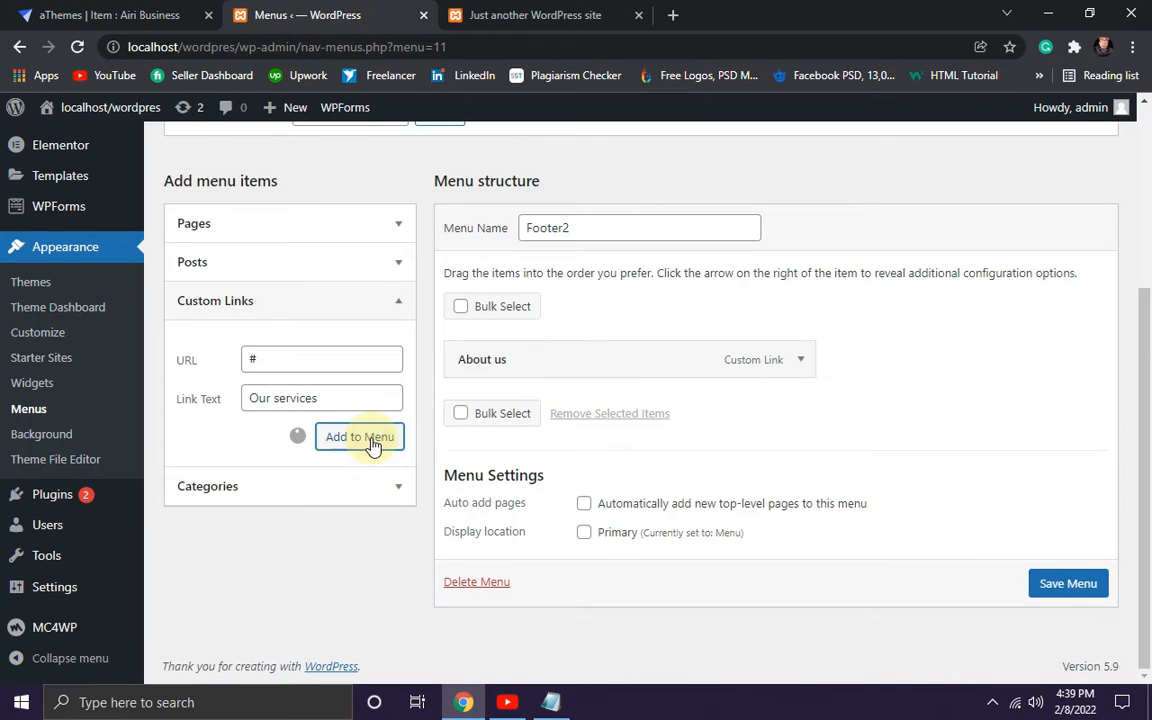
Add a "Careers" custom link with URL # to Footer2, copying its text from the demo footer.
left_click(319, 395)
left_click(520, 15)
left_click(80, 14)
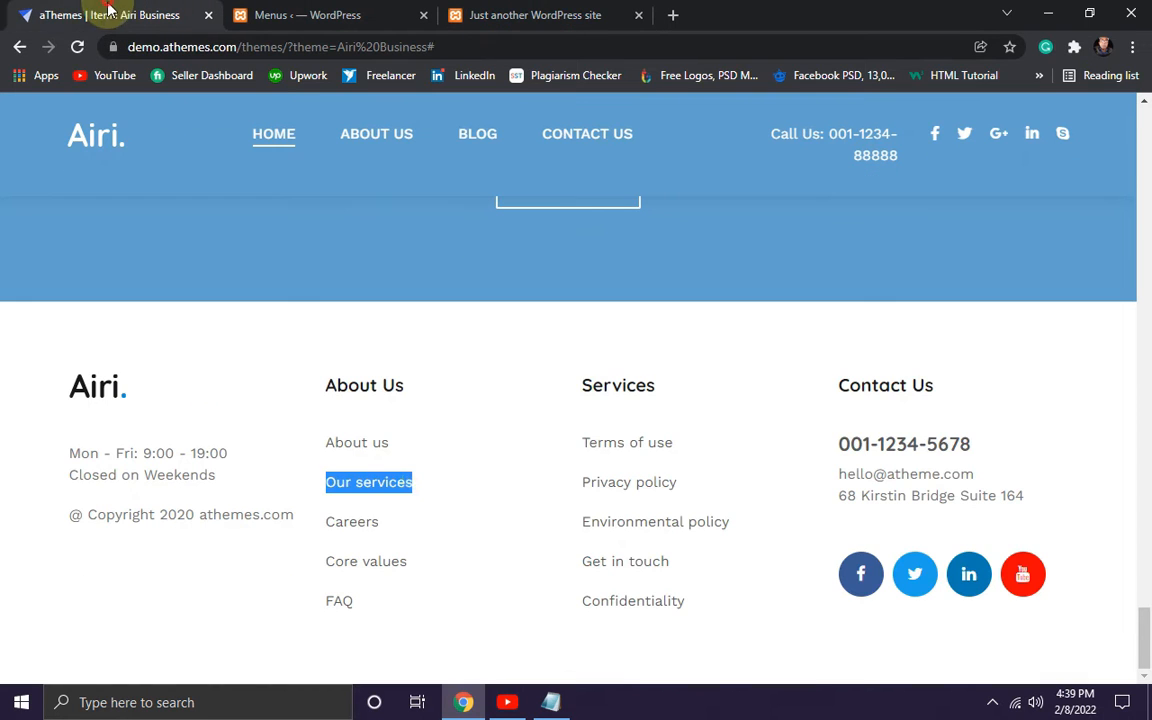
double_click(350, 521)
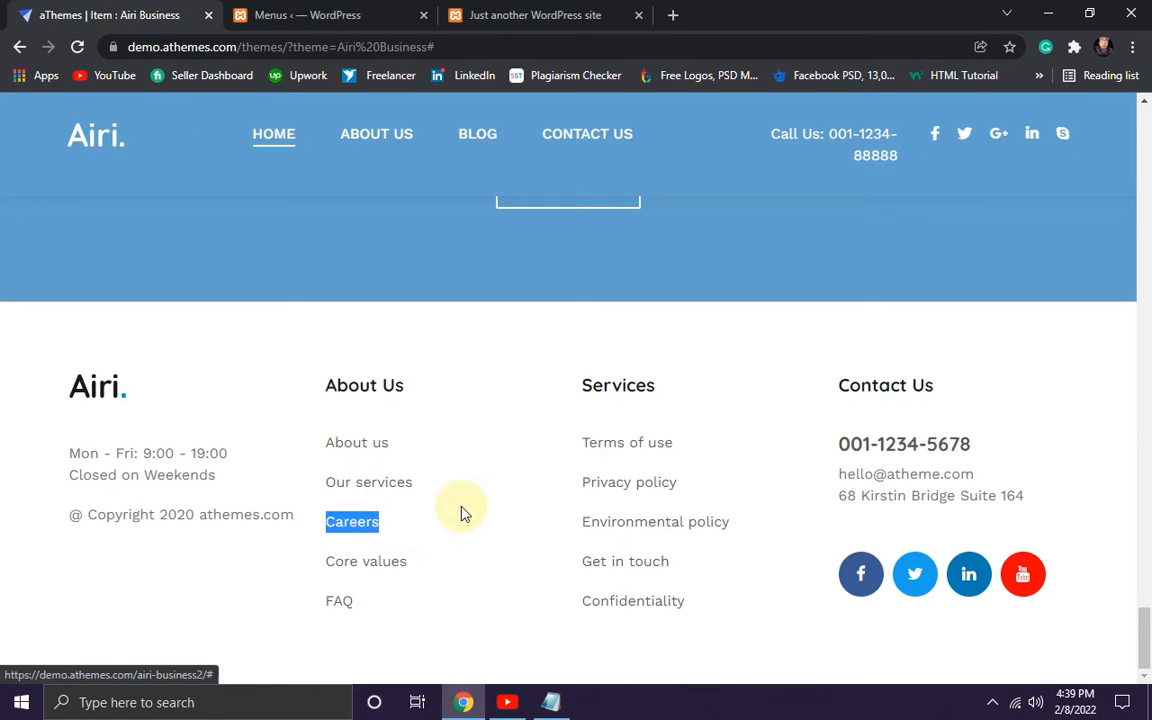
left_click(309, 14)
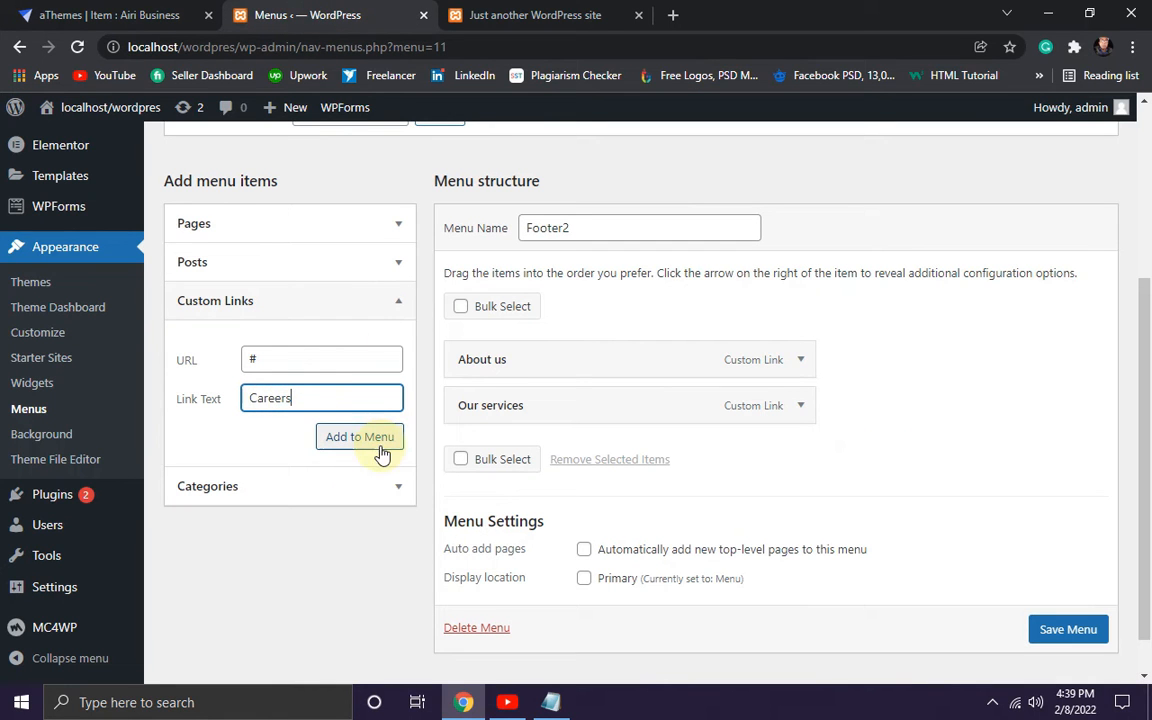
left_click(365, 445)
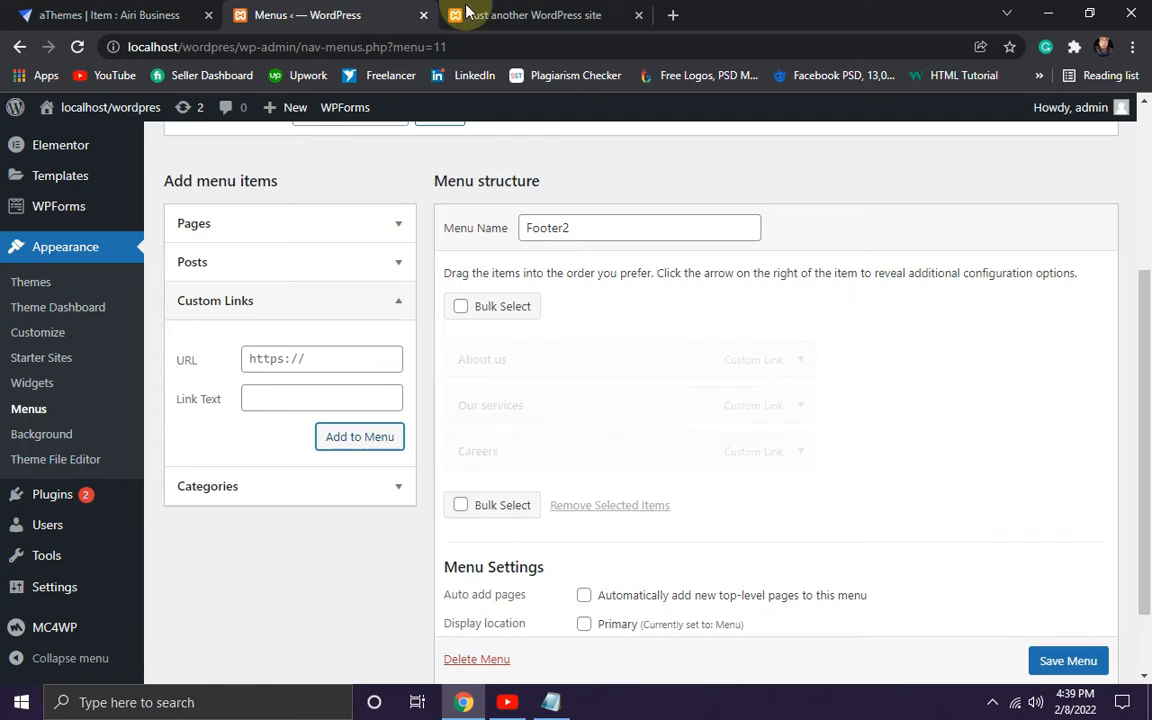
Copy "Core values" from the demo footer and add it to Footer2 as a custom link with URL #.
left_click(150, 14)
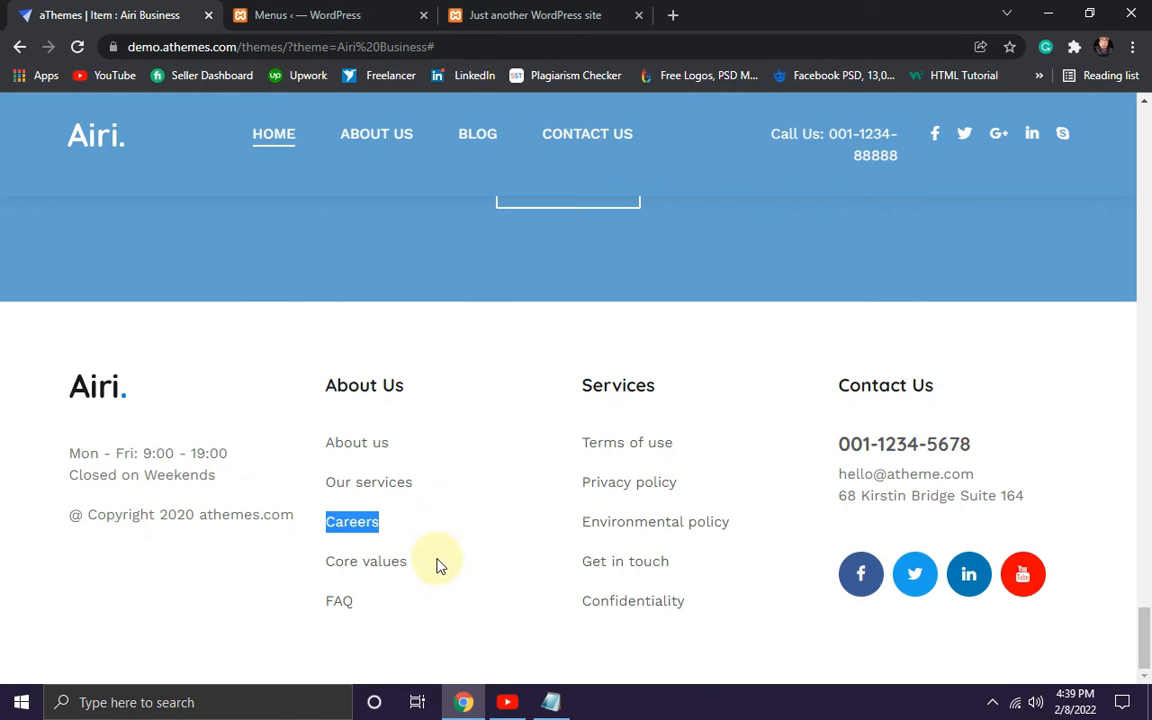
left_click_drag(435, 562, 316, 561)
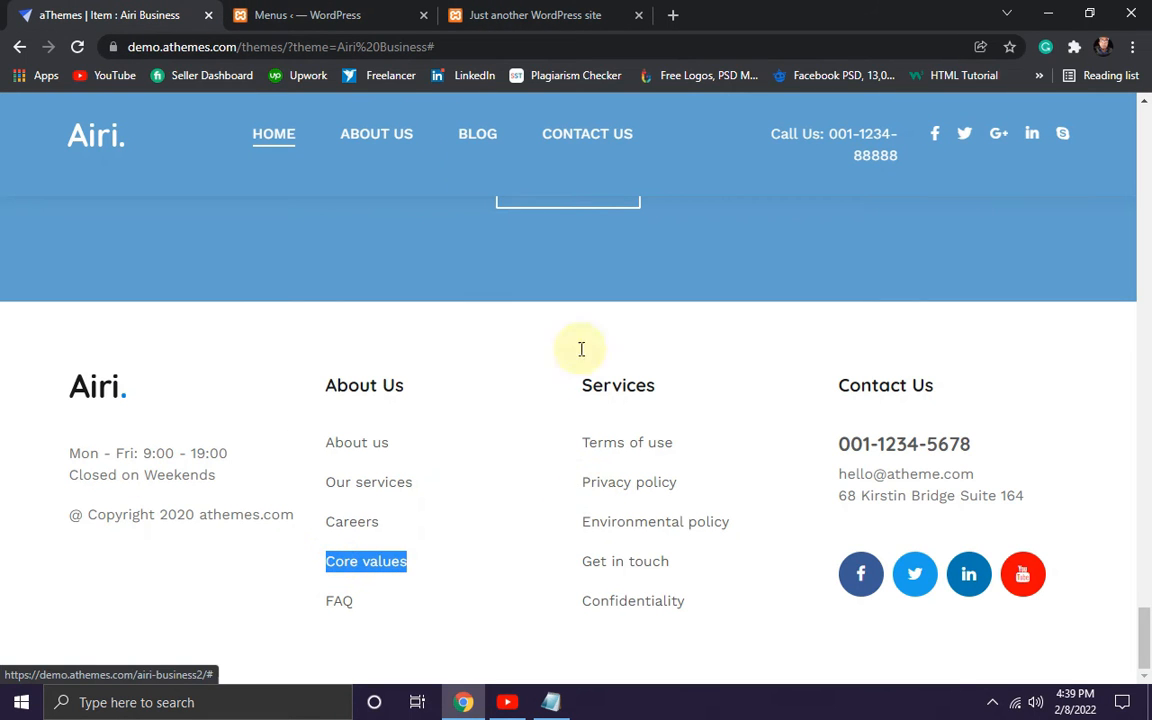
left_click(309, 15)
left_click(293, 365)
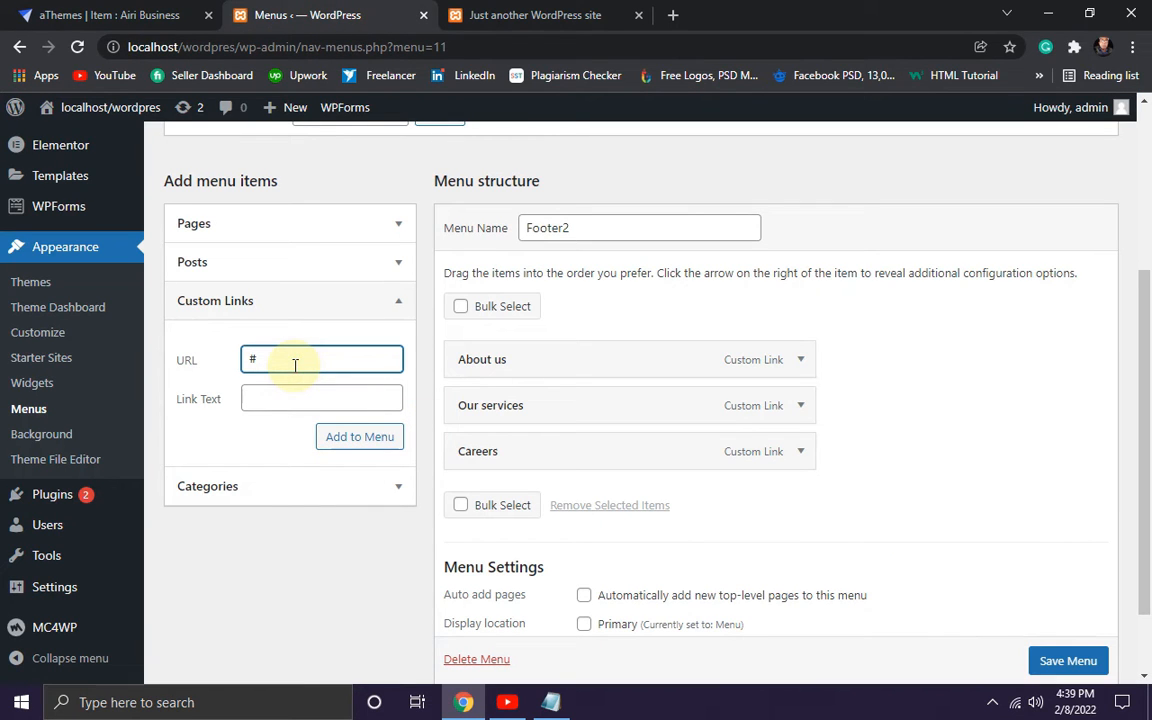
type("#")
left_click(275, 396)
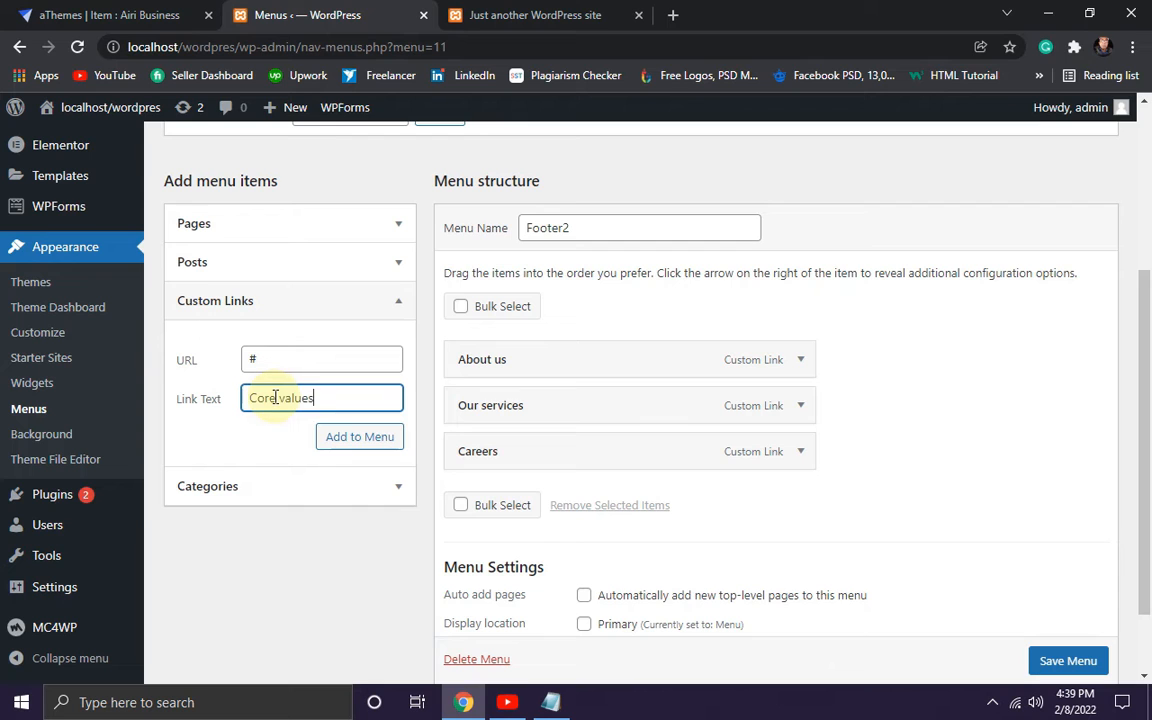
left_click(345, 440)
Copy "FAQ" from the demo's About Us footer column and add it to Footer2 as a custom link with URL #.
left_click(105, 14)
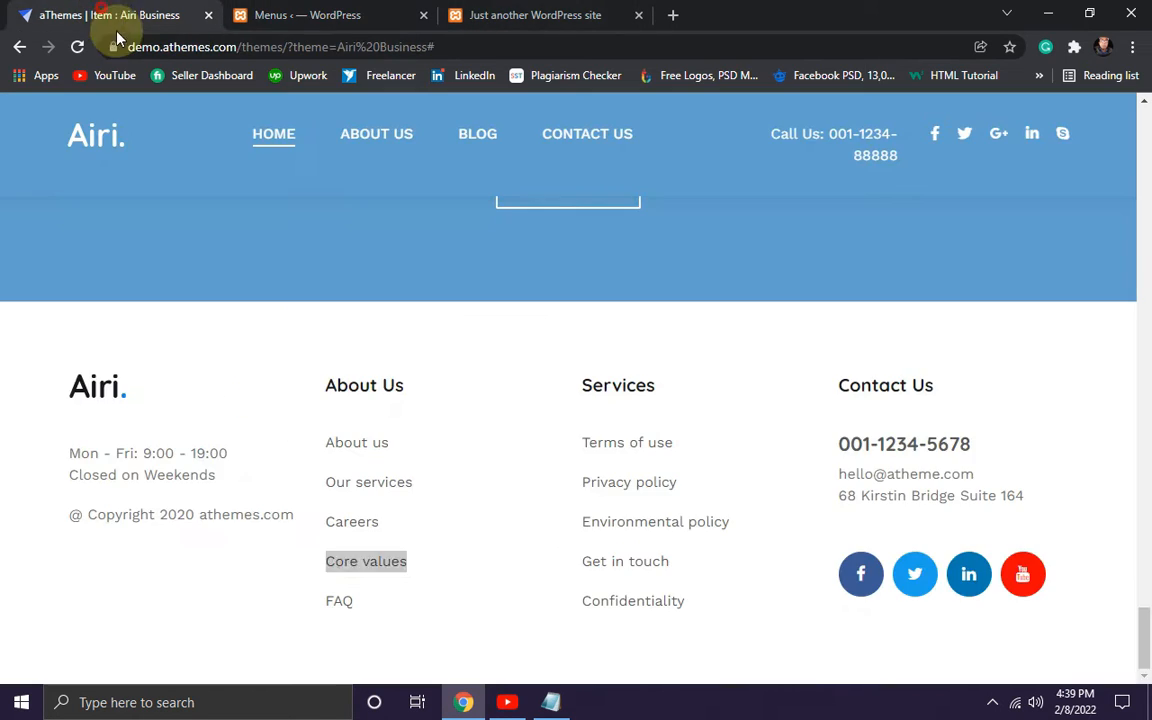
left_click_drag(393, 600, 476, 598)
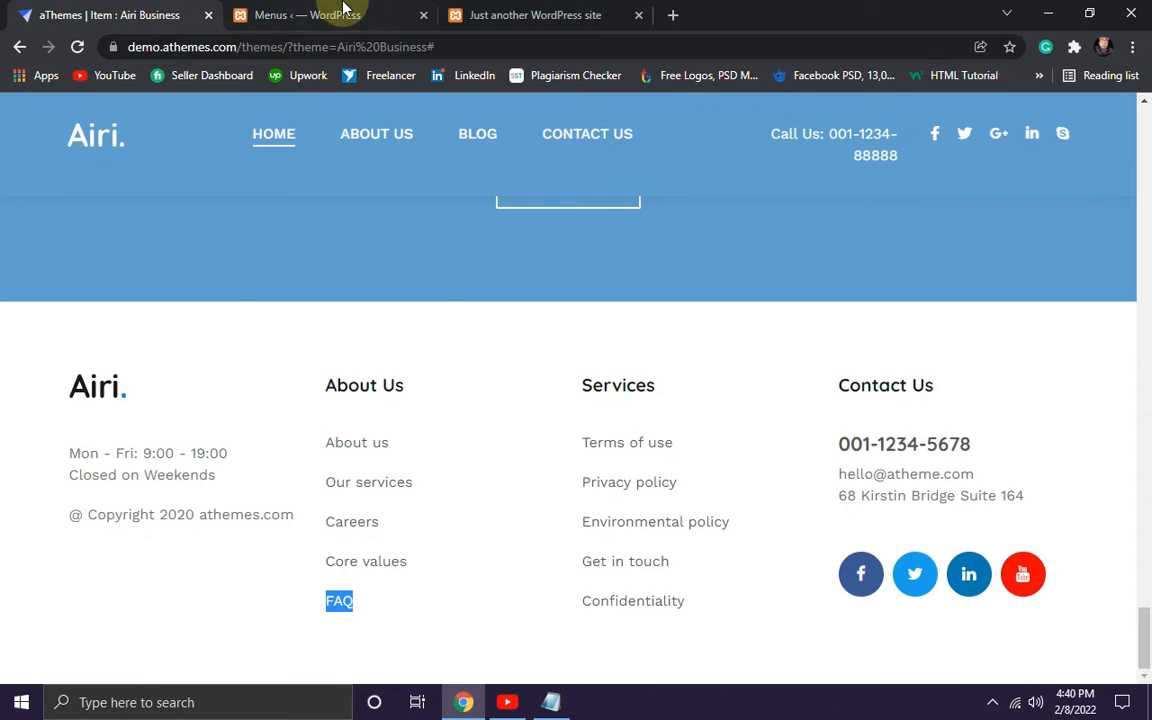
left_click(310, 14)
left_click(271, 347)
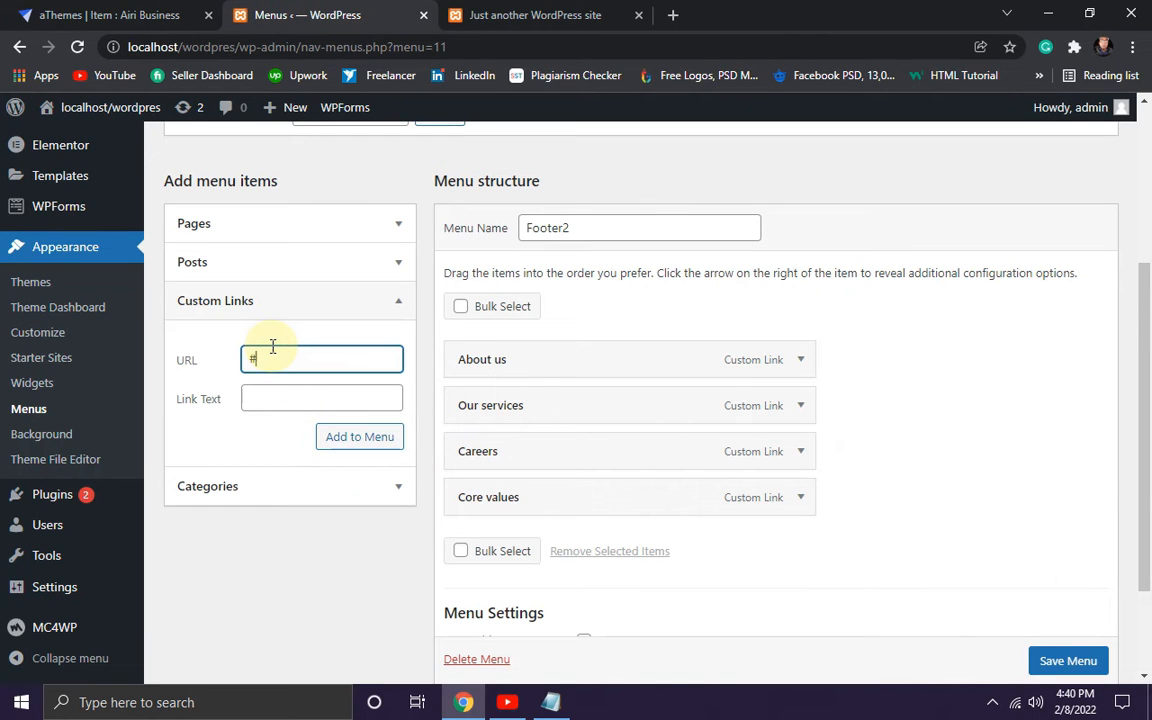
left_click(305, 392)
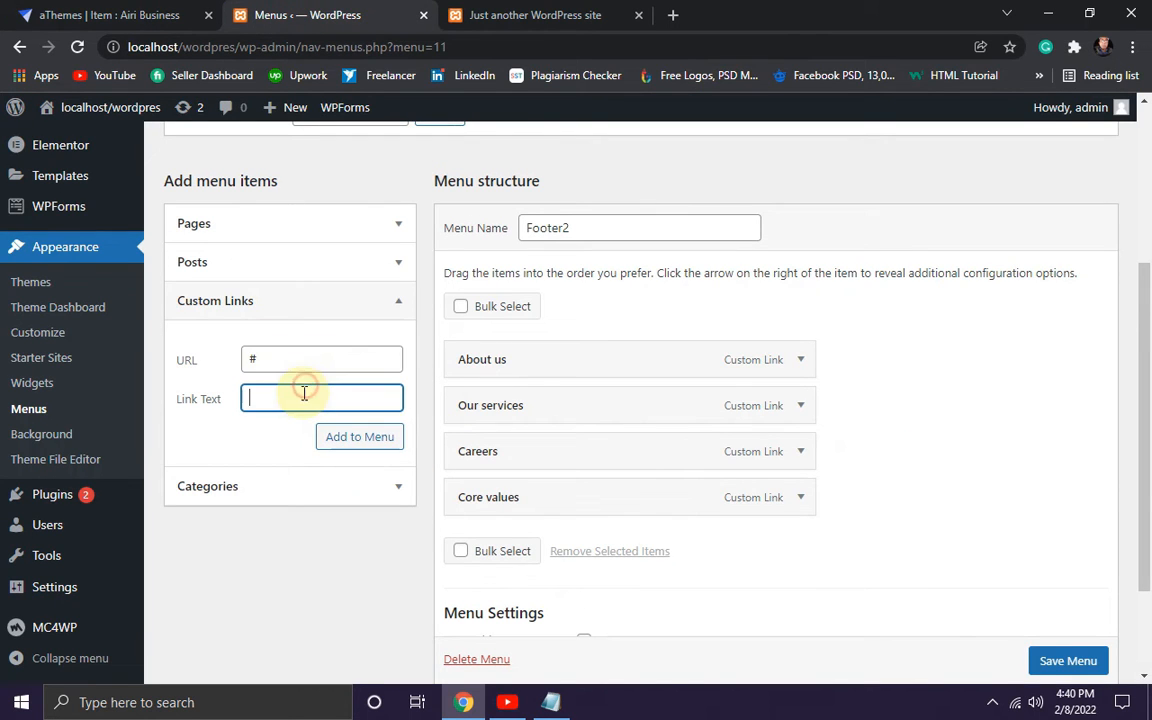
left_click(348, 440)
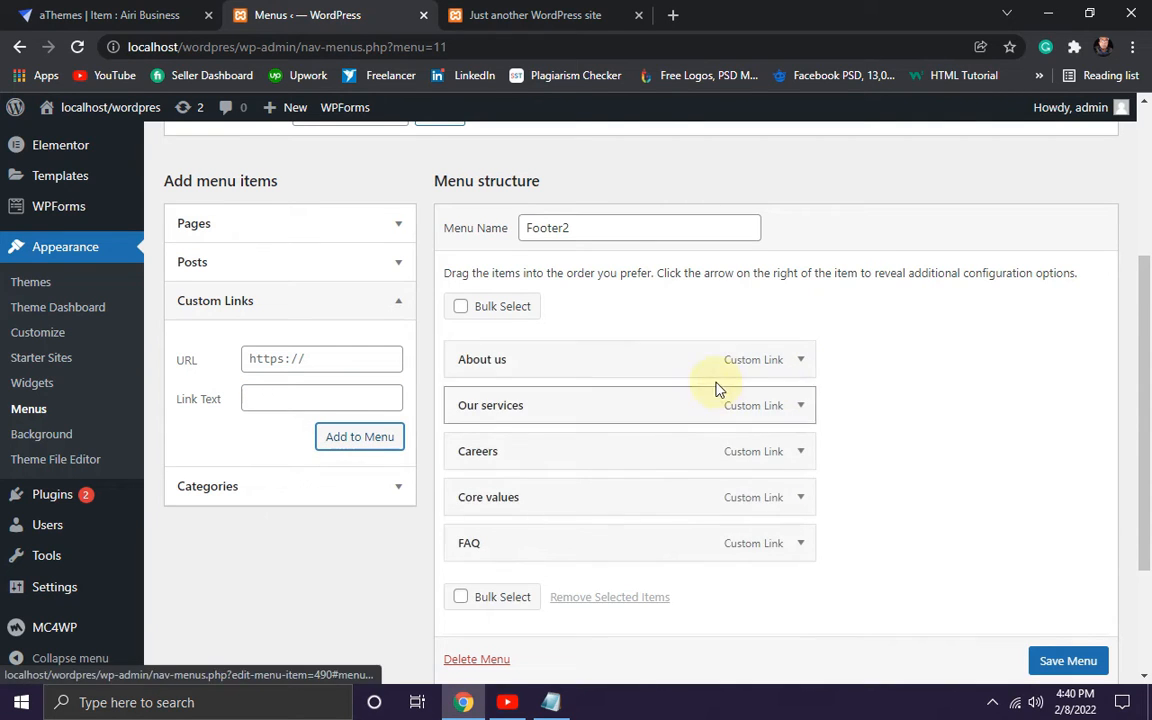
Save the Footer2 menu and dismiss the Elementor notice.
scroll(690, 391, "down", 1)
scroll(600, 350, "down", 1)
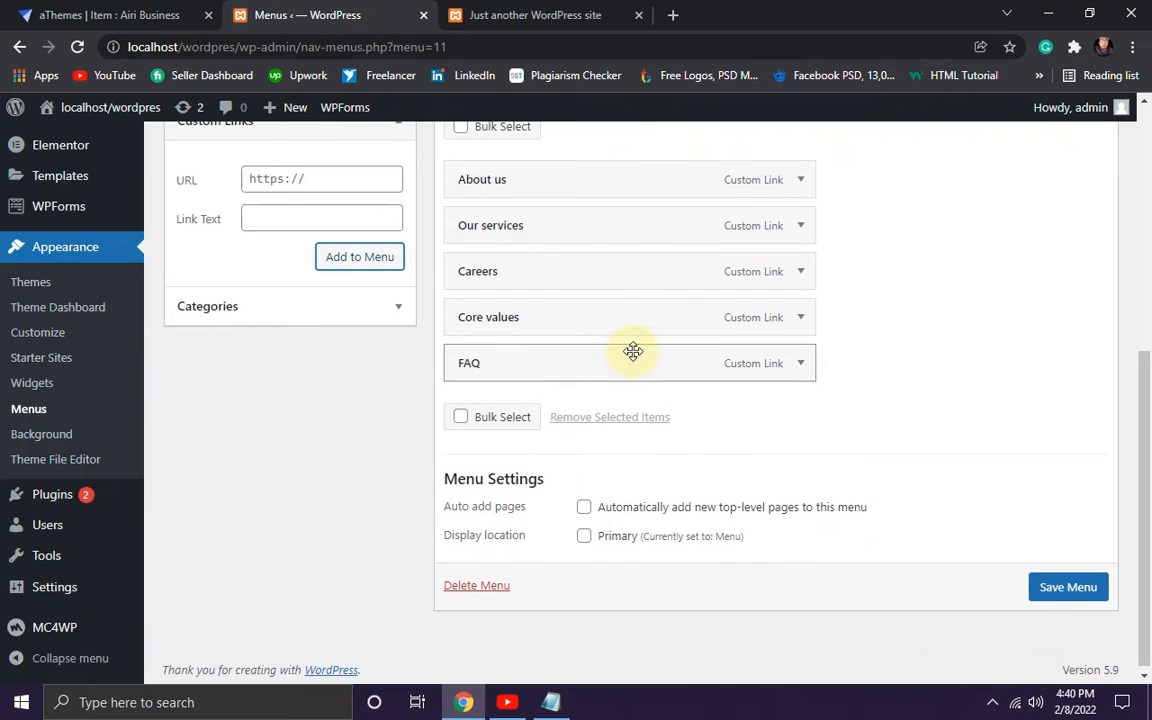
left_click(1066, 588)
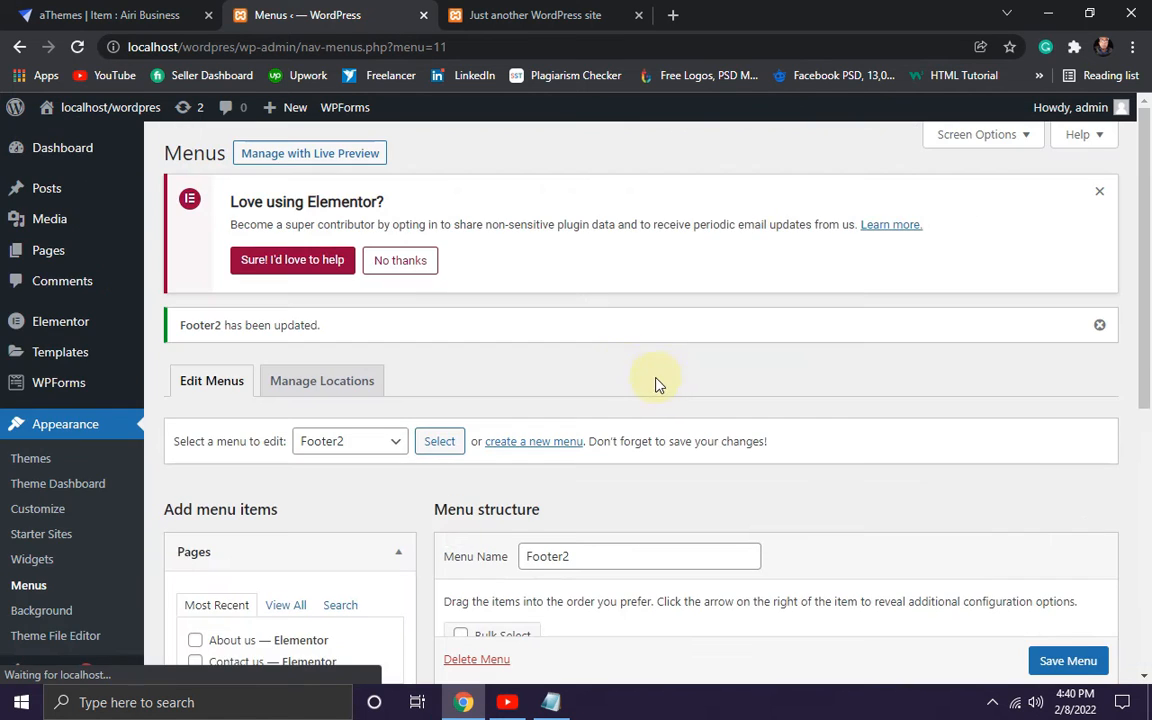
left_click(1100, 191)
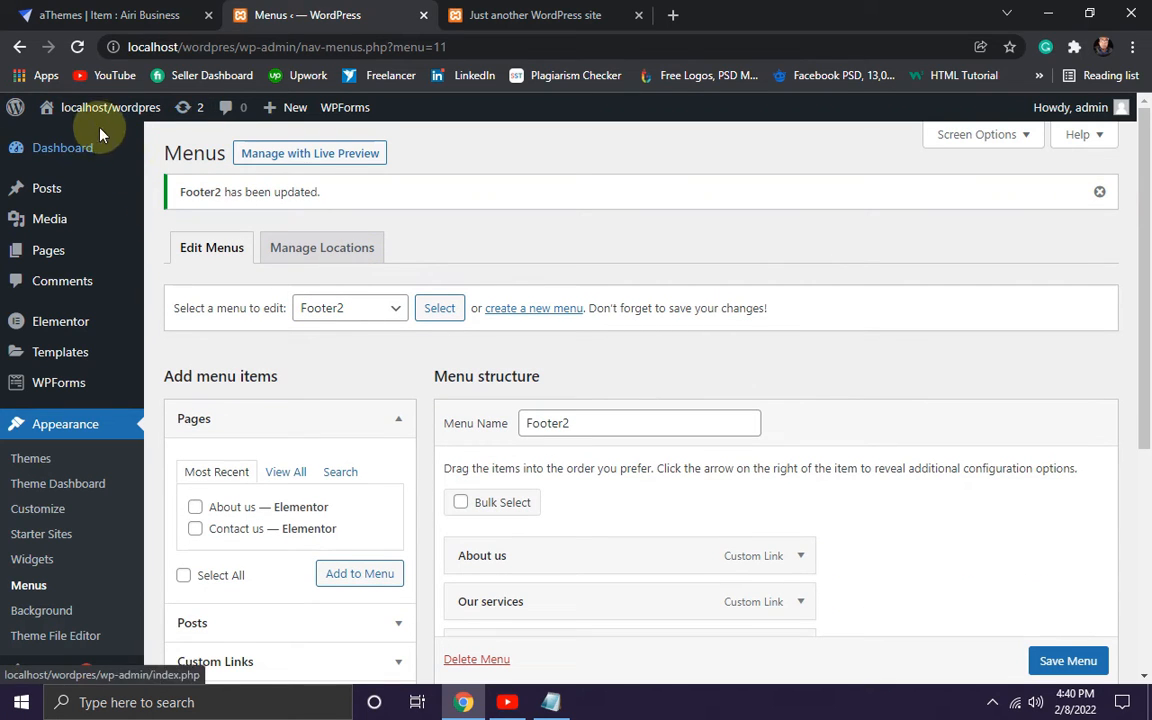
Open the local site in a new browser tab and go through its dashboard to the Widgets page.
mouse_move(88, 120)
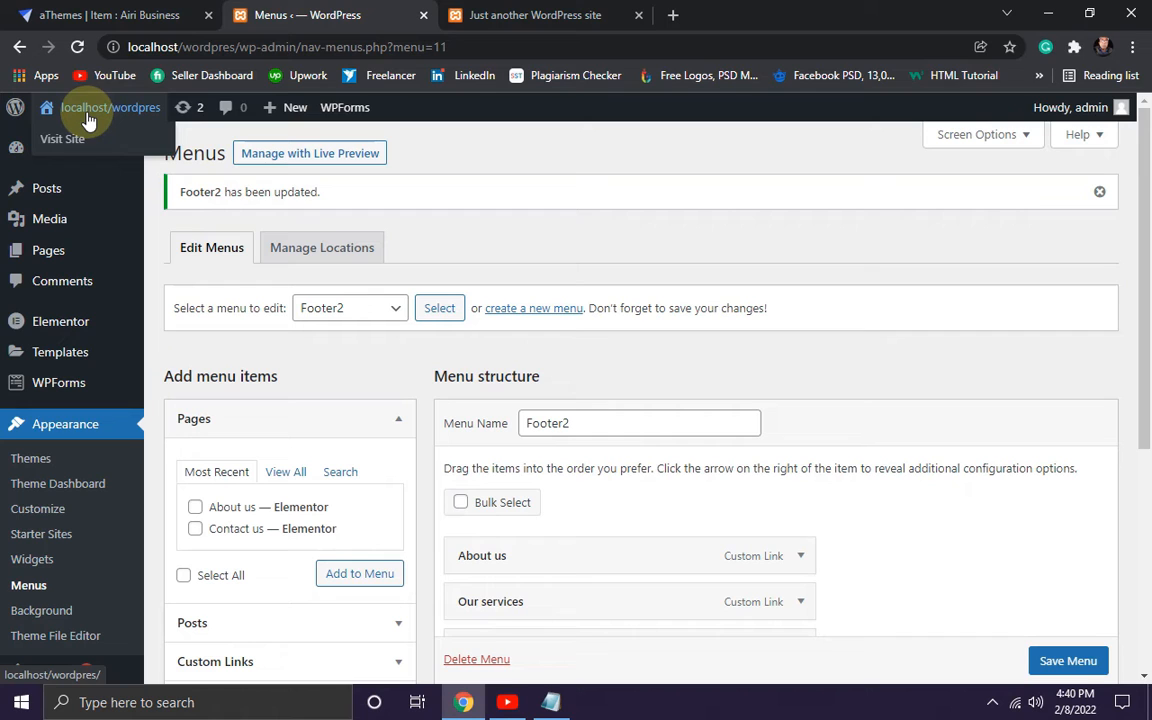
right_click(110, 112)
left_click(134, 122)
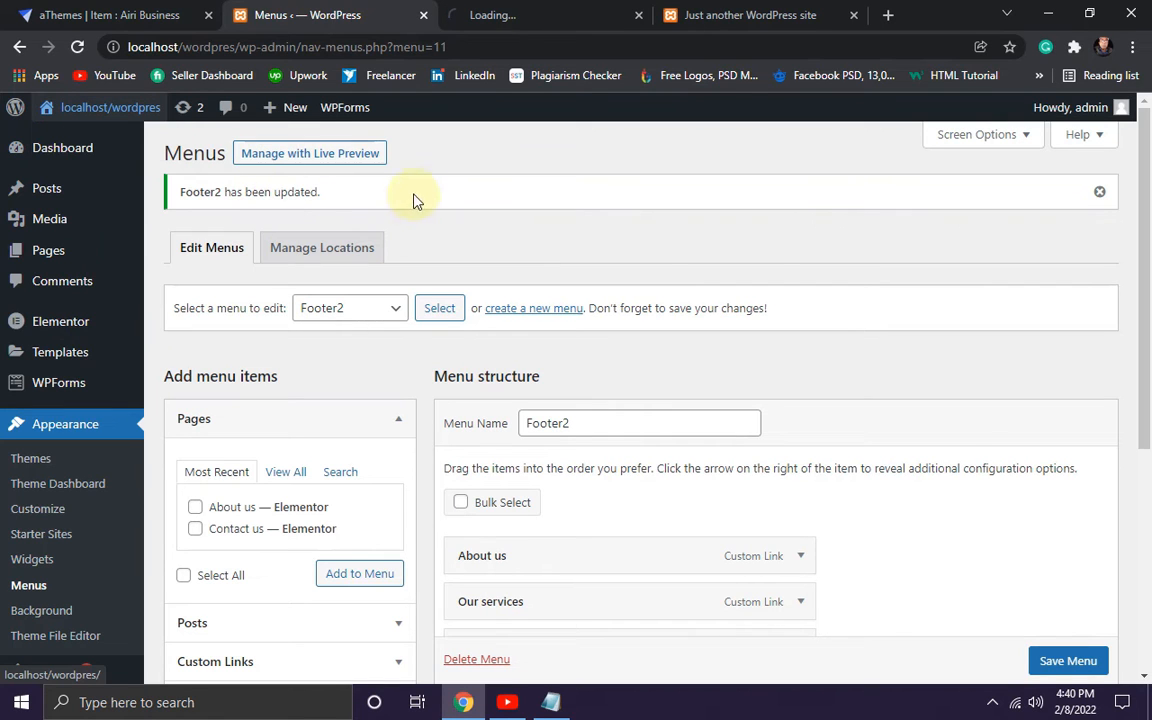
left_click(503, 17)
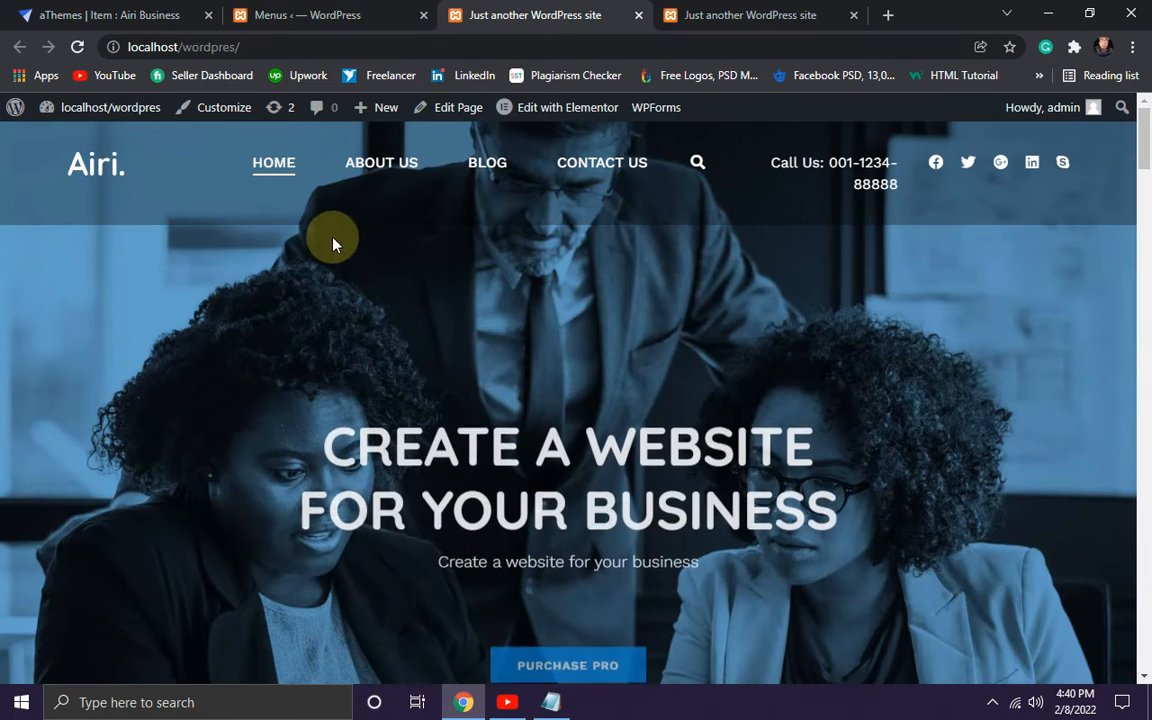
left_click(108, 114)
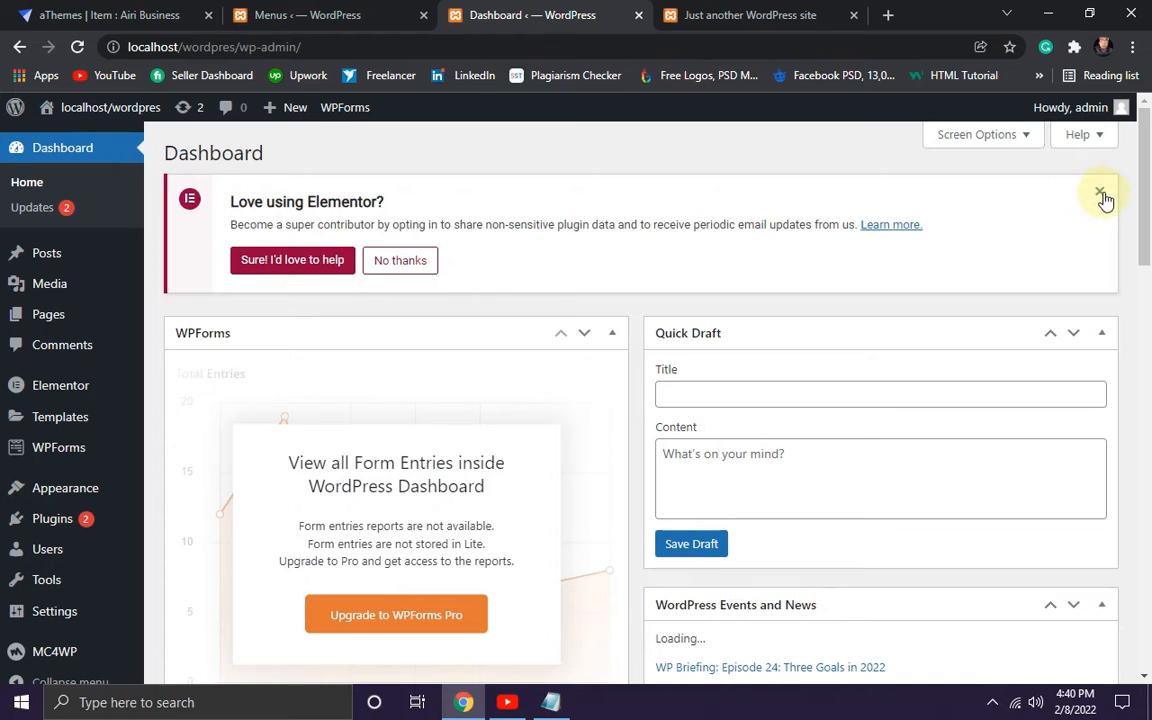
left_click(1100, 193)
mouse_move(75, 388)
scroll(75, 390, "down", 1)
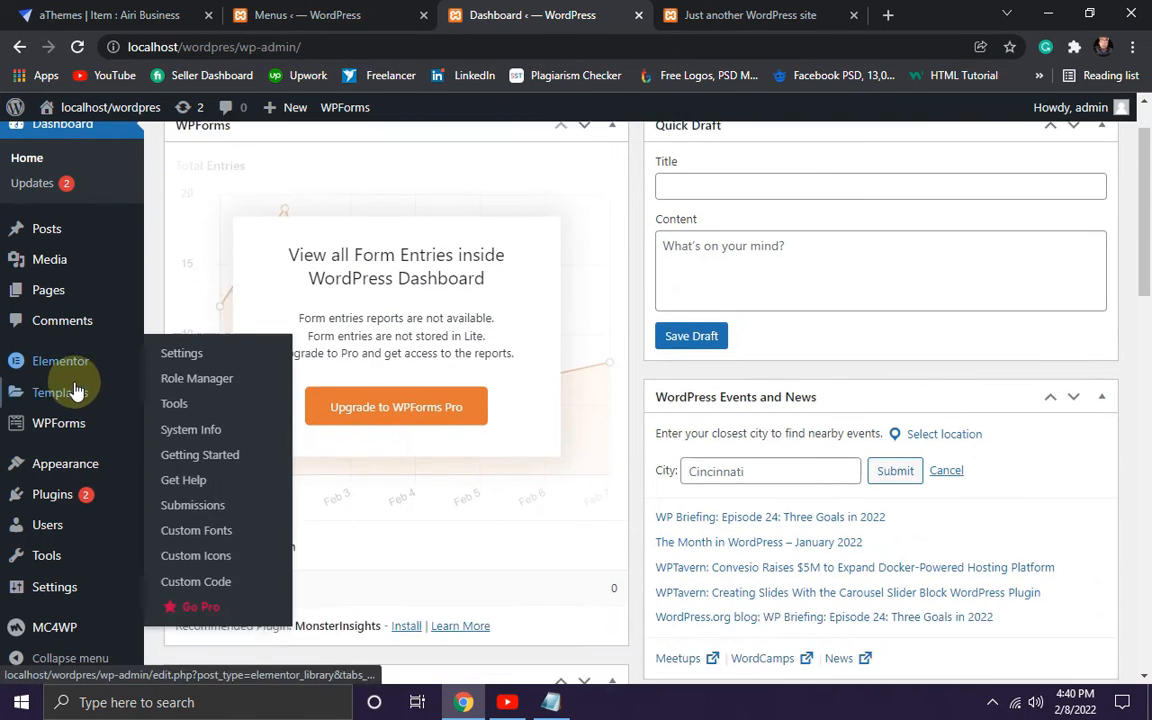
scroll(442, 548, "down", 2)
mouse_move(46, 463)
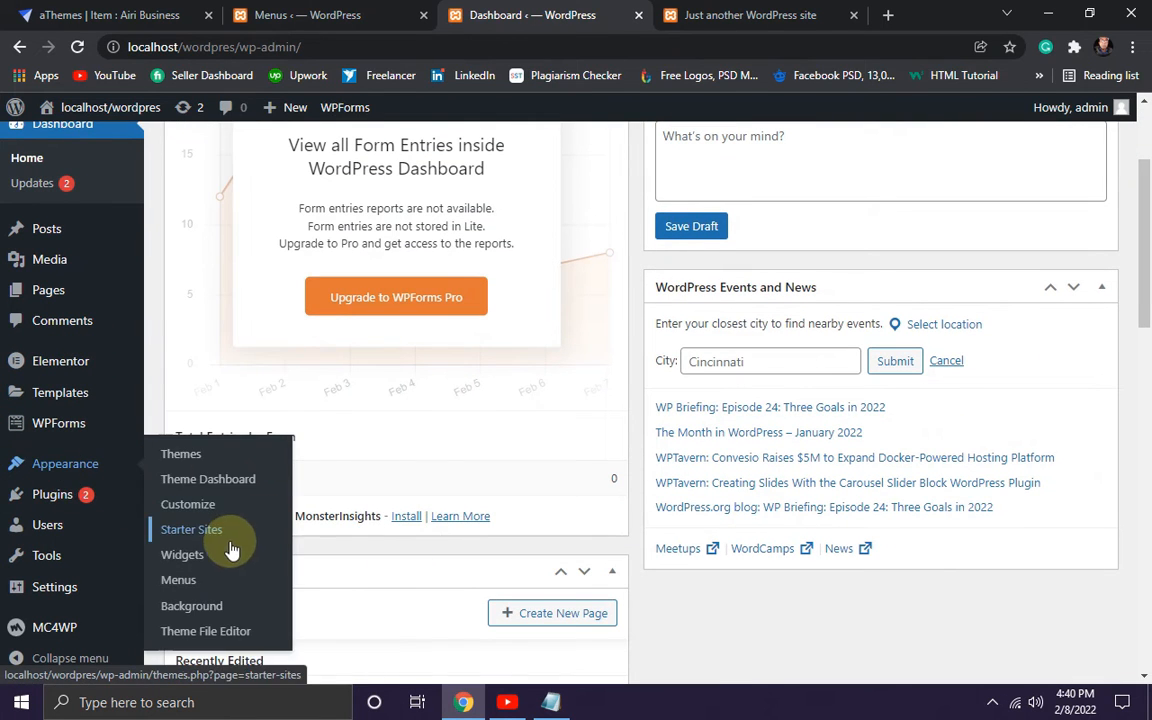
left_click(190, 560)
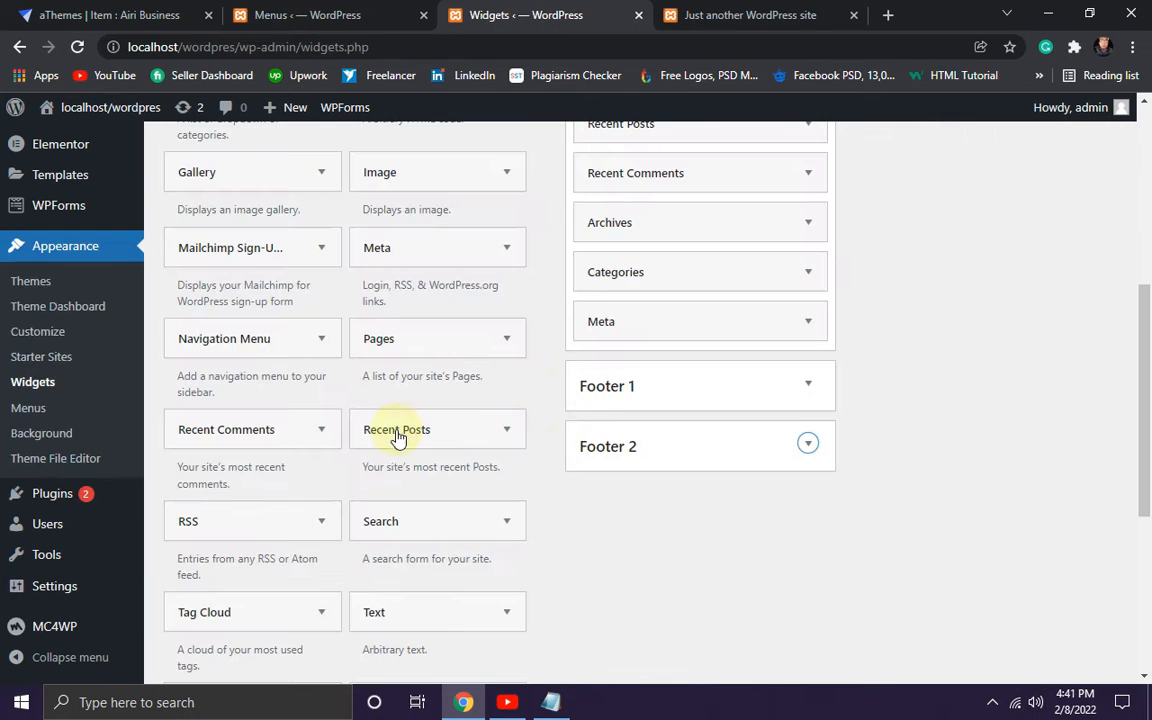
Add a Navigation Menu widget to the Footer 2 widget area.
scroll(404, 337, "up", 1)
scroll(437, 380, "down", 1)
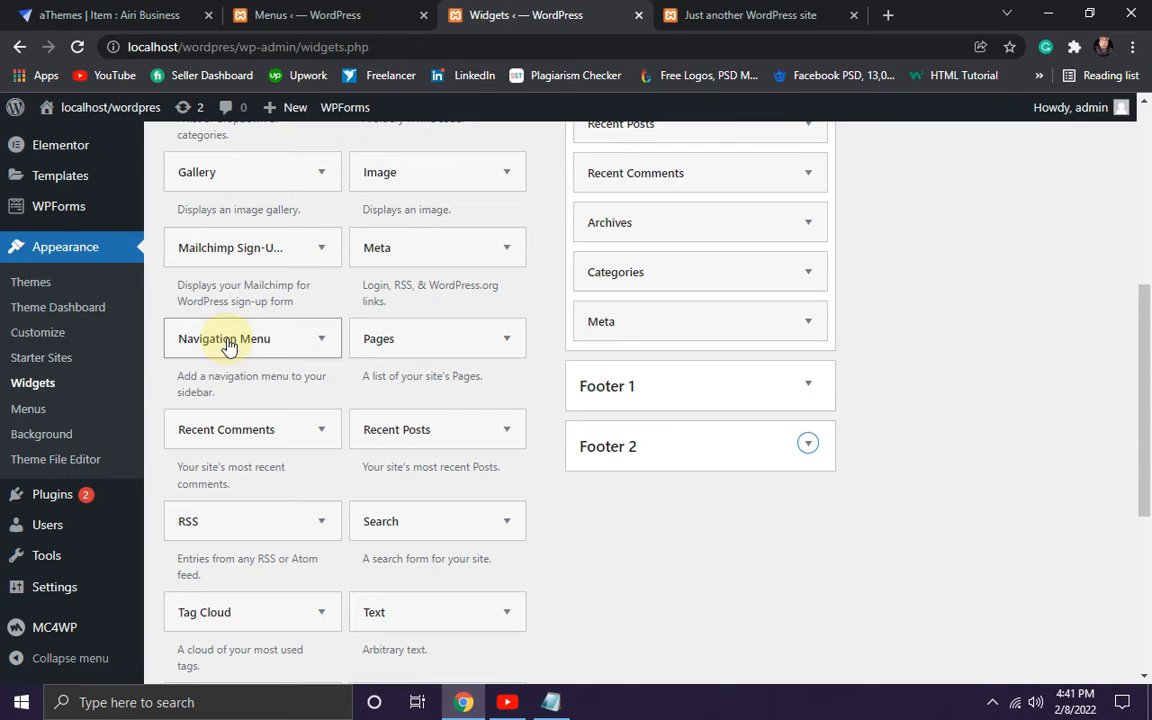
left_click_drag(216, 341, 663, 442)
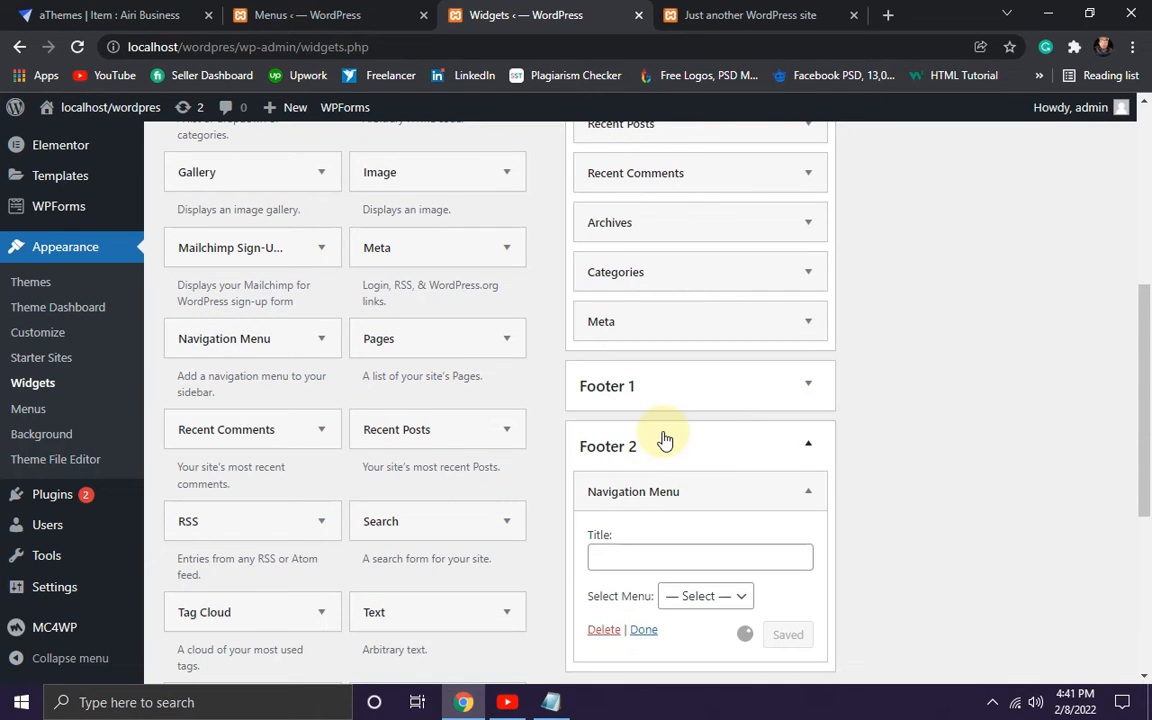
Title the Footer 2 navigation menu widget "About Us", copying the heading from the demo's footer.
scroll(740, 412, "down", 1)
scroll(722, 407, "down", 1)
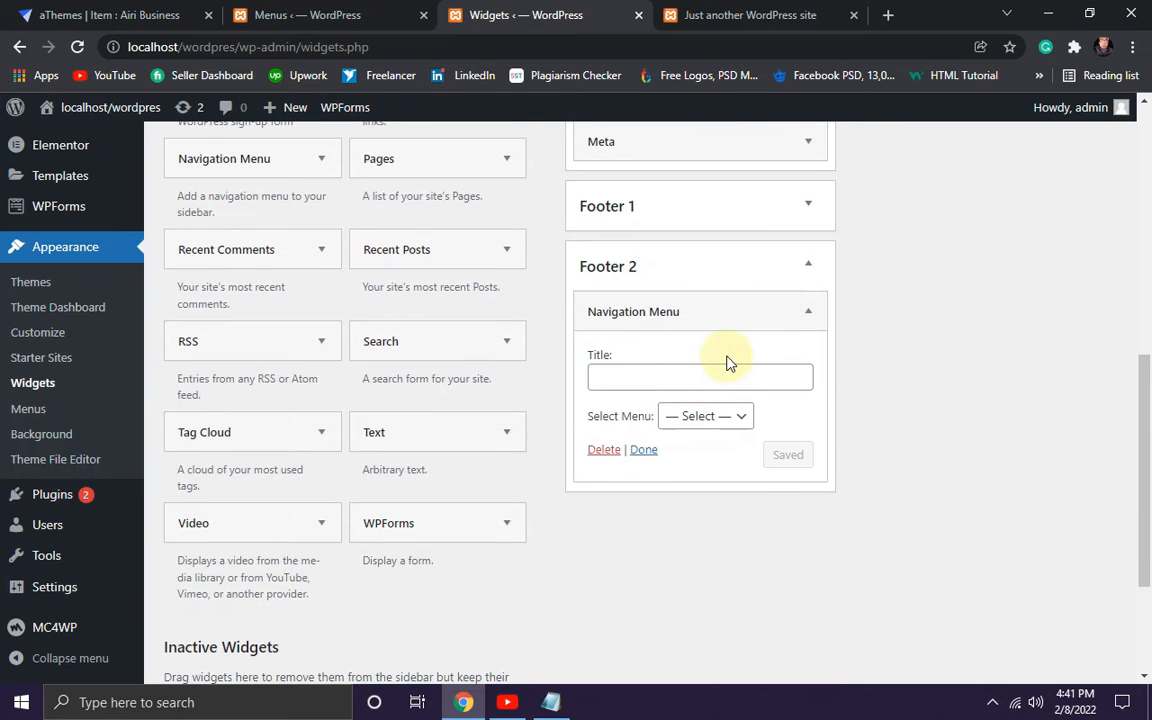
left_click(633, 374)
left_click(40, 14)
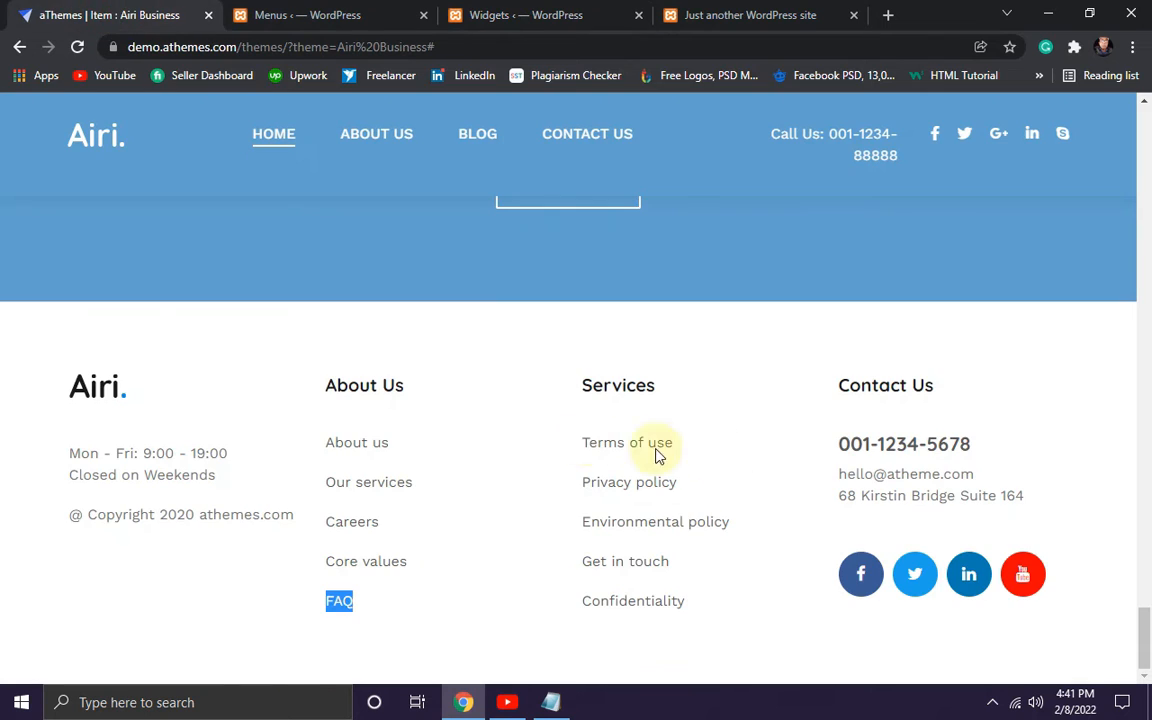
left_click_drag(410, 385, 328, 388)
key("ctrl+c")
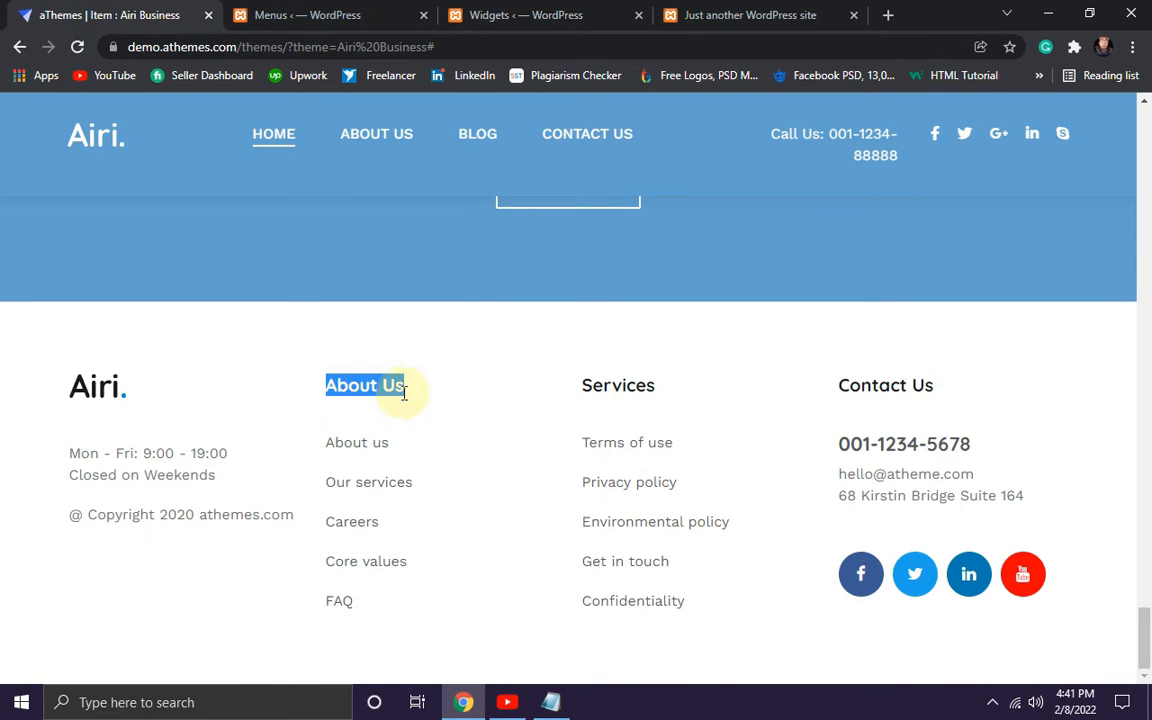
left_click(327, 18)
left_click(515, 15)
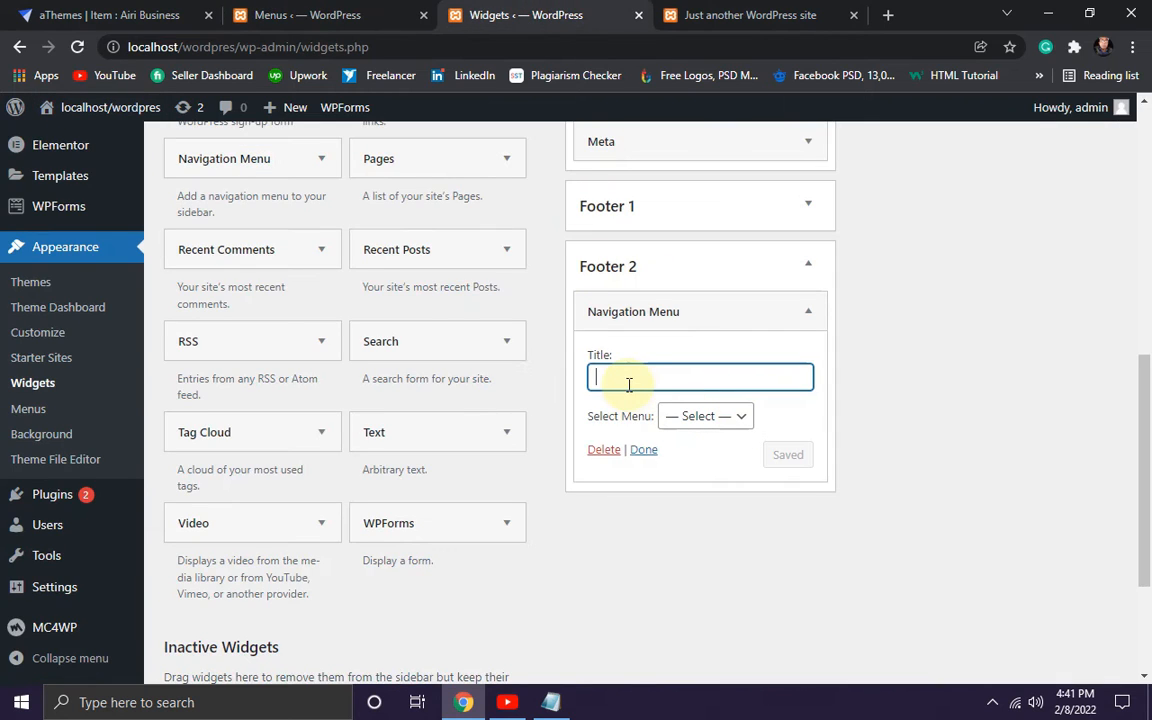
key("ctrl+v")
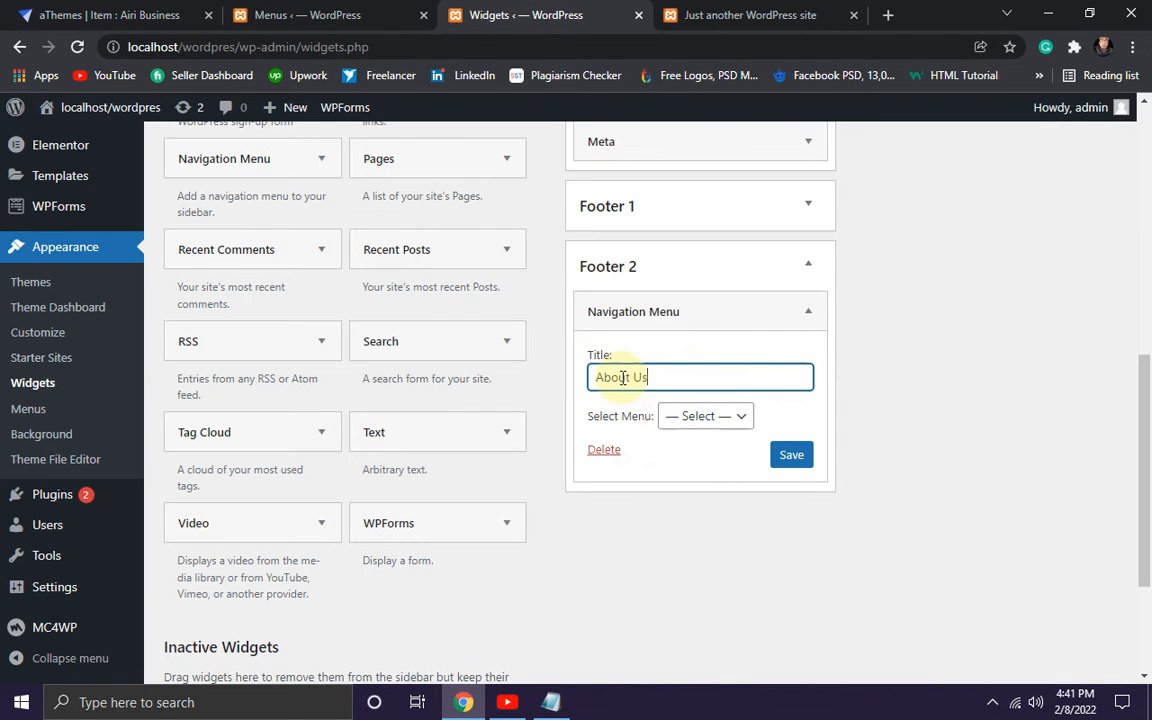
Assign the Footer2 menu to the About Us widget, then save and collapse the widget.
left_click(737, 419)
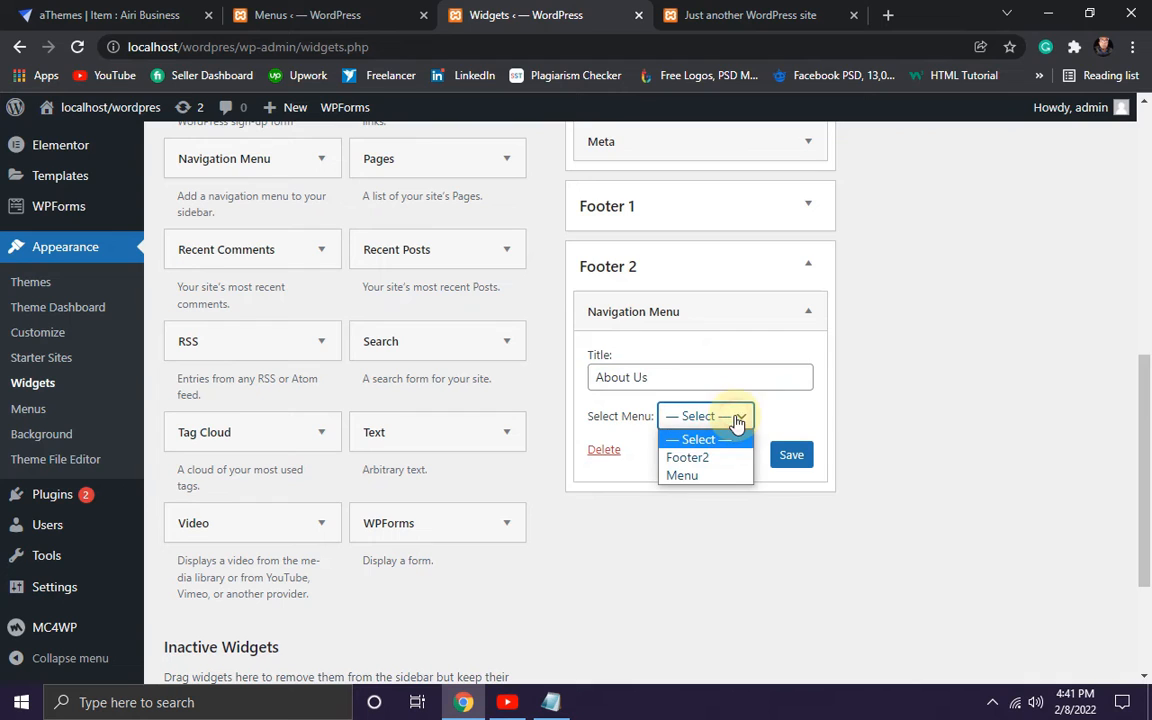
left_click(712, 458)
left_click(789, 465)
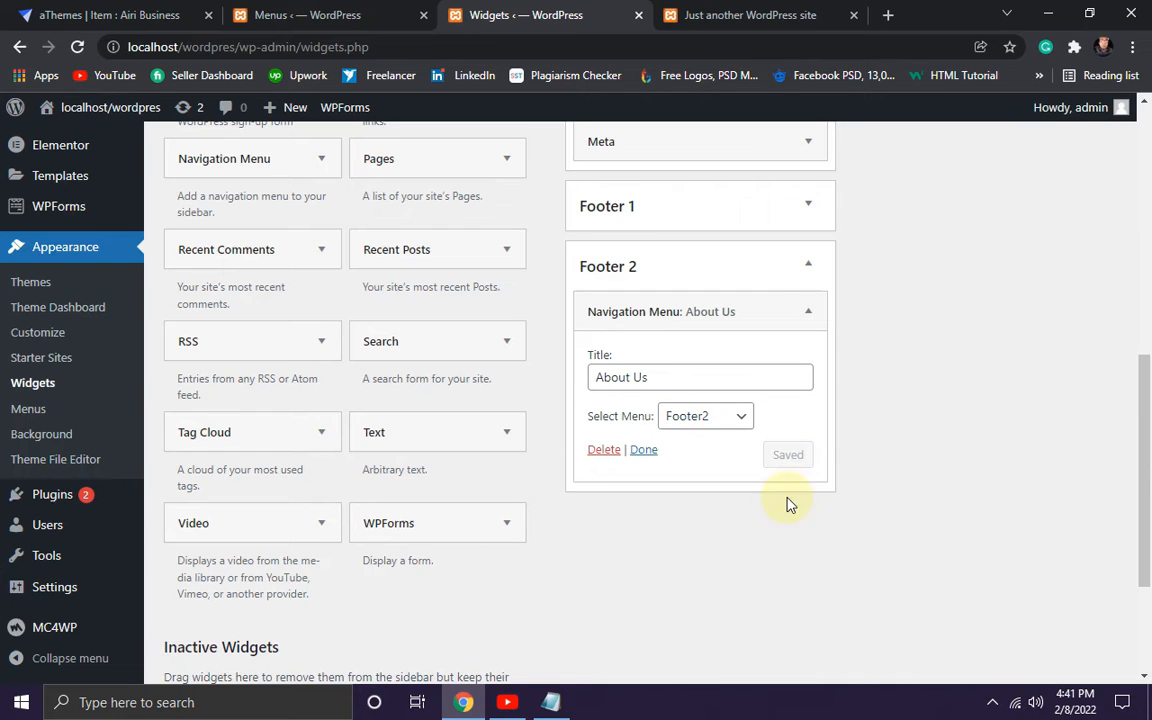
left_click(645, 451)
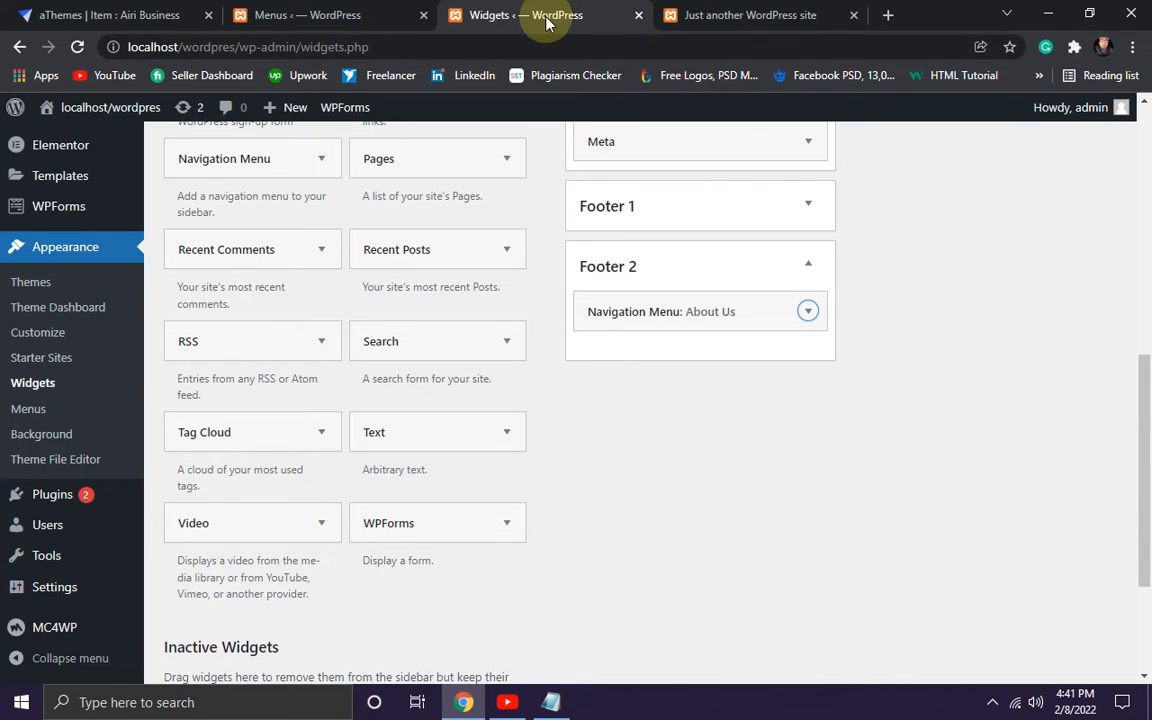
Reload the local site and compare its footer's About Us column with the demo's footer.
left_click(725, 15)
left_click(77, 47)
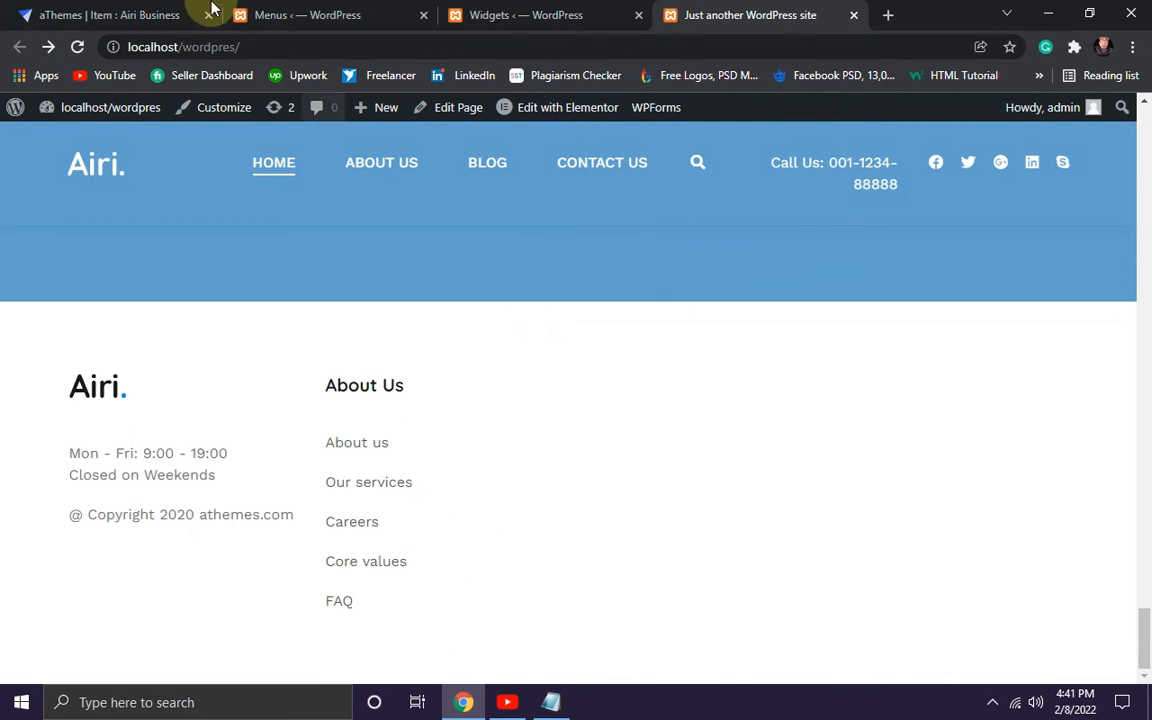
left_click(144, 14)
left_click(470, 392)
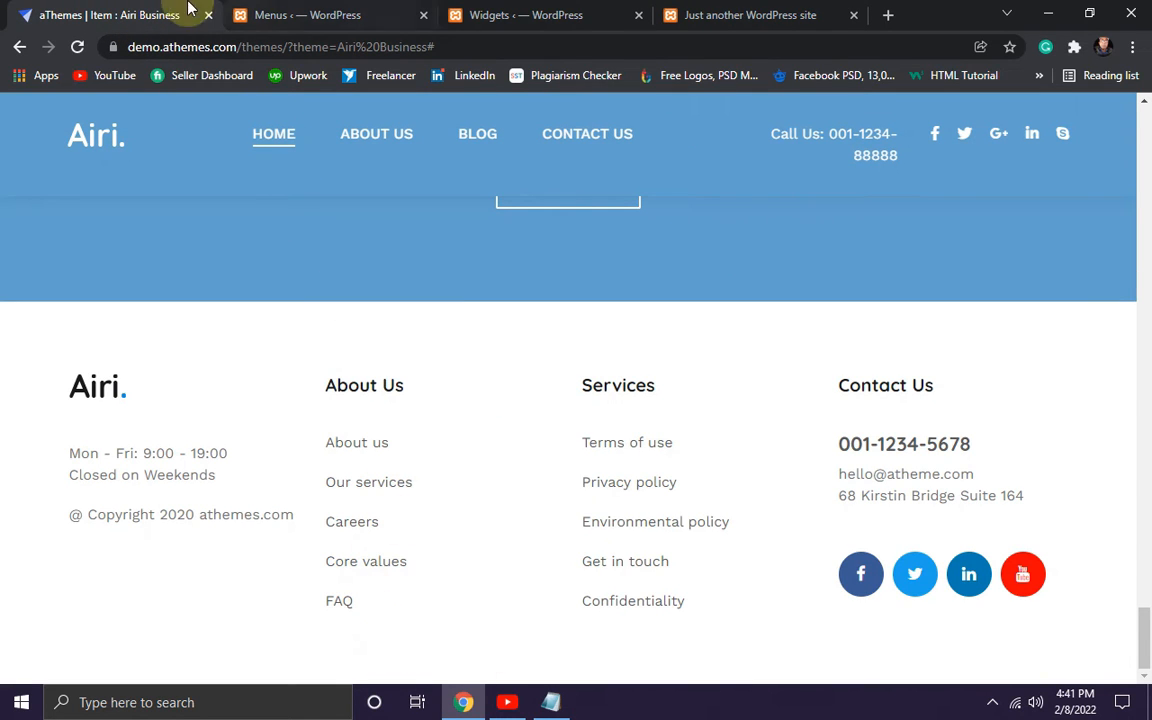
left_click(728, 17)
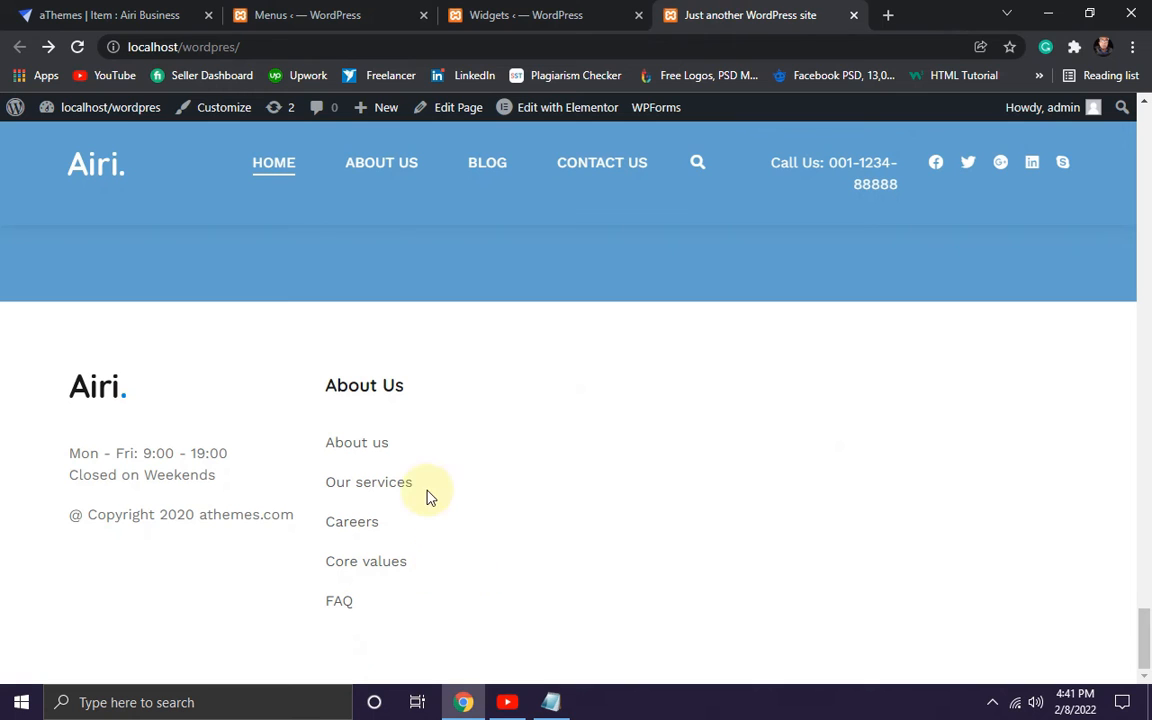
Copy the "Terms of use" link text from the demo's Services footer column.
left_click(150, 12)
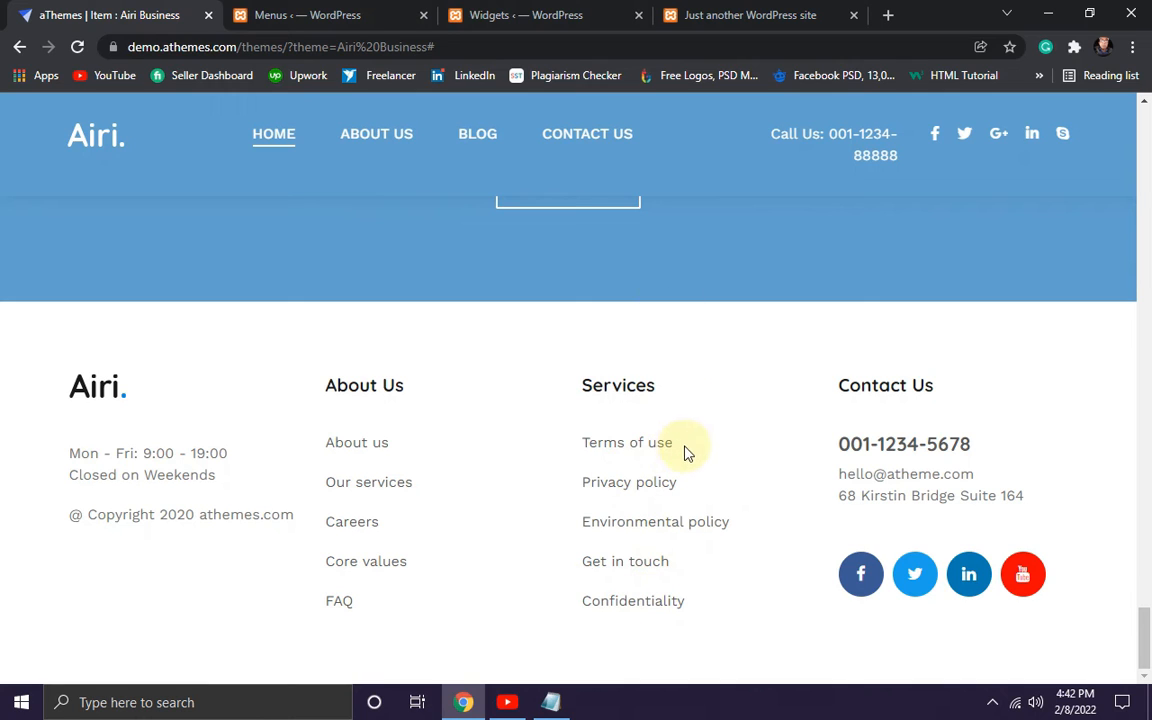
left_click_drag(700, 447, 597, 447)
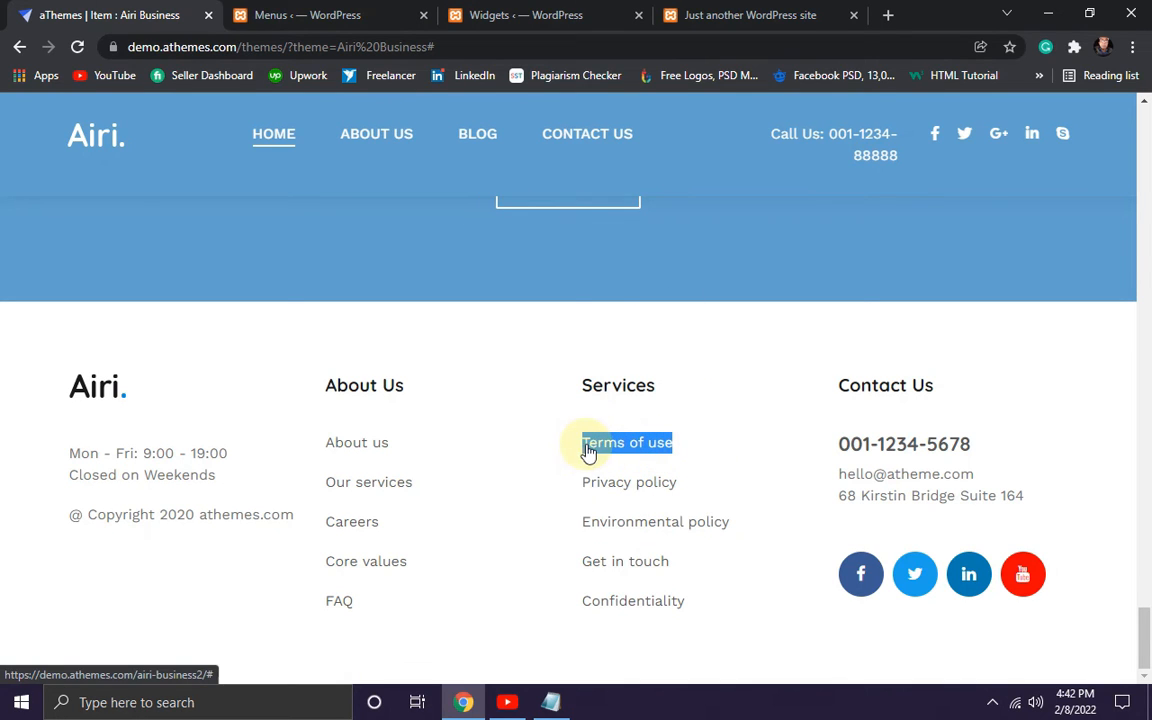
right_click(614, 441)
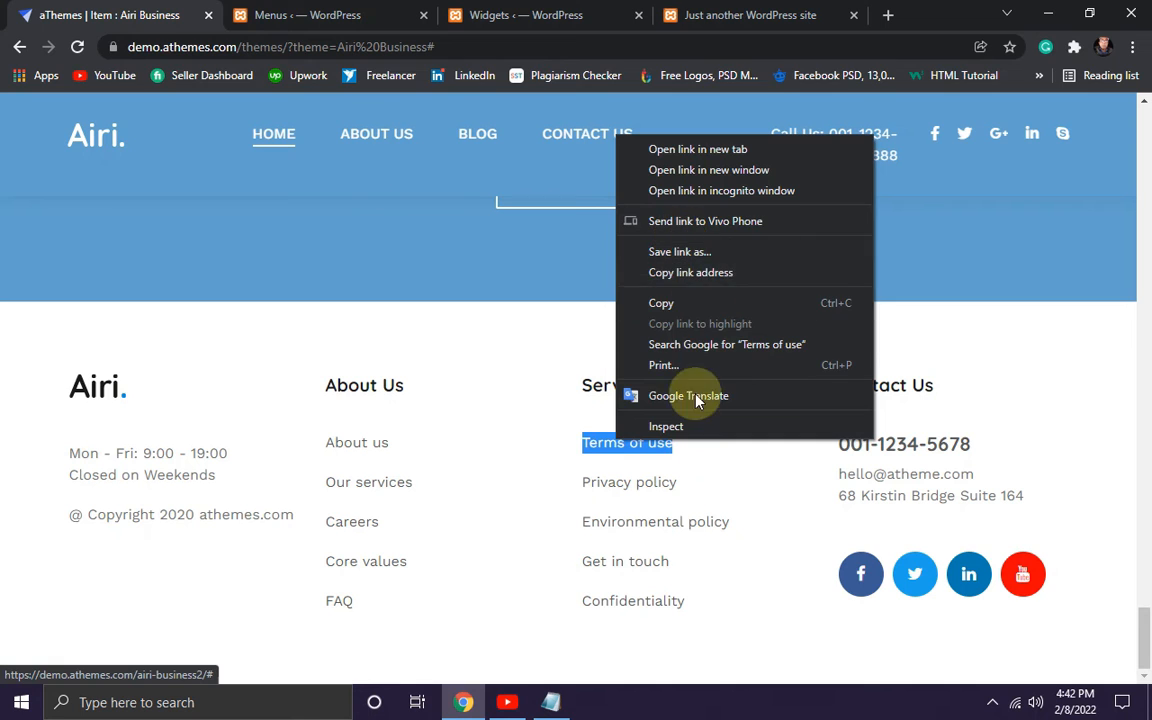
left_click(672, 302)
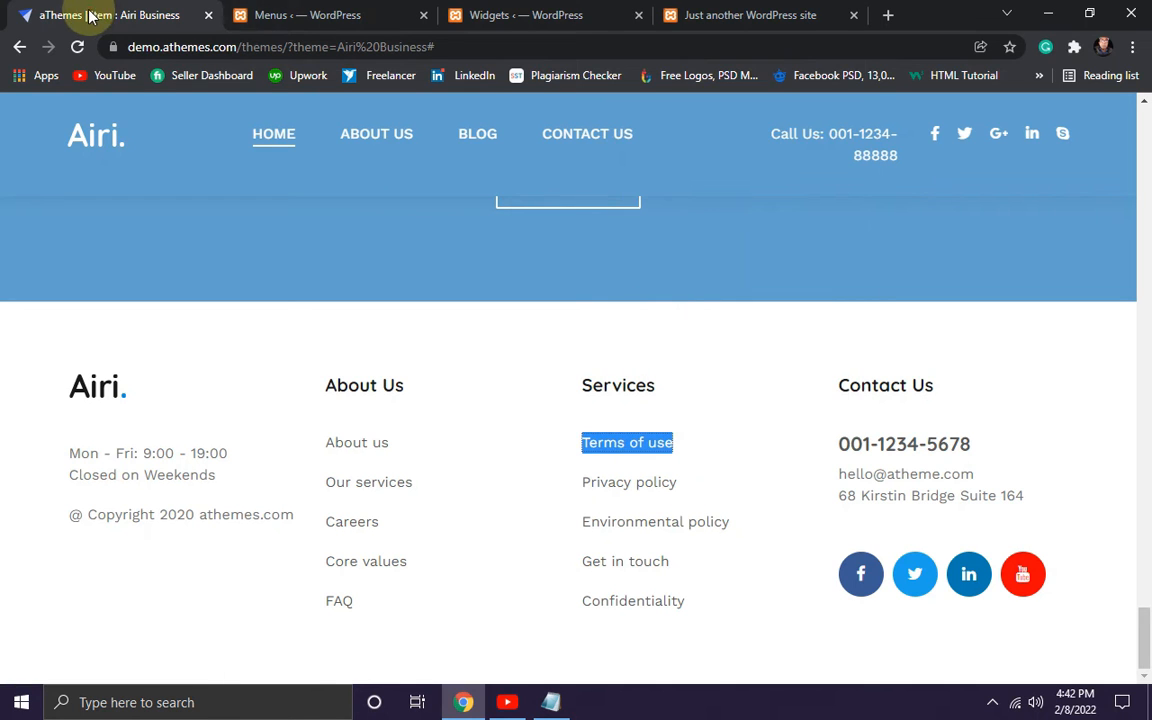
Return to the menu editor, dismiss the update notice and save the Footer2 menu again.
left_click(355, 15)
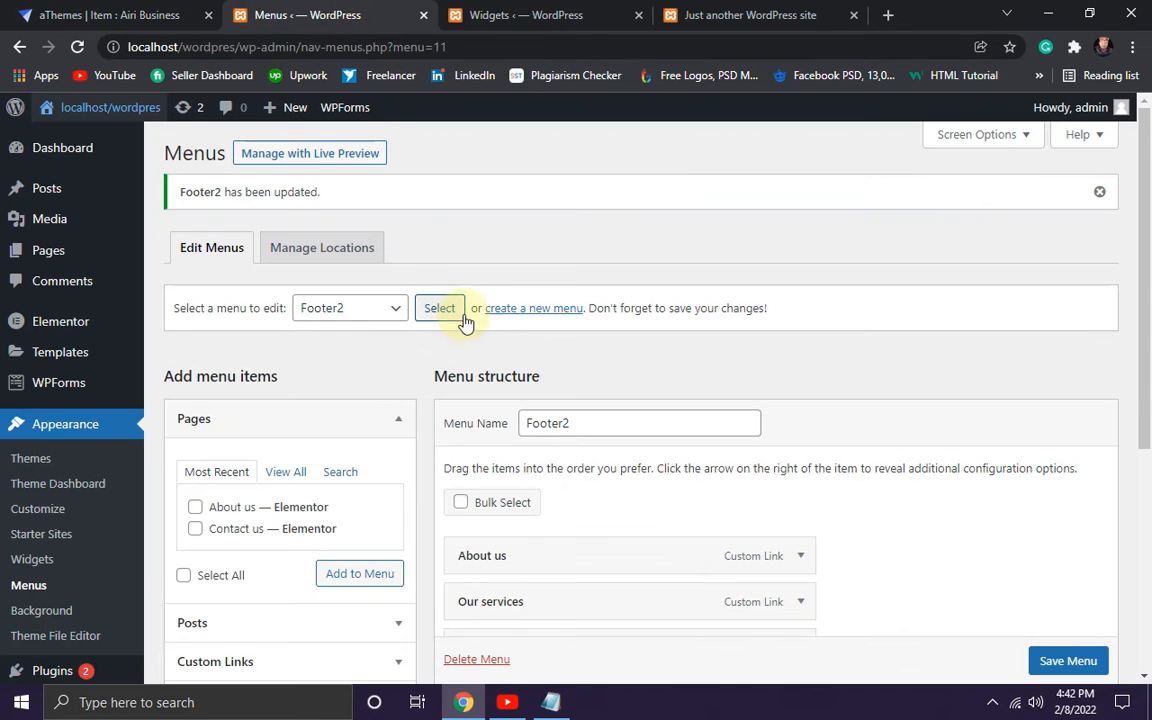
left_click(1099, 192)
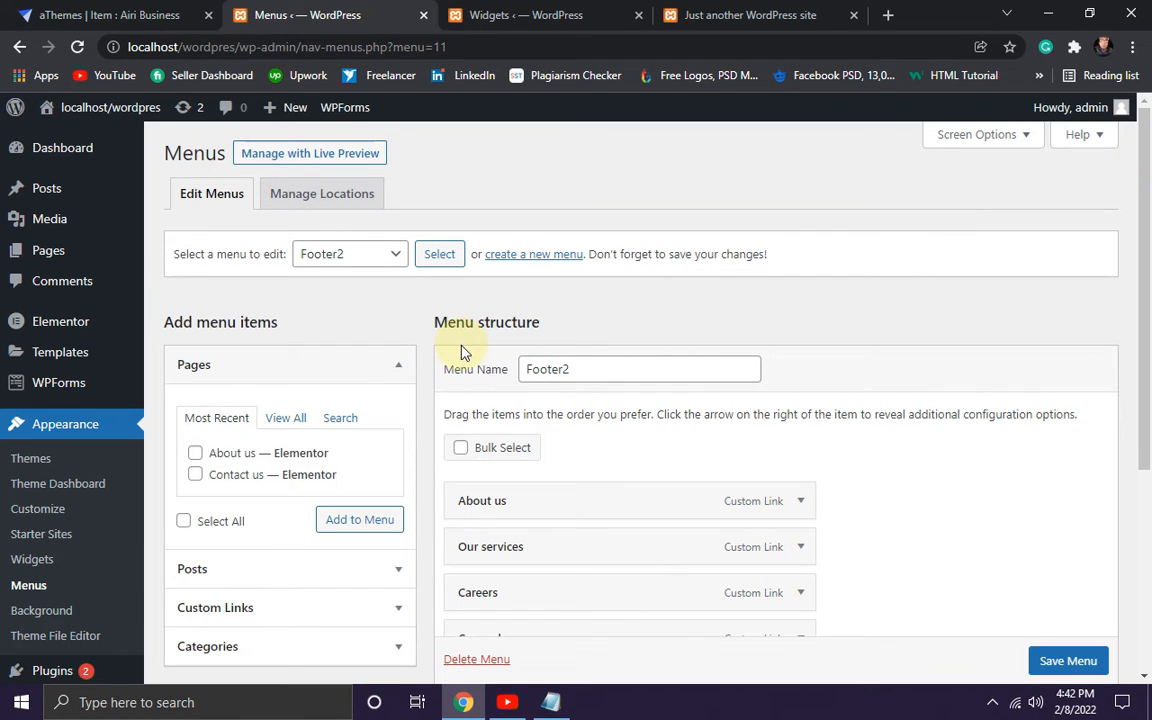
left_click(1064, 659)
scroll(609, 476, "down", 1)
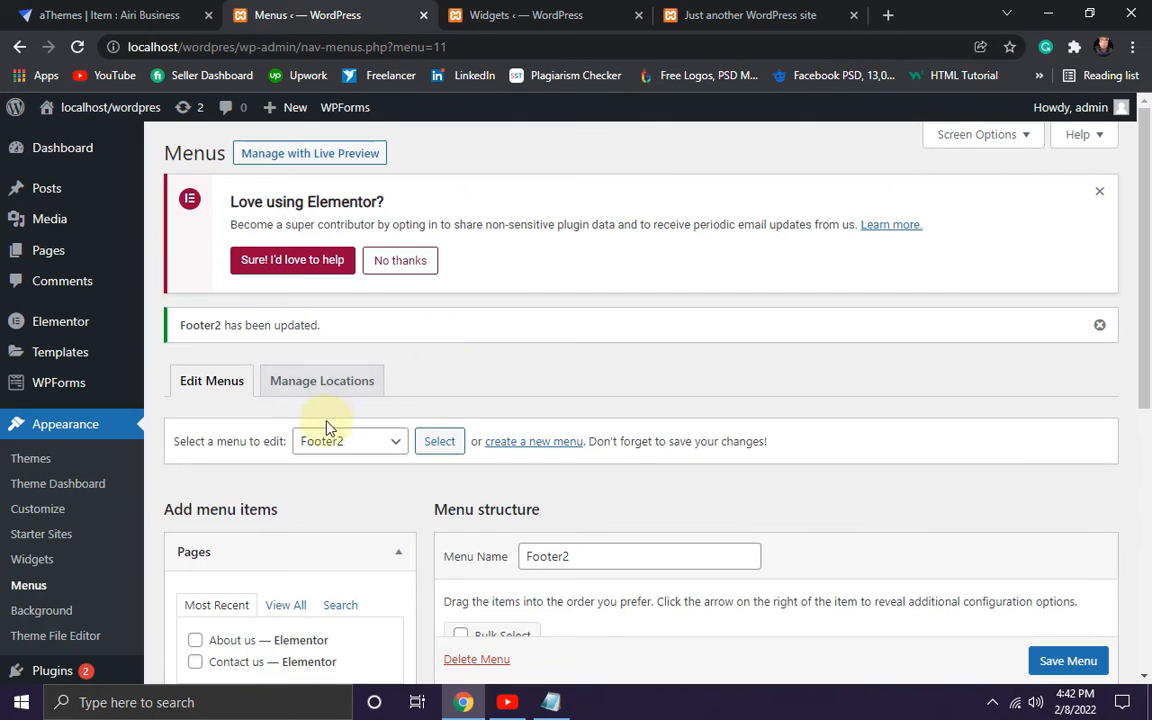
Create a new menu named Footer3 and dismiss the Elementor notice.
scroll(543, 320, "down", 3)
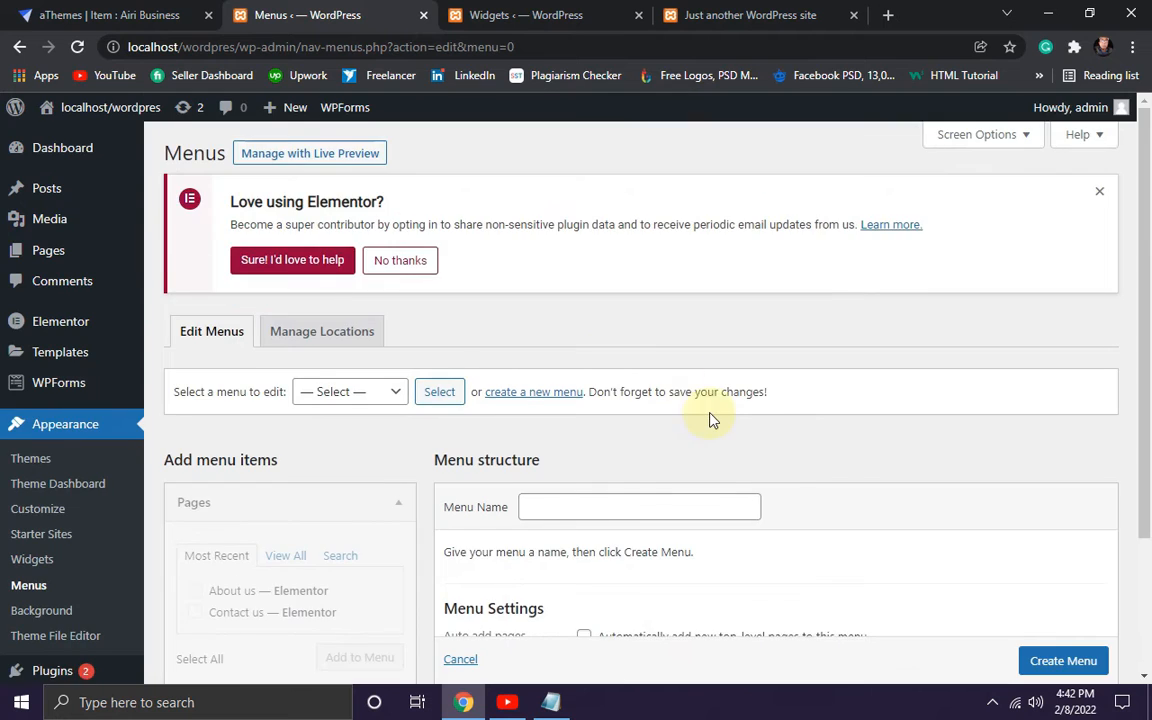
scroll(711, 419, "down", 3)
left_click(545, 325)
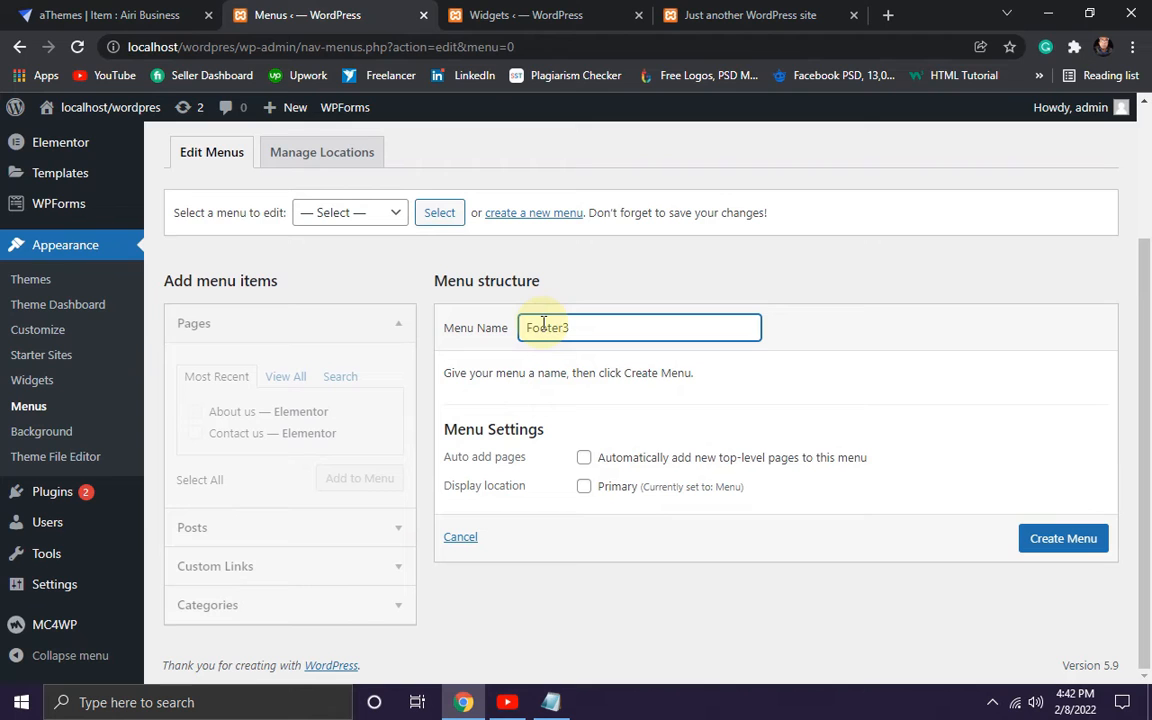
left_click(1040, 541)
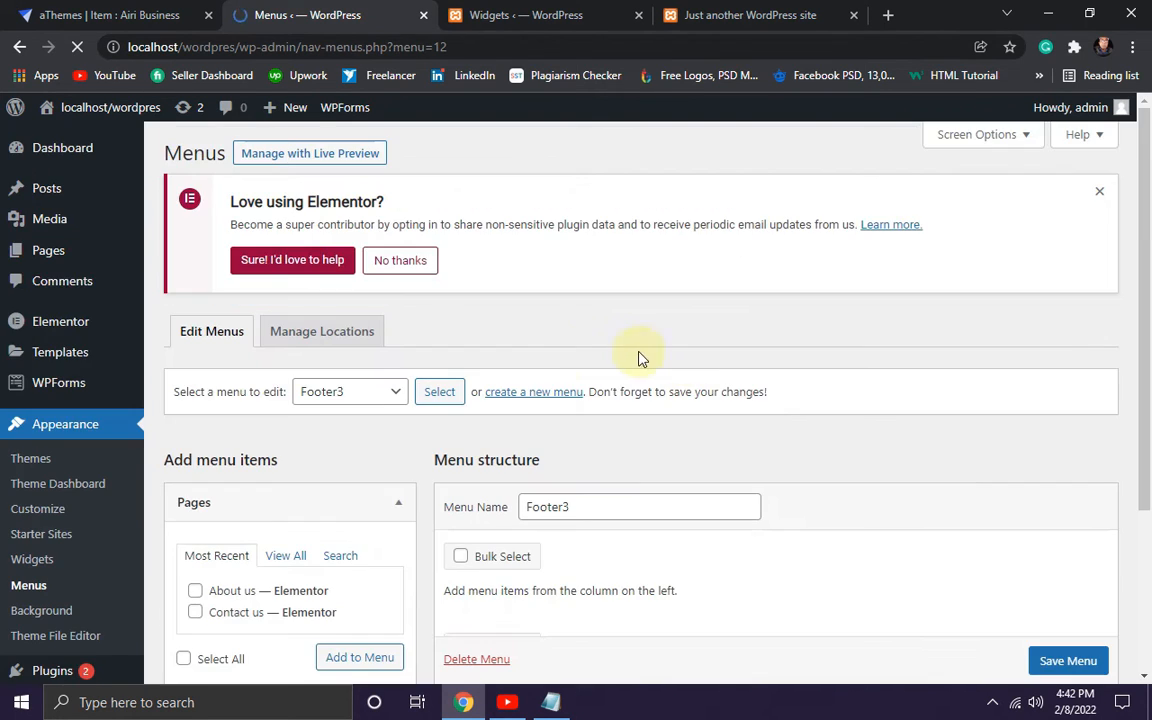
left_click(1101, 195)
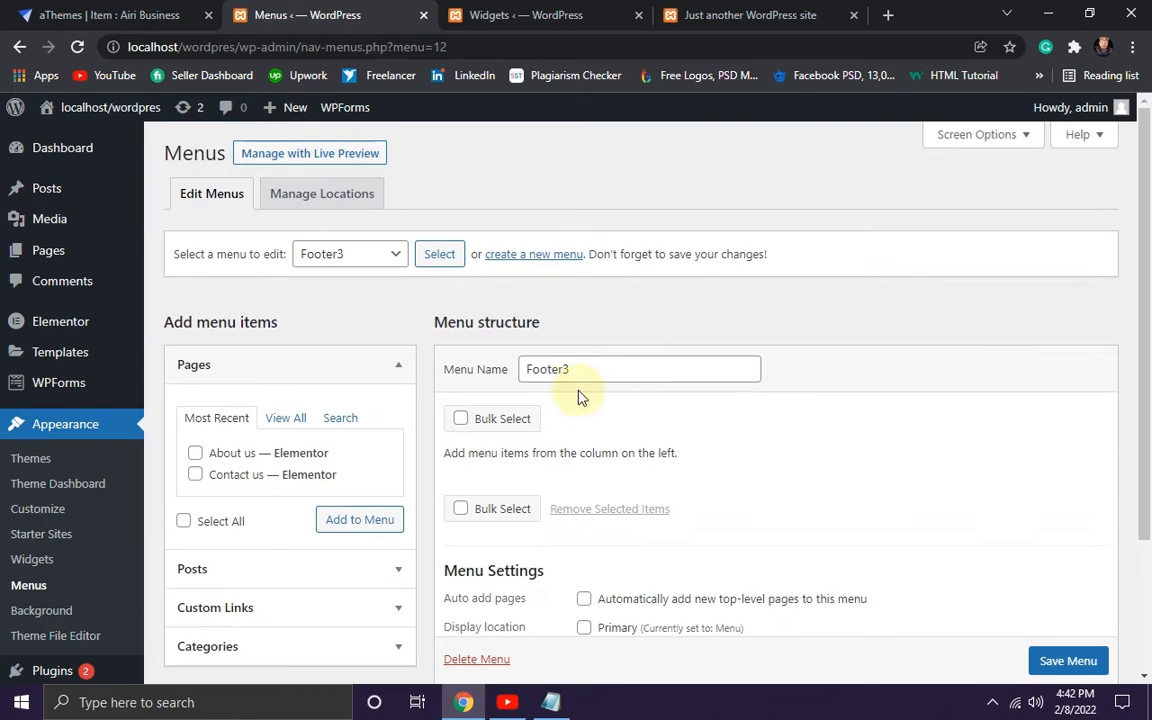
Add a custom link with URL # and link text "Terms of use" to the Footer3 menu.
scroll(687, 373, "down", 1)
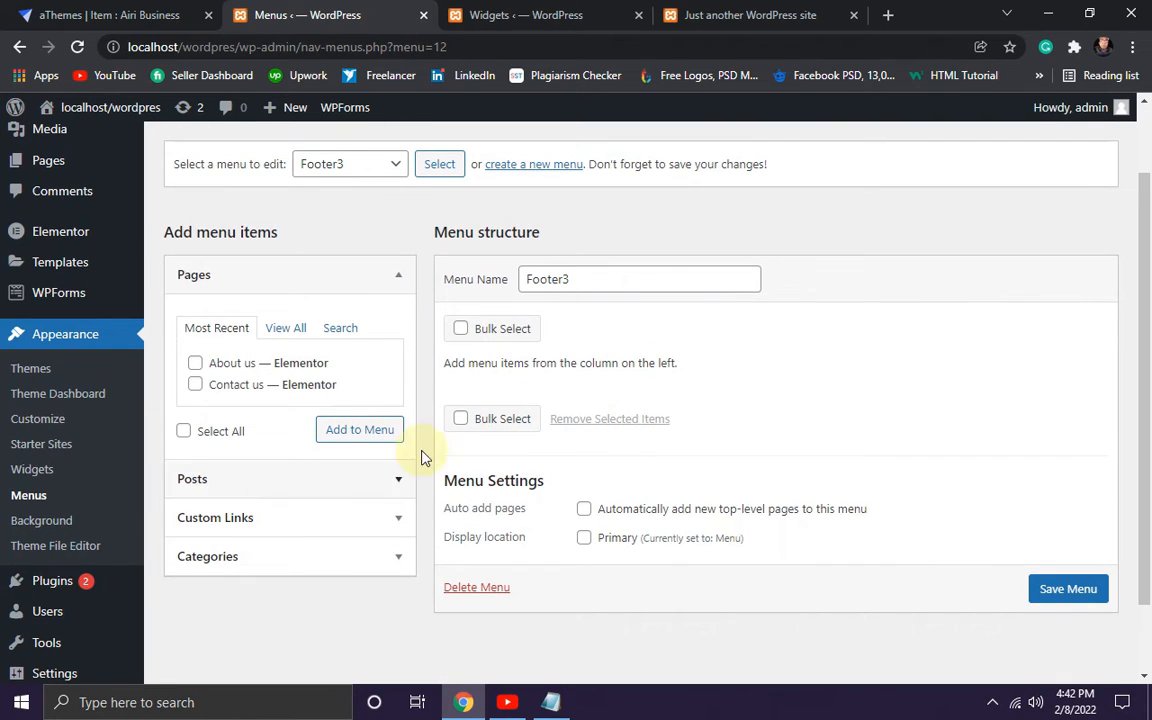
scroll(305, 510, "down", 1)
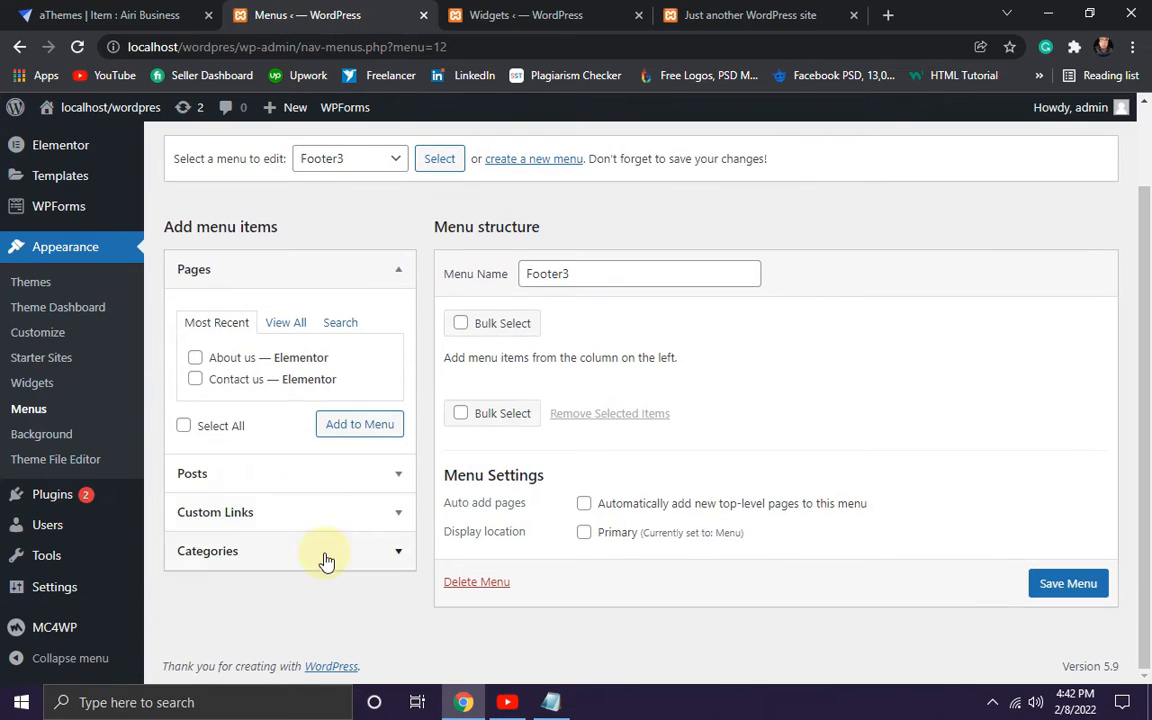
left_click(258, 514)
left_click(273, 403)
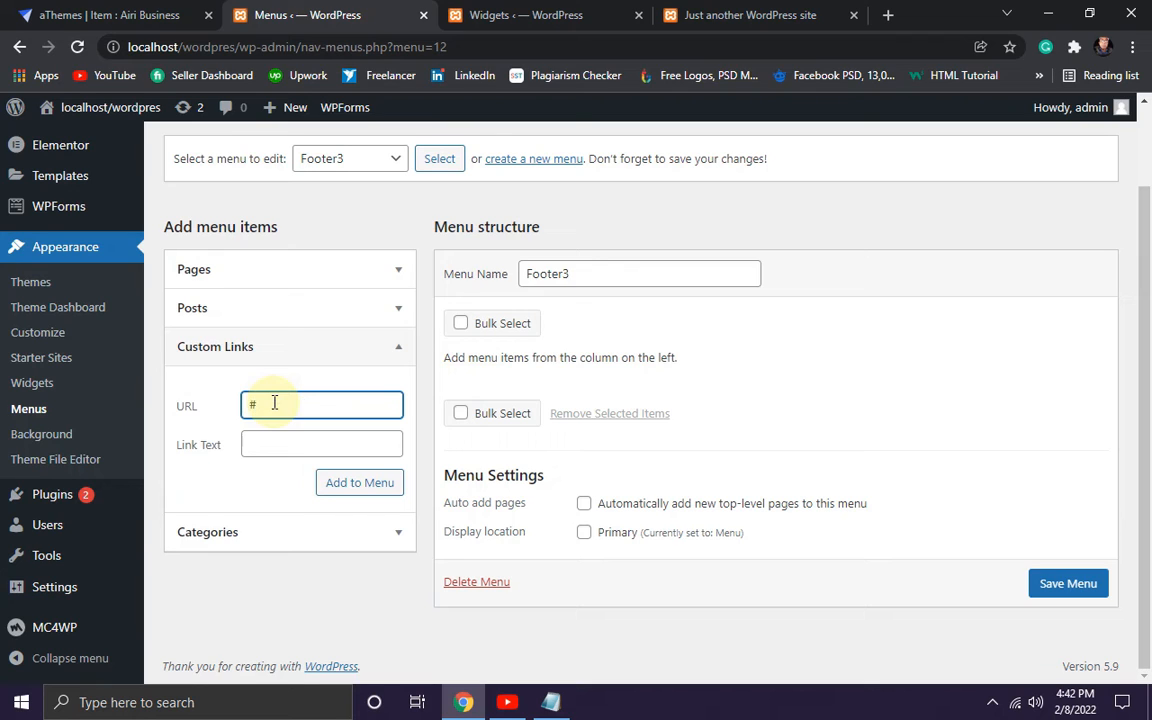
left_click(261, 443)
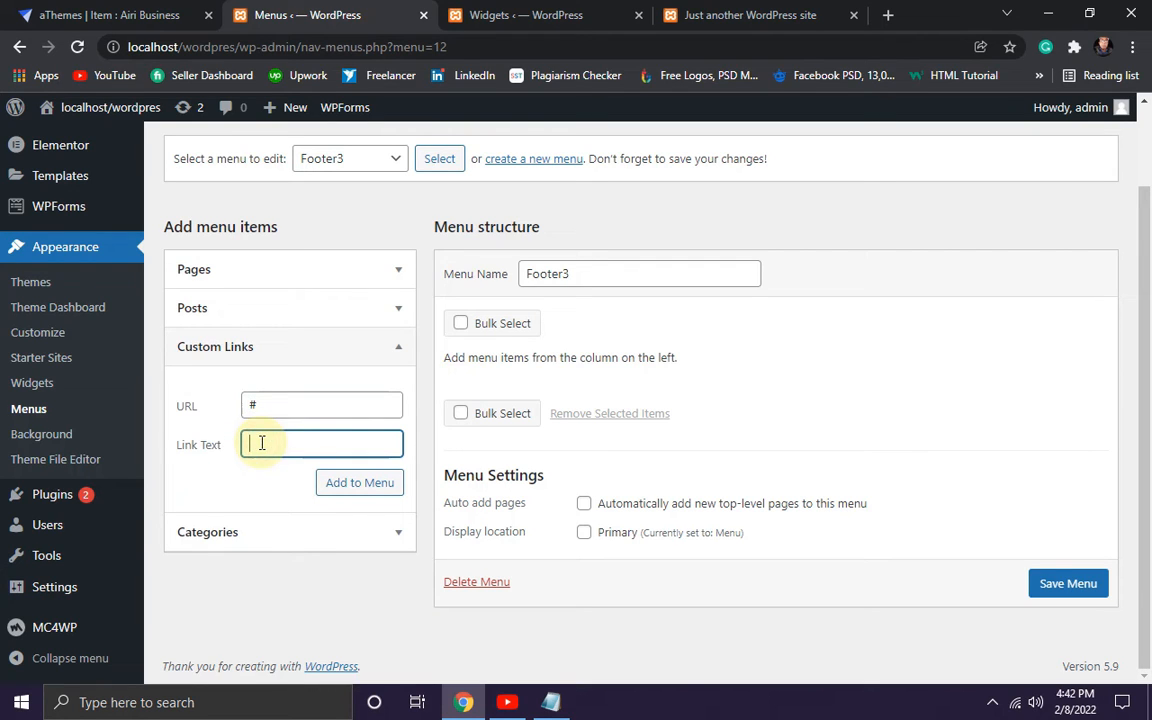
type("Terms of use")
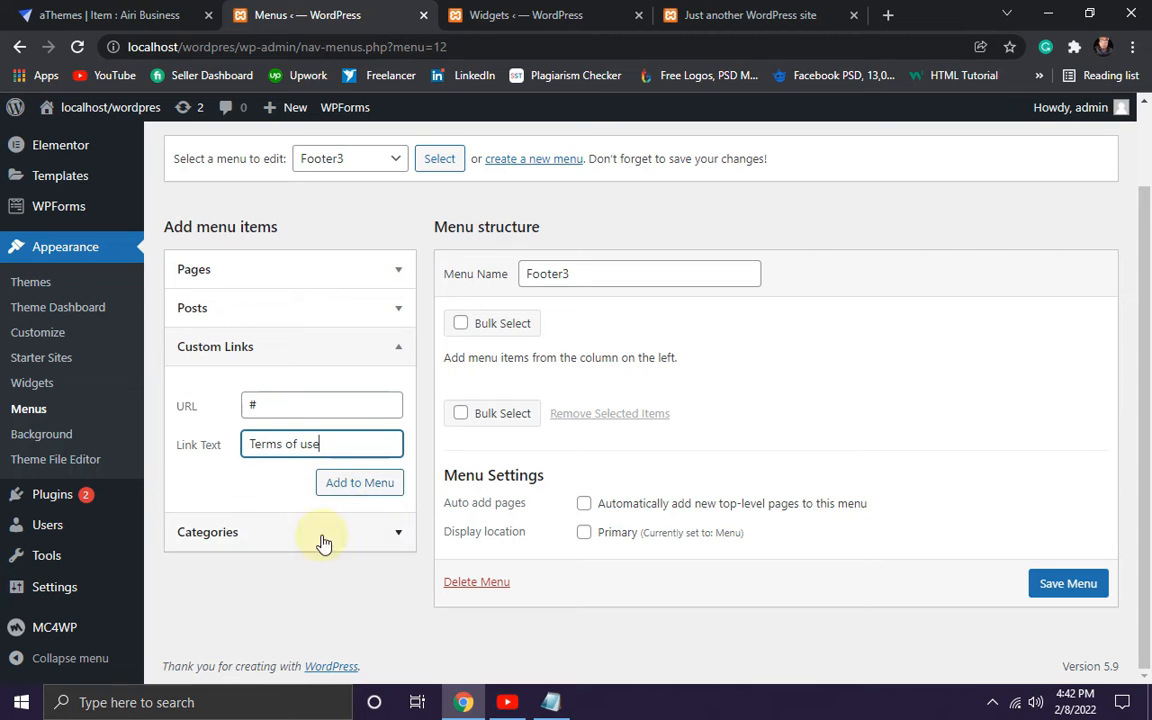
left_click(355, 490)
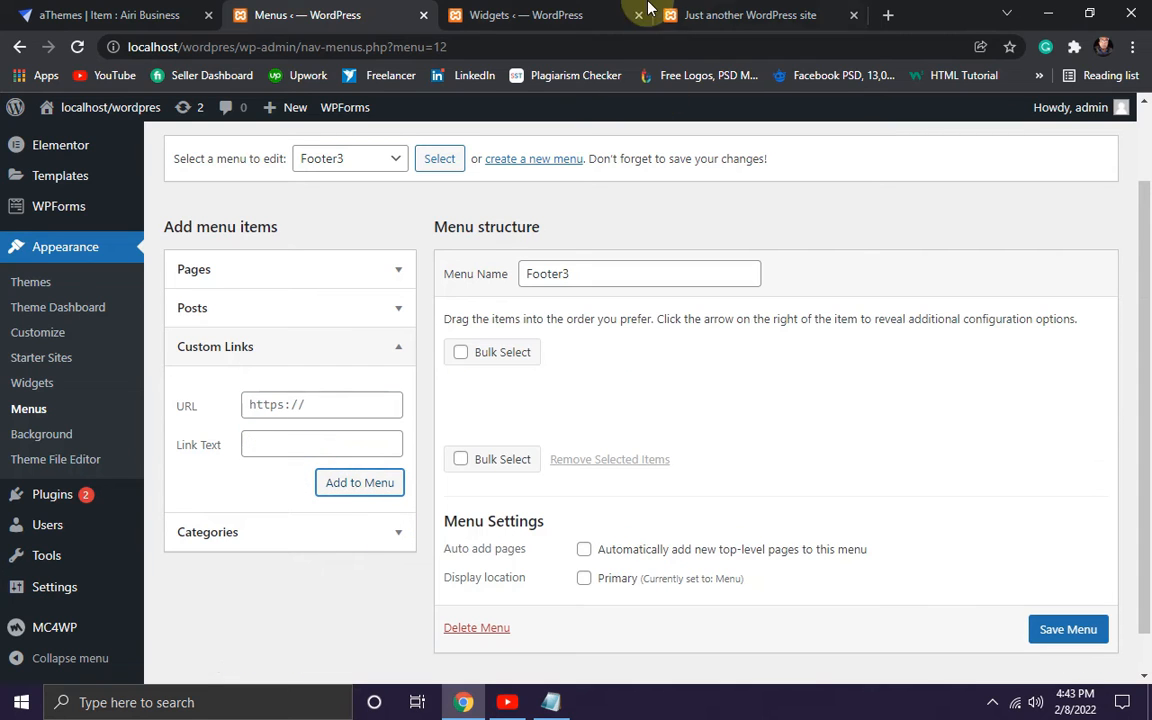
Copy "Privacy policy" from the demo's Services footer column and add it to the Footer3 menu as a custom link with URL #.
left_click(162, 14)
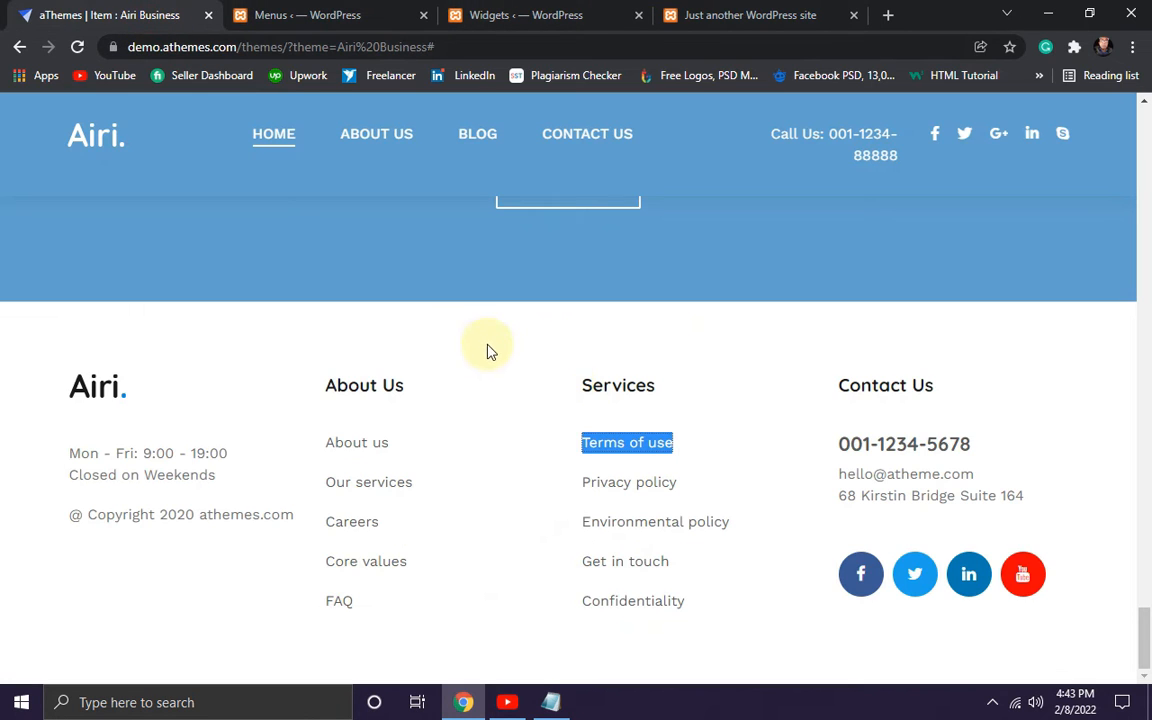
left_click_drag(690, 482, 578, 484)
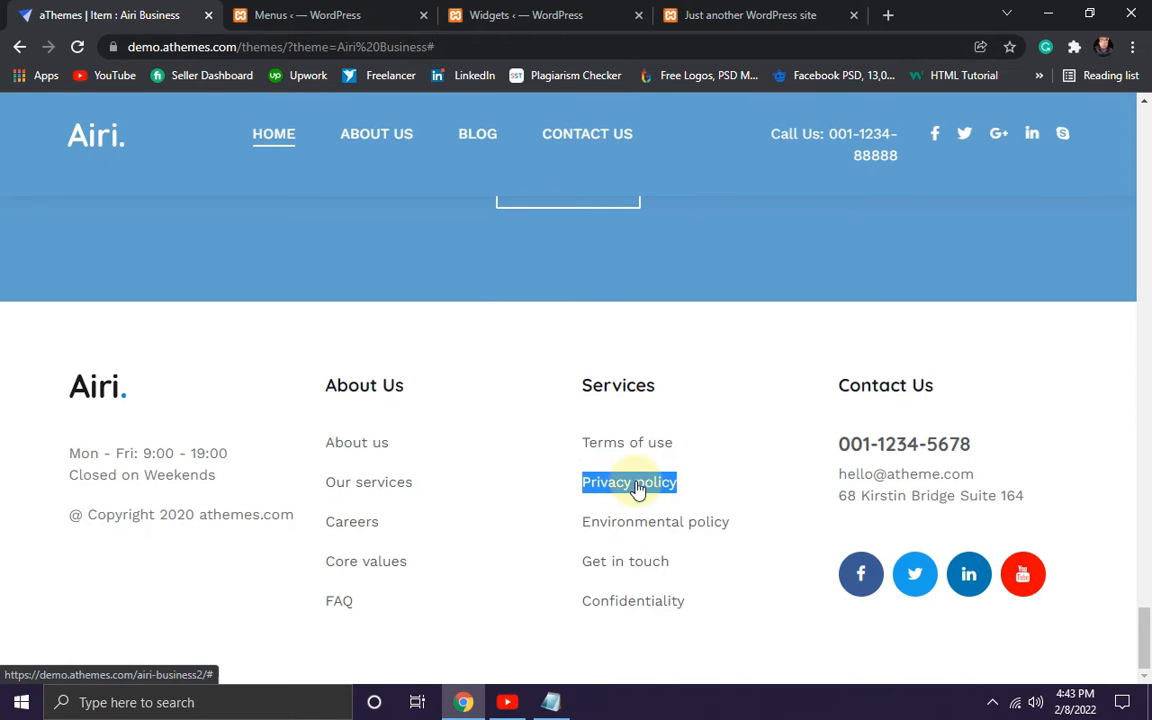
left_click(321, 15)
left_click(266, 404)
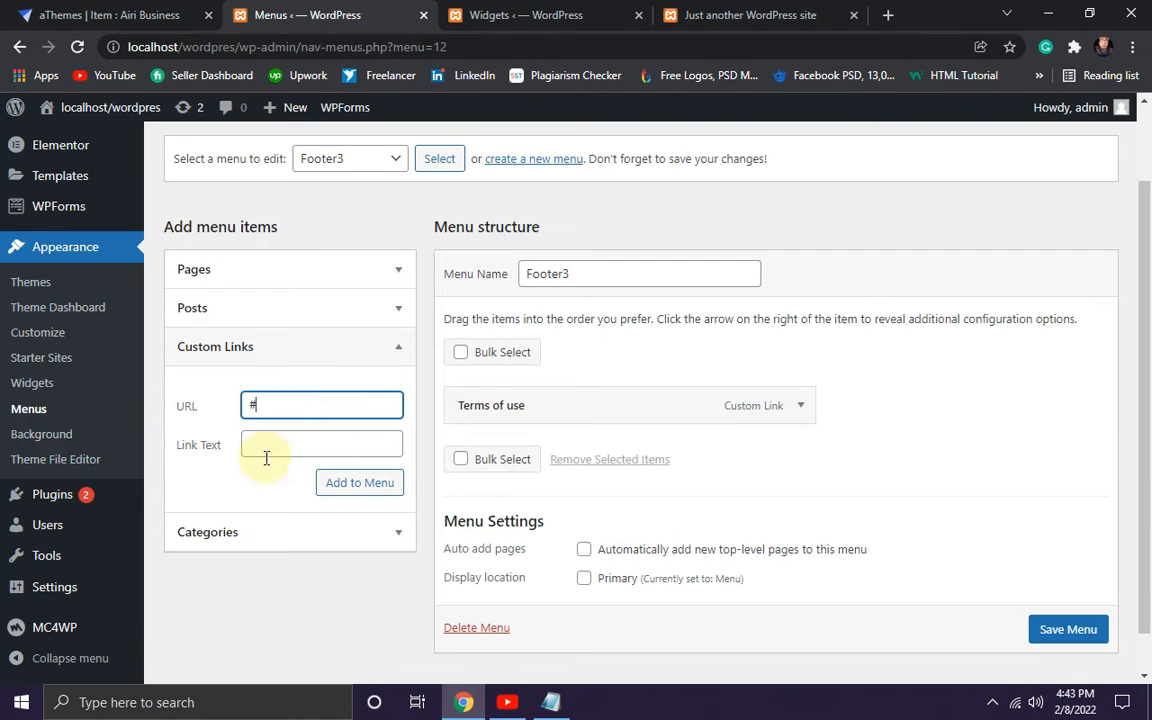
left_click(265, 443)
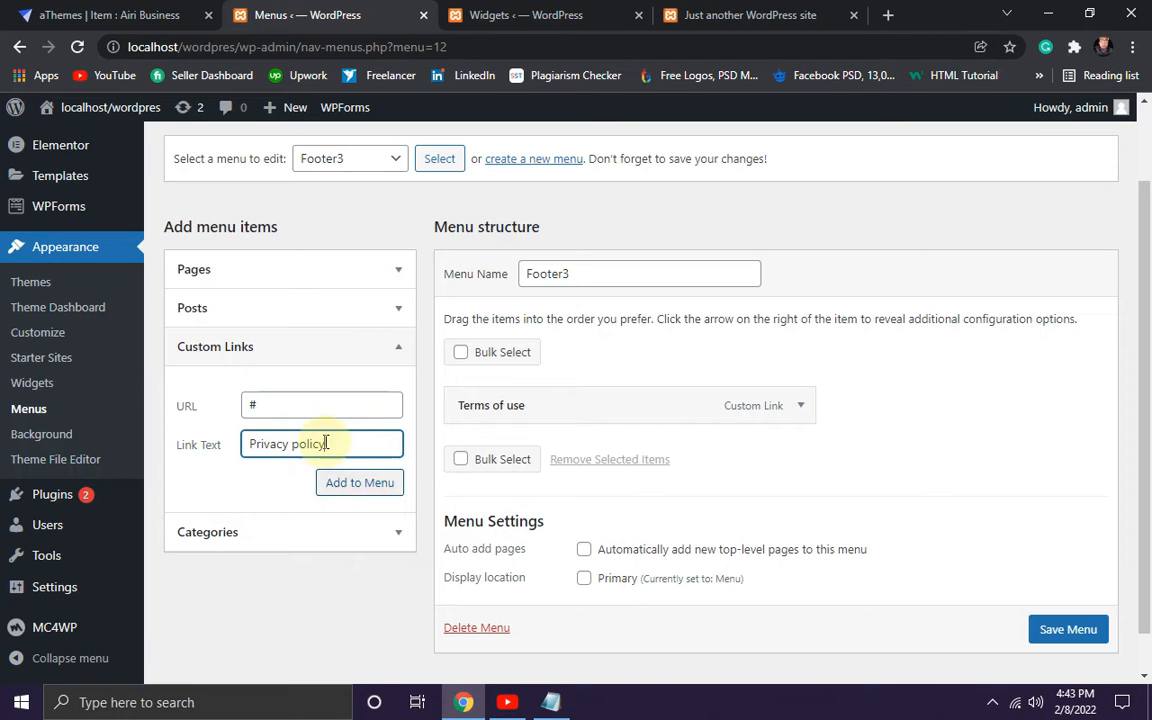
left_click(355, 490)
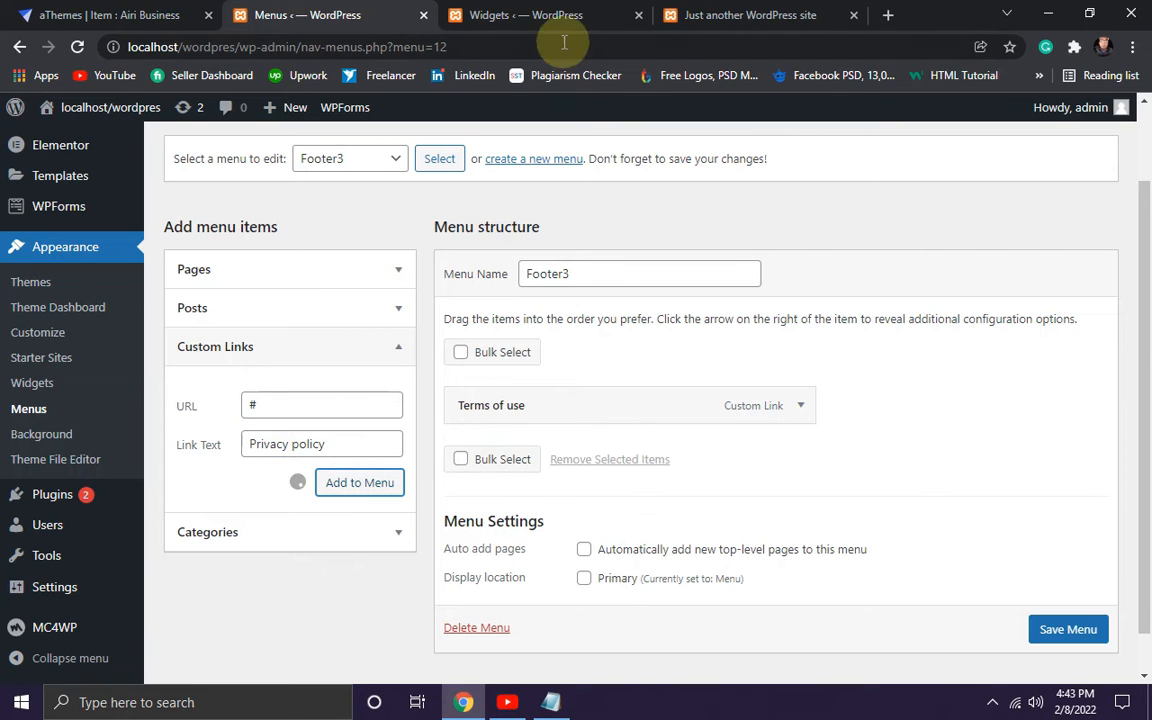
Copy "Environmental policy" from the demo's Services footer column and add it to the Footer3 menu as a custom link with URL #.
left_click(543, 15)
left_click(712, 15)
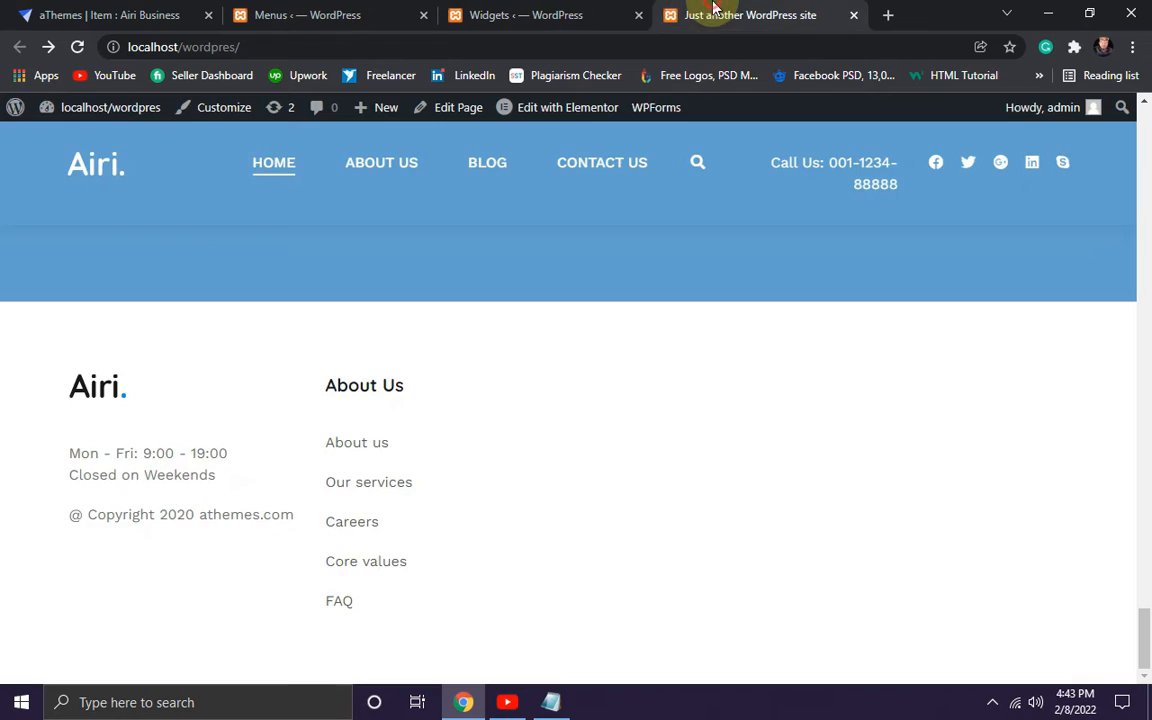
left_click(95, 15)
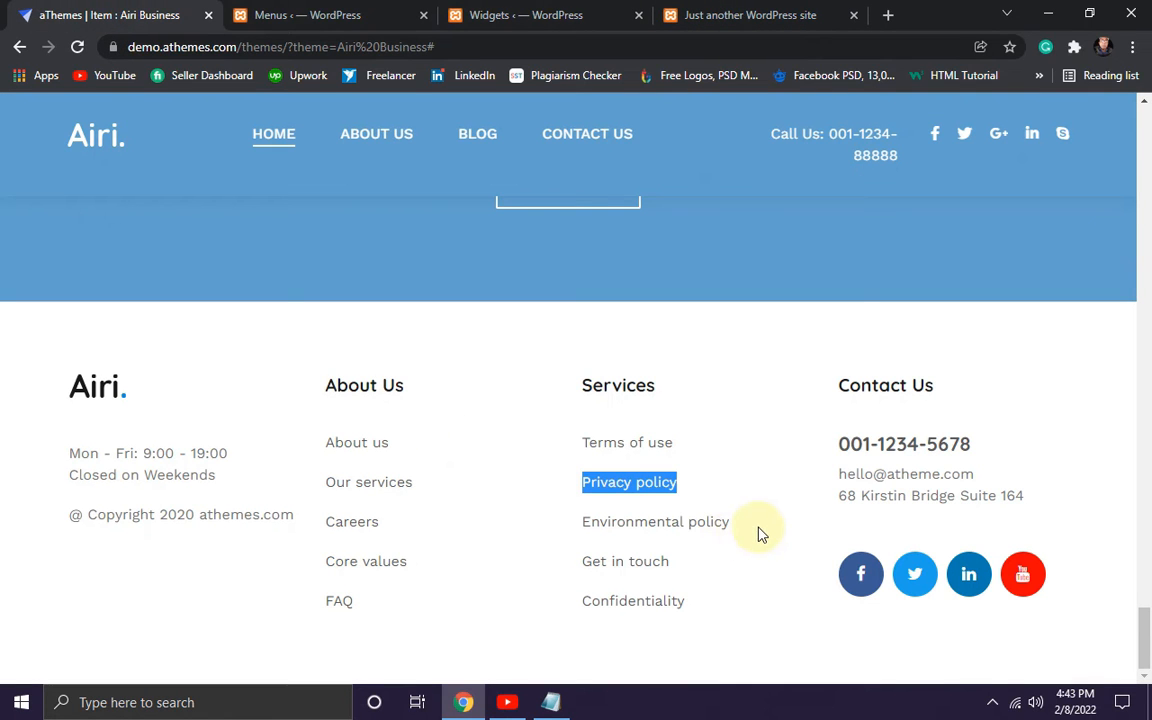
left_click_drag(745, 522, 584, 527)
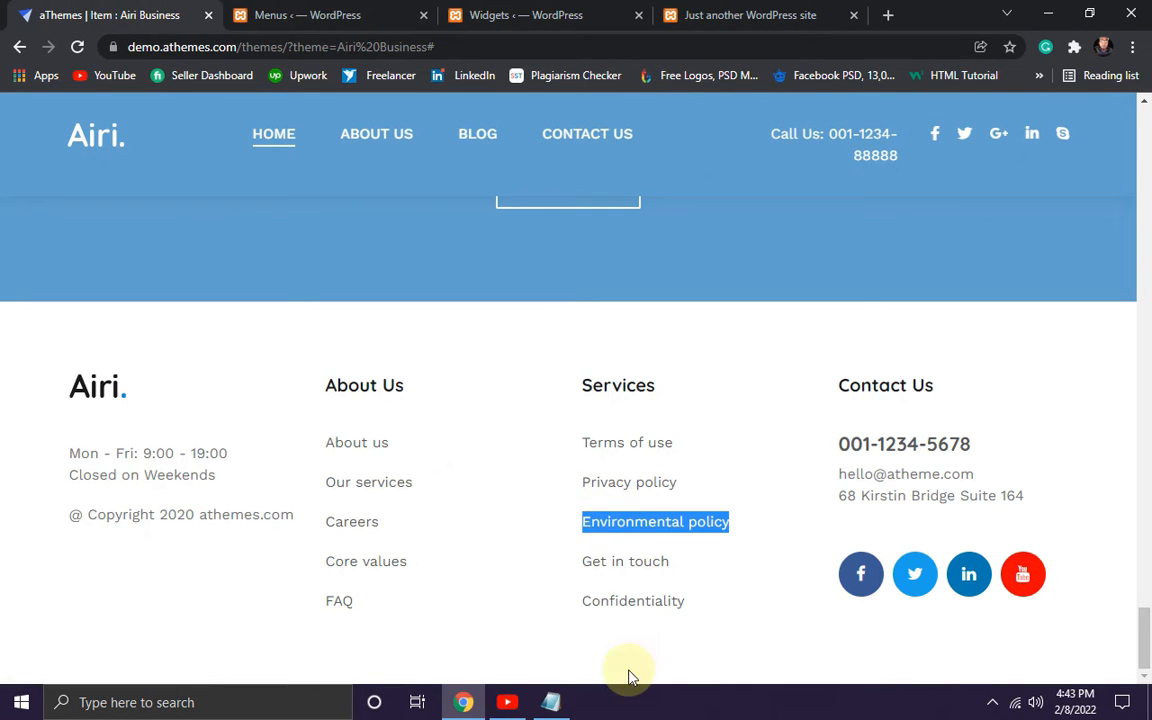
left_click(288, 14)
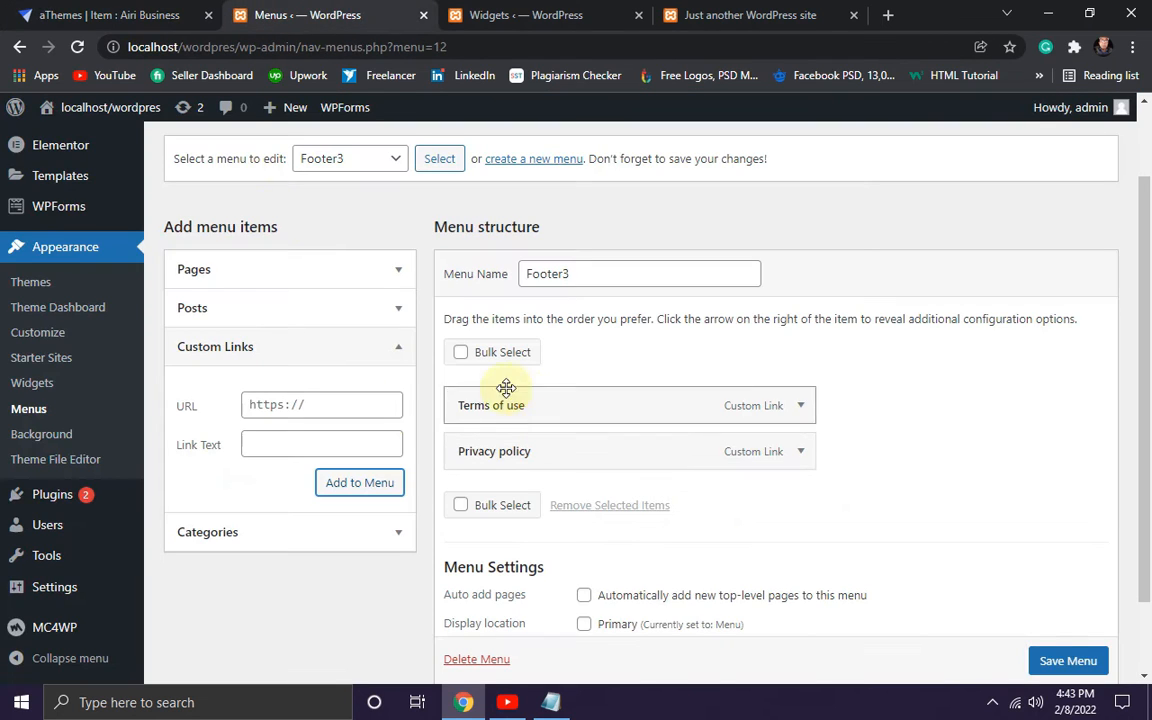
left_click(282, 405)
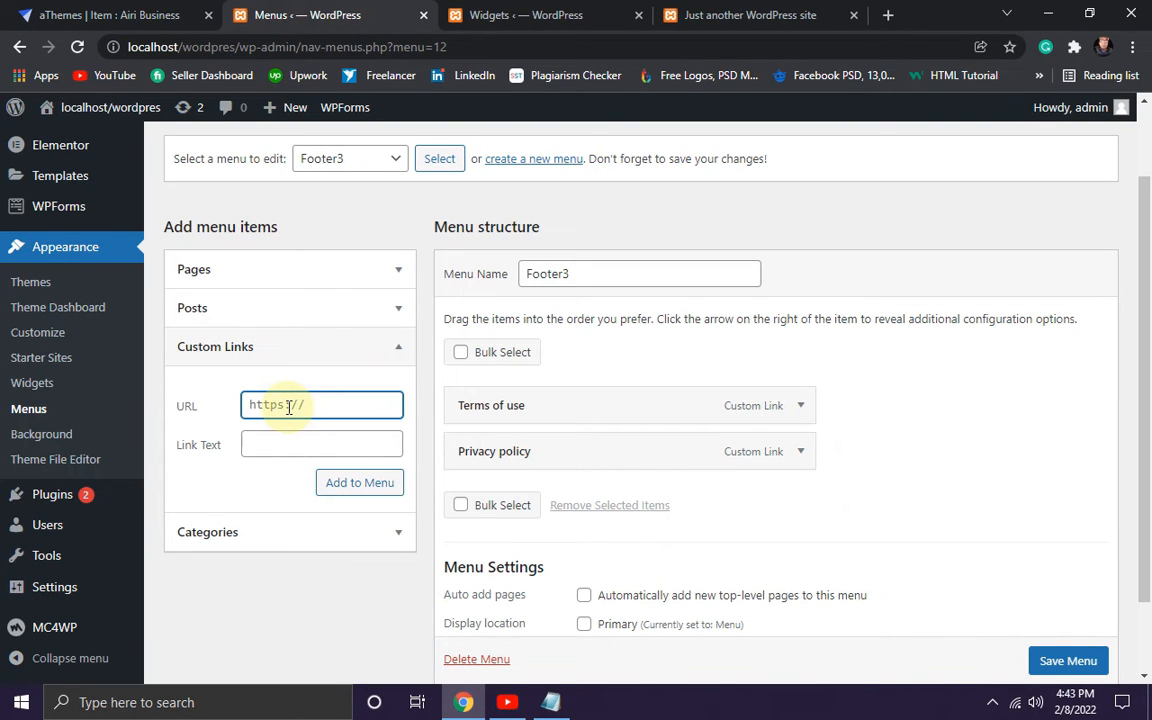
left_click(281, 446)
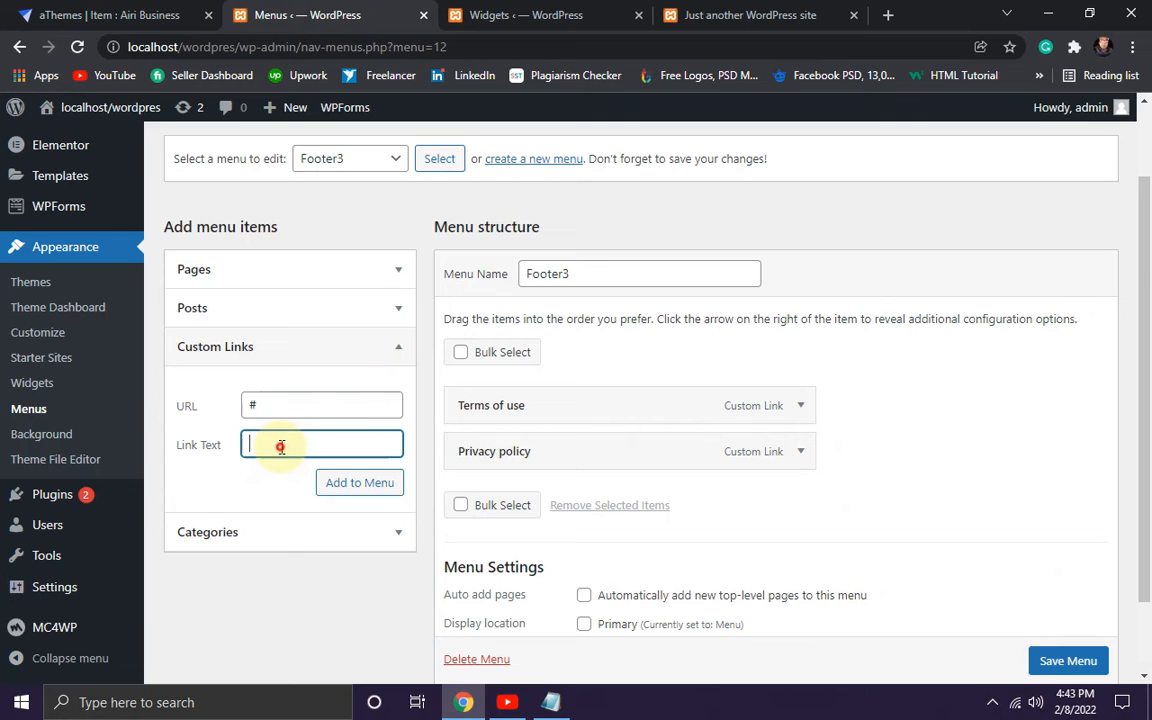
left_click(350, 488)
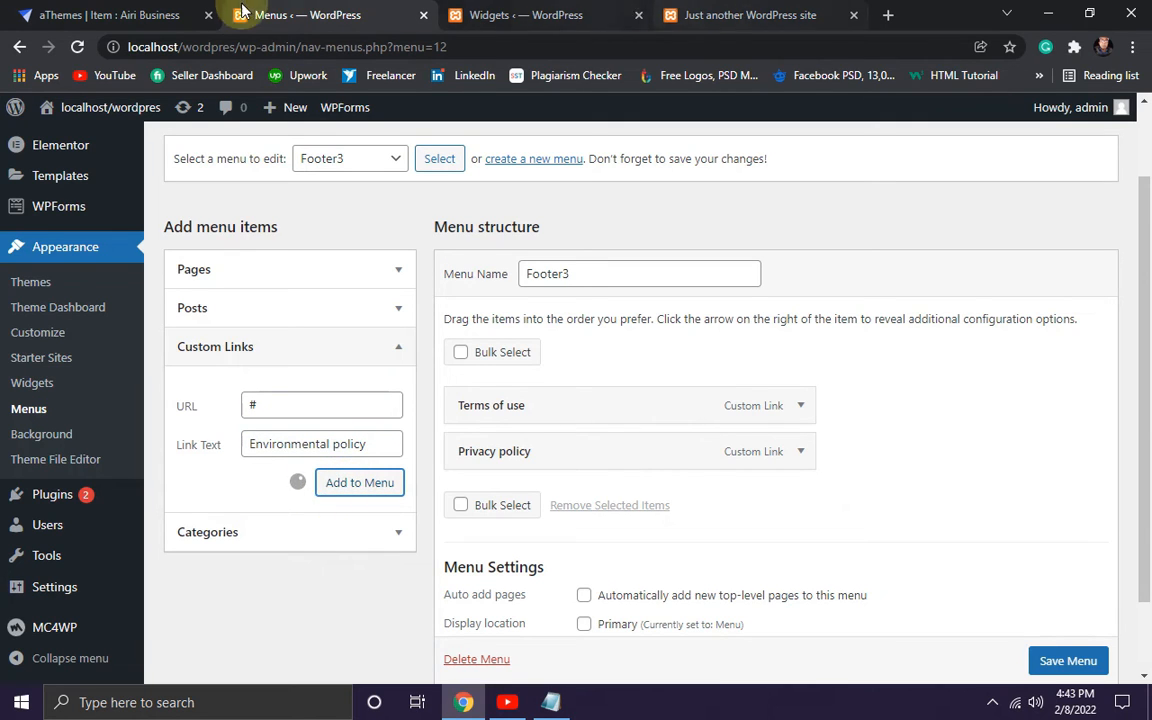
Copy "Get in touch" from the demo's Services footer column and add it to the Footer3 menu as a custom link with URL #.
left_click(130, 14)
left_click_drag(694, 573, 585, 570)
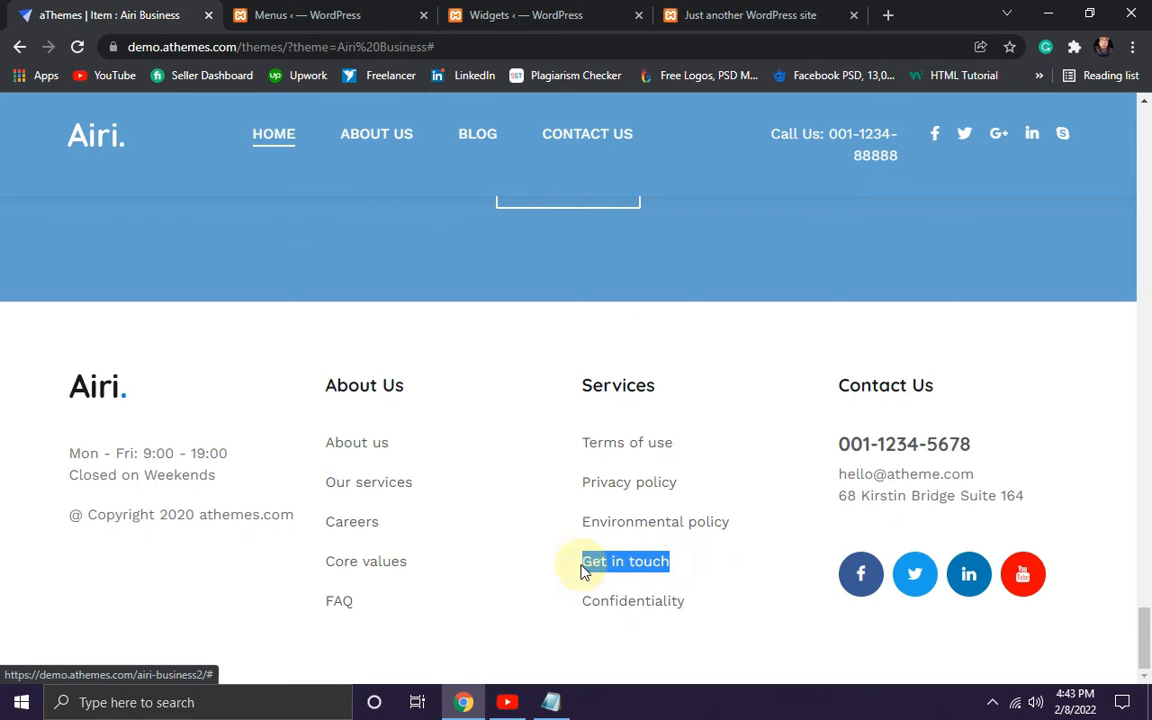
left_click(326, 14)
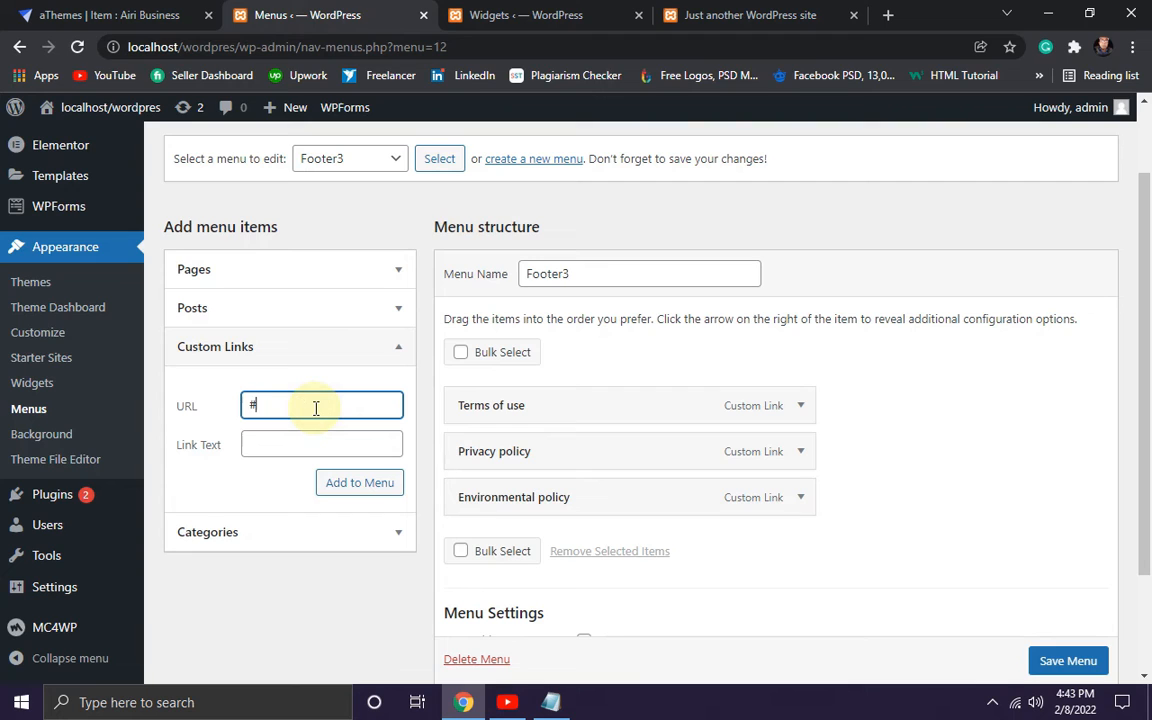
left_click(300, 446)
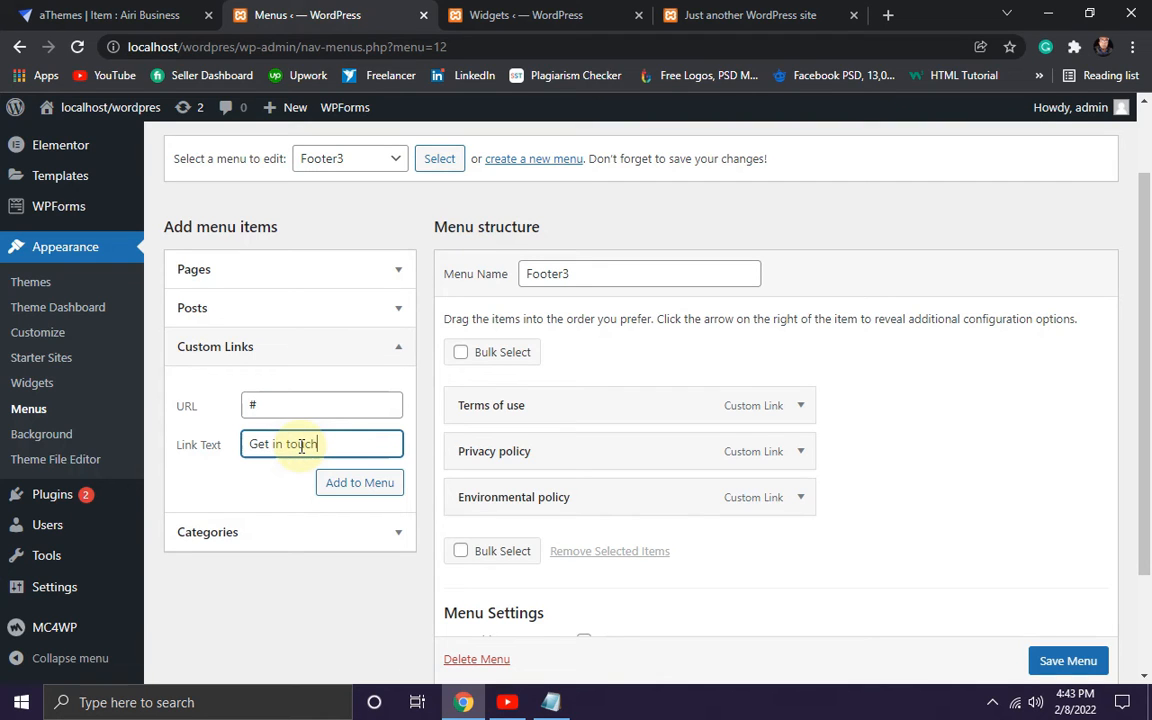
left_click(340, 485)
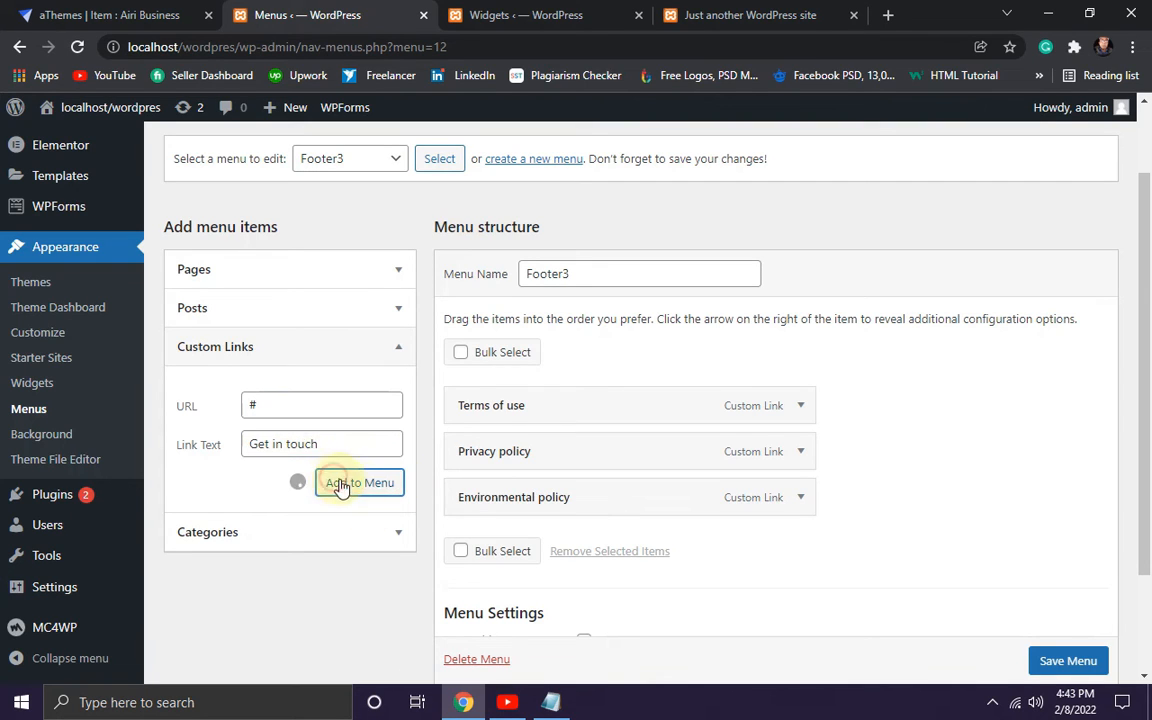
Copy "Confidentiality" from the demo's Services footer column and add it to the Footer3 menu as a custom link with URL #.
left_click(40, 12)
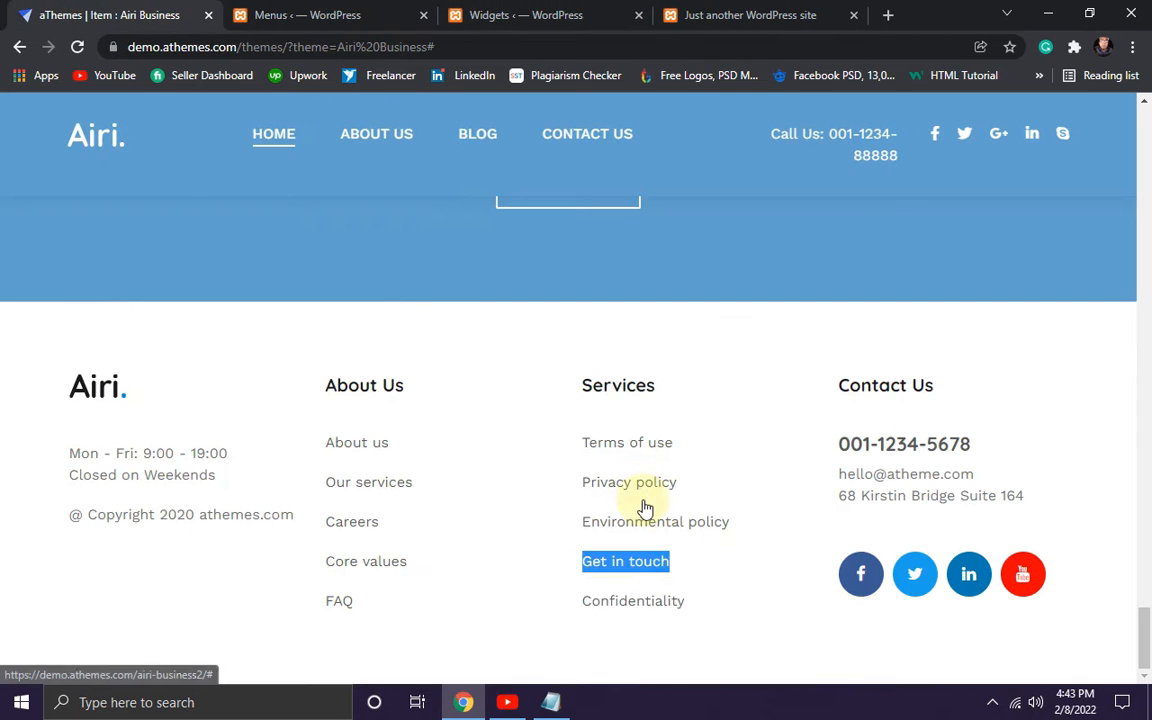
left_click_drag(703, 601, 600, 607)
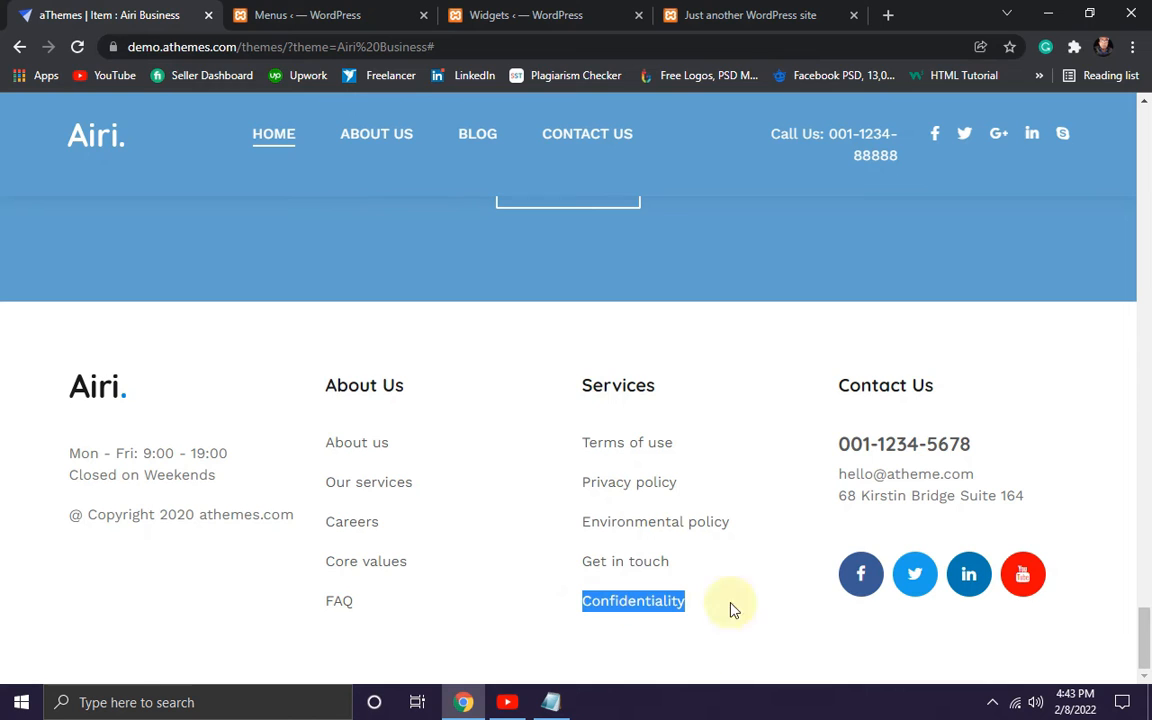
left_click(347, 8)
left_click(297, 400)
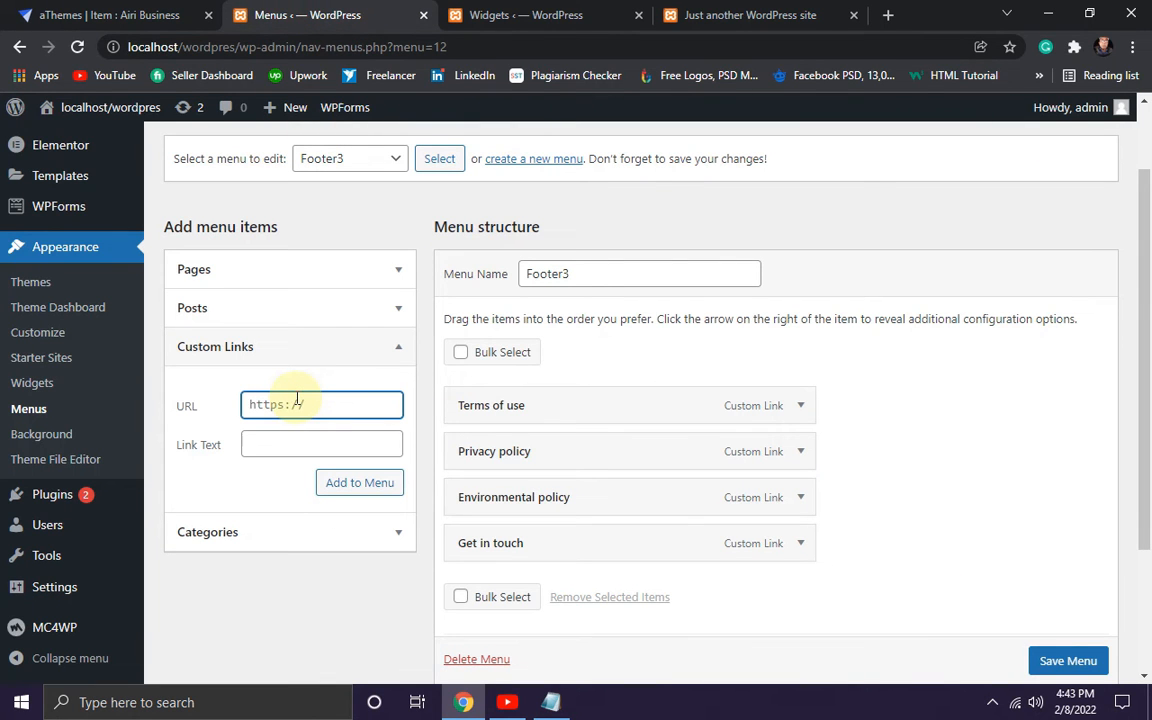
left_click(287, 441)
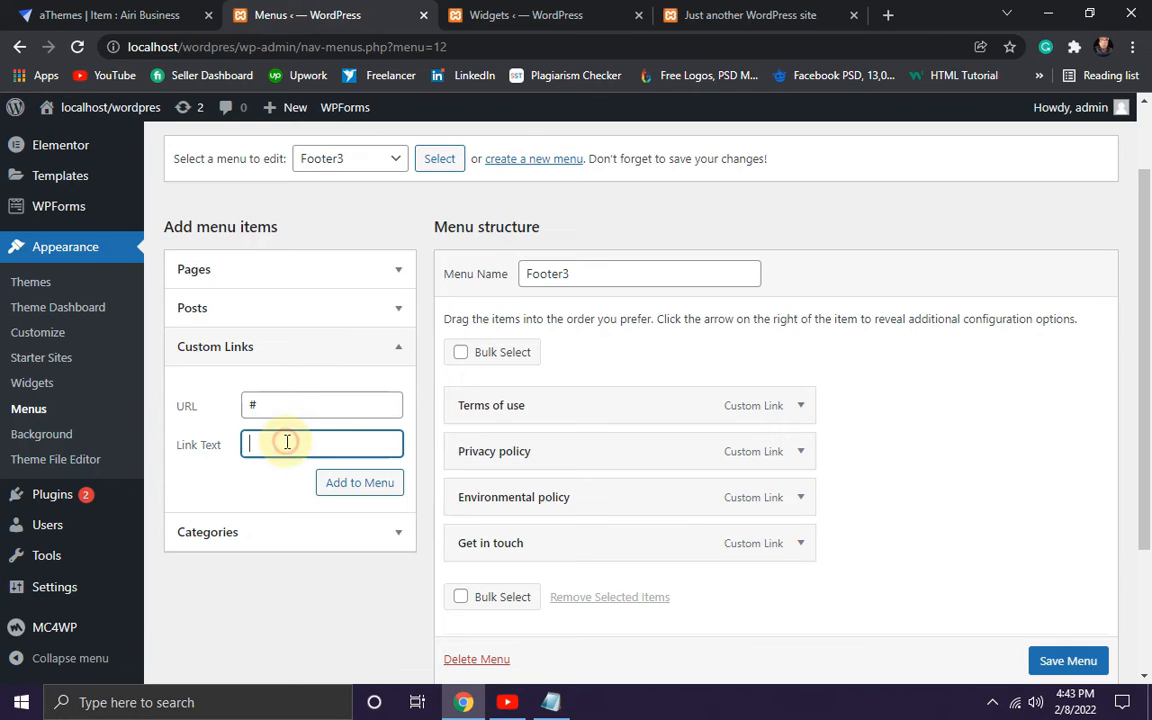
left_click(353, 490)
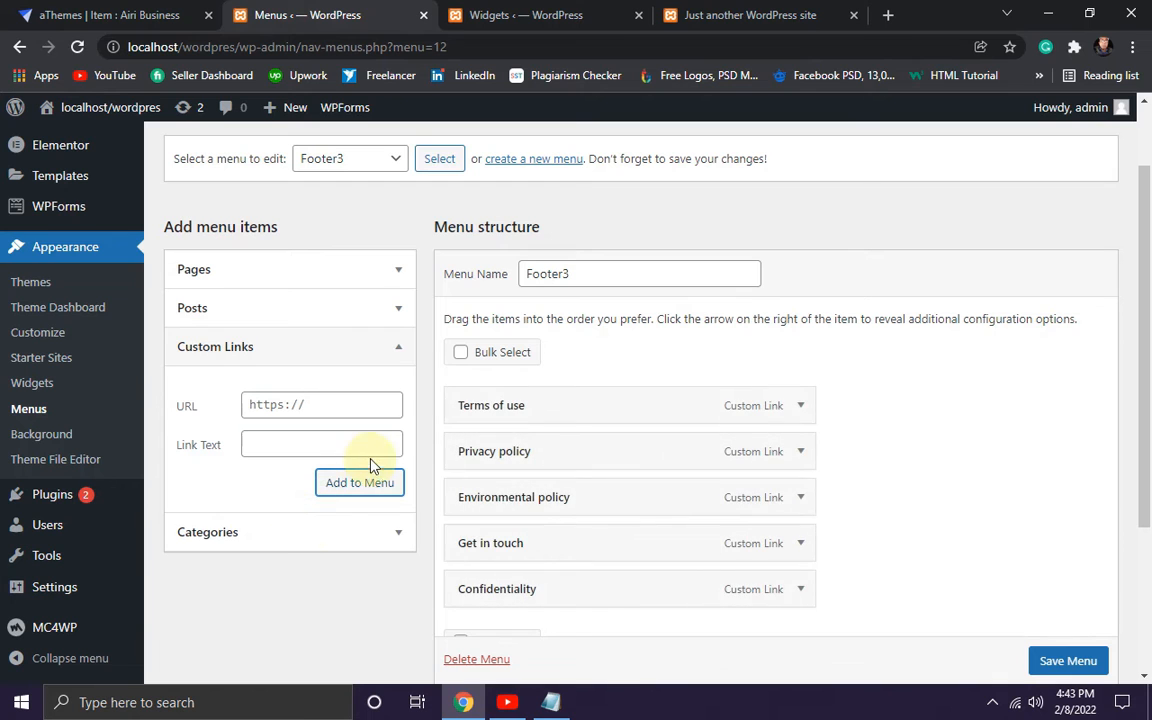
Review the custom links in the Footer3 menu structure and save the menu.
scroll(775, 370, "down", 1)
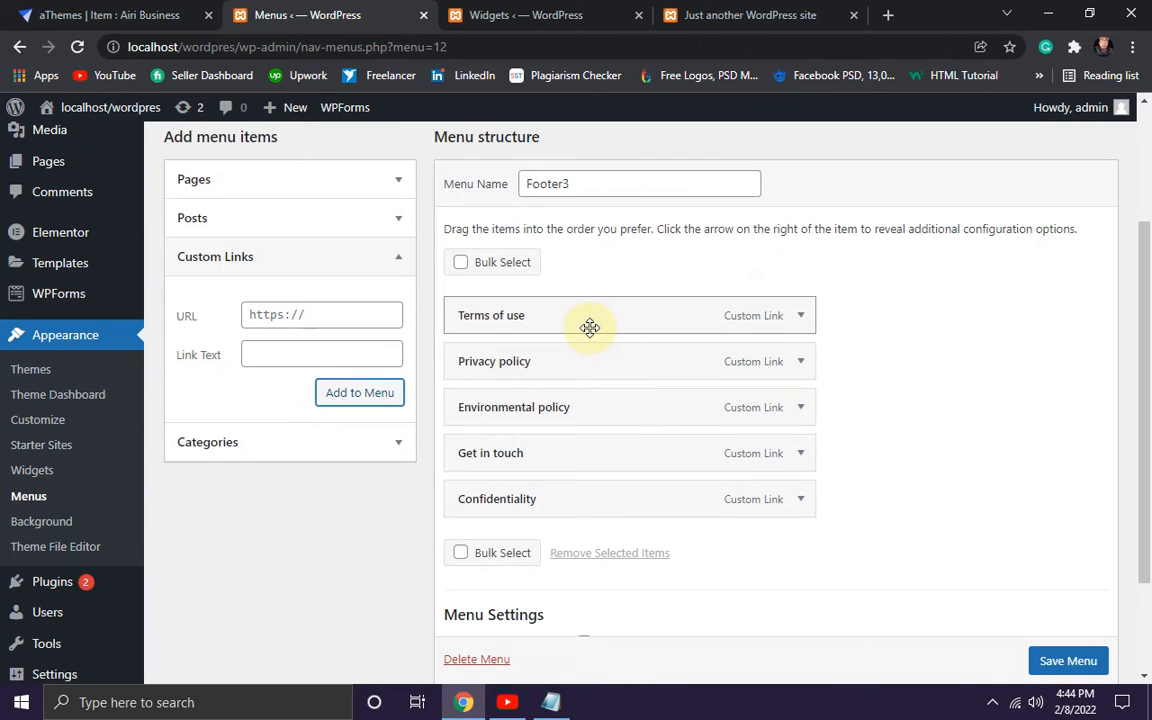
scroll(940, 500, "down", 1)
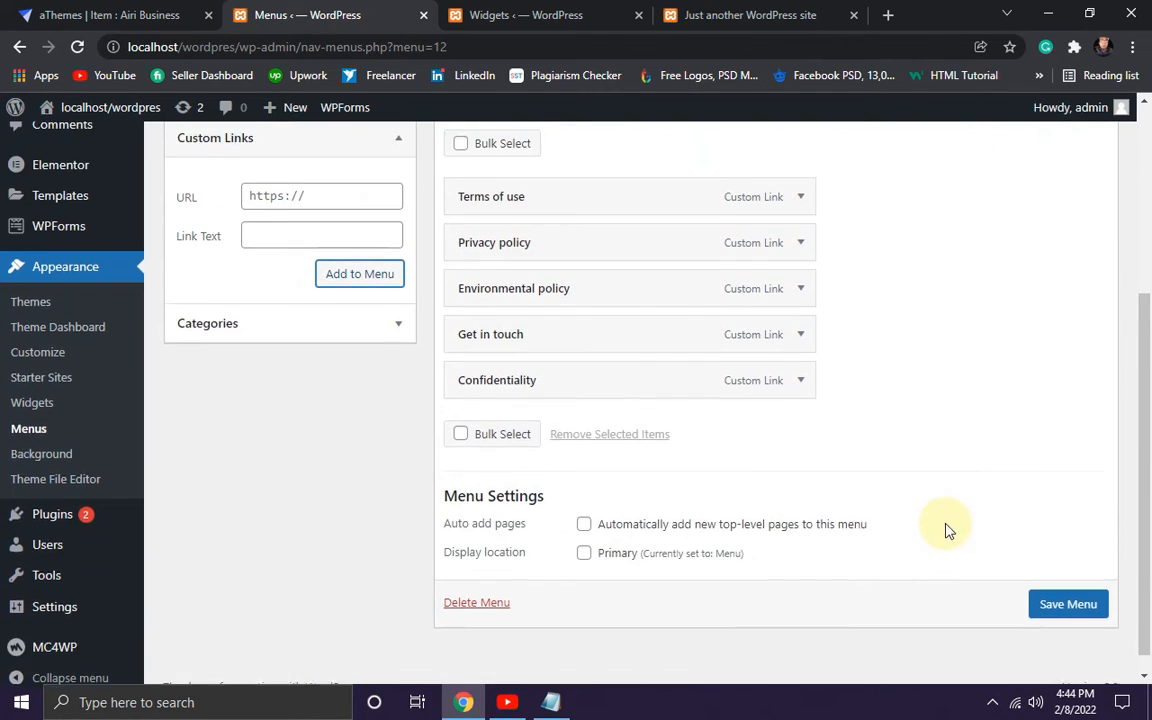
scroll(946, 530, "up", 1)
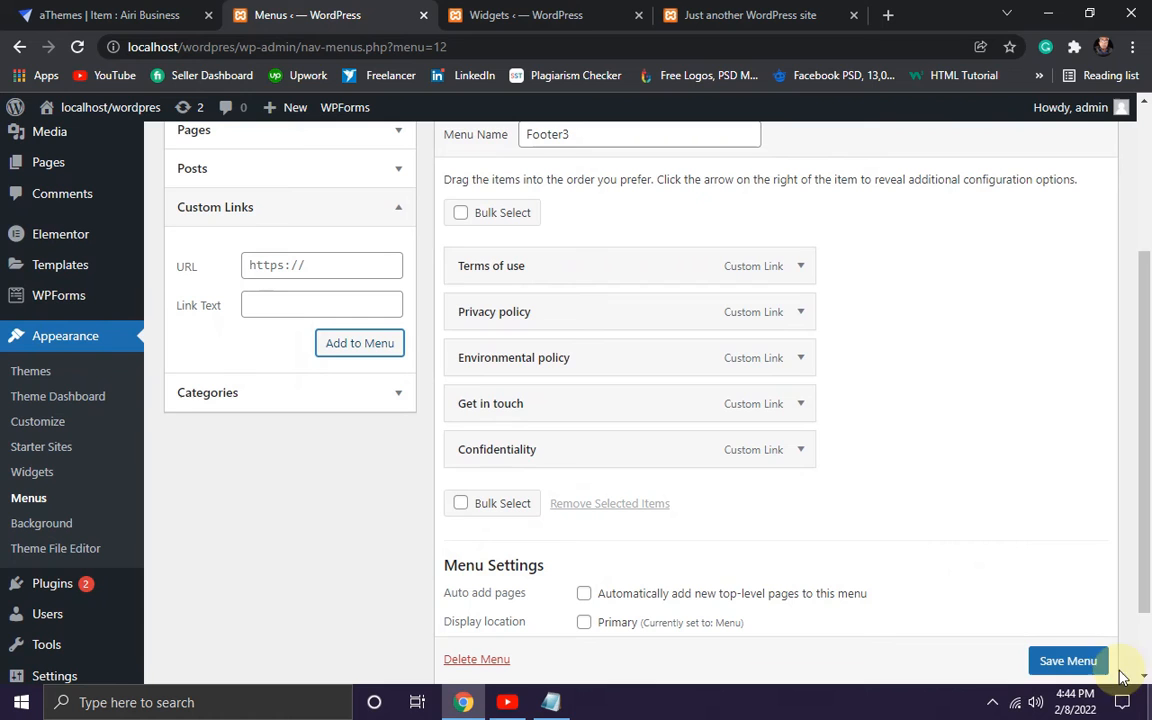
left_click(1064, 664)
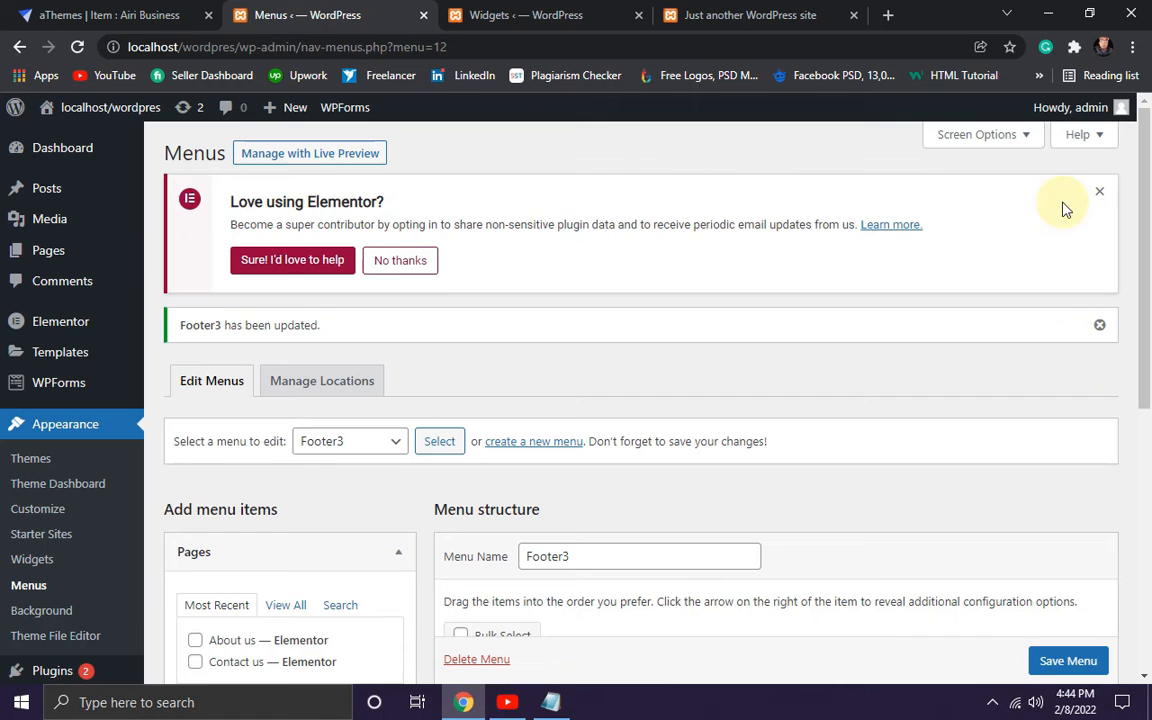
Dismiss the Elementor notice on the Menus page, then add a Navigation Menu widget to the Footer 3 area on the Widgets page.
left_click(1097, 190)
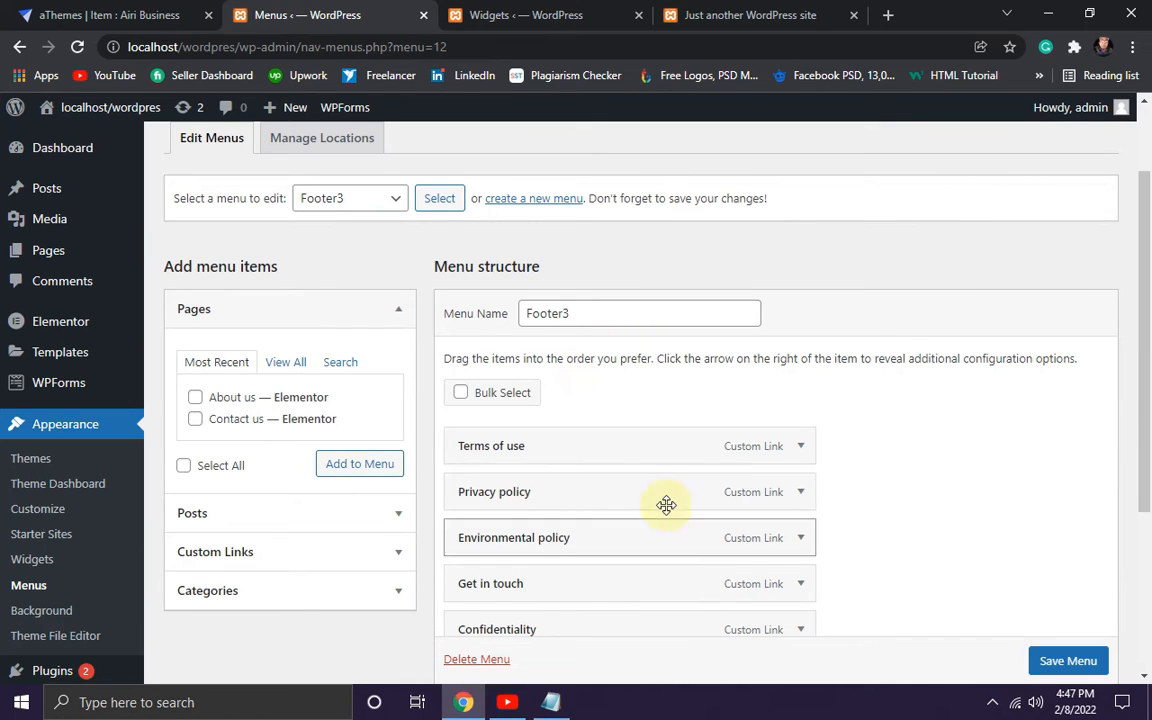
left_click(537, 17)
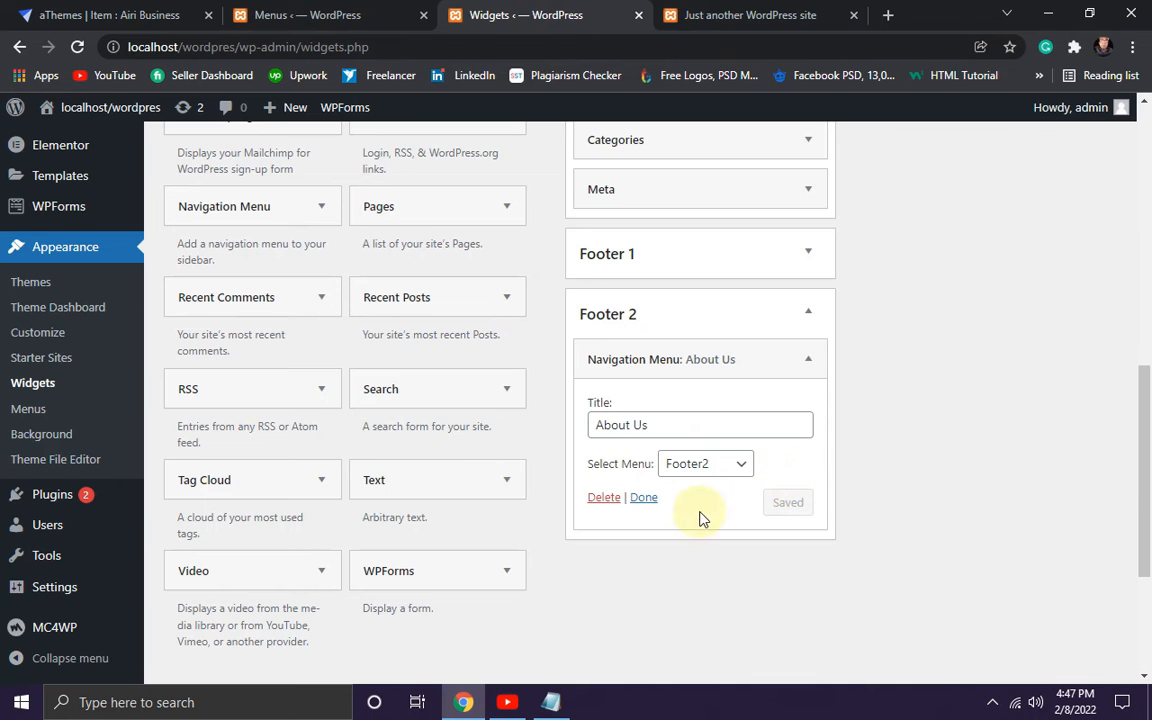
left_click(643, 497)
scroll(998, 424, "up", 2)
scroll(953, 399, "up", 5)
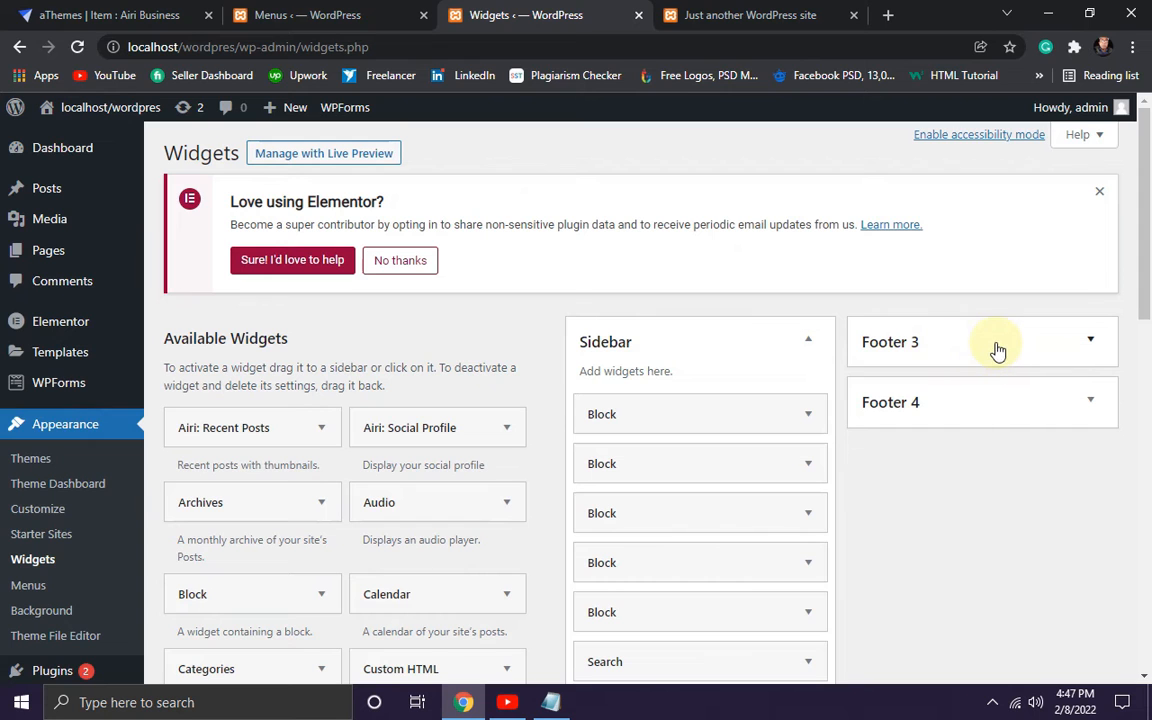
scroll(900, 370, "down", 3)
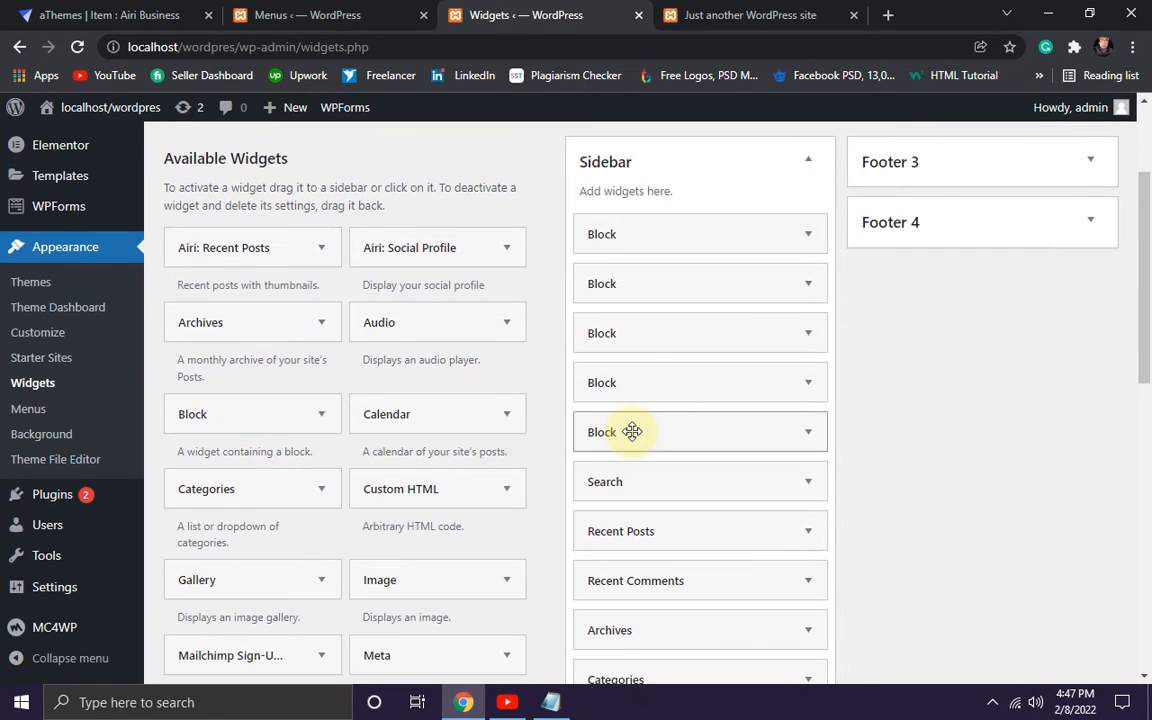
scroll(258, 560, "down", 2)
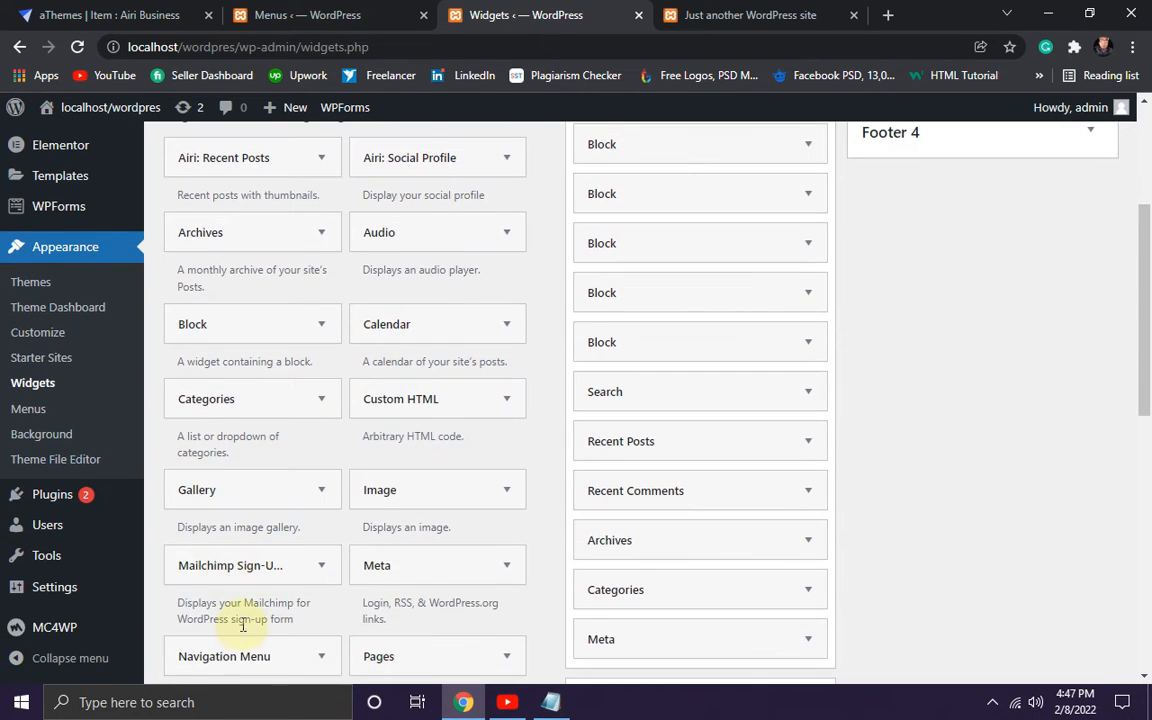
scroll(242, 625, "down", 1)
left_click_drag(228, 580, 931, 258)
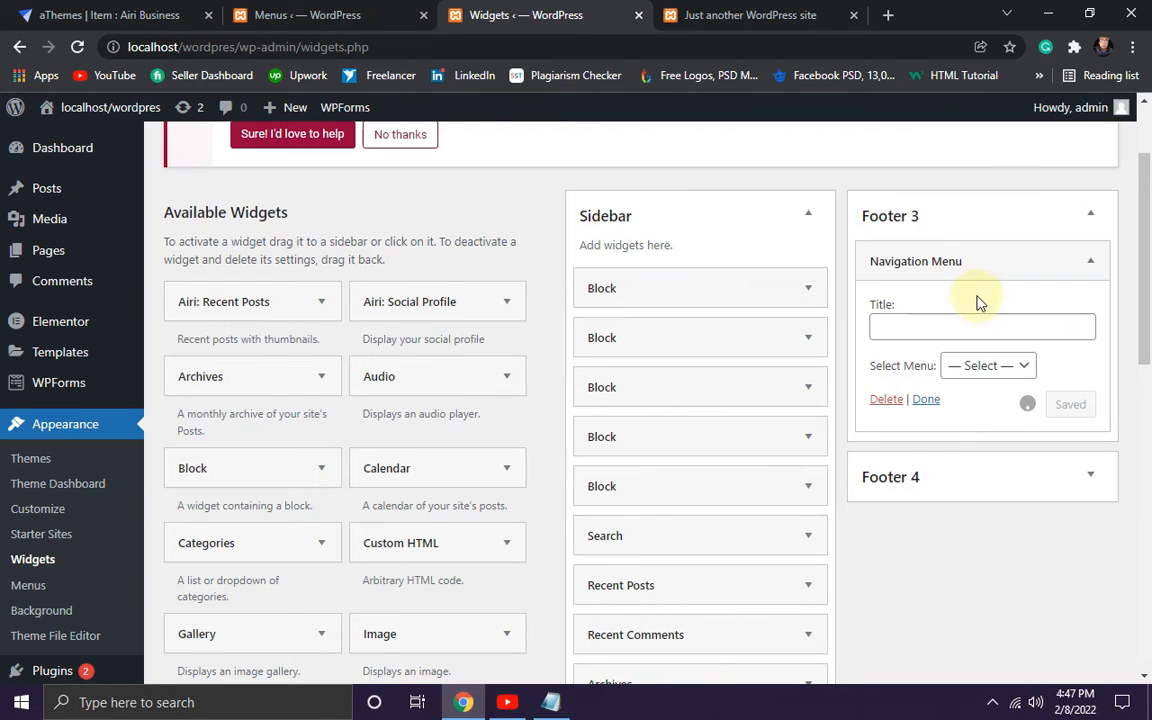
Copy the "Services" heading from the demo's footer into the title of the Footer 3 navigation menu widget.
left_click(925, 323)
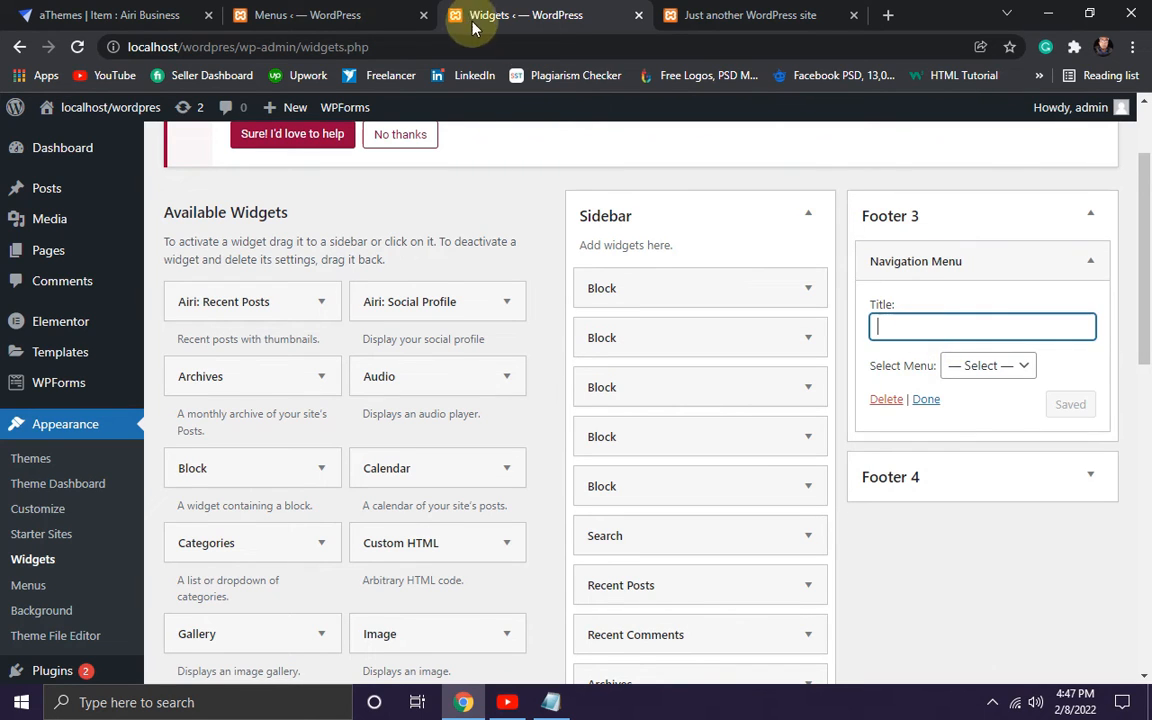
left_click(110, 15)
left_click_drag(707, 388, 586, 385)
key("ctrl+c")
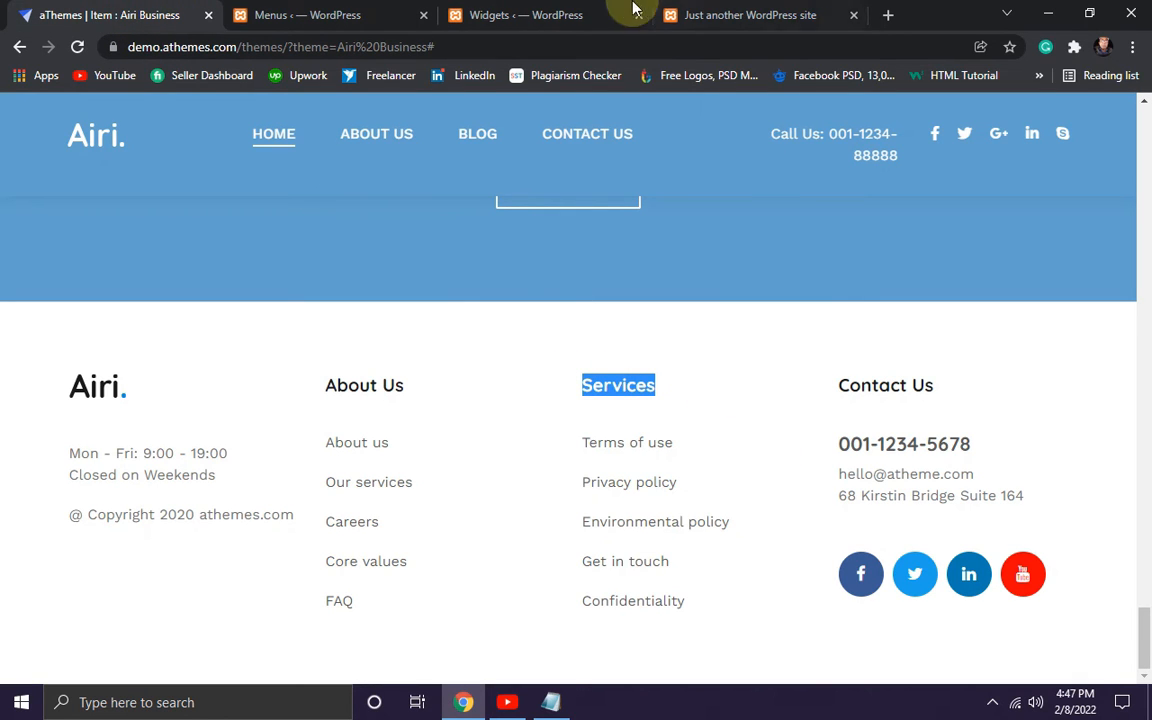
left_click(310, 14)
left_click(460, 14)
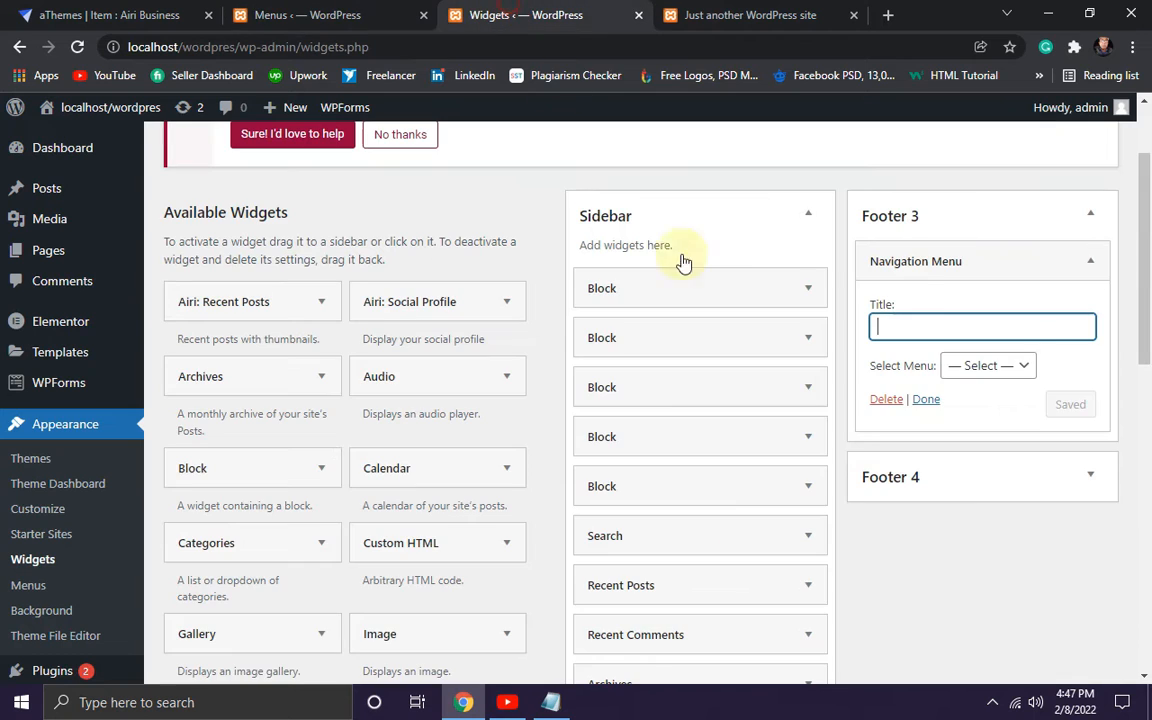
key("ctrl+v")
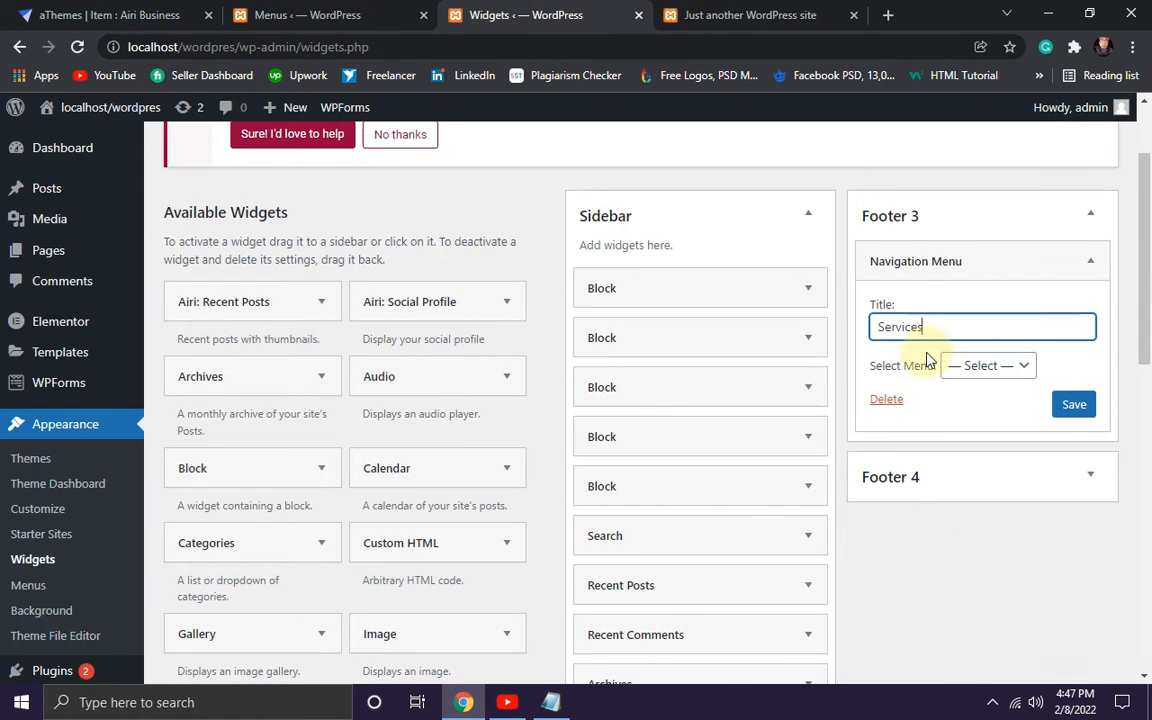
Assign the Footer3 menu to the Services widget, save it, and reload the local site to check the footer.
left_click(1020, 369)
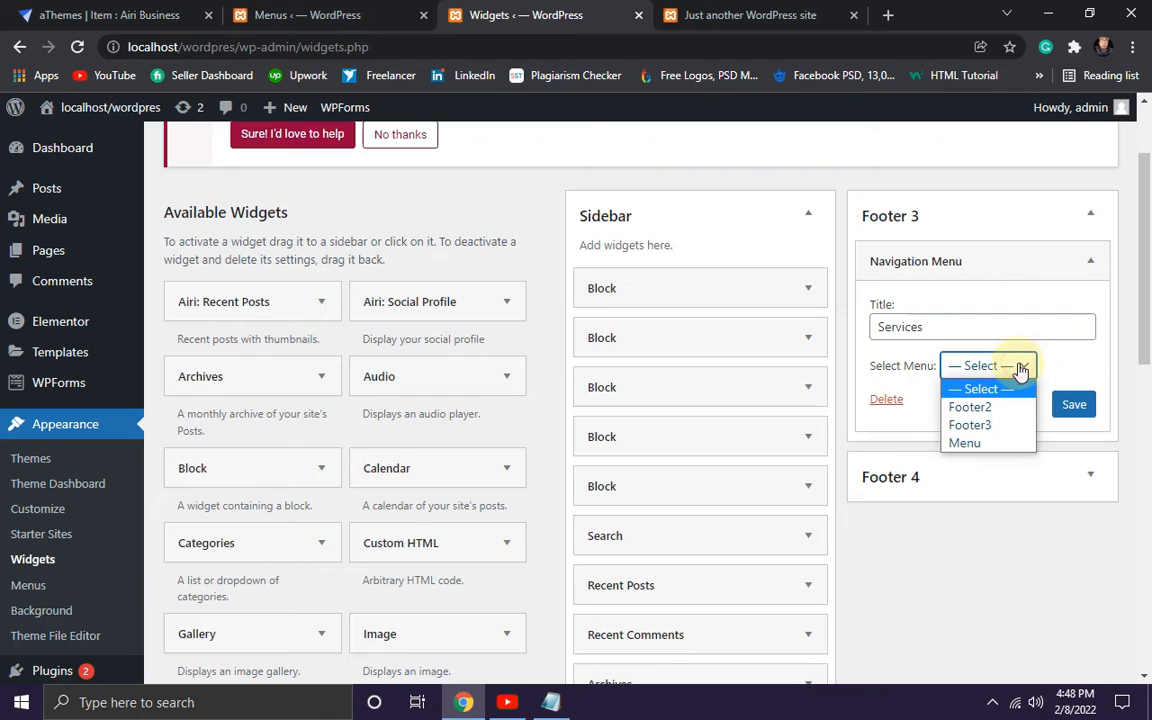
left_click(993, 430)
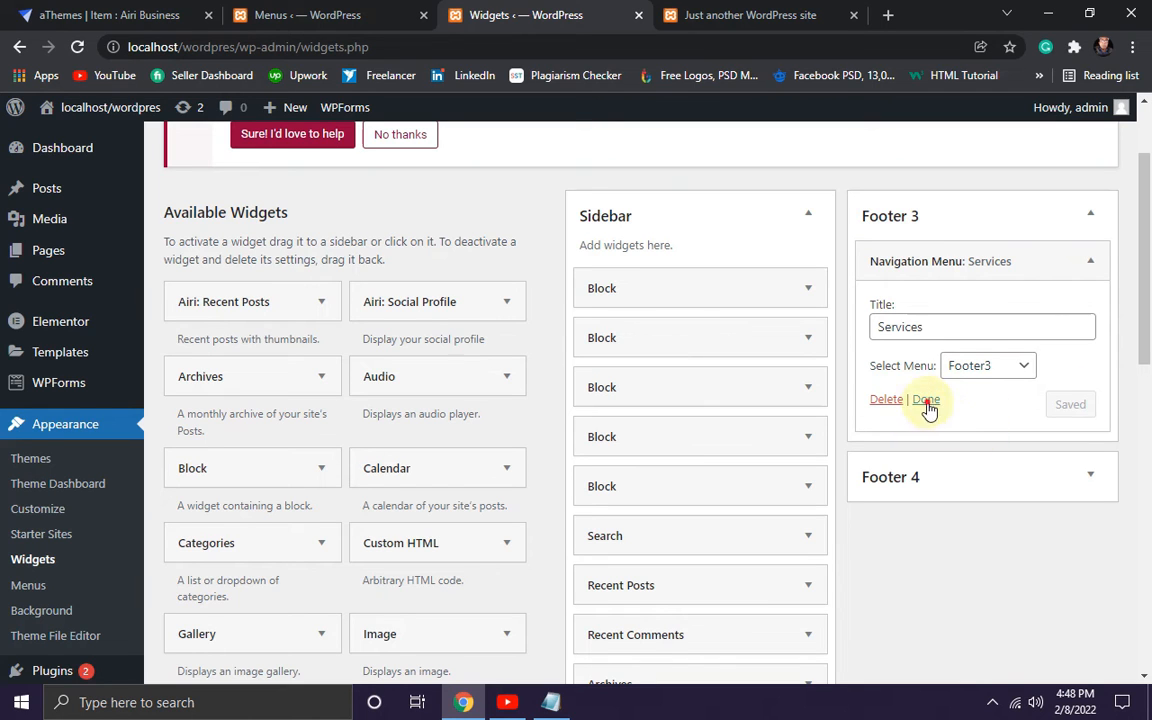
left_click(926, 400)
left_click(722, 14)
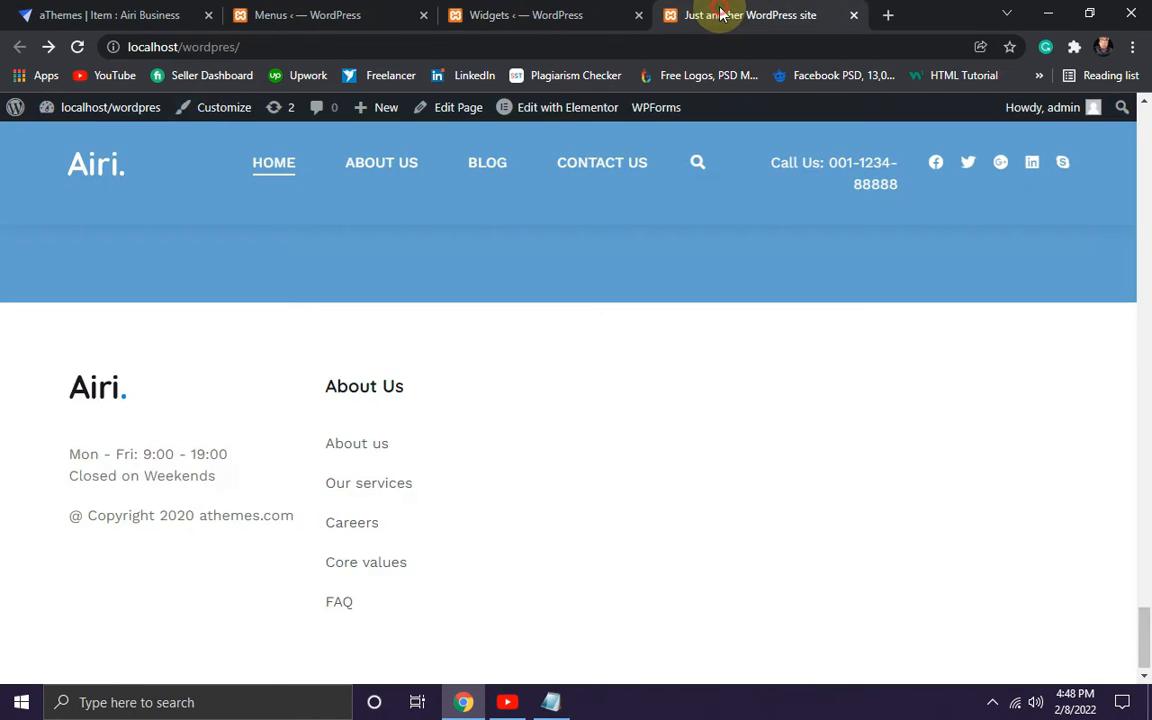
left_click(79, 47)
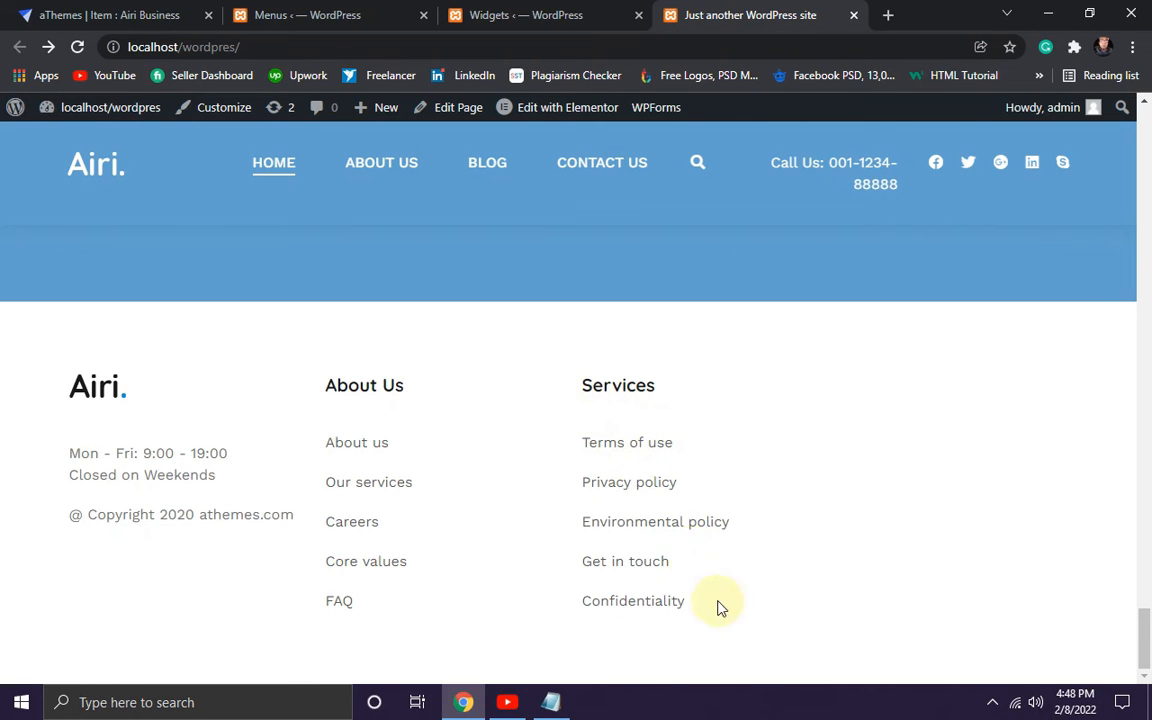
Copy the "Contact Us" heading from the last column of the demo's footer.
left_click(110, 14)
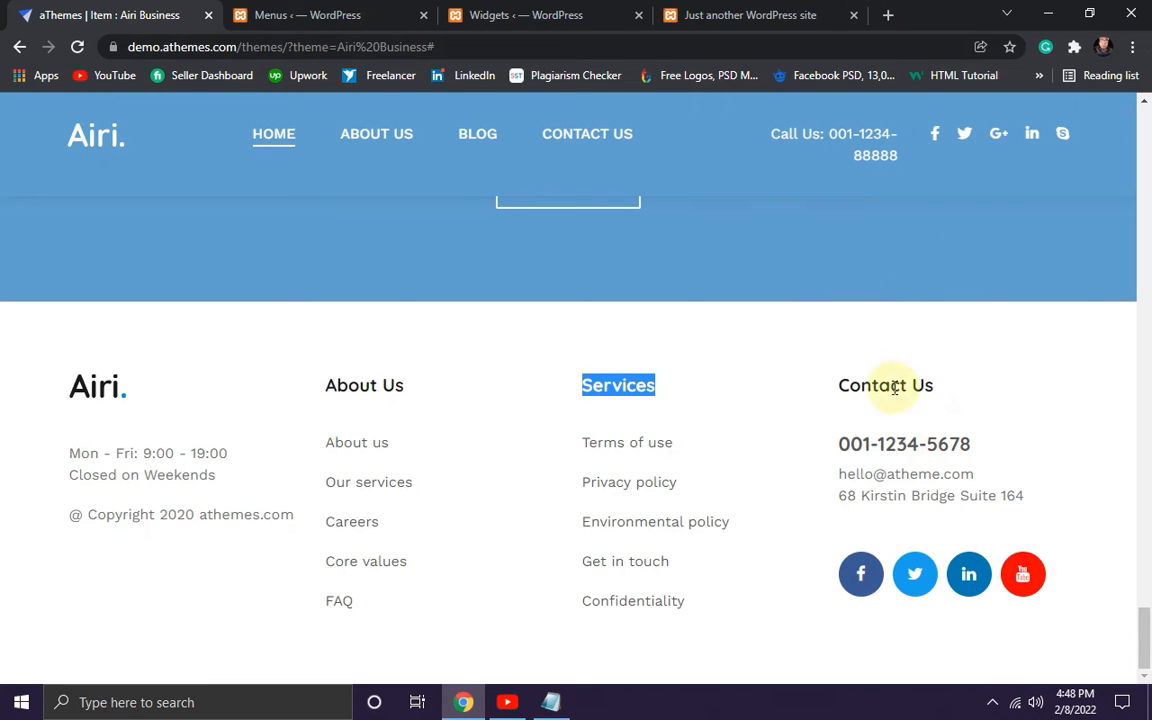
left_click_drag(955, 396, 841, 387)
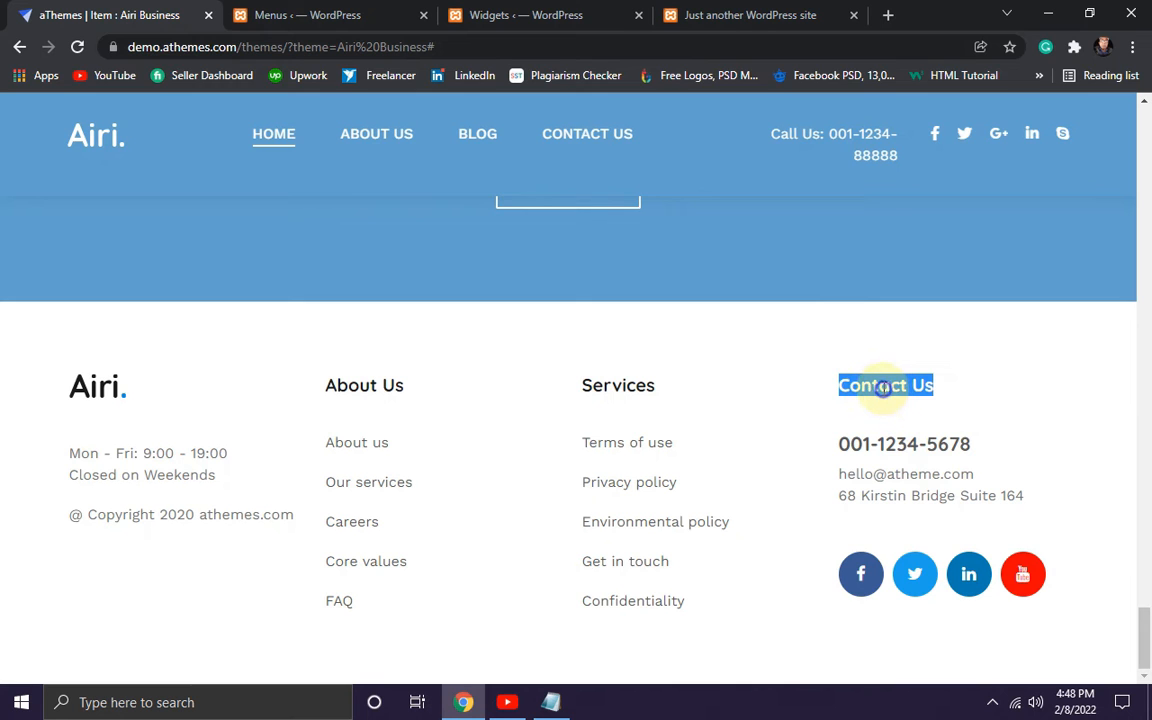
right_click(884, 388)
left_click(933, 404)
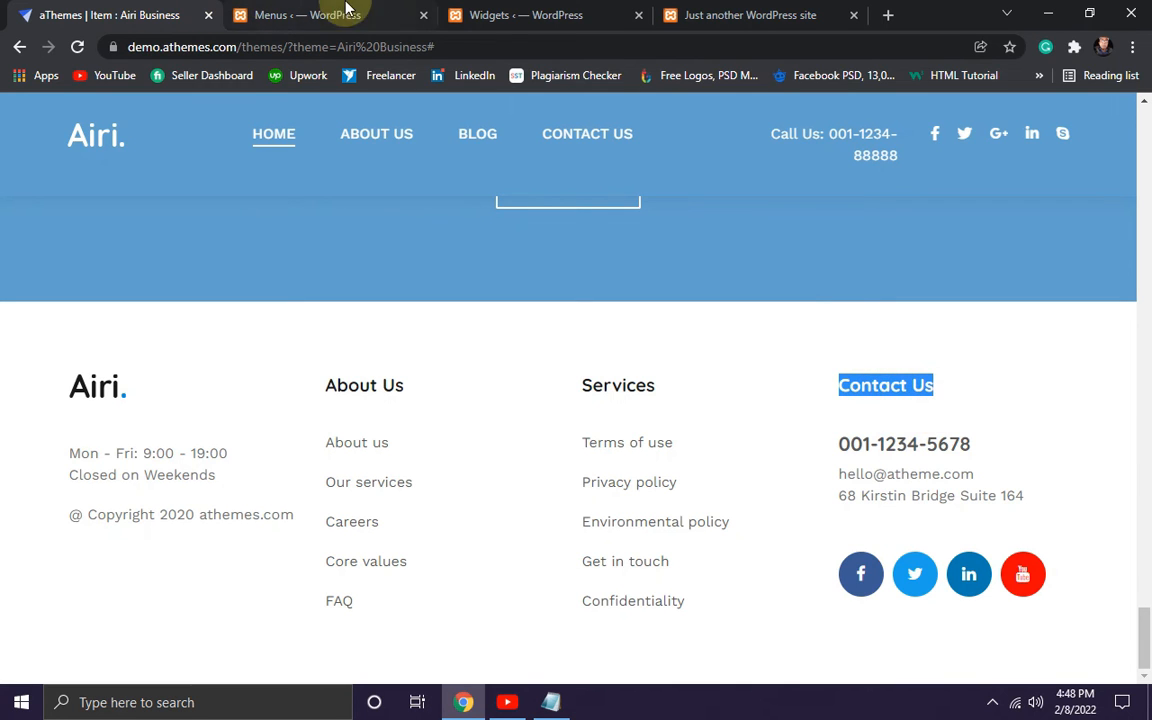
Add a Custom HTML widget to the Footer 4 area and set its title to "Contact Us".
left_click(490, 18)
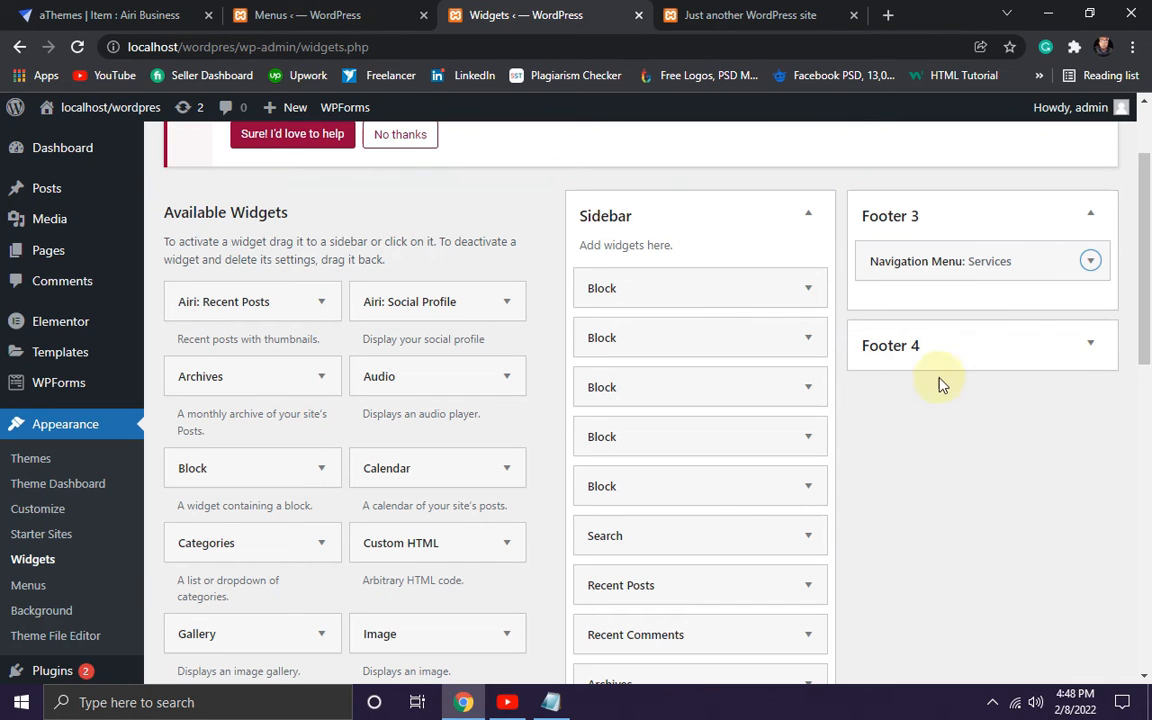
scroll(424, 507, "down", 1)
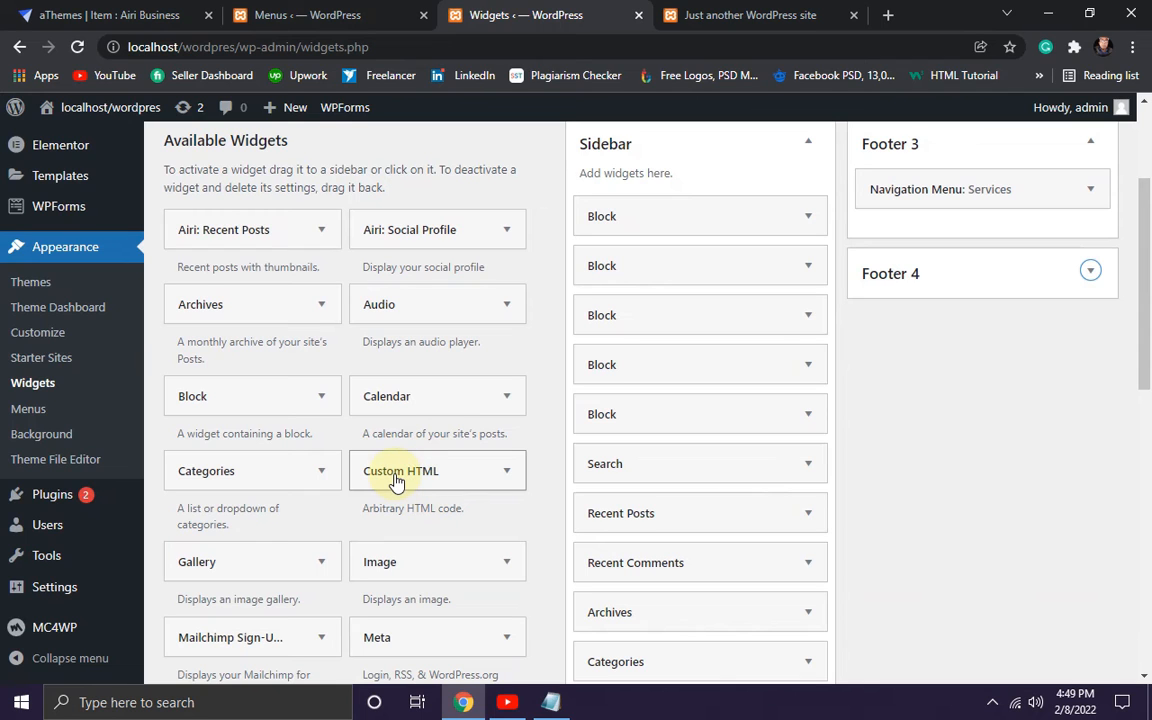
left_click_drag(396, 481, 931, 324)
scroll(1000, 360, "down", 3)
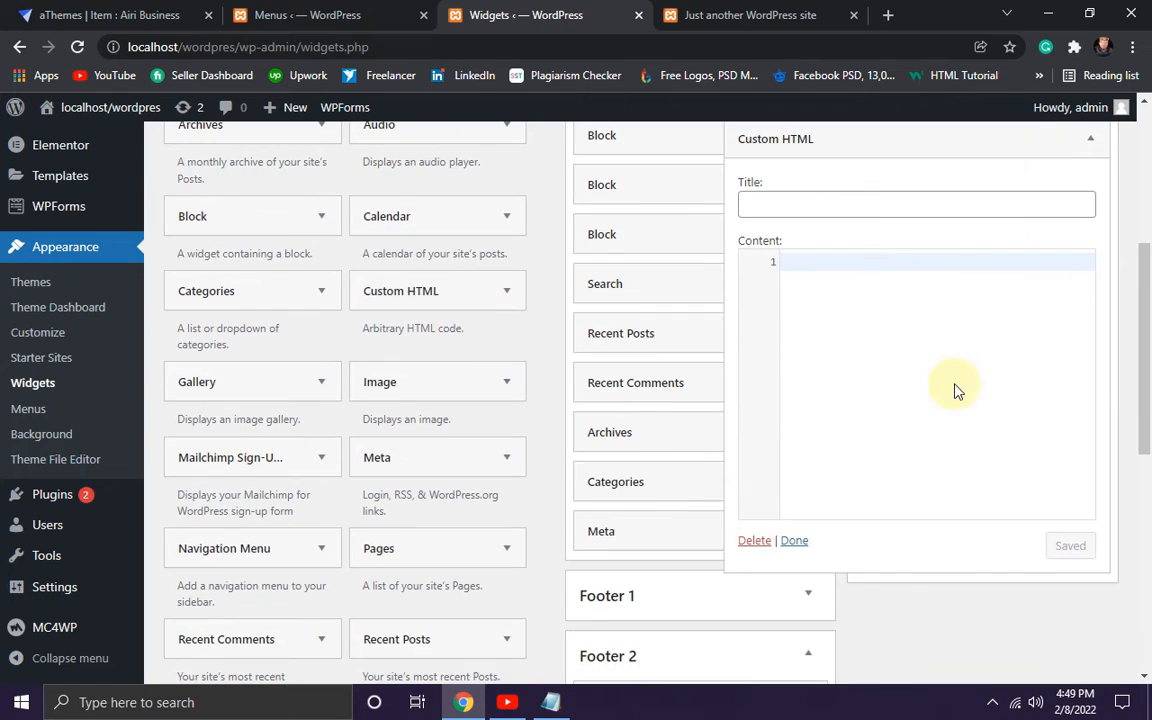
left_click(777, 205)
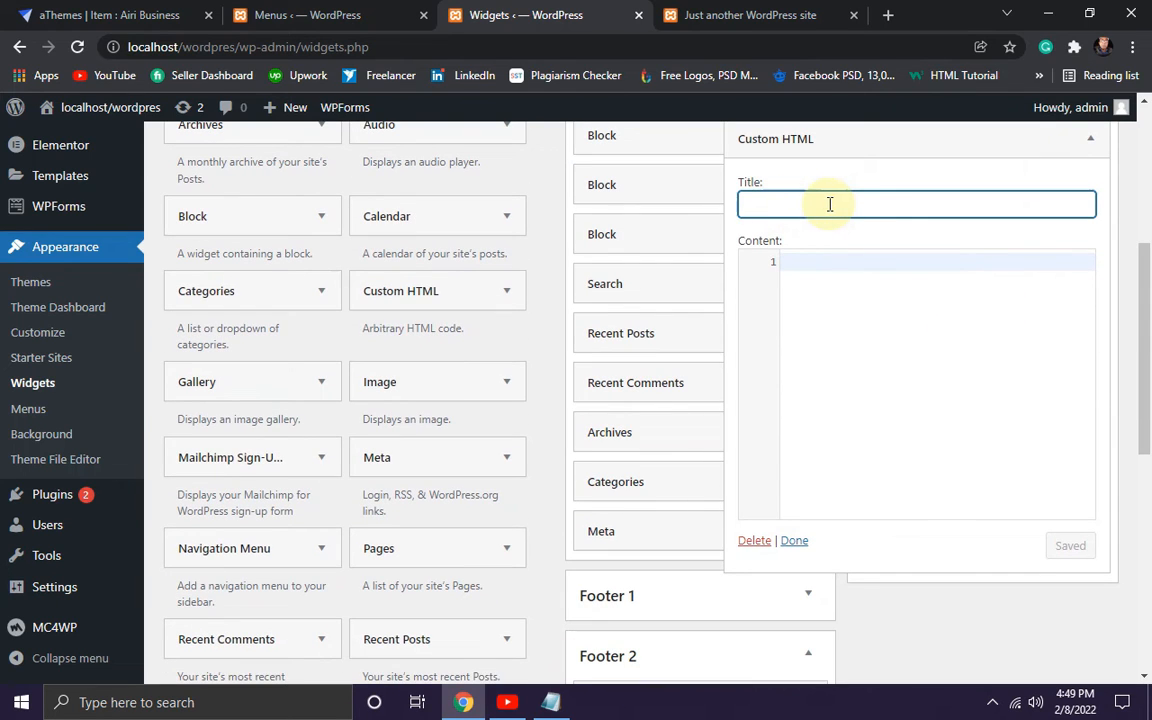
type("Contact Us")
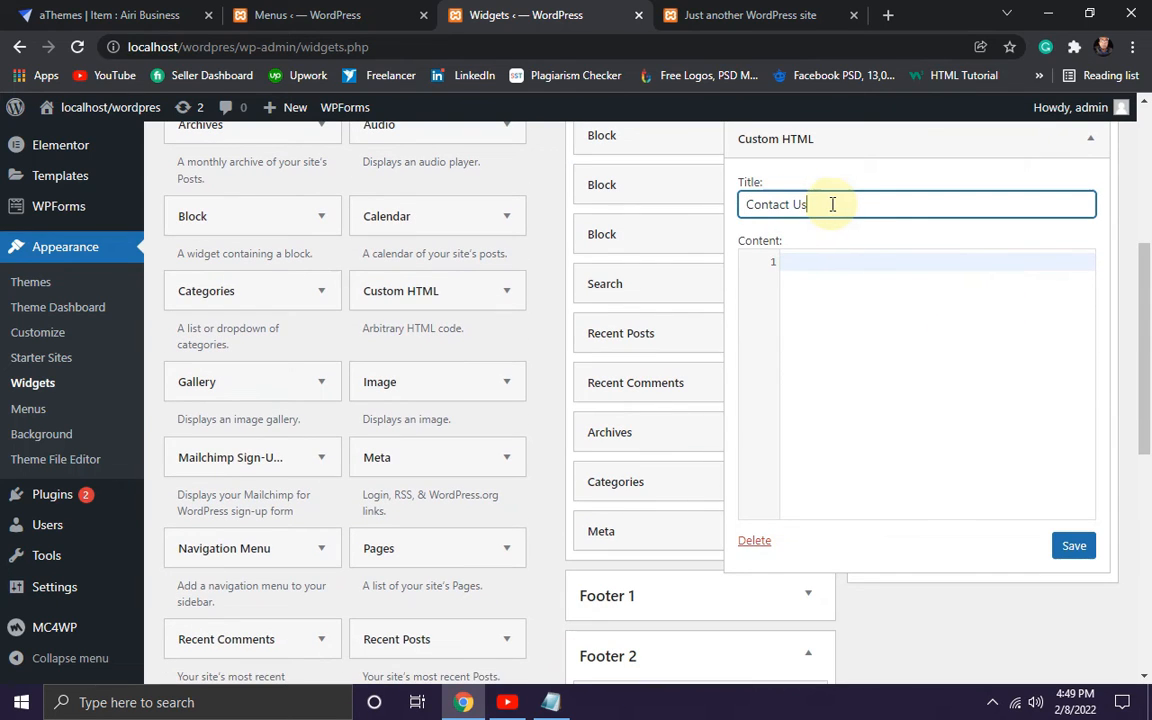
Switch to Notepad and copy the contact details HTML under "Footer - 04" in spken.txt, from the h3 tag through the address line.
left_click(826, 310)
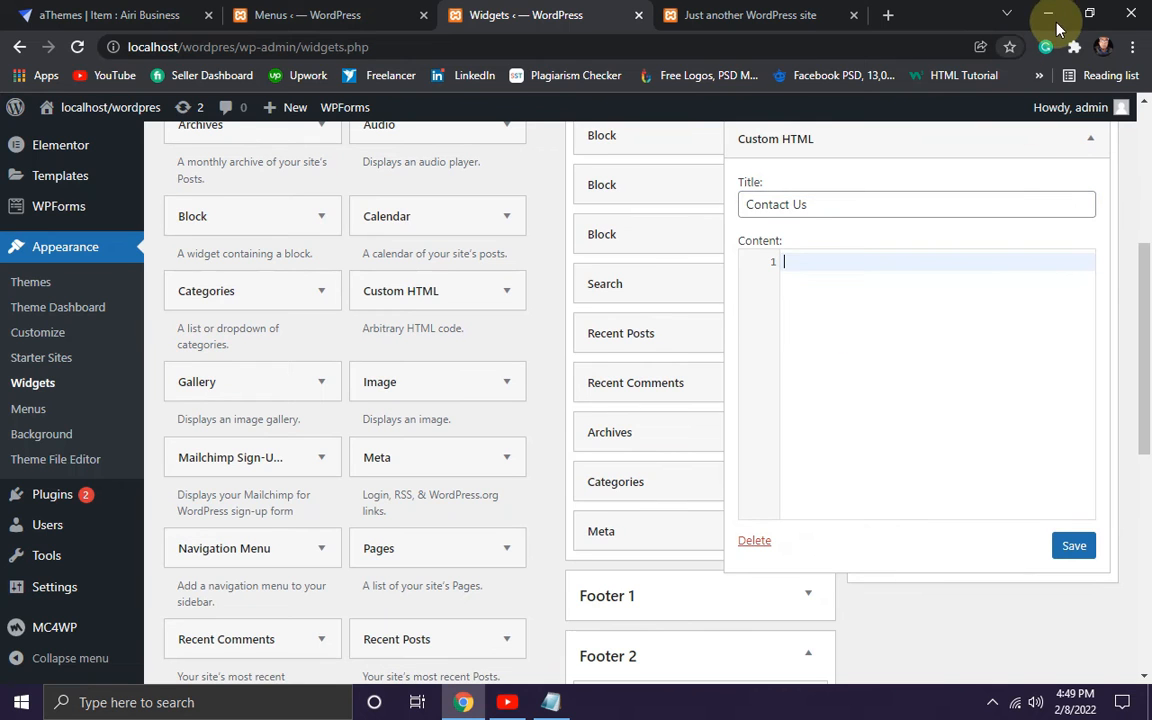
left_click(1050, 16)
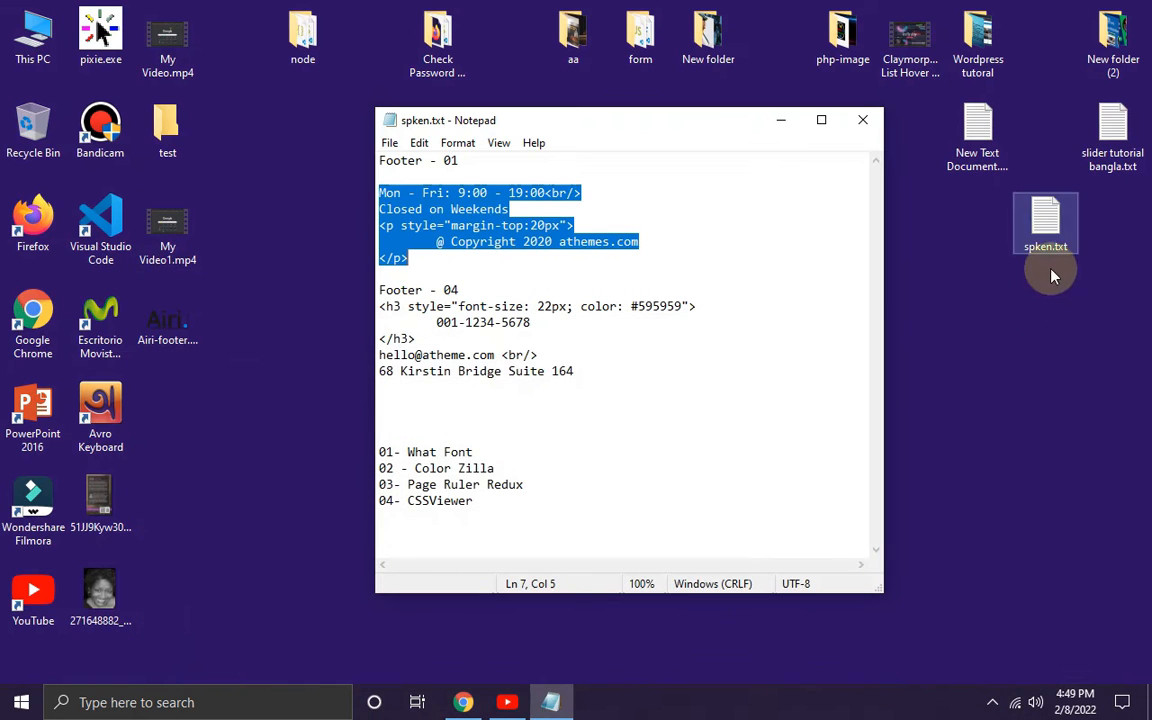
left_click(662, 324)
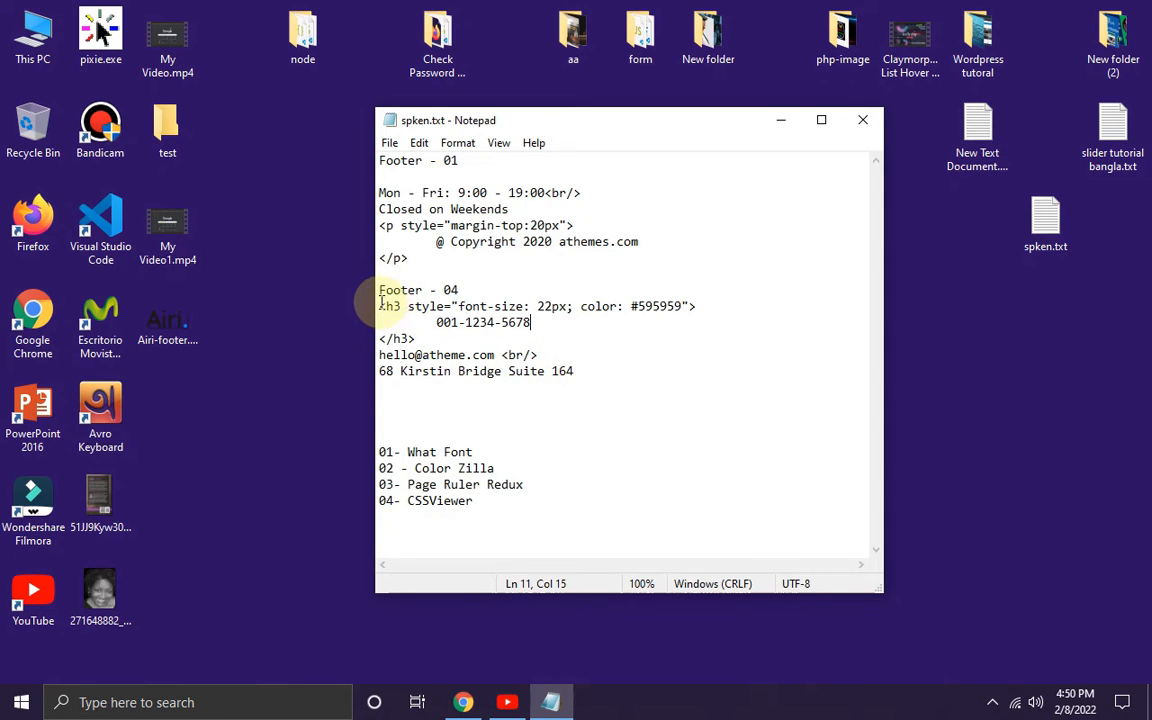
left_click_drag(381, 307, 589, 370)
right_click(382, 340)
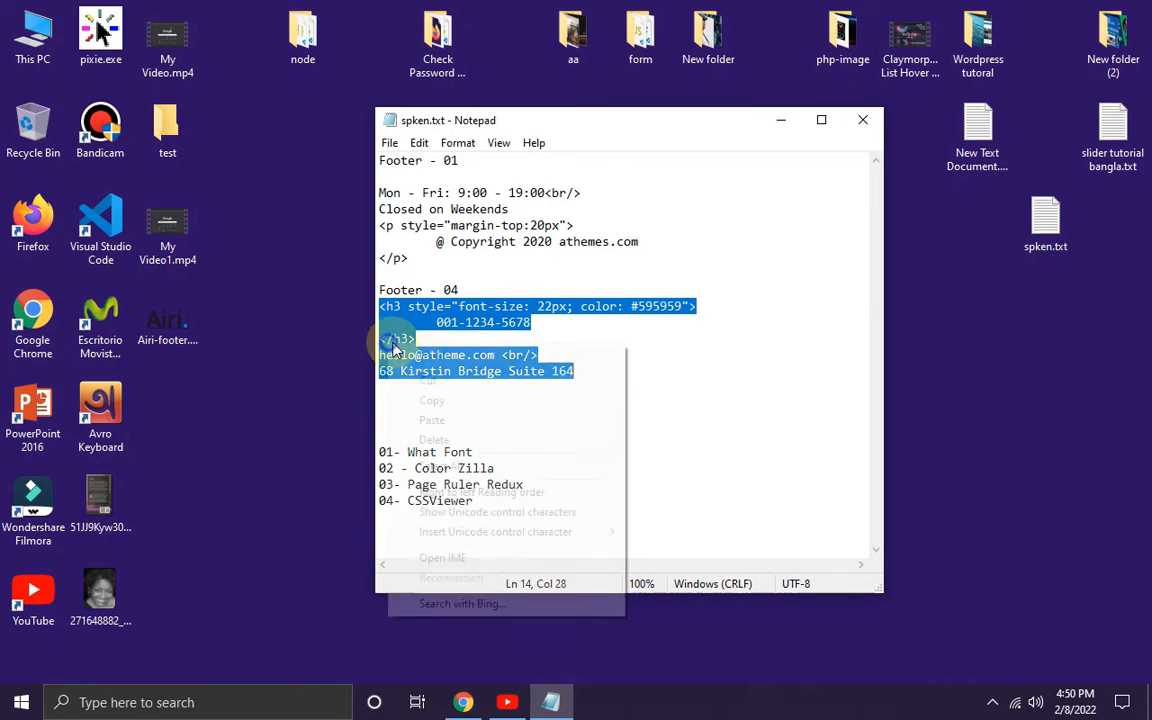
left_click(462, 400)
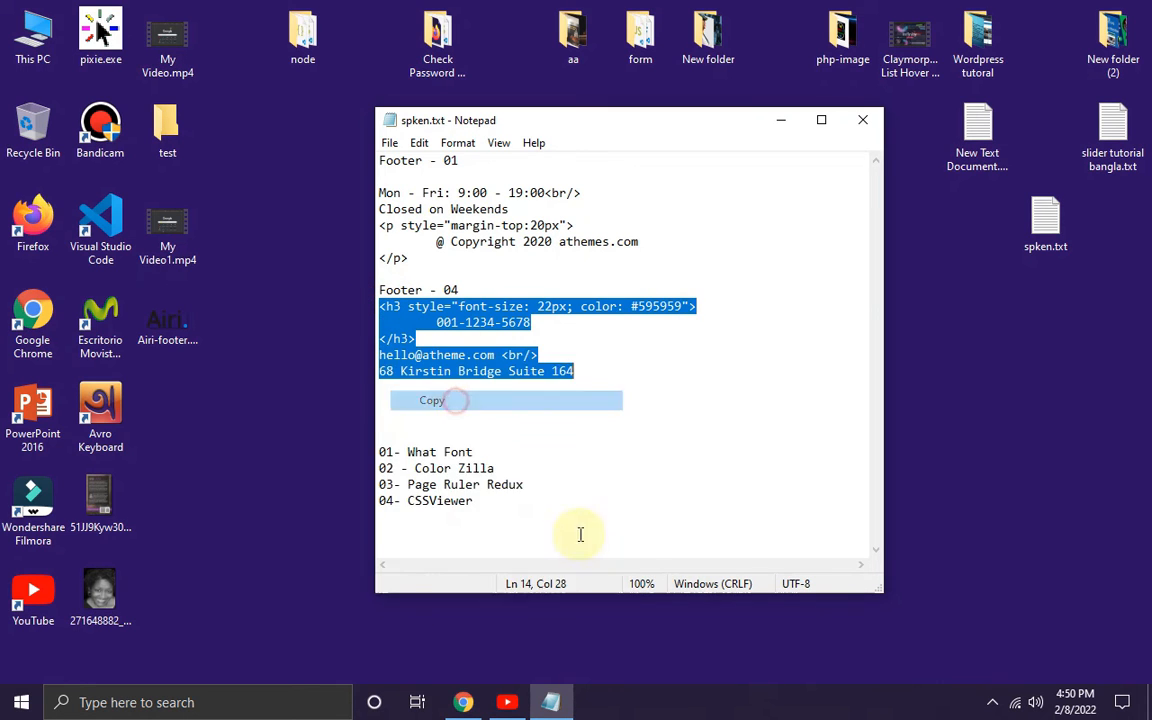
Return to the browser, paste the copied HTML as the Contact Us widget's content, and save the widget.
left_click(463, 700)
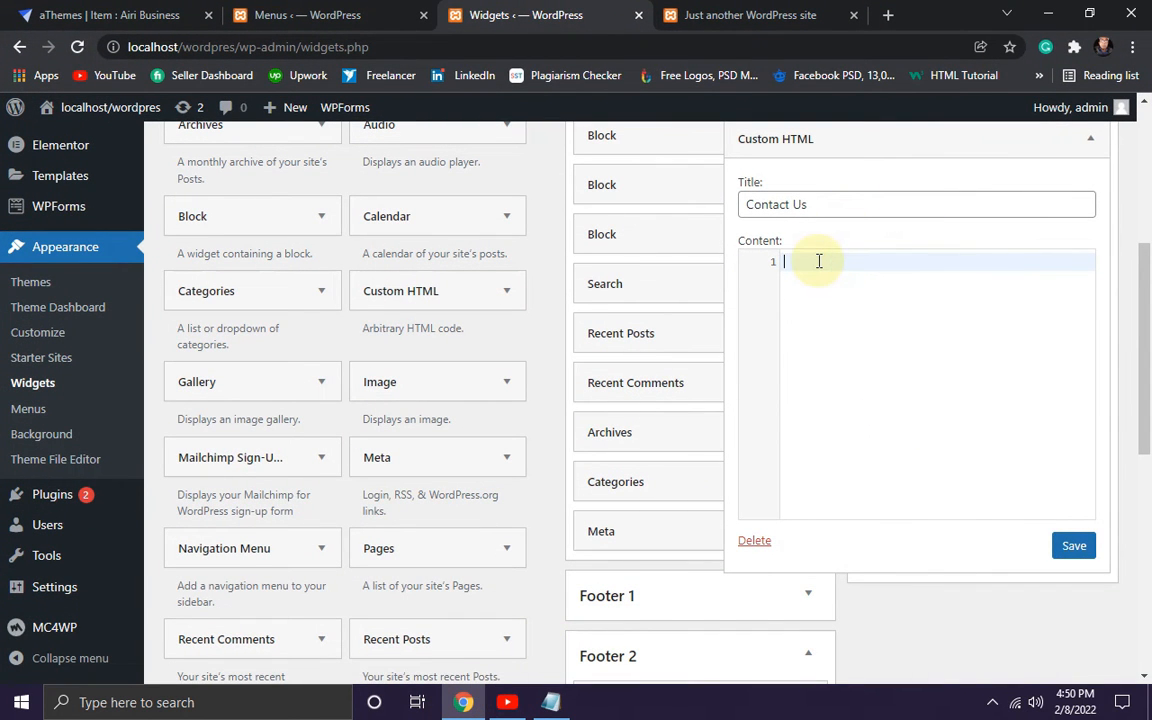
key("ctrl+v")
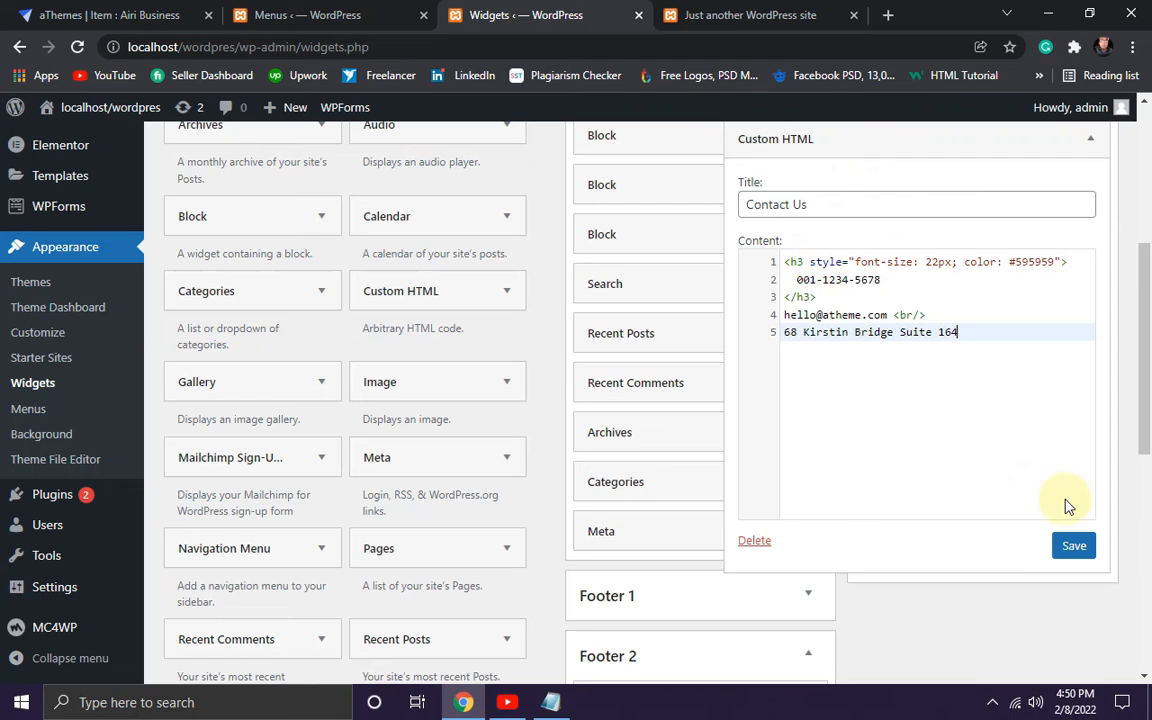
left_click(1075, 548)
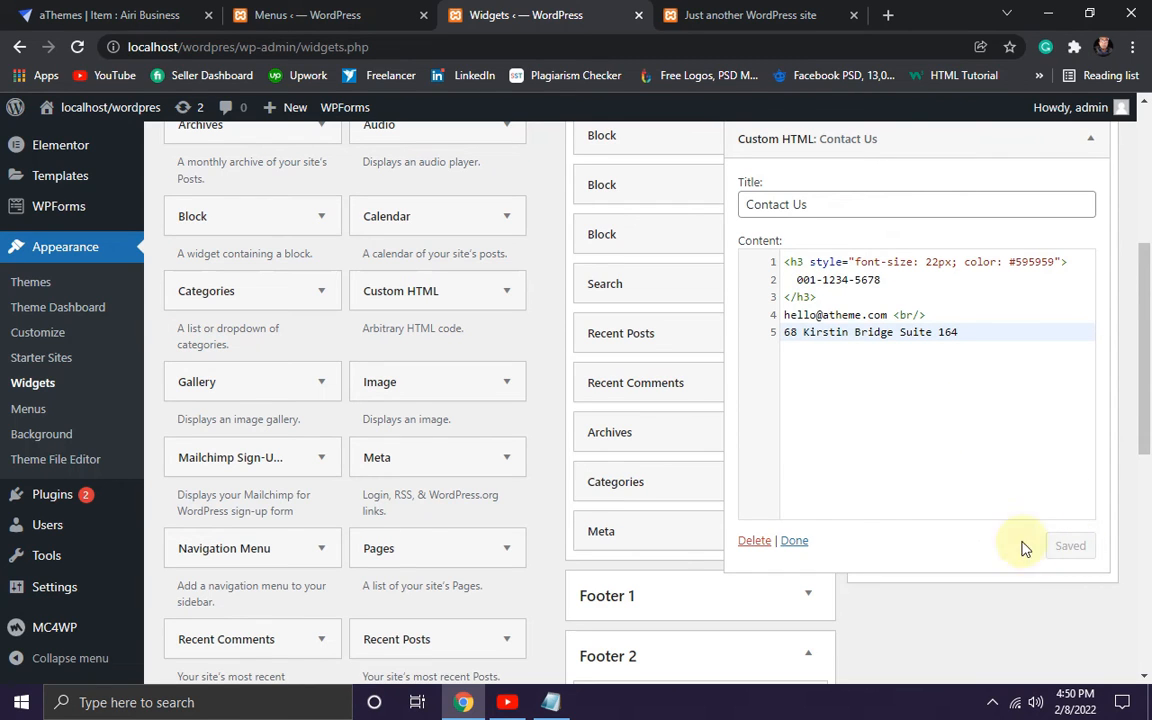
left_click(795, 541)
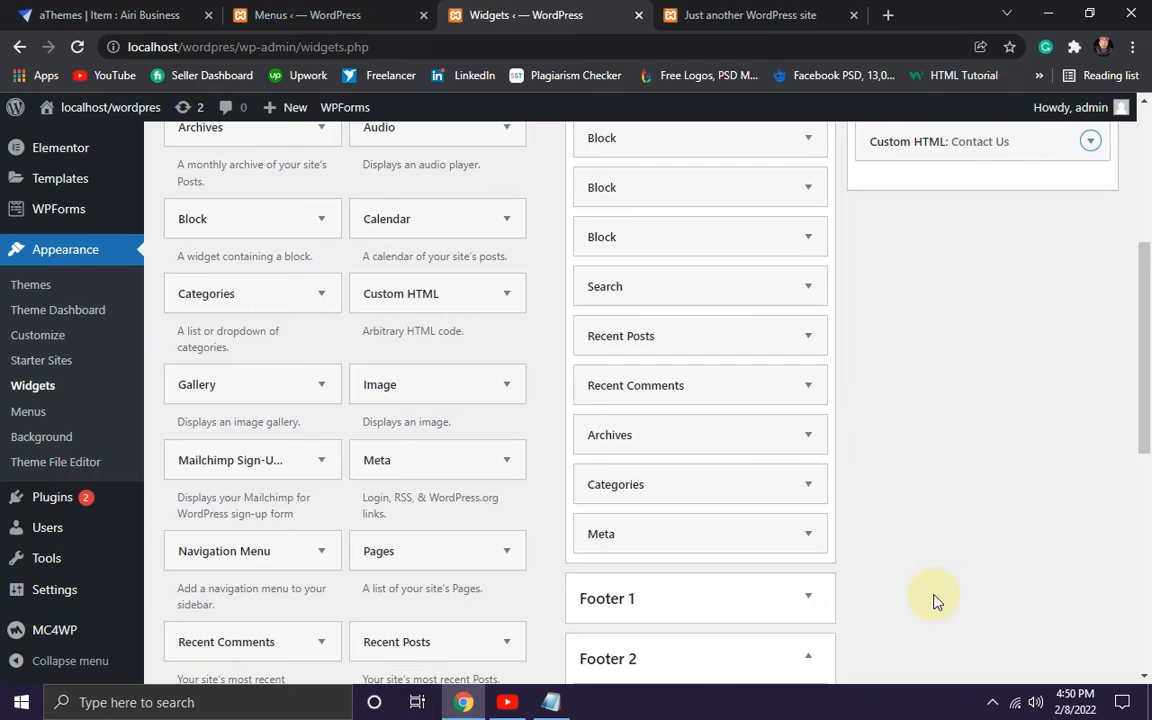
Reload the local site and compare its Contact Us footer column with the demo's, including the social icons.
left_click(776, 10)
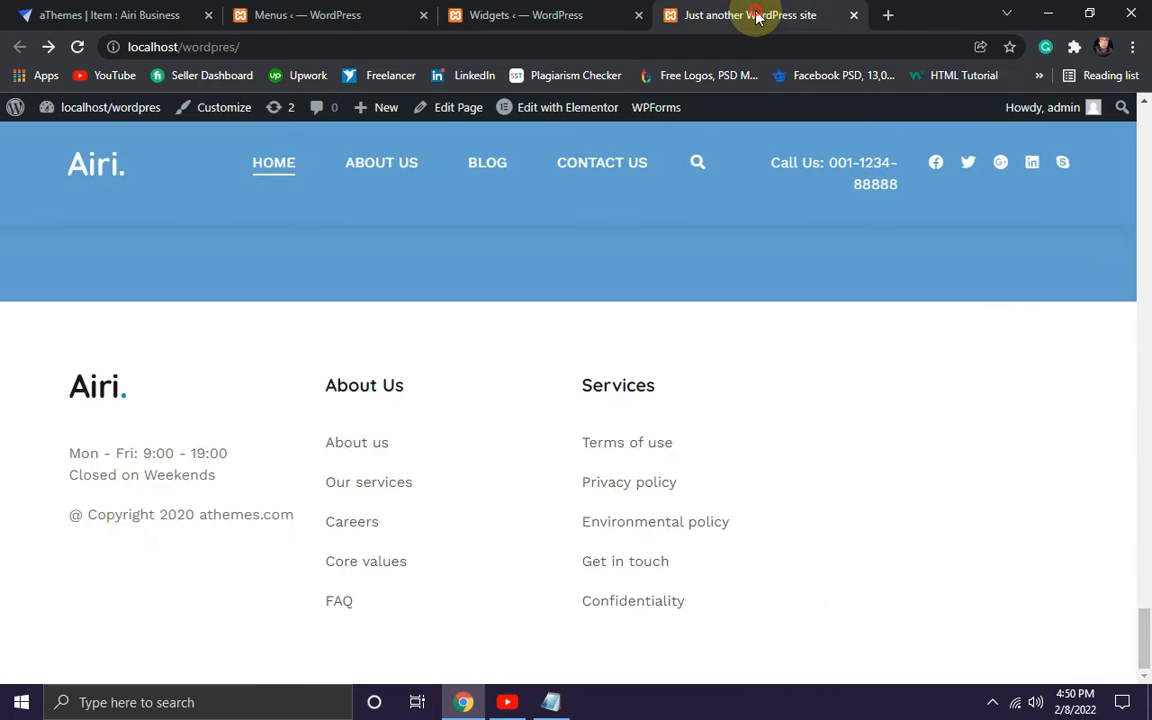
left_click(76, 49)
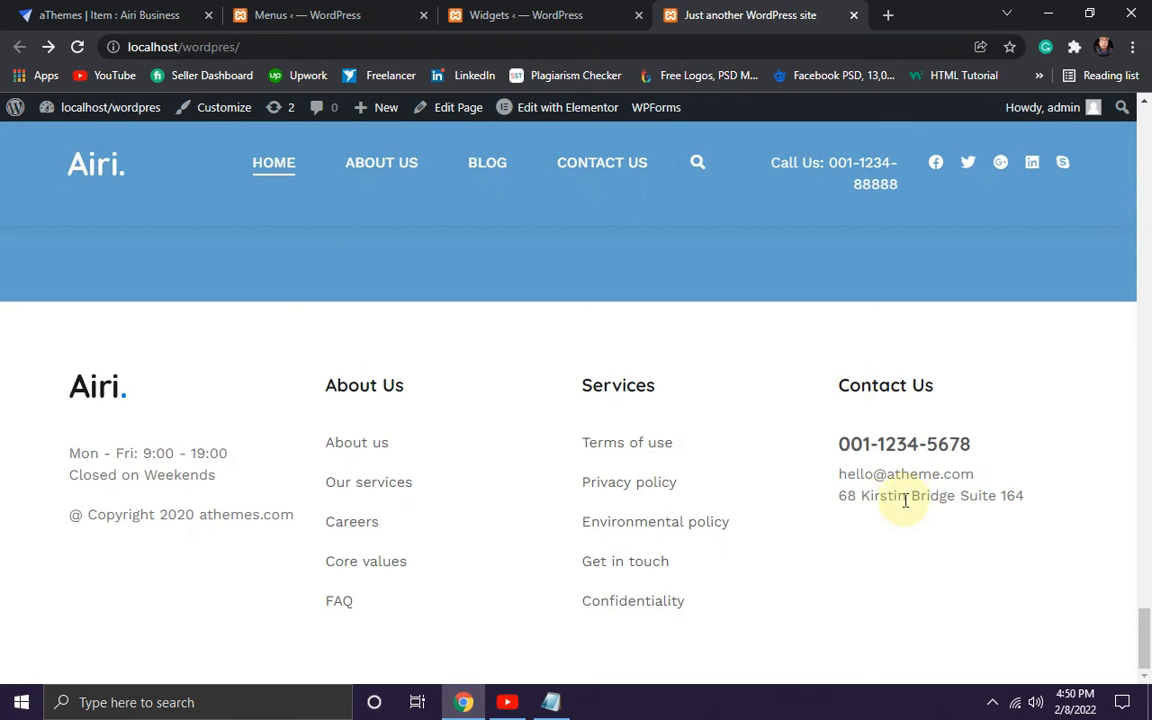
left_click(112, 15)
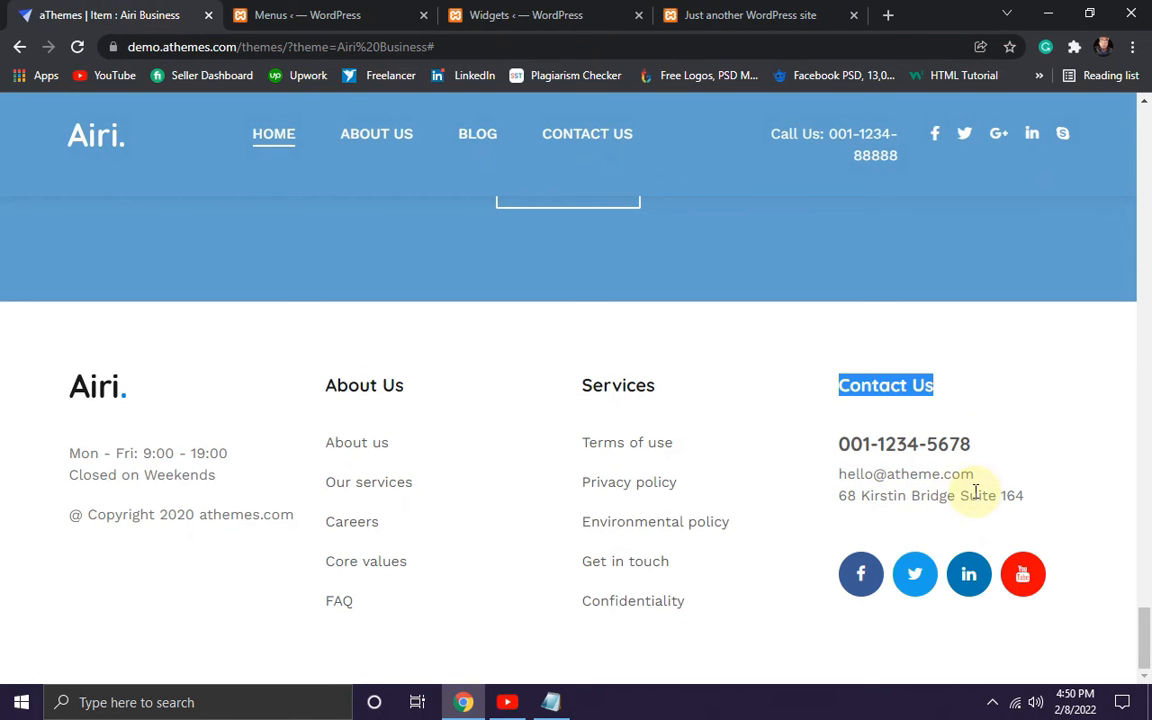
left_click(972, 438)
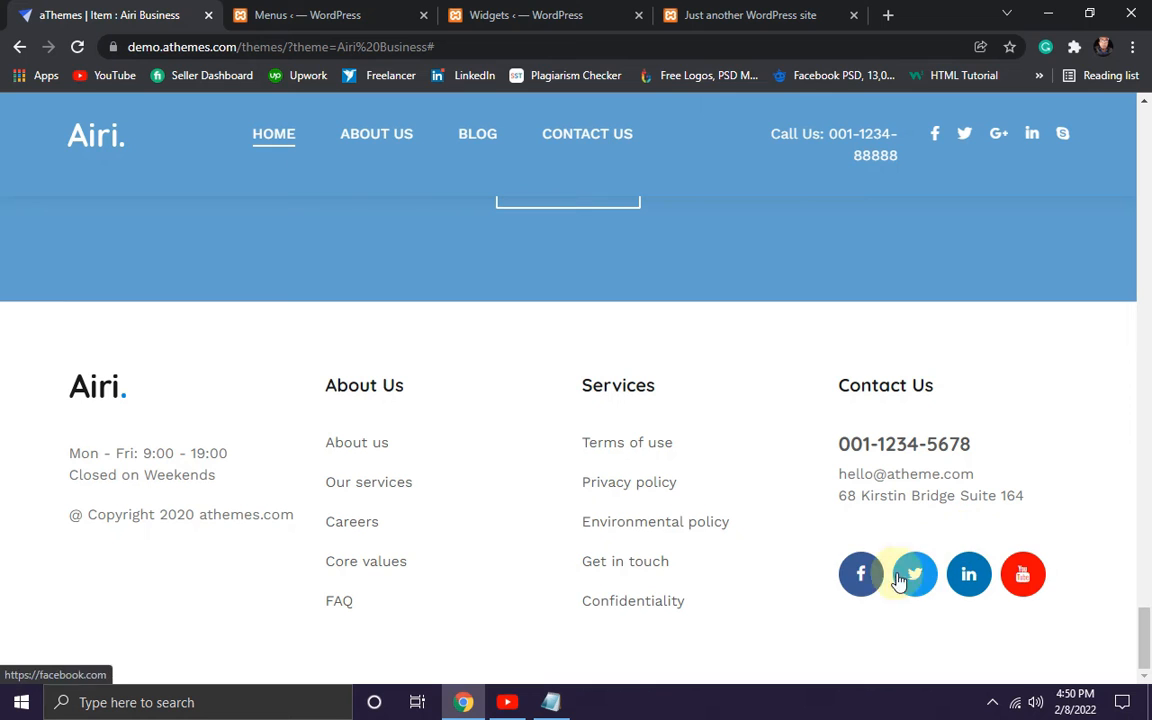
Switch to the Menus admin page and create a new menu named "Social".
left_click(318, 12)
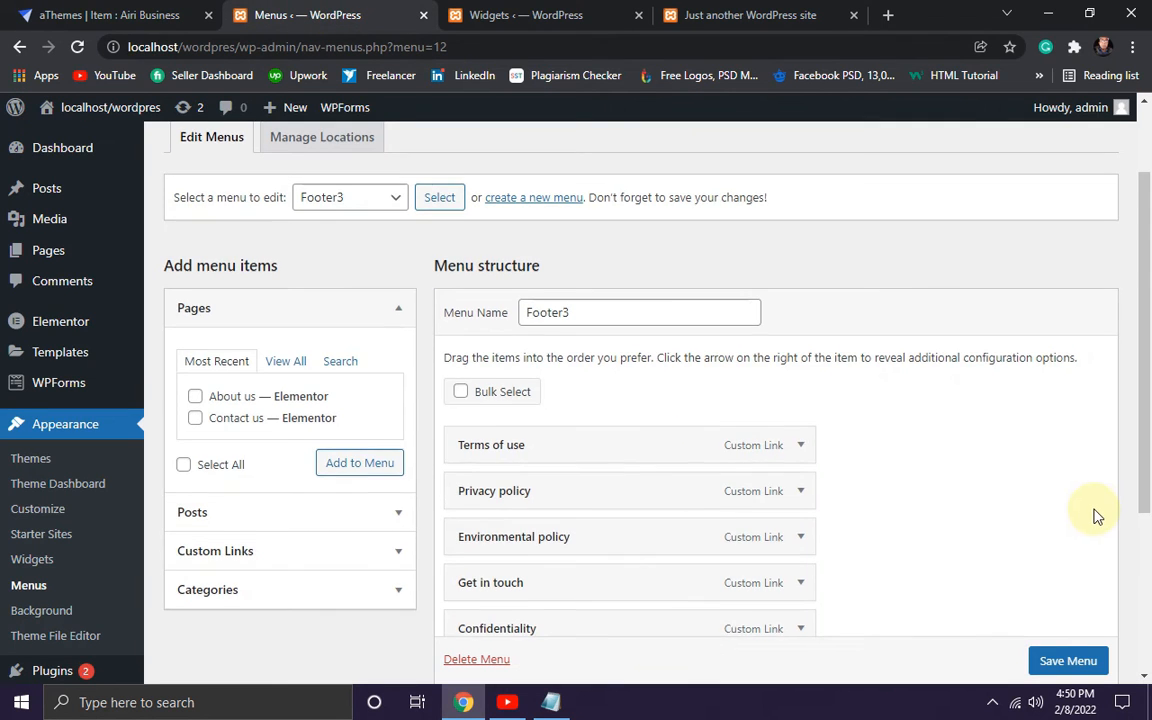
scroll(1000, 505, "down", 2)
scroll(848, 470, "up", 4)
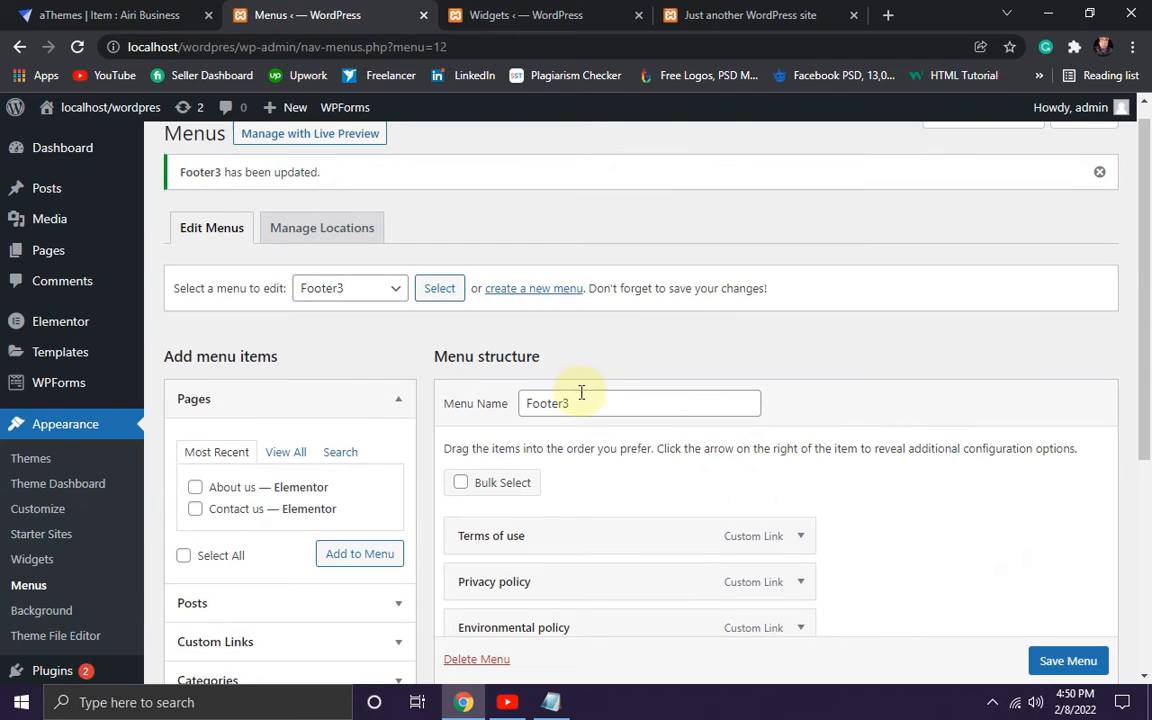
left_click(524, 296)
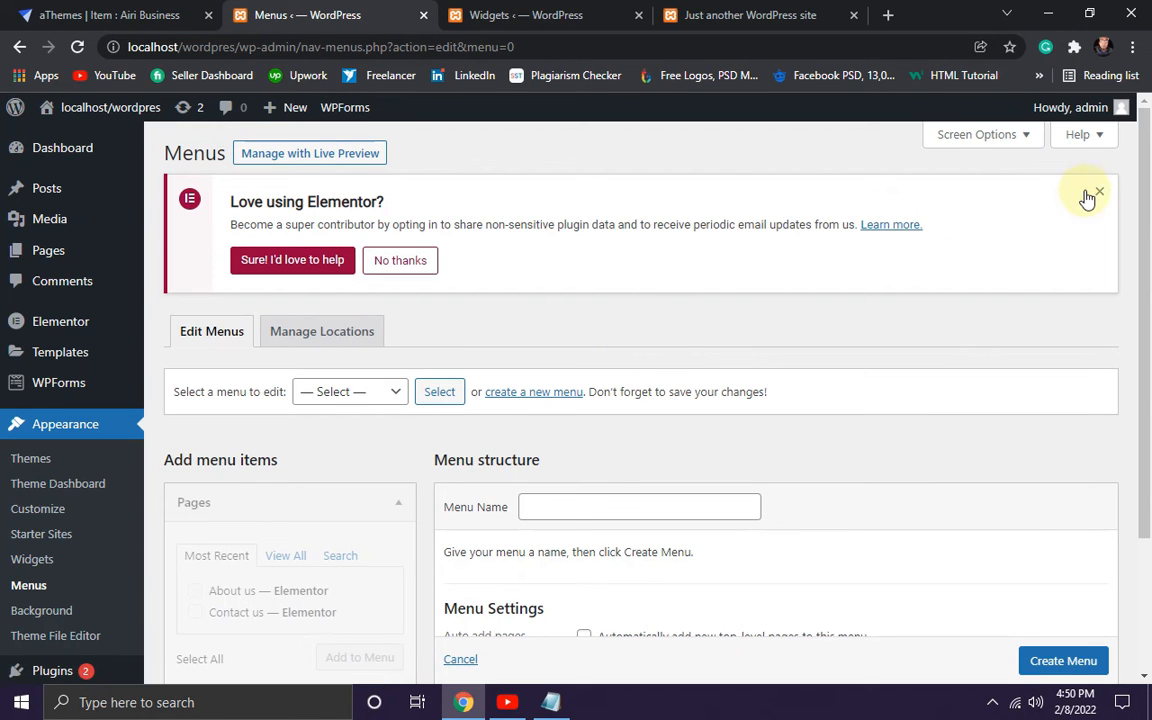
left_click(1096, 194)
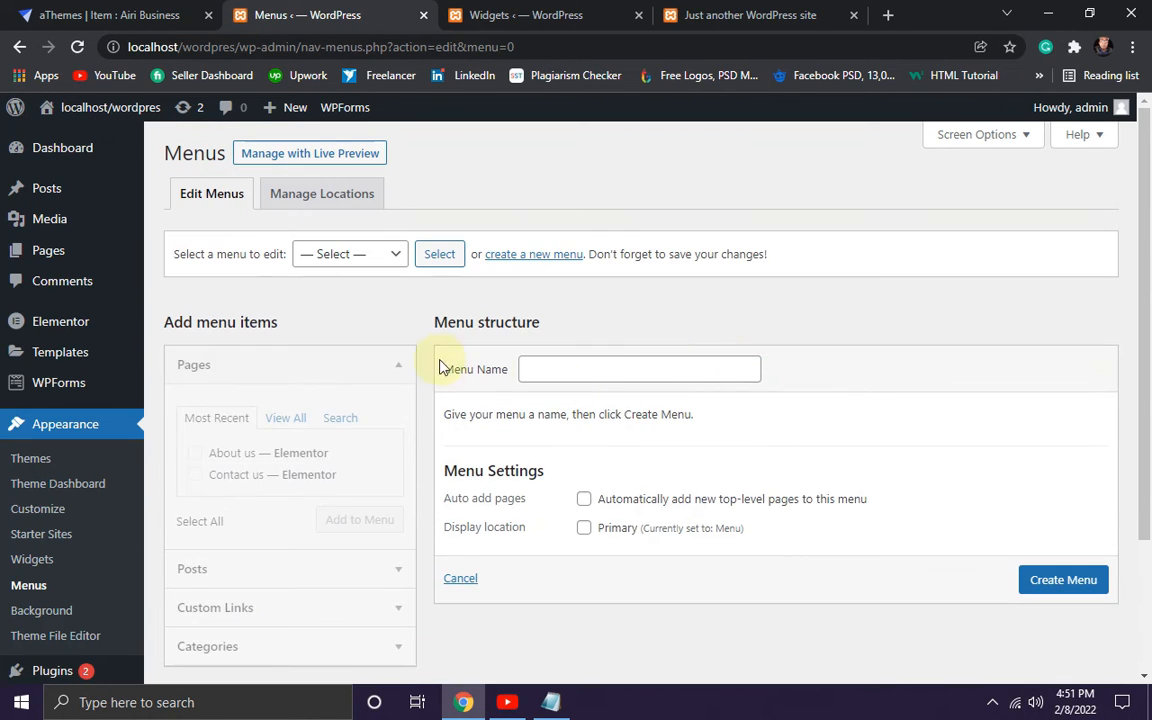
left_click(560, 368)
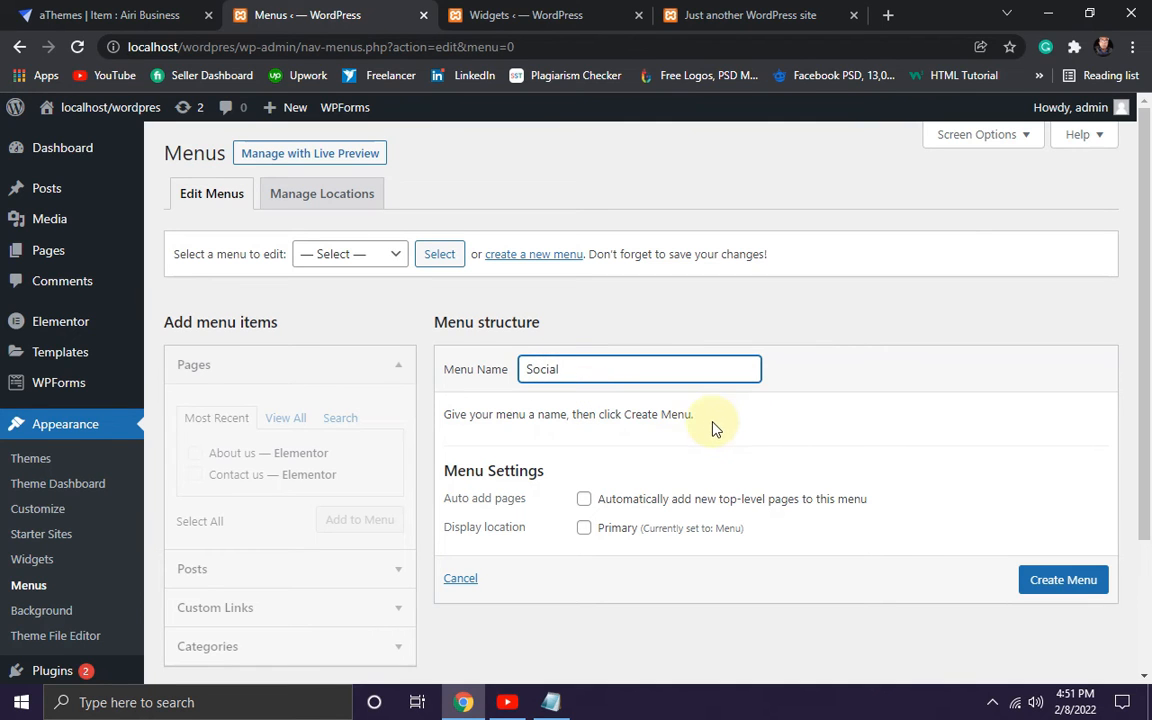
scroll(712, 425, "down", 1)
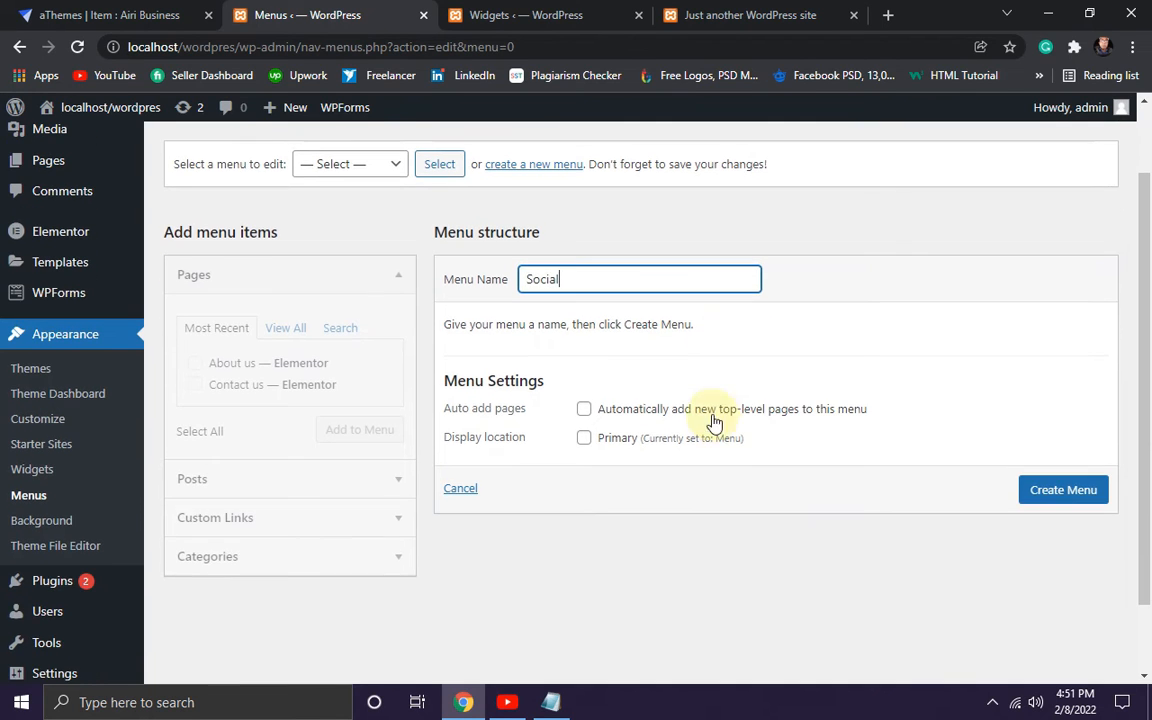
left_click(1066, 494)
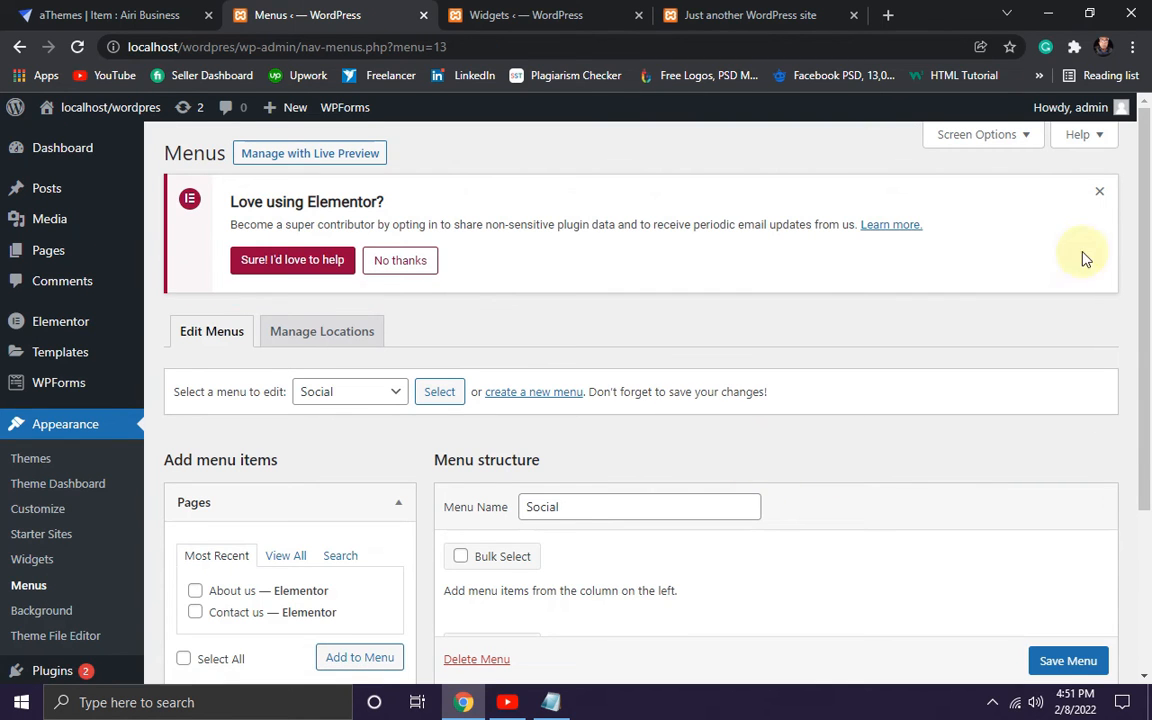
left_click(1105, 198)
scroll(733, 404, "down", 2)
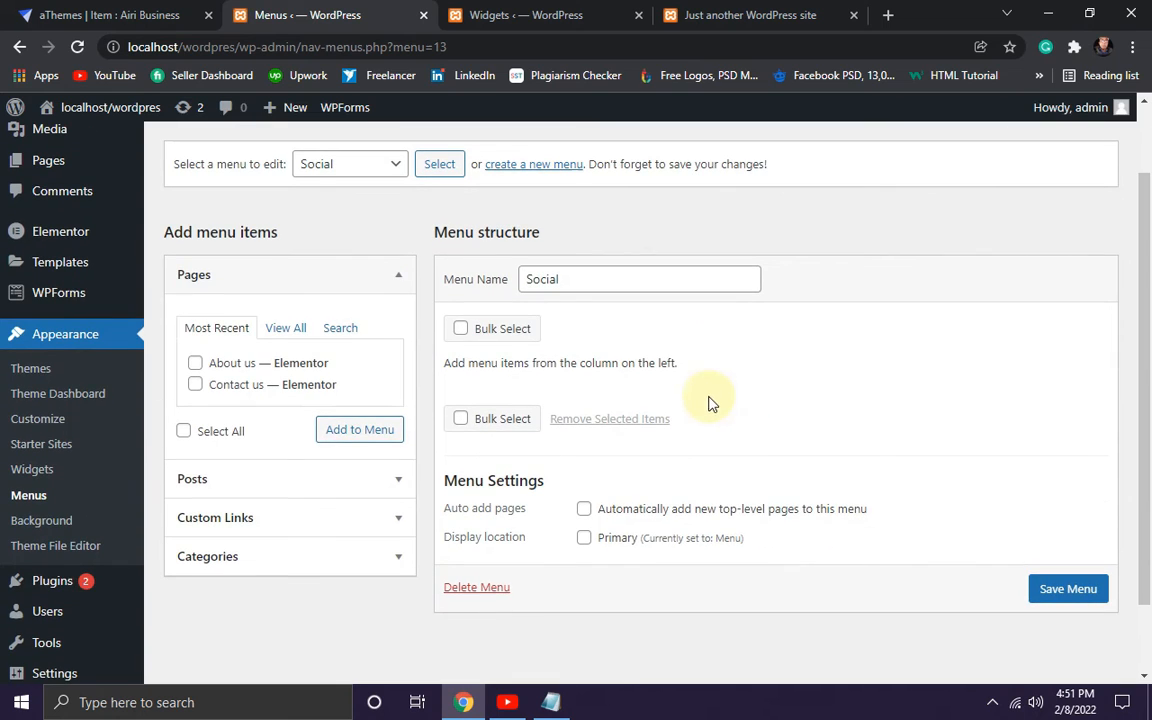
left_click(258, 520)
left_click(274, 411)
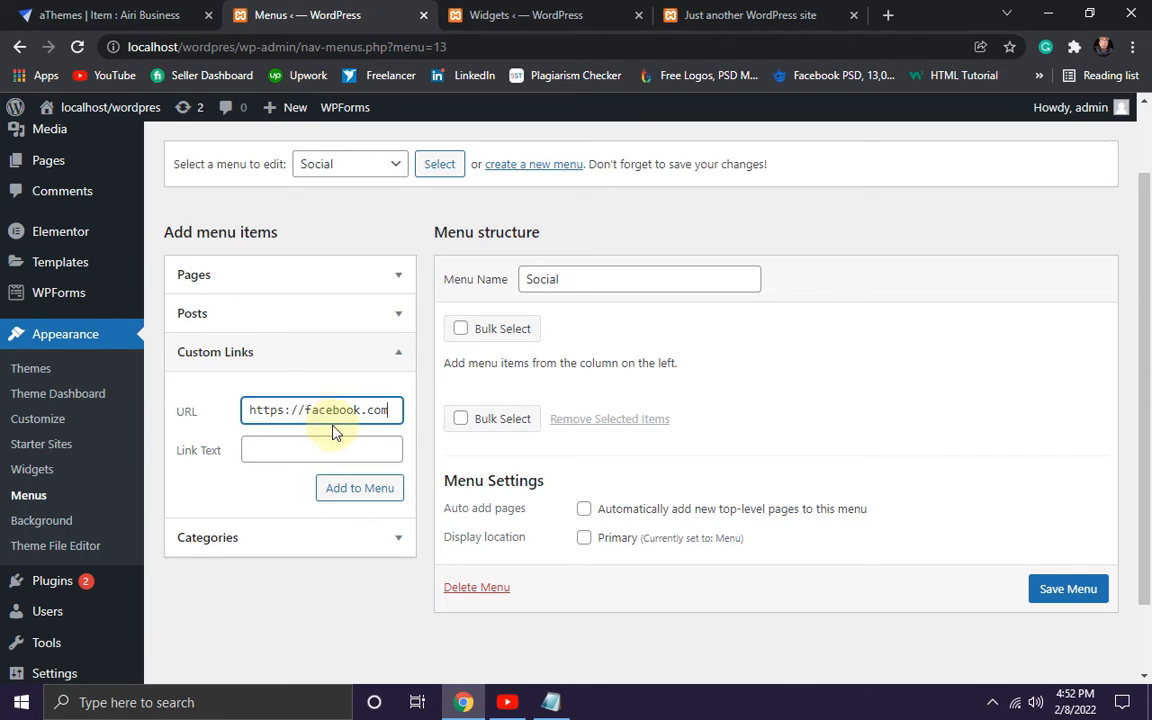
left_click_drag(393, 411, 250, 410)
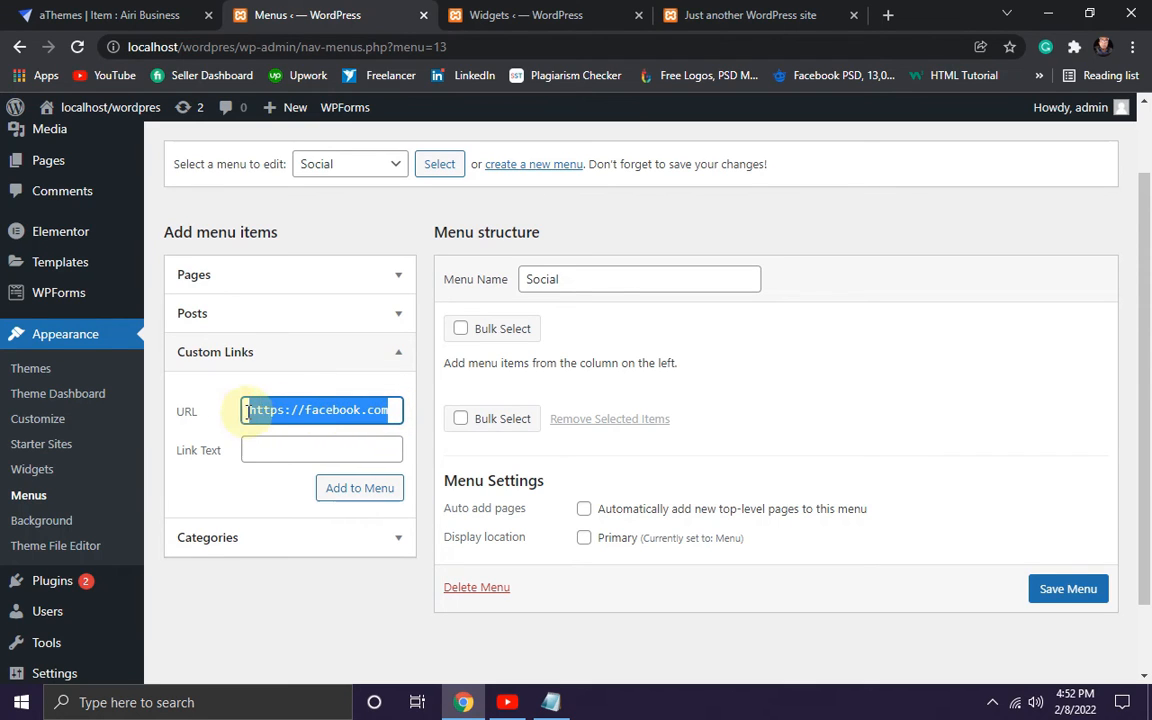
left_click(390, 411)
left_click_drag(390, 411, 226, 411)
key("ctrl+c")
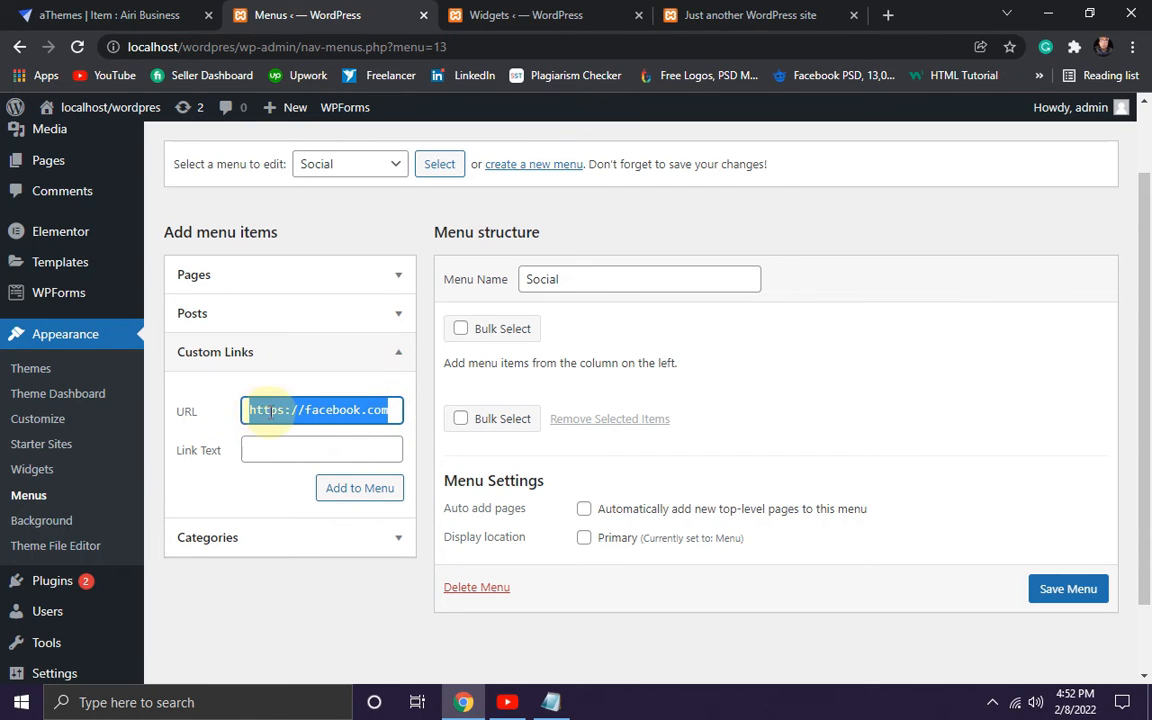
Set the custom link's text to "facebook", add it to the Social menu, and save the menu.
left_click(295, 451)
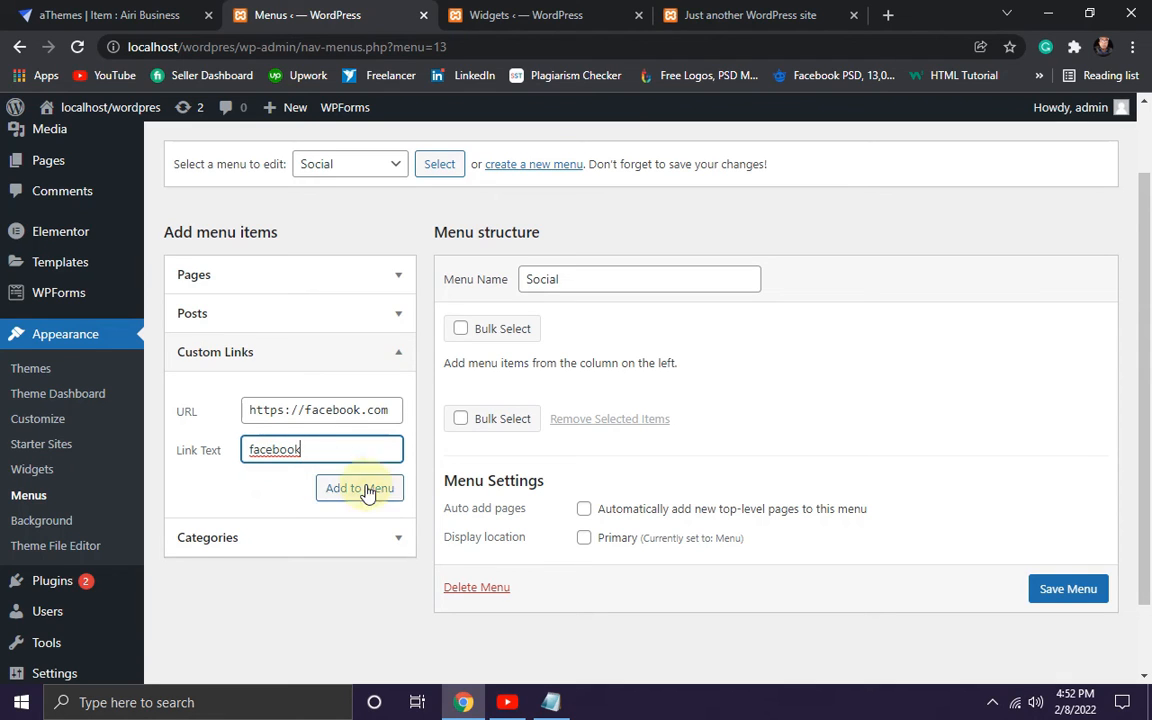
left_click(357, 492)
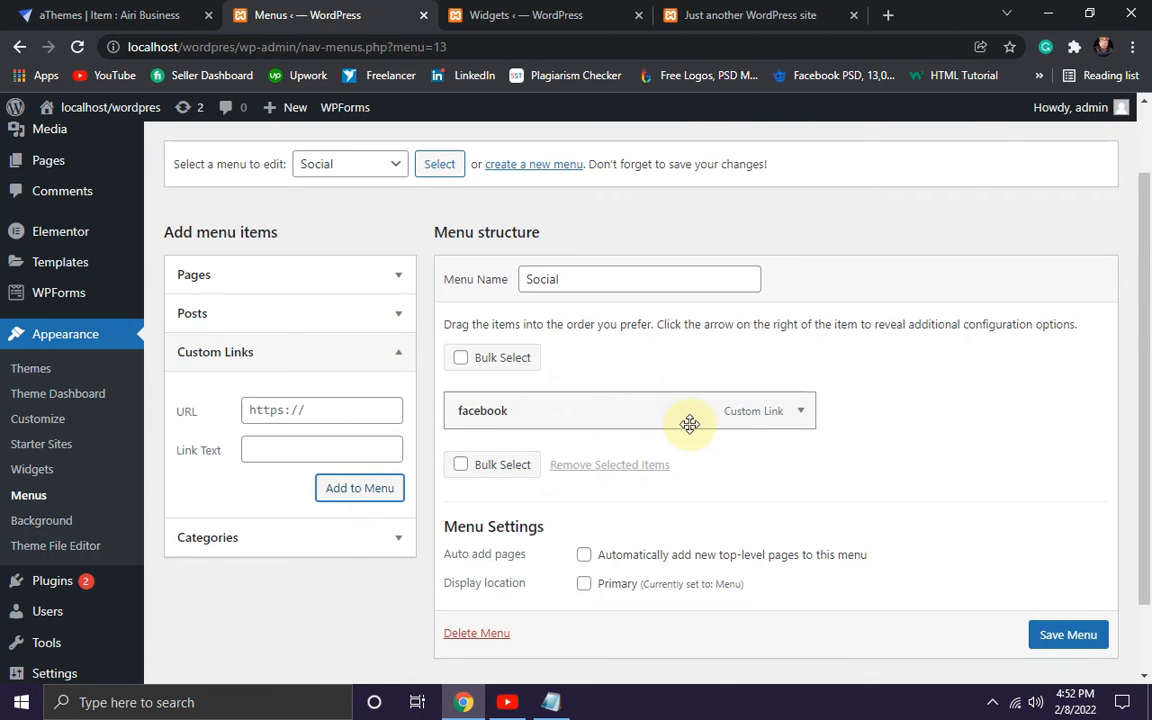
scroll(663, 398, "down", 1)
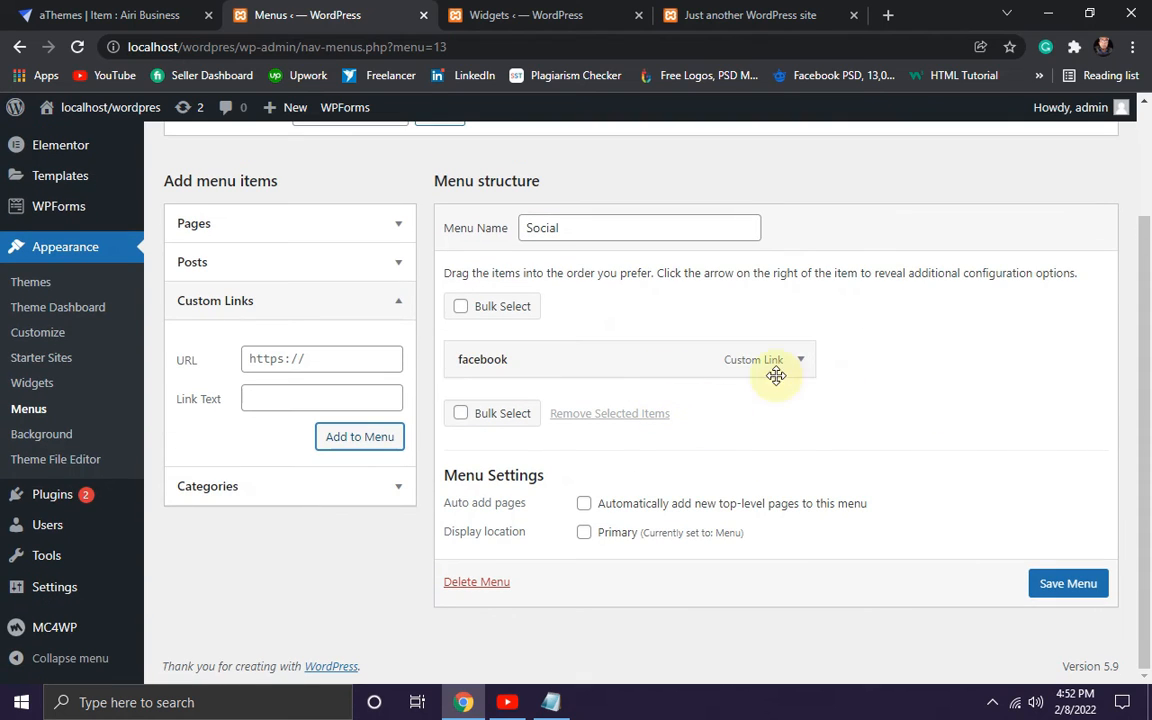
left_click(1070, 588)
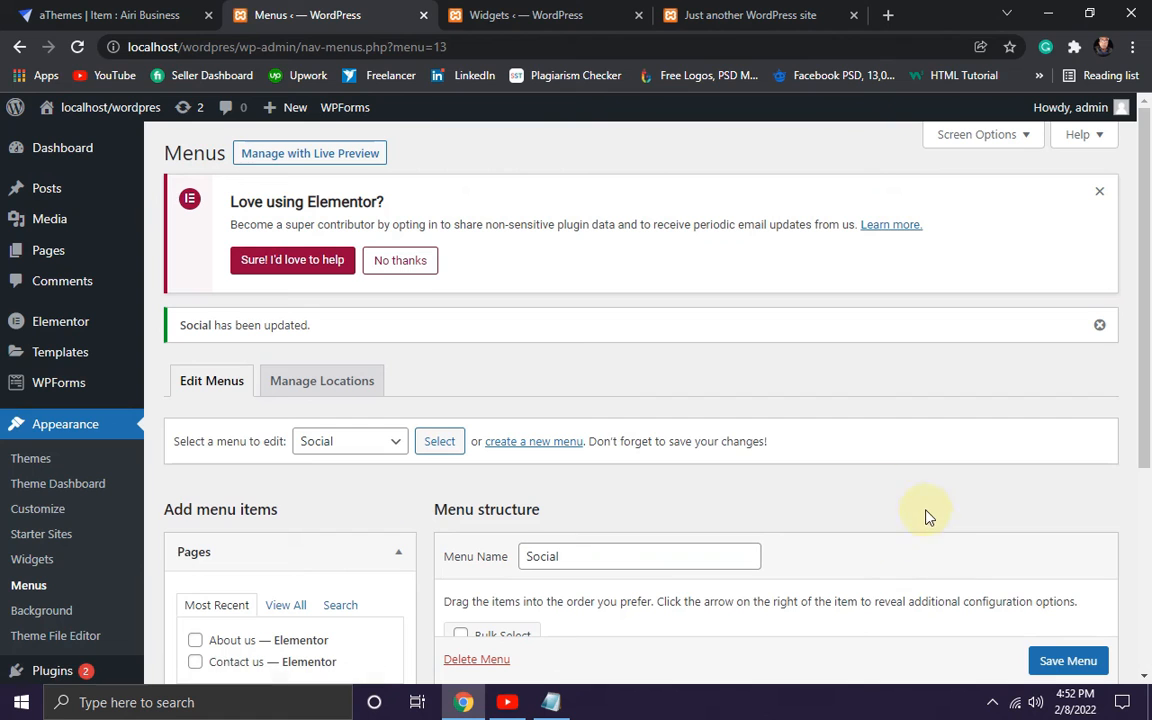
Reload the Widgets admin page and add an Airi: Social Profile widget to Footer 4, below the Contact Us widget.
left_click(488, 15)
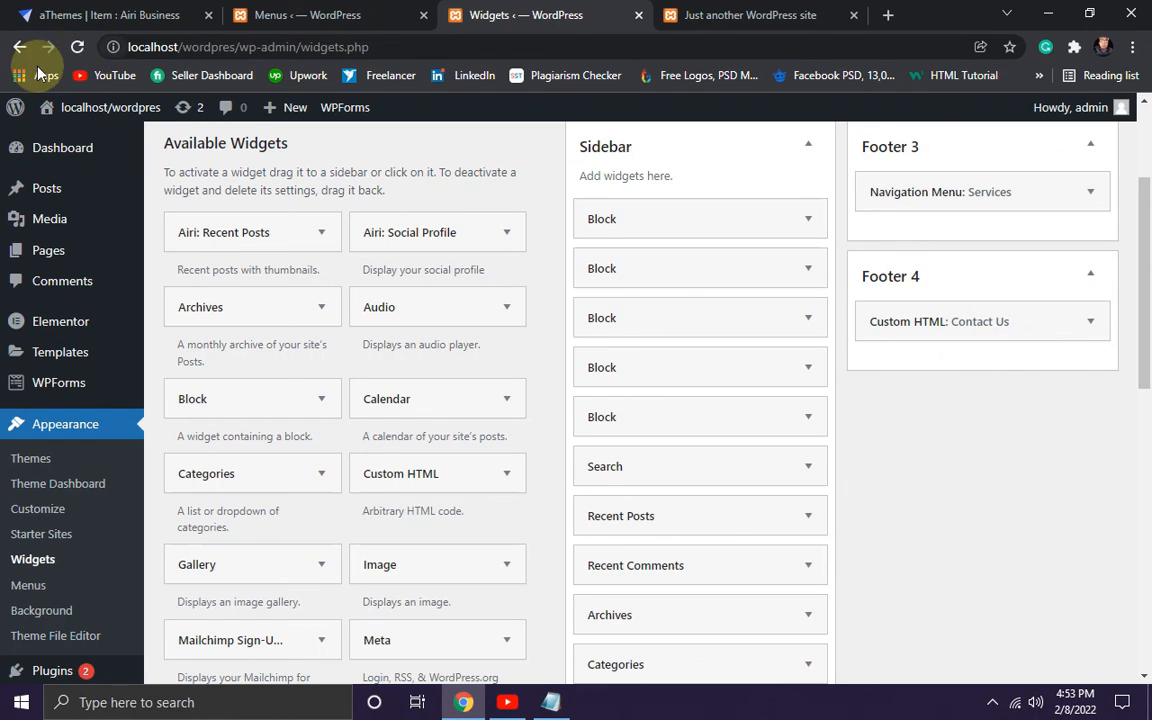
left_click(78, 48)
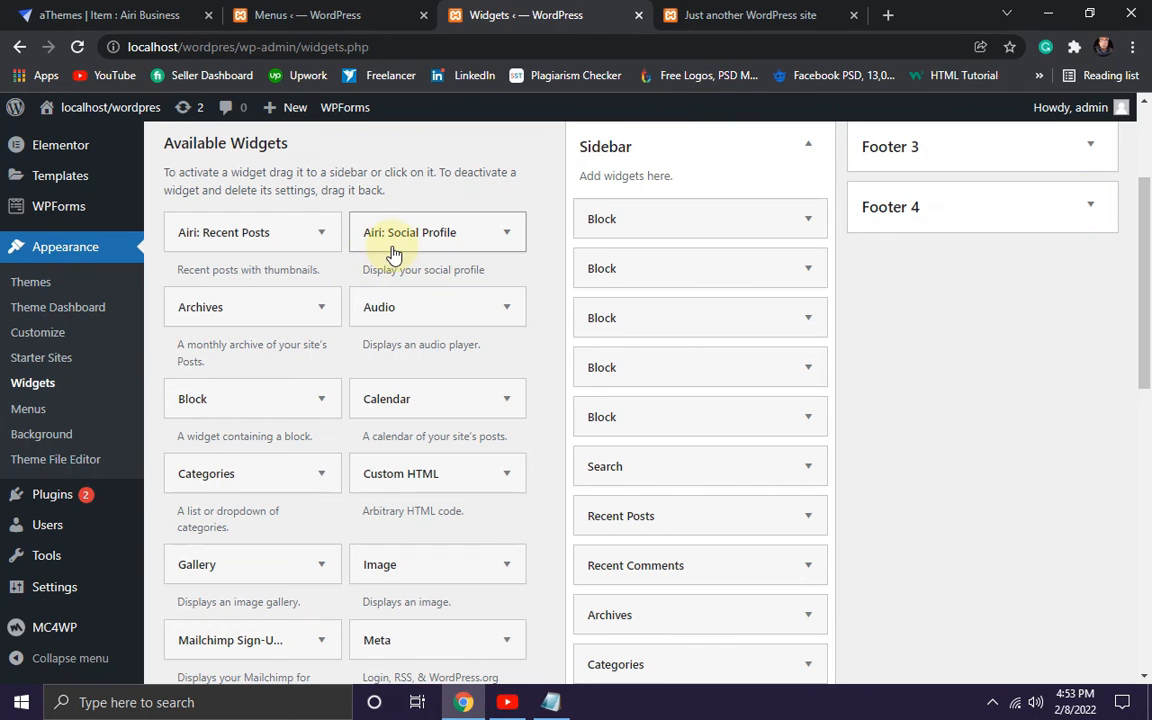
left_click_drag(405, 242, 949, 280)
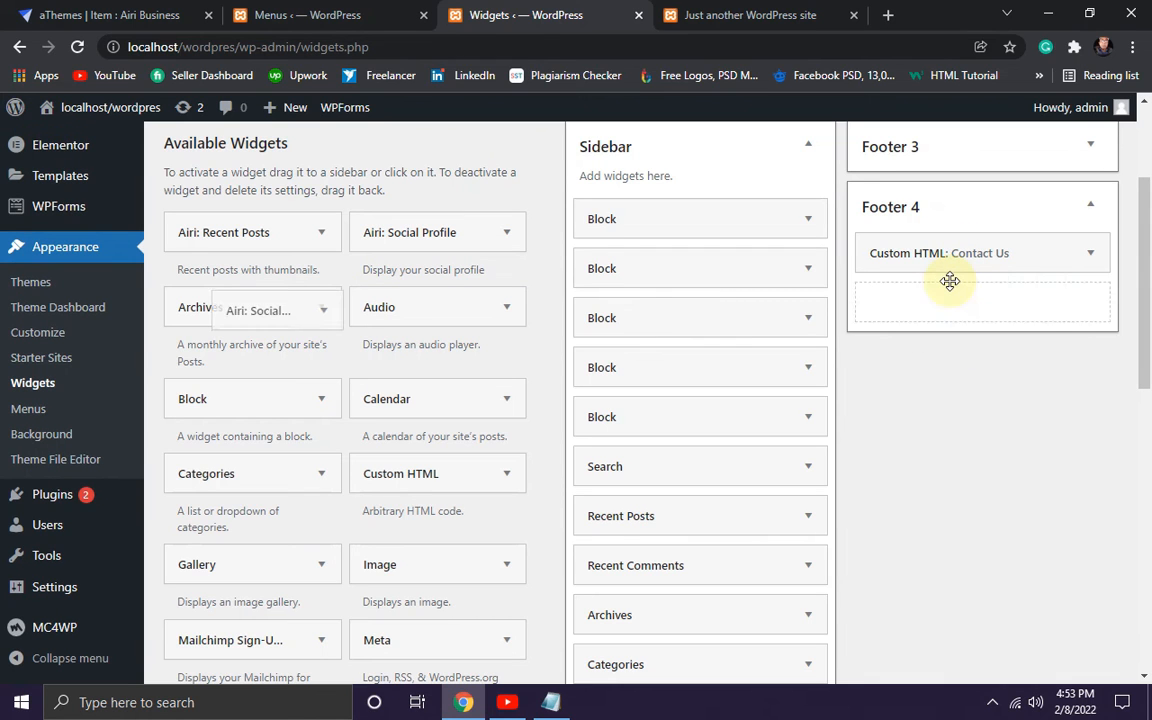
scroll(983, 322, "down", 1)
scroll(983, 330, "down", 1)
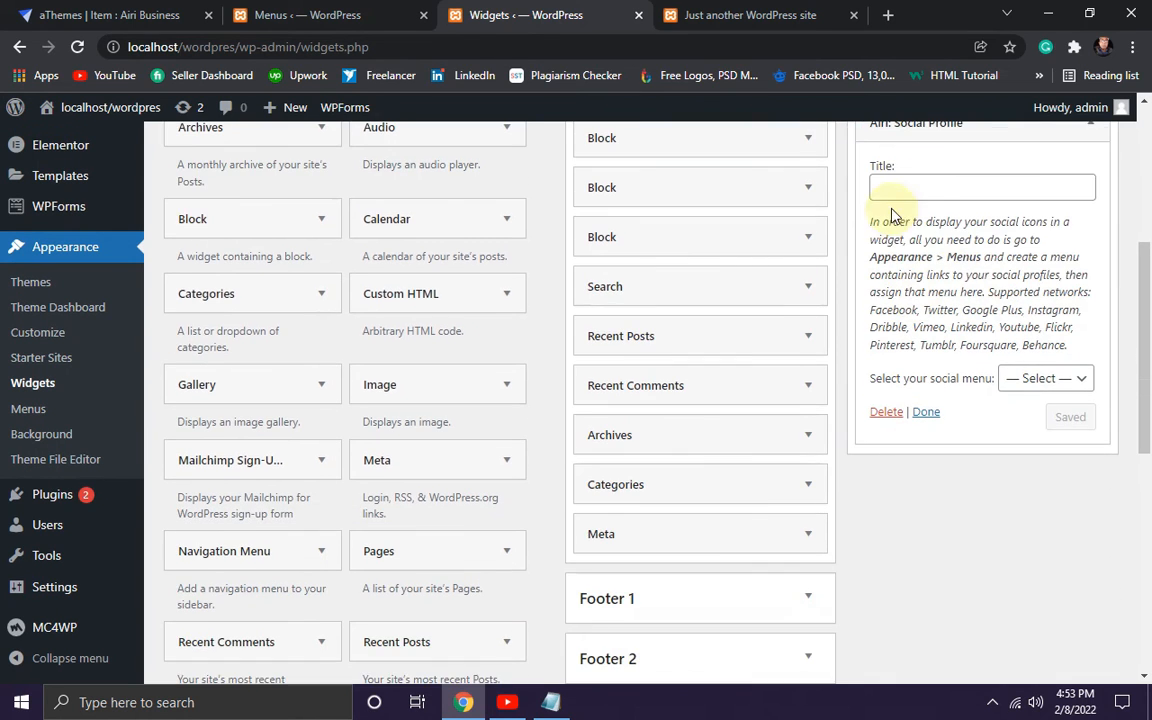
Assign the Social menu to the Social Profile widget, save it, and collapse the widget.
left_click(1043, 379)
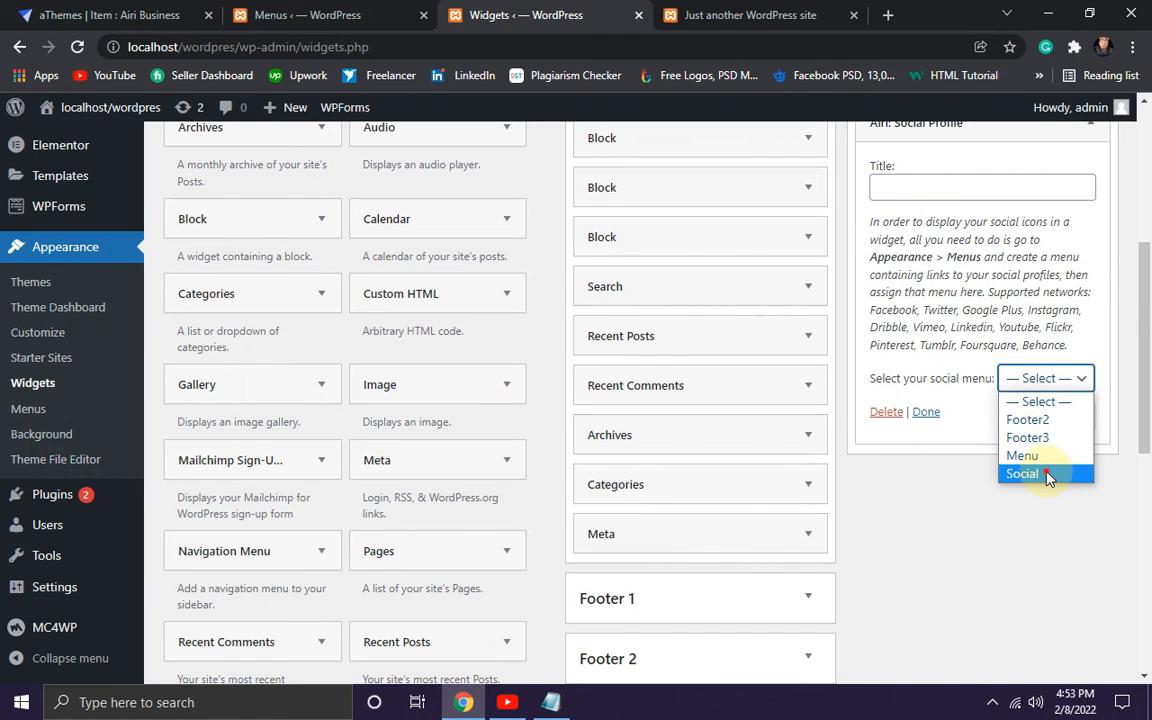
left_click(1047, 476)
left_click(1076, 423)
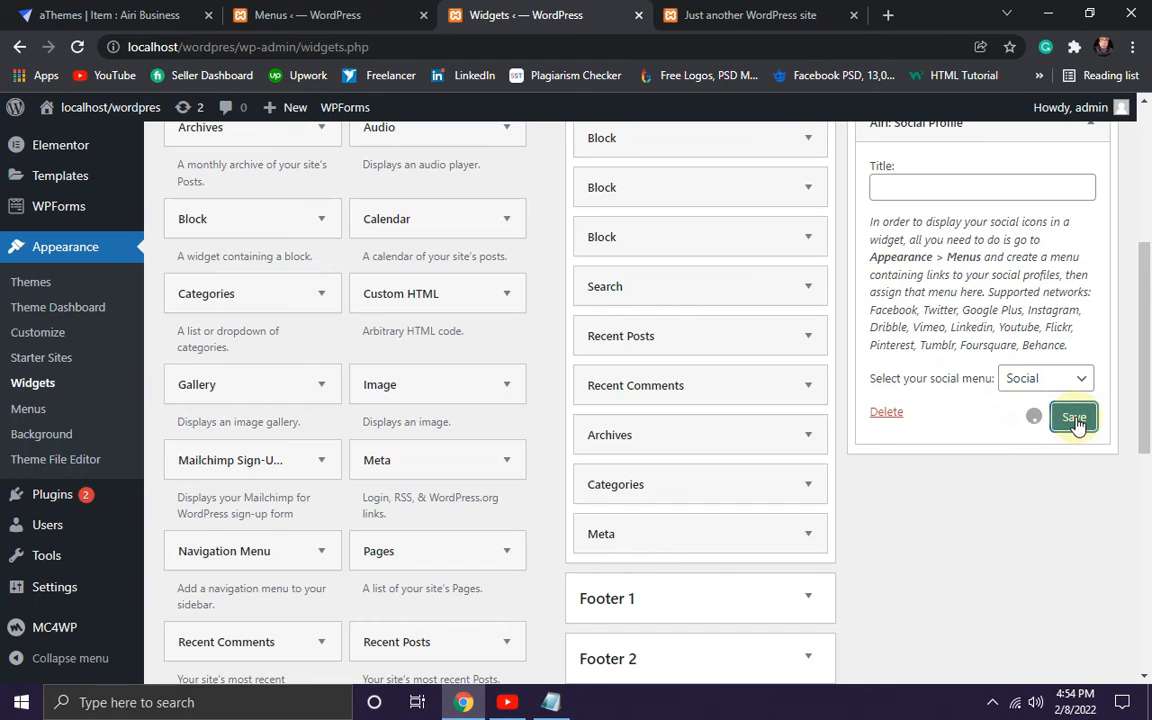
left_click(926, 414)
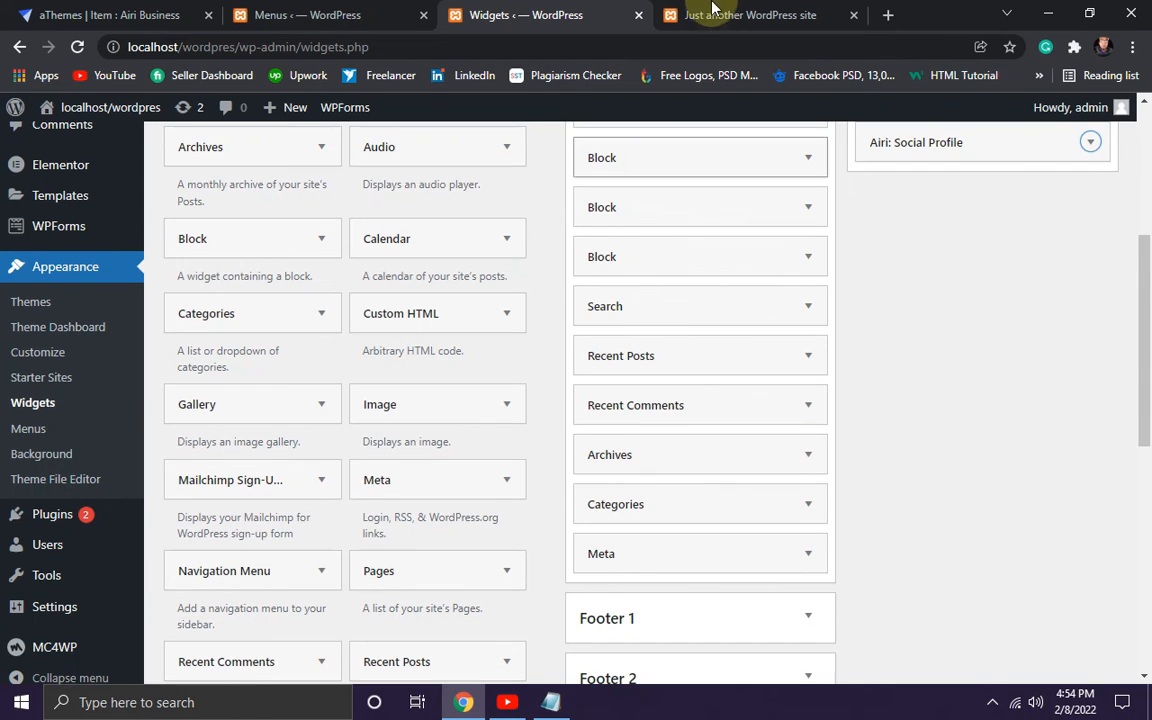
Reload the local site and compare the social icons in its Contact Us footer column with the demo's.
left_click(712, 12)
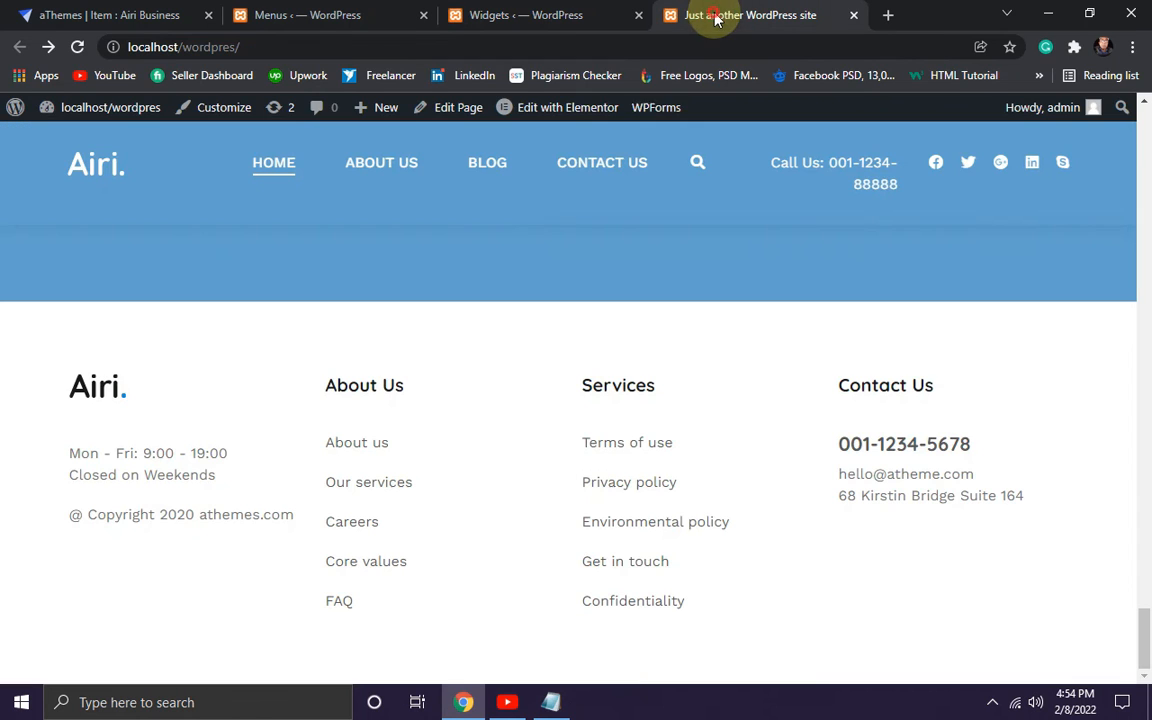
left_click(77, 47)
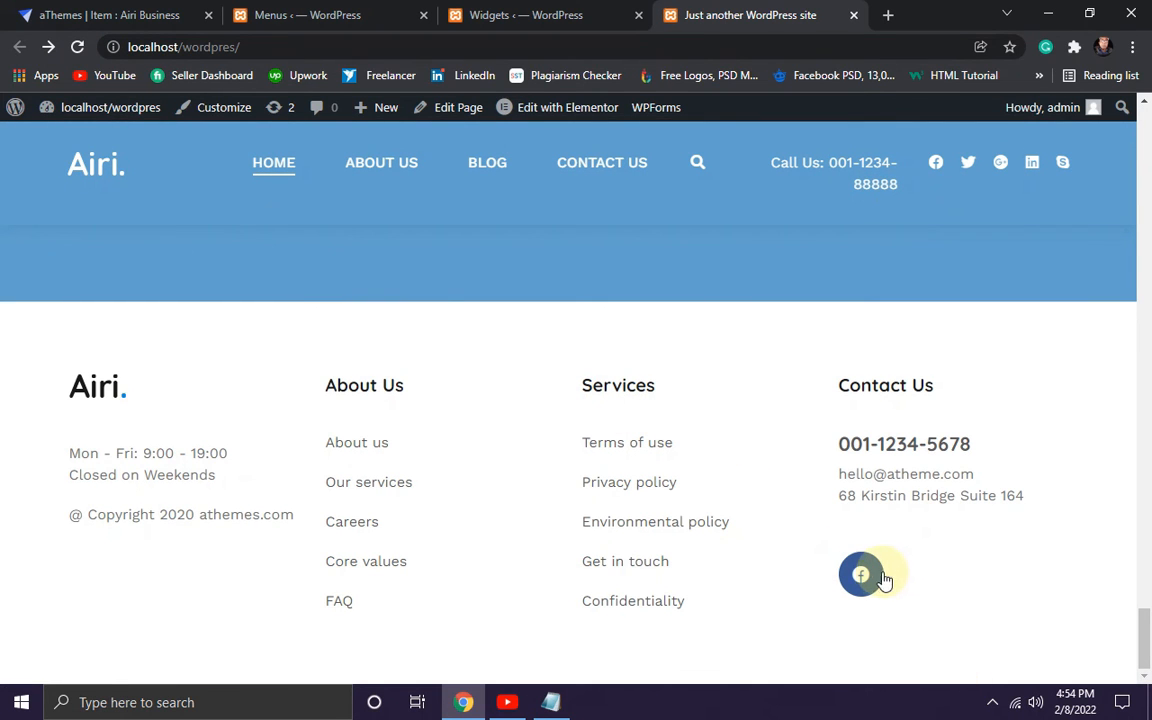
left_click(87, 27)
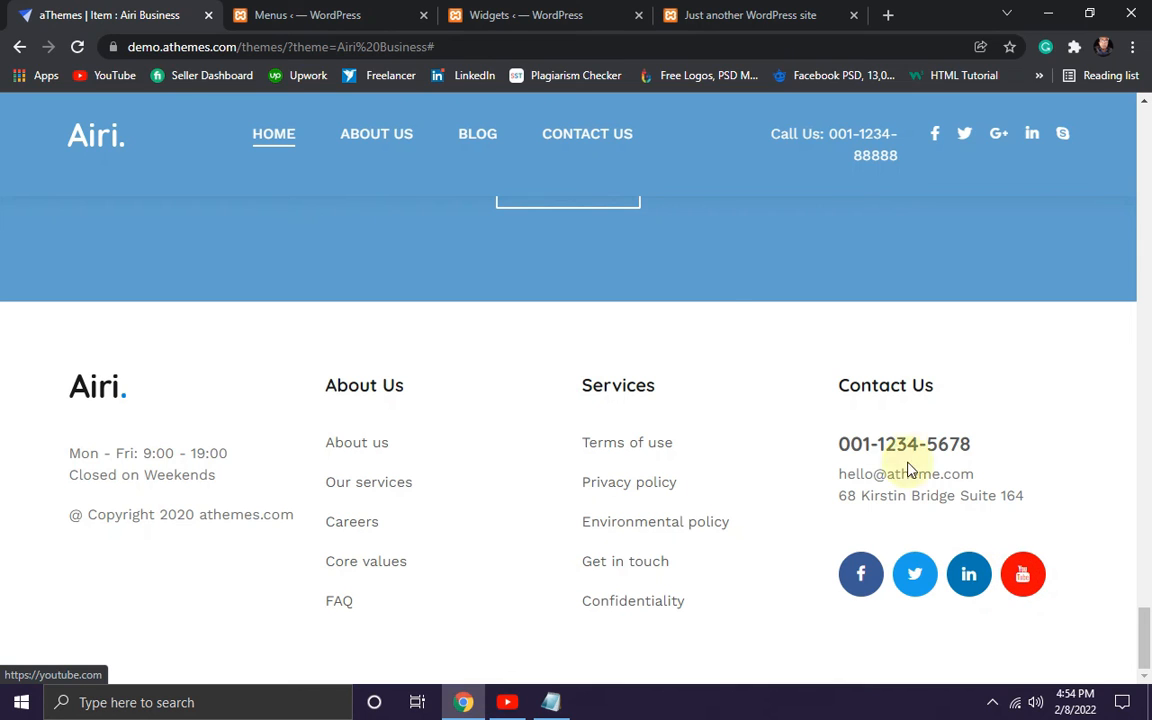
left_click(285, 15)
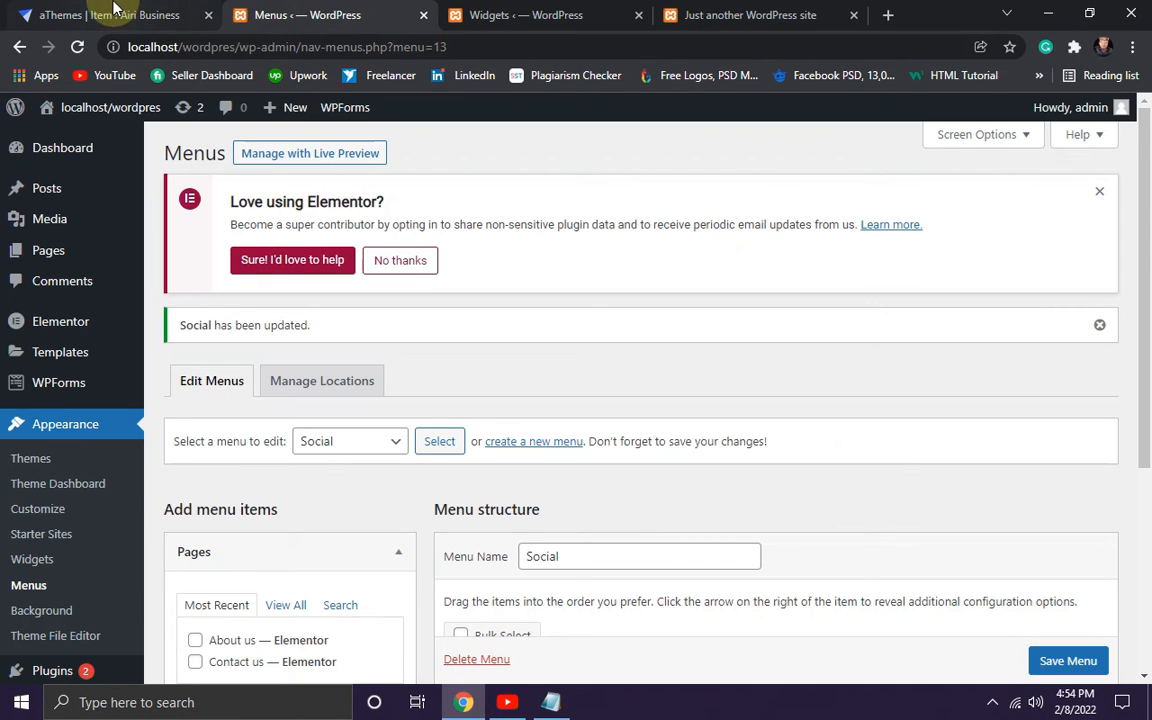
scroll(571, 267, "down", 5)
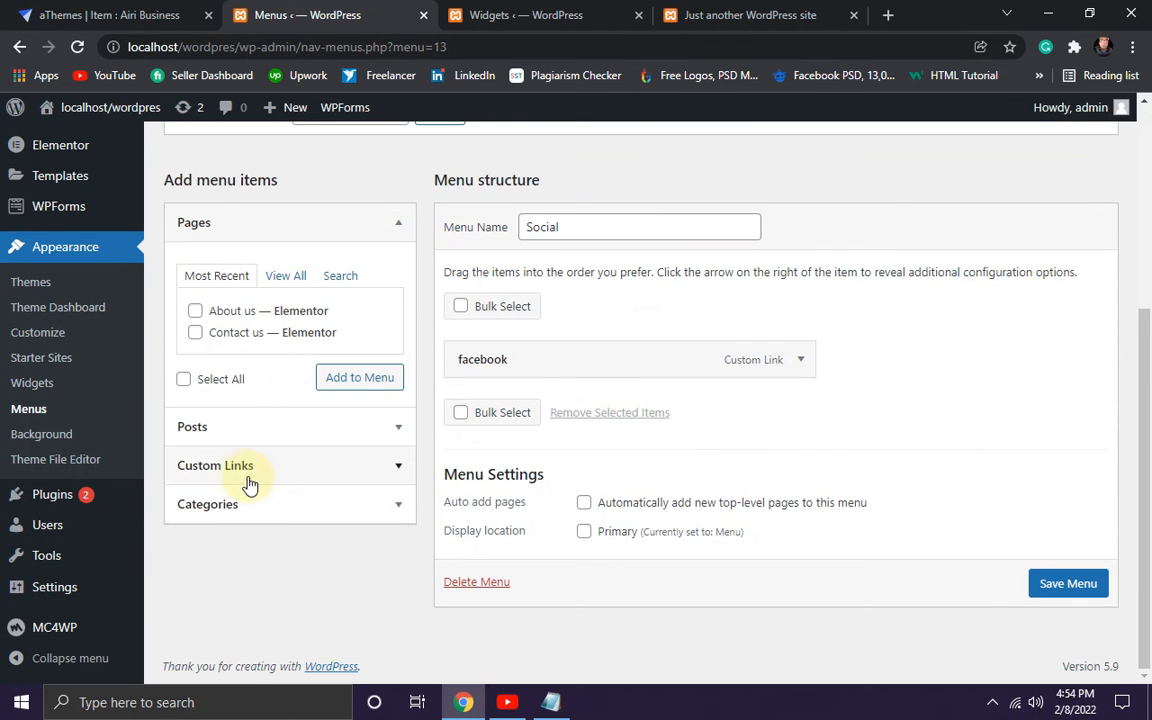
left_click(290, 467)
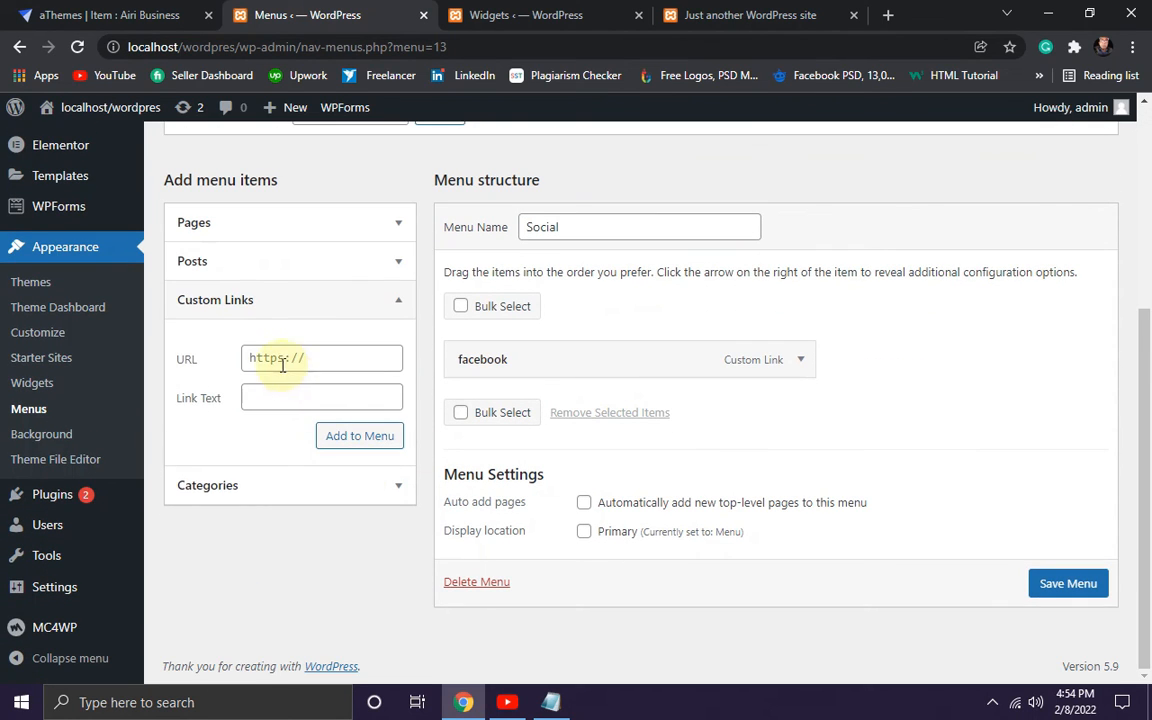
left_click(270, 358)
key("ctrl+v")
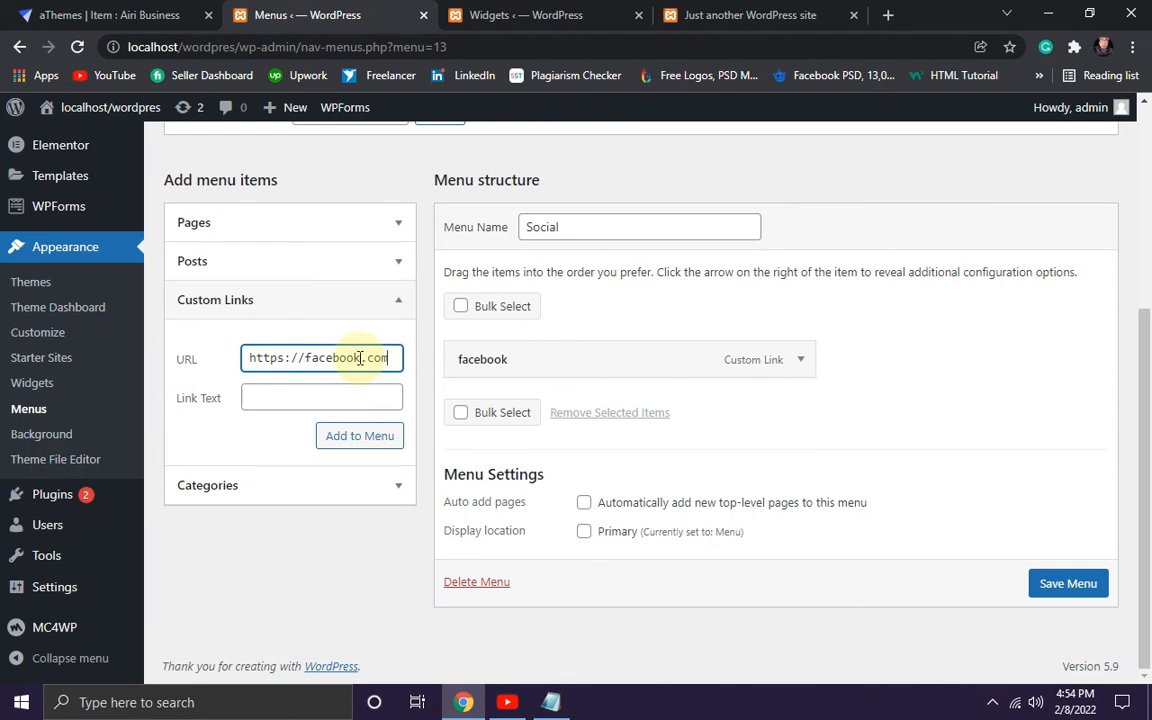
double_click(329, 357)
type("twitter")
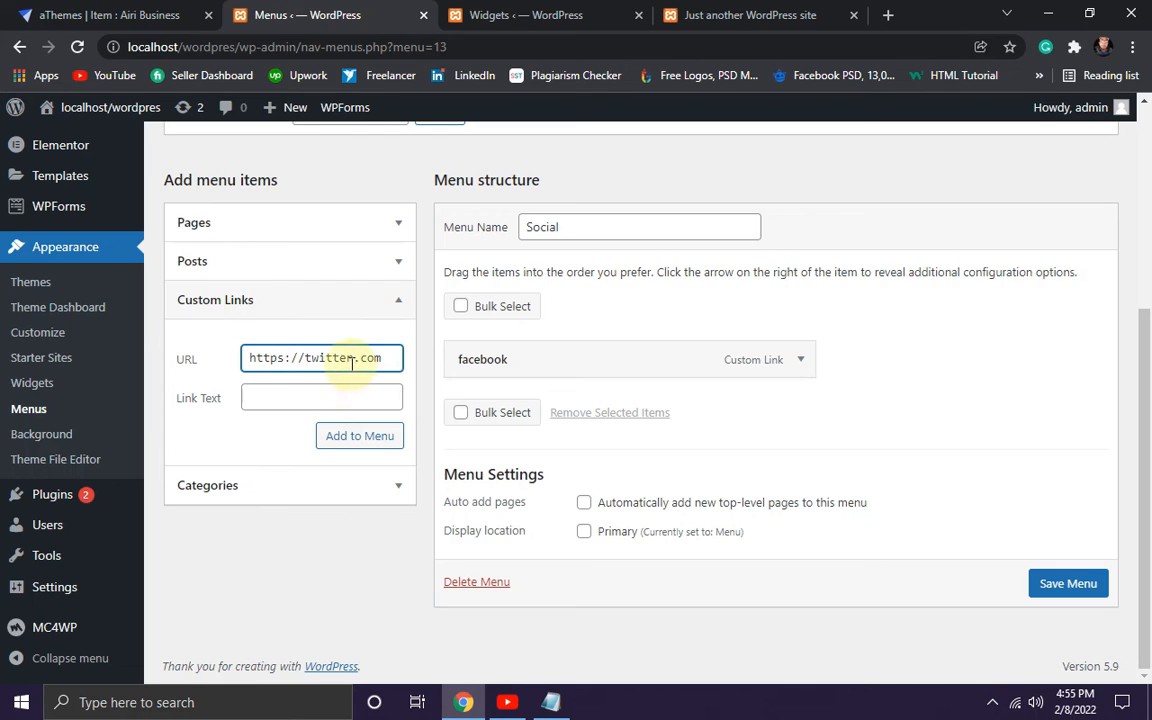
left_click(289, 396)
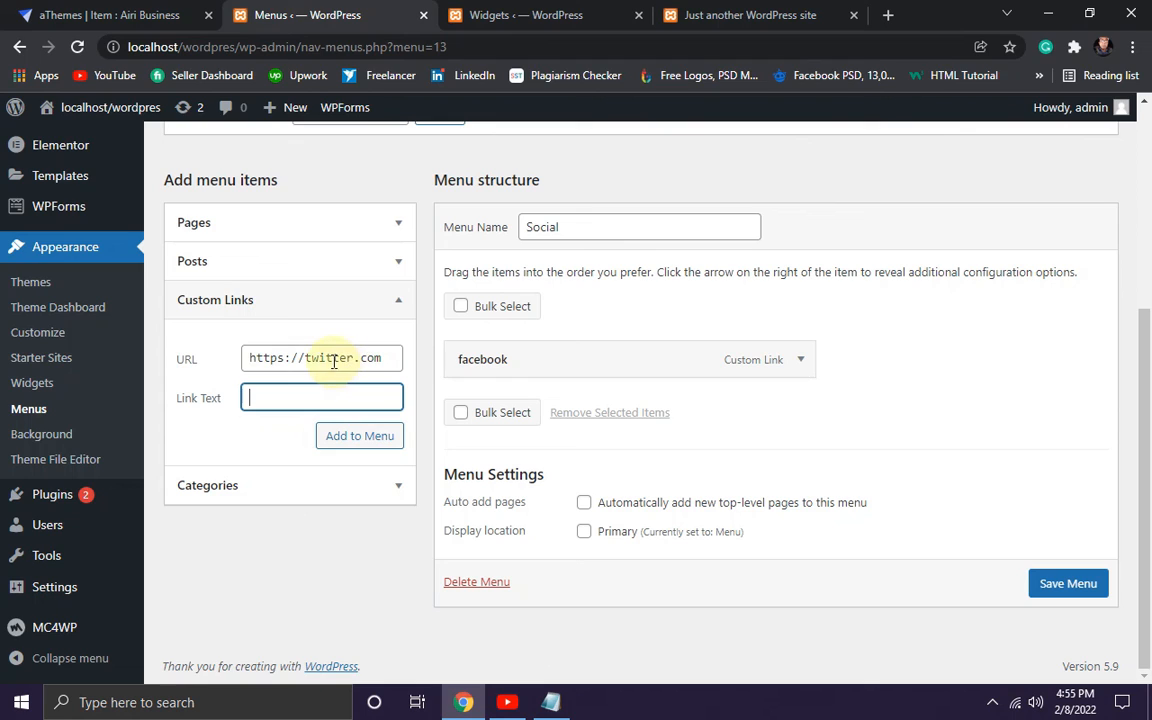
double_click(329, 358)
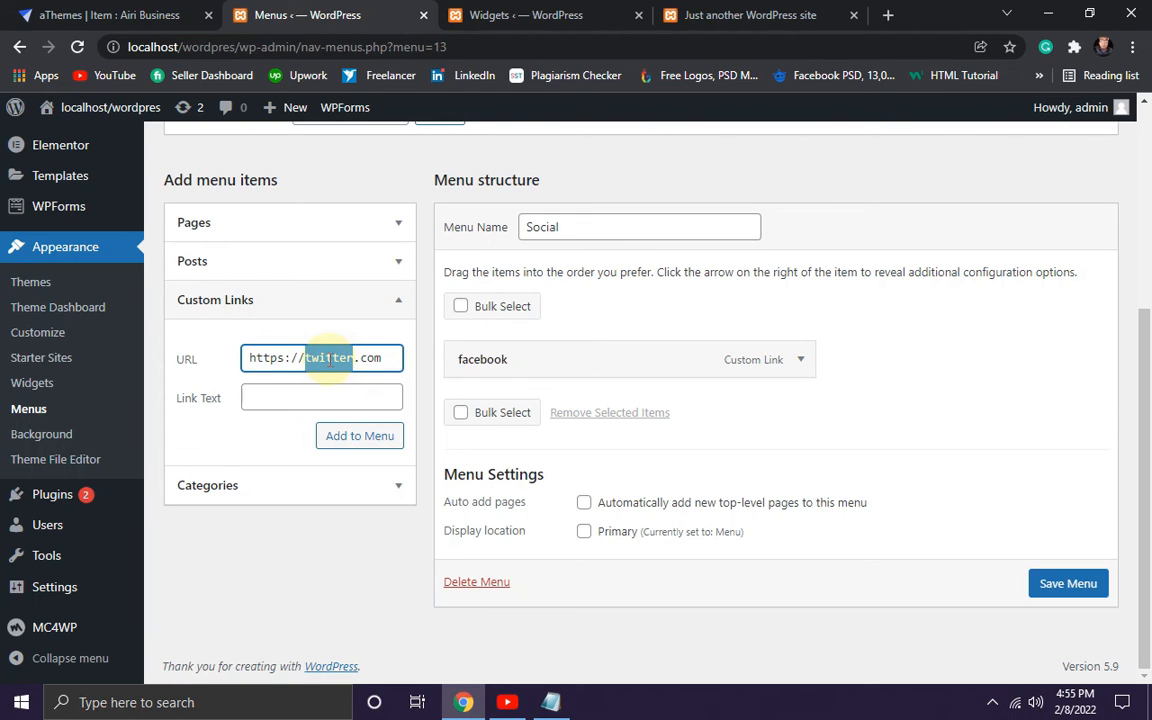
left_click(313, 398)
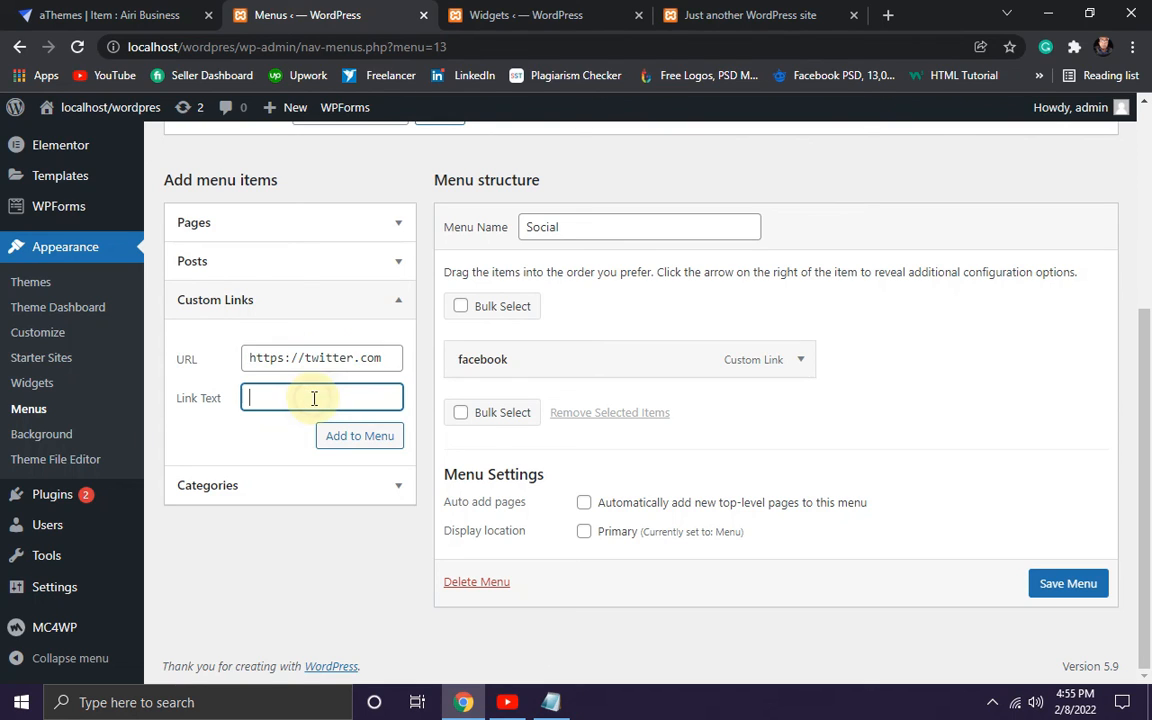
left_click(359, 440)
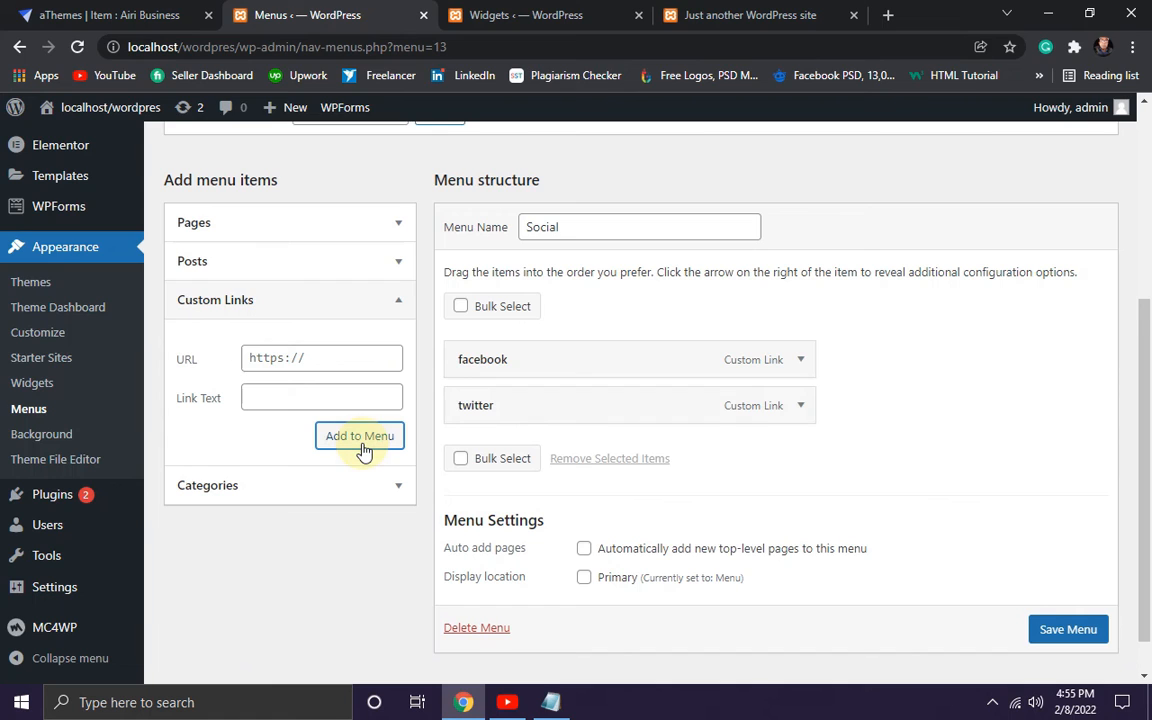
scroll(283, 340, "down", 1)
left_click(280, 313)
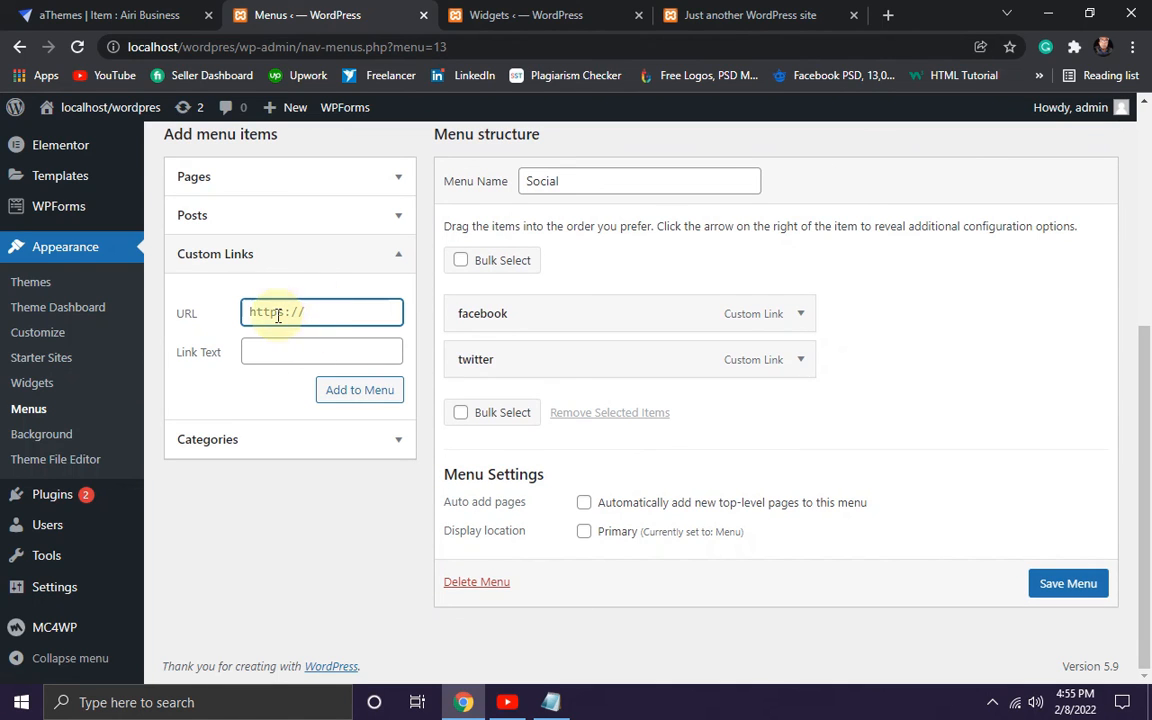
type("https://twitter.com")
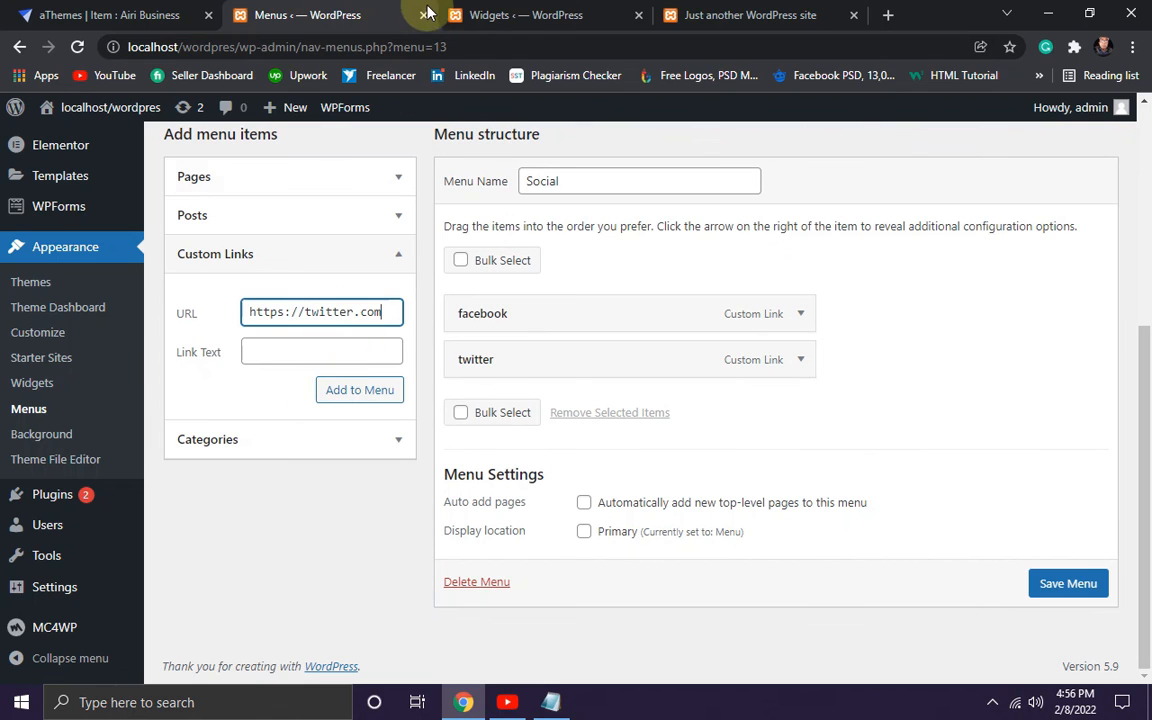
double_click(326, 312)
type("linkedin")
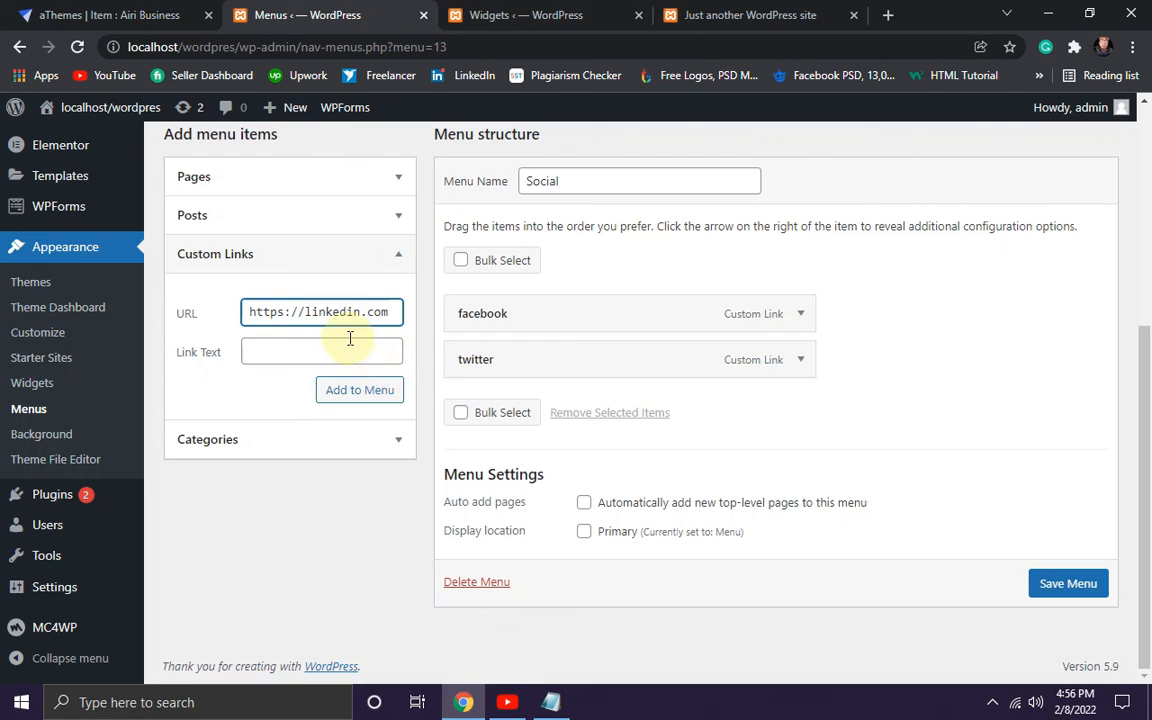
left_click(296, 353)
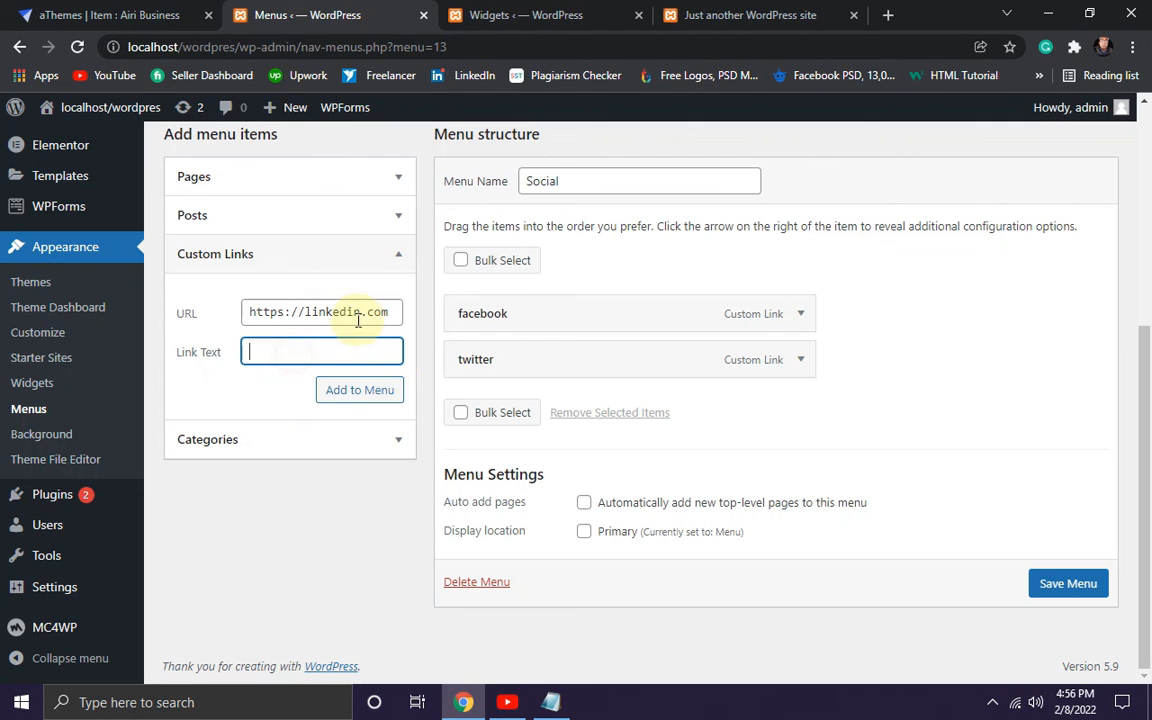
double_click(352, 314)
key("ctrl+c")
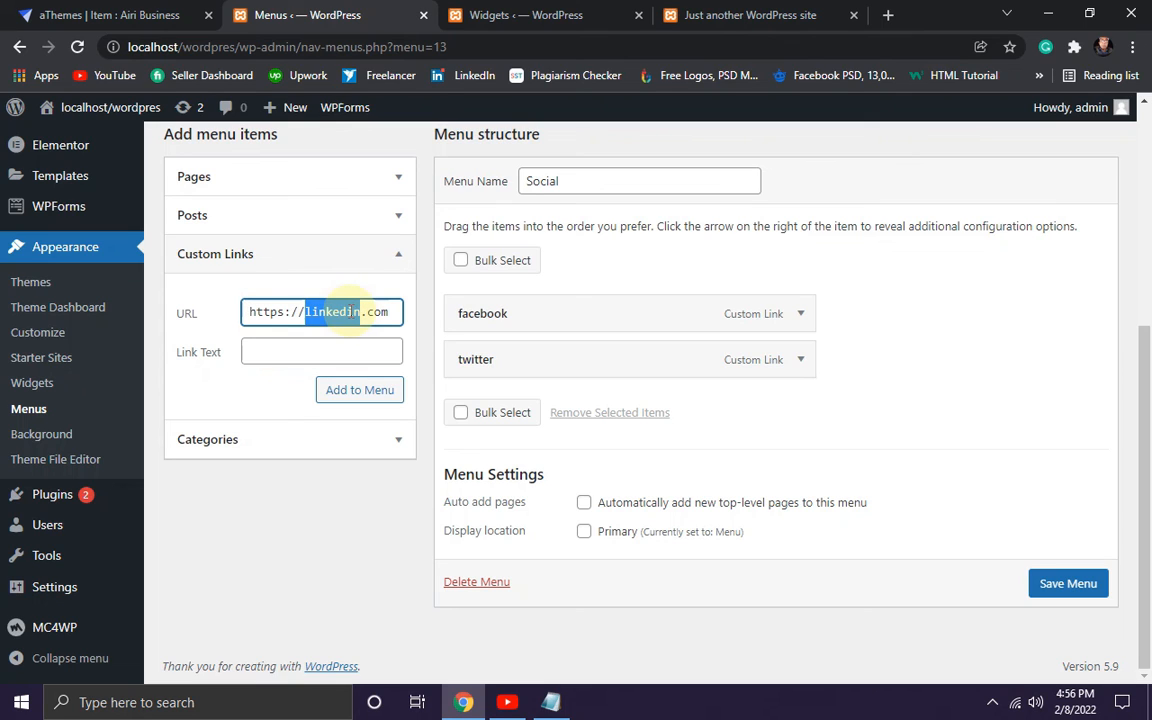
left_click(319, 353)
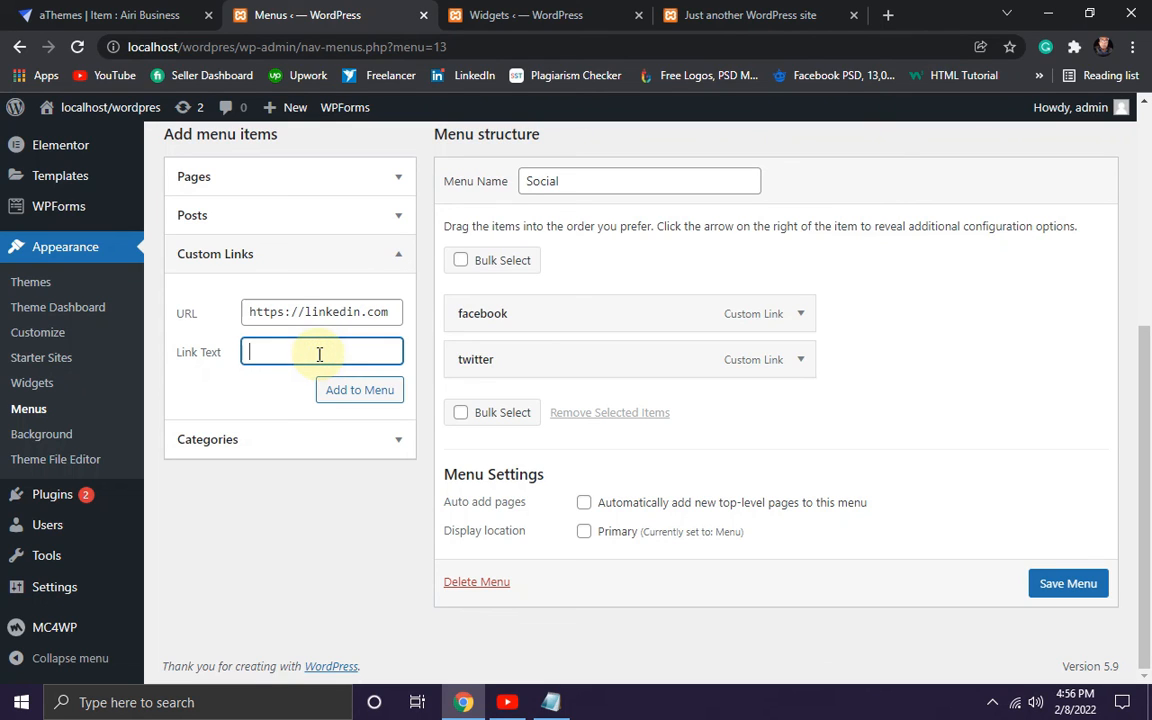
key("ctrl+v")
left_click_drag(391, 314, 246, 315)
key("ctrl+c")
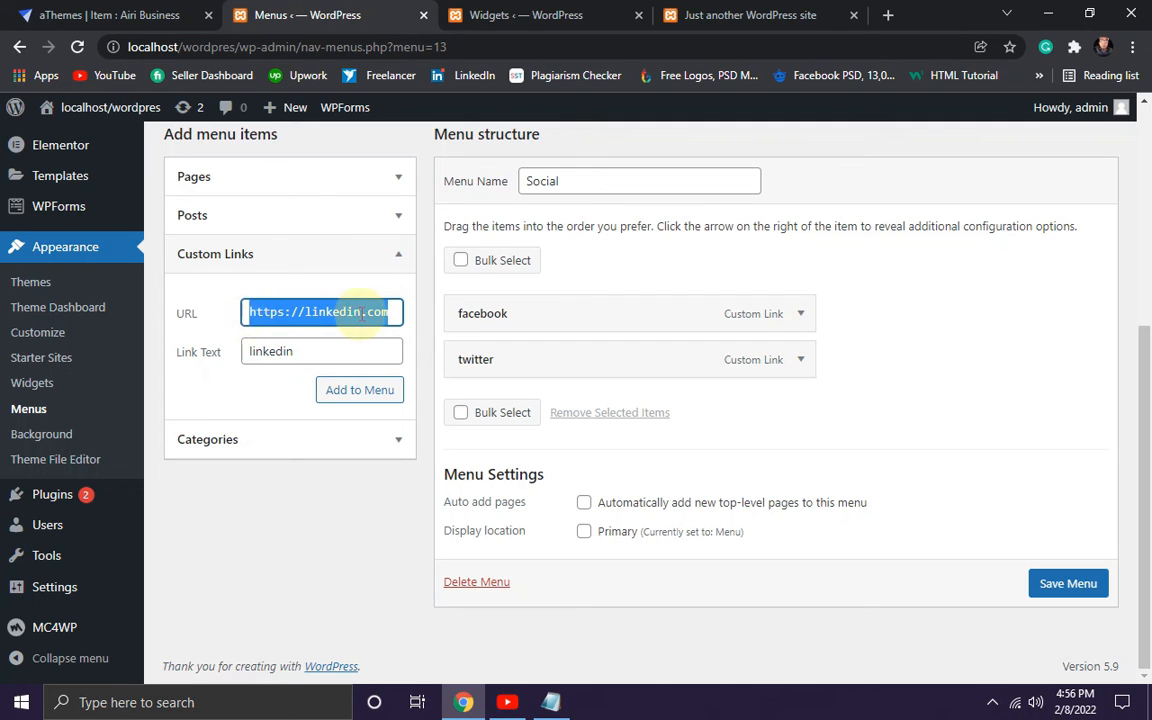
left_click(345, 396)
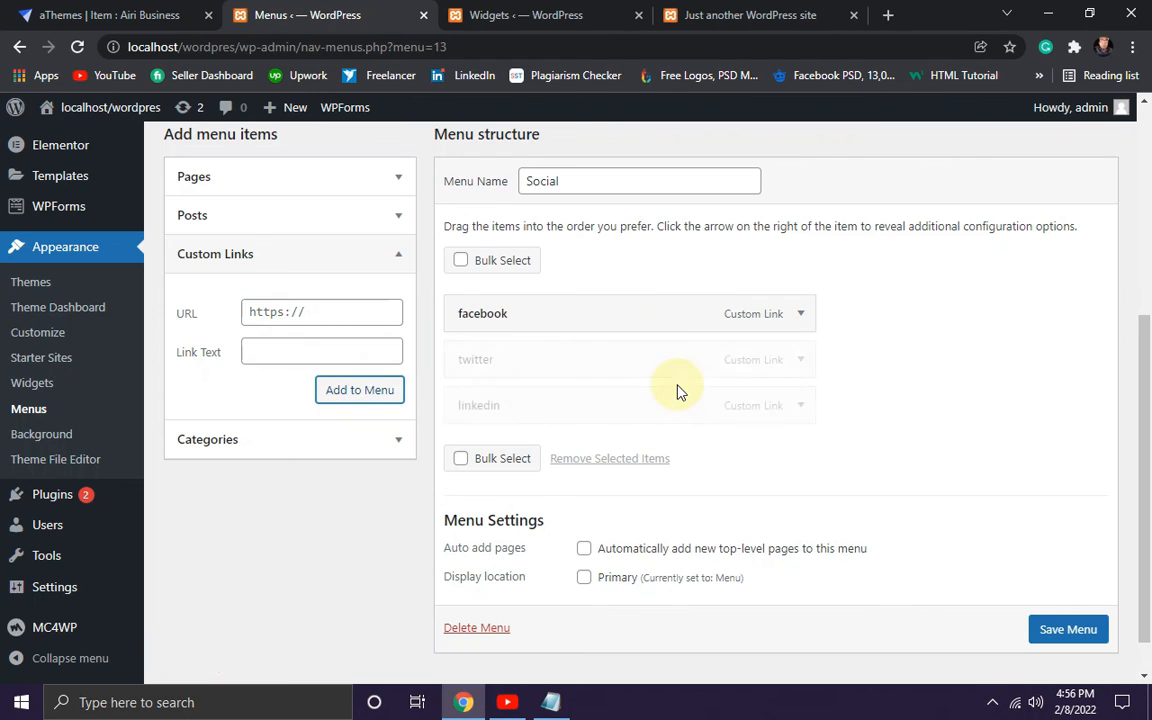
left_click(283, 312)
key("ctrl+v")
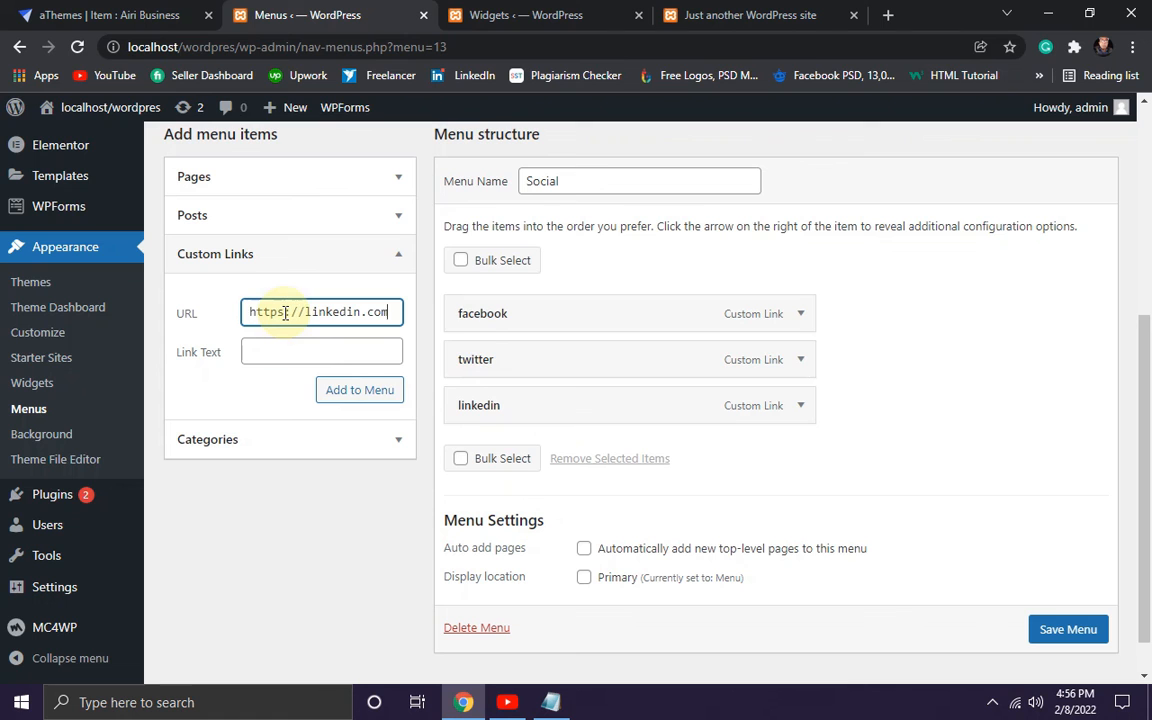
left_click(856, 429)
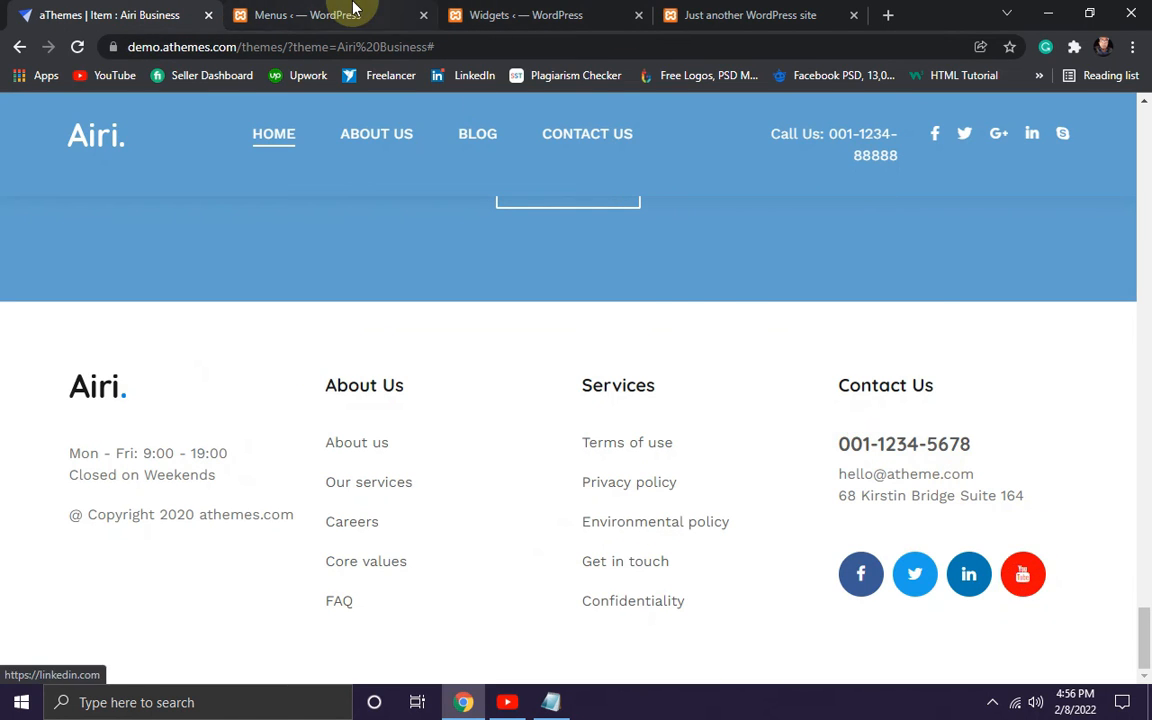
left_click(319, 7)
double_click(347, 313)
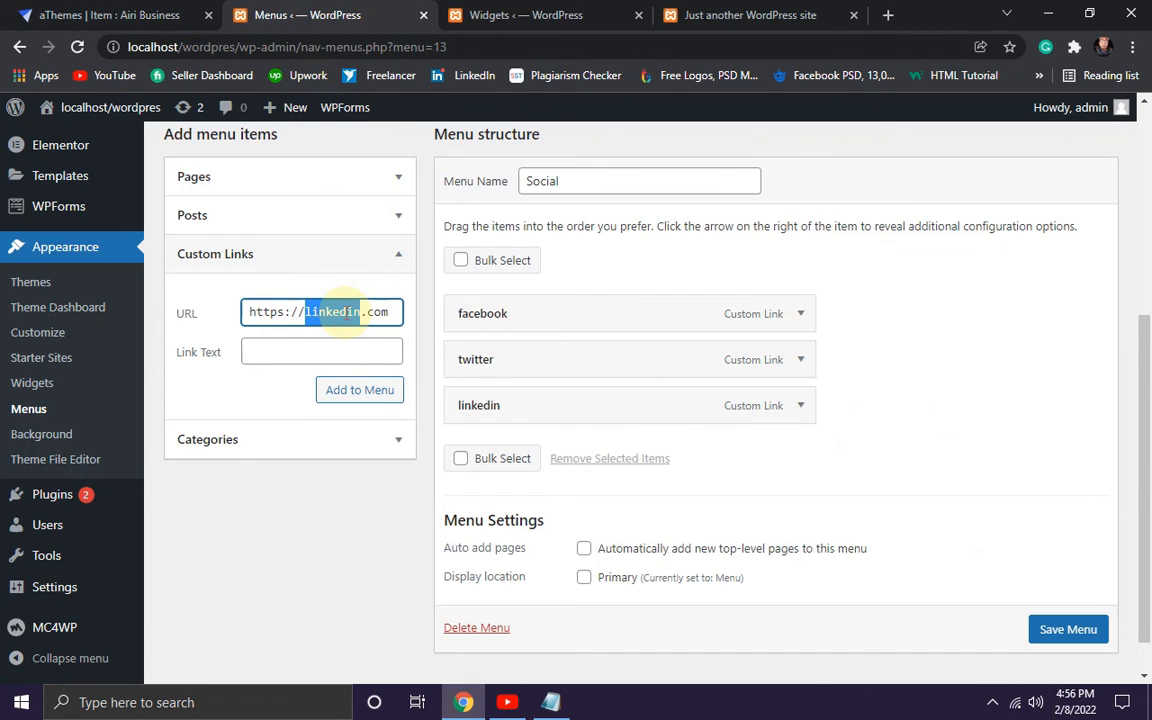
type("youtub")
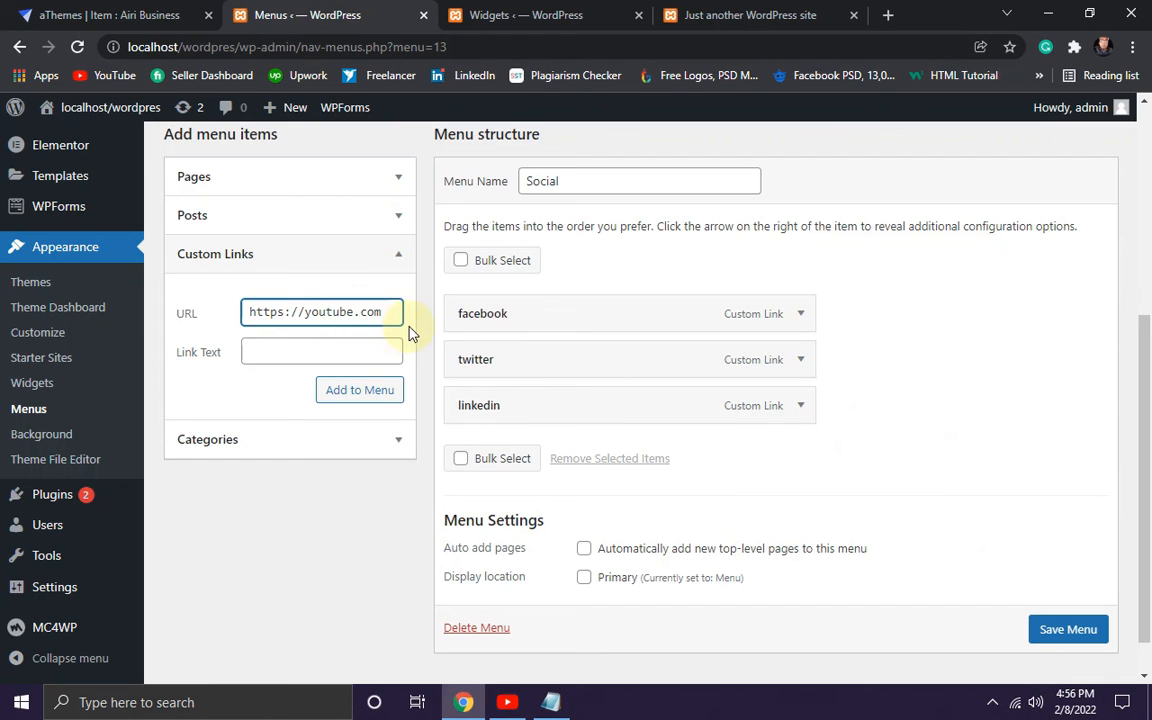
double_click(339, 311)
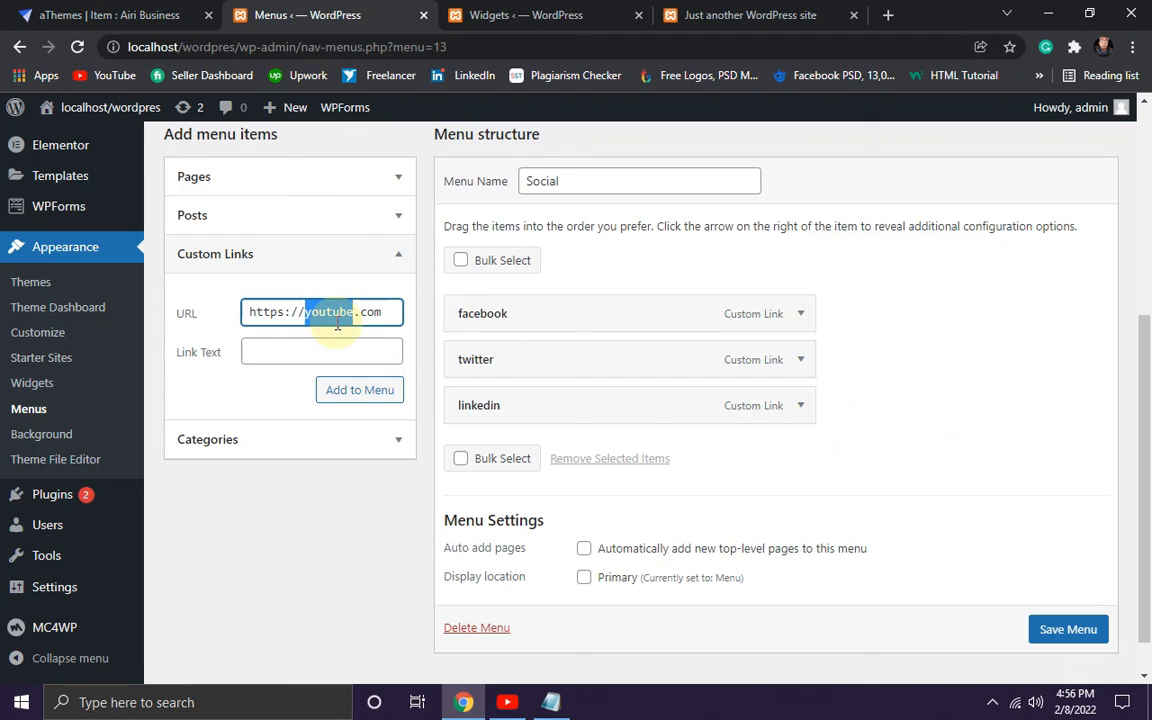
left_click(290, 350)
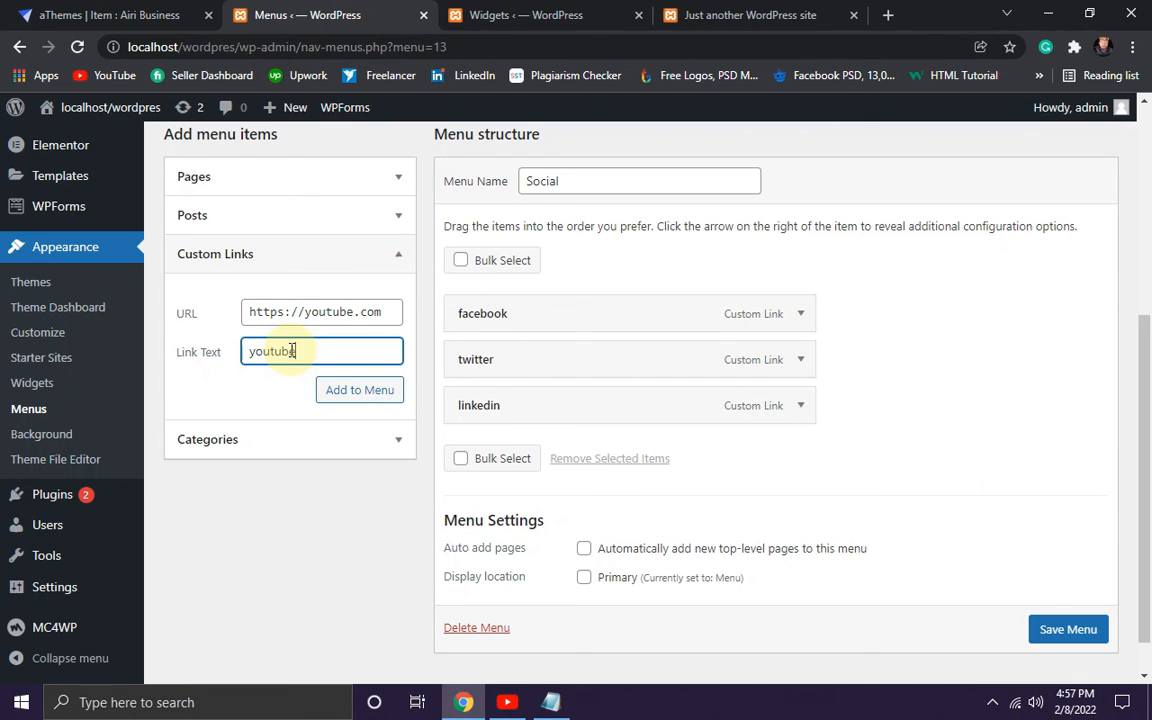
type("youtube")
left_click(360, 392)
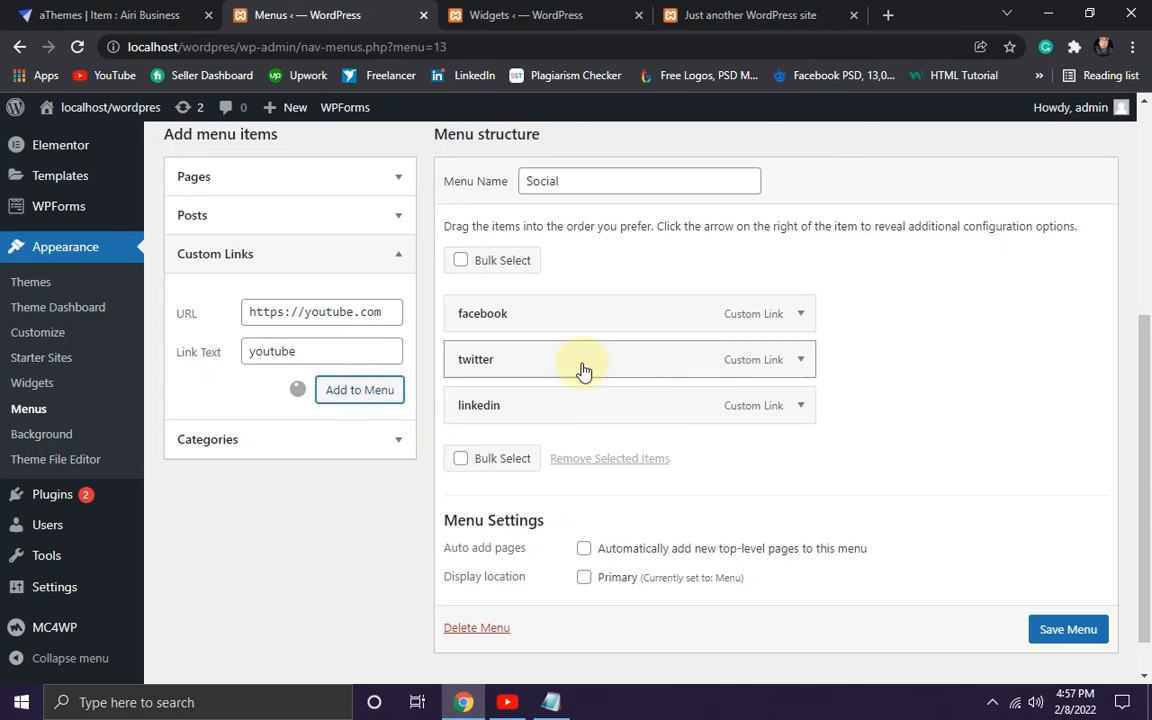
scroll(940, 520, "down", 2)
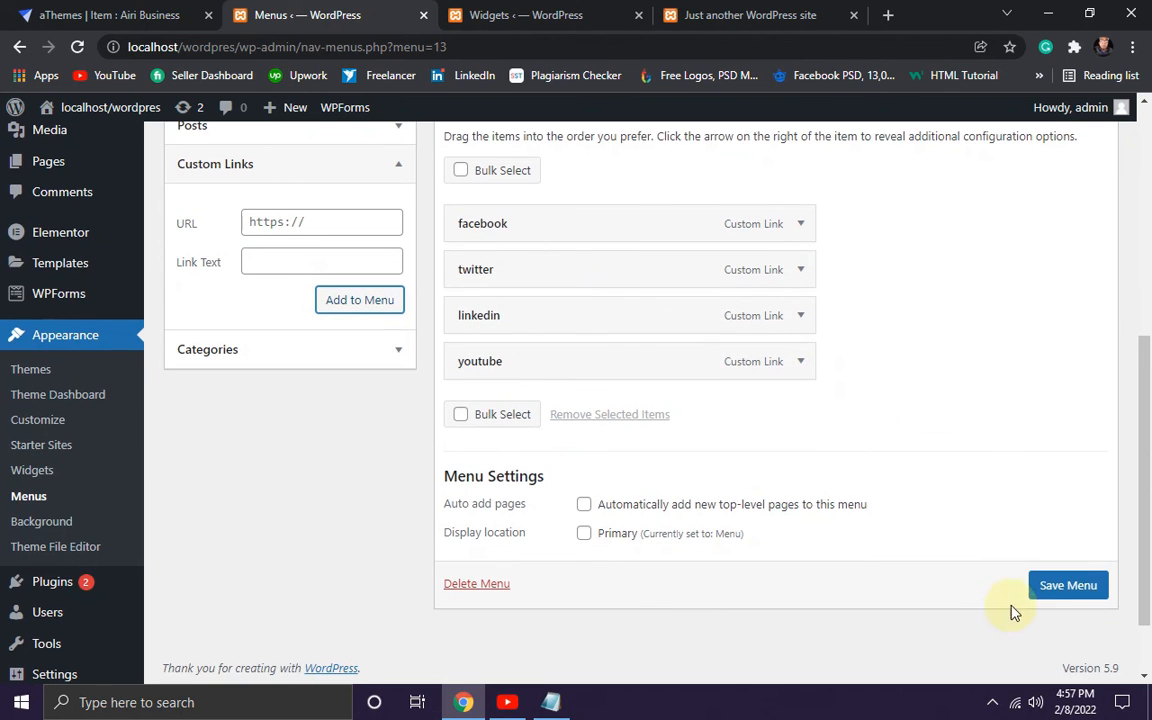
left_click(1070, 590)
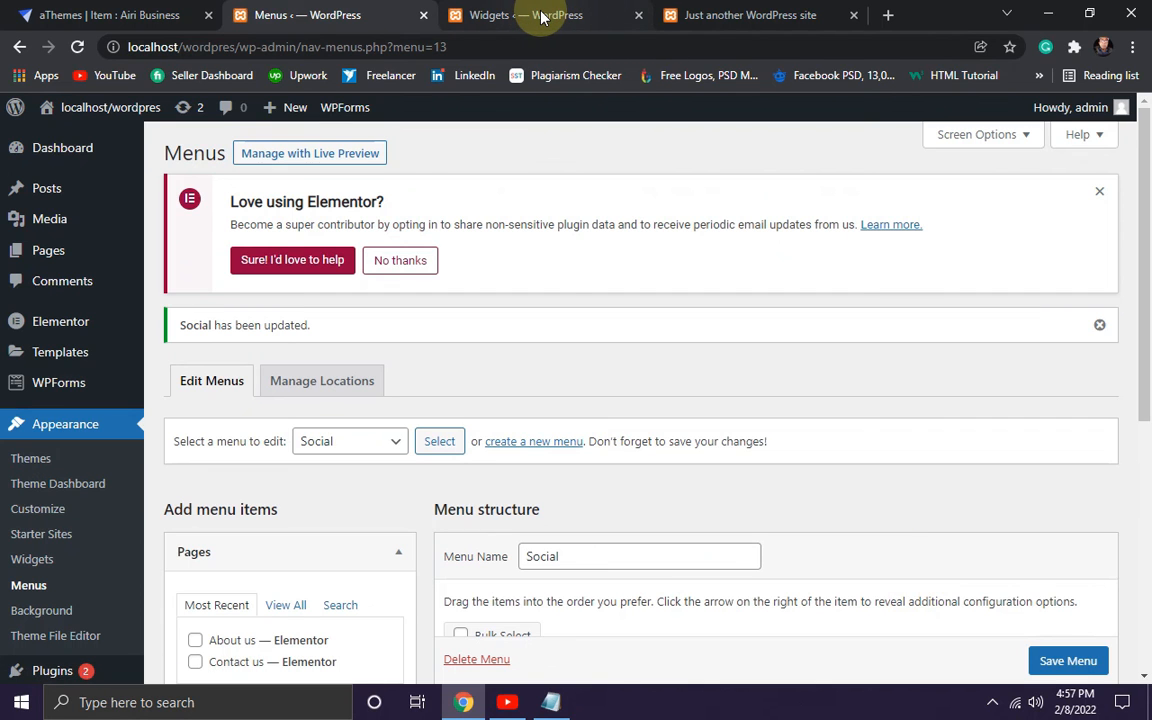
Reload the Widgets admin page, select the Social menu in Footer 4's Social Profile widget, and close the widget.
left_click(540, 15)
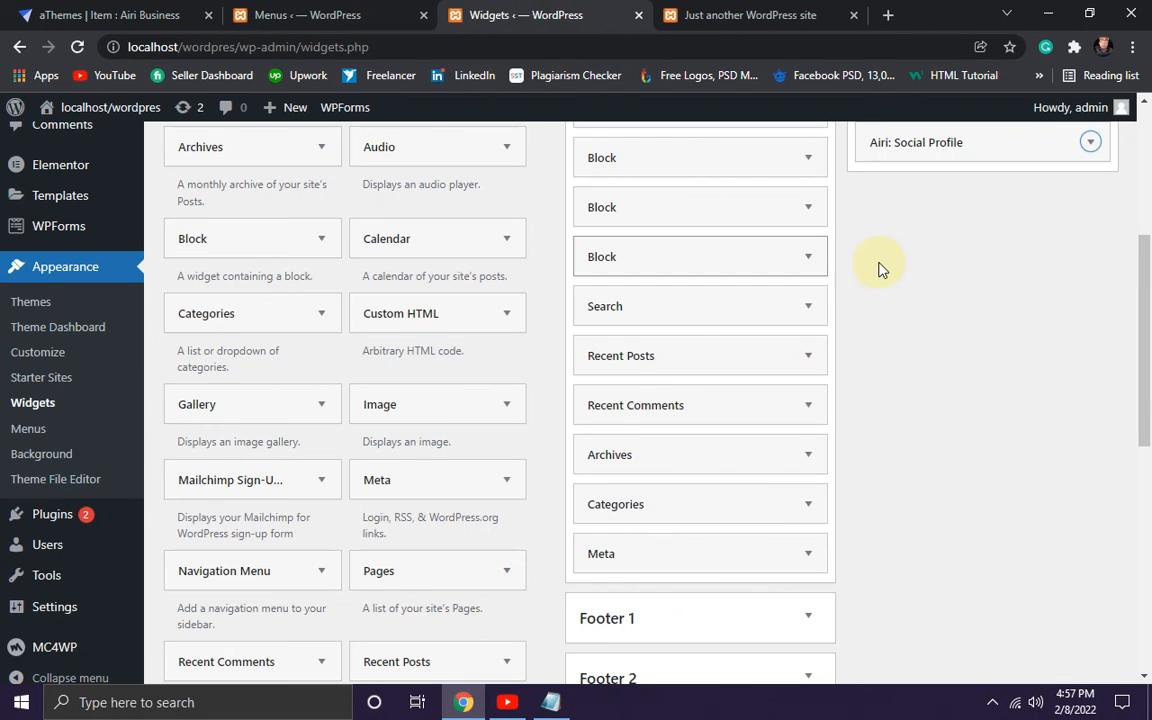
scroll(877, 255, "up", 1)
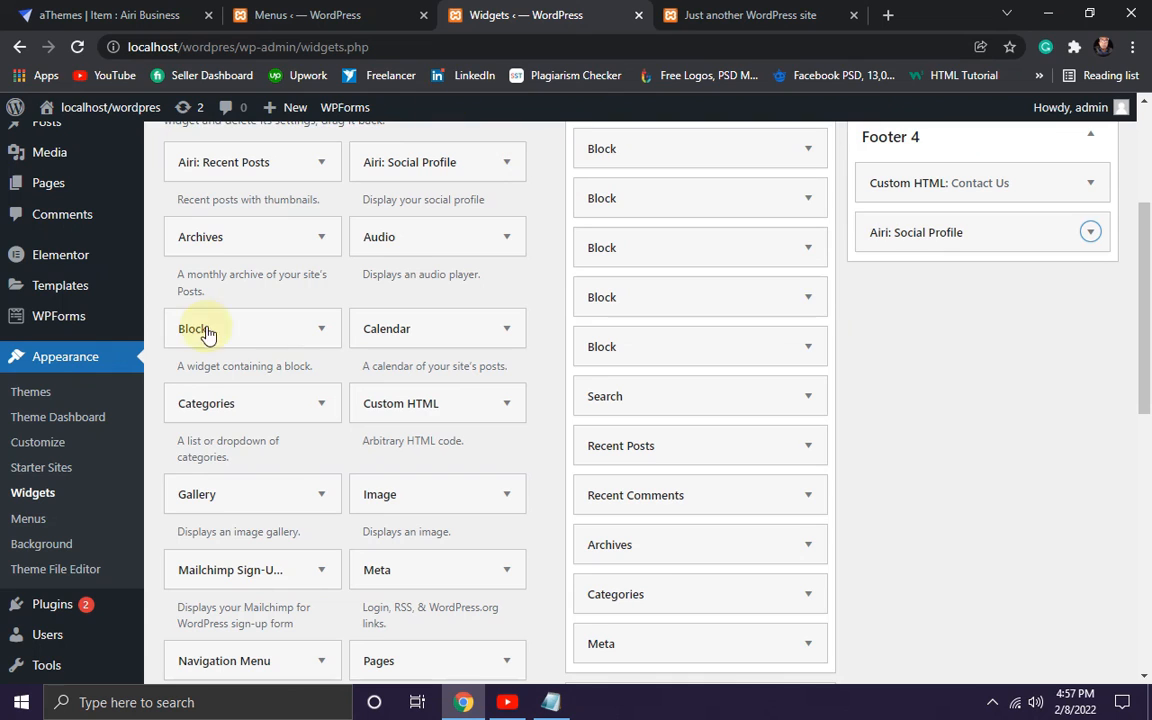
left_click(76, 49)
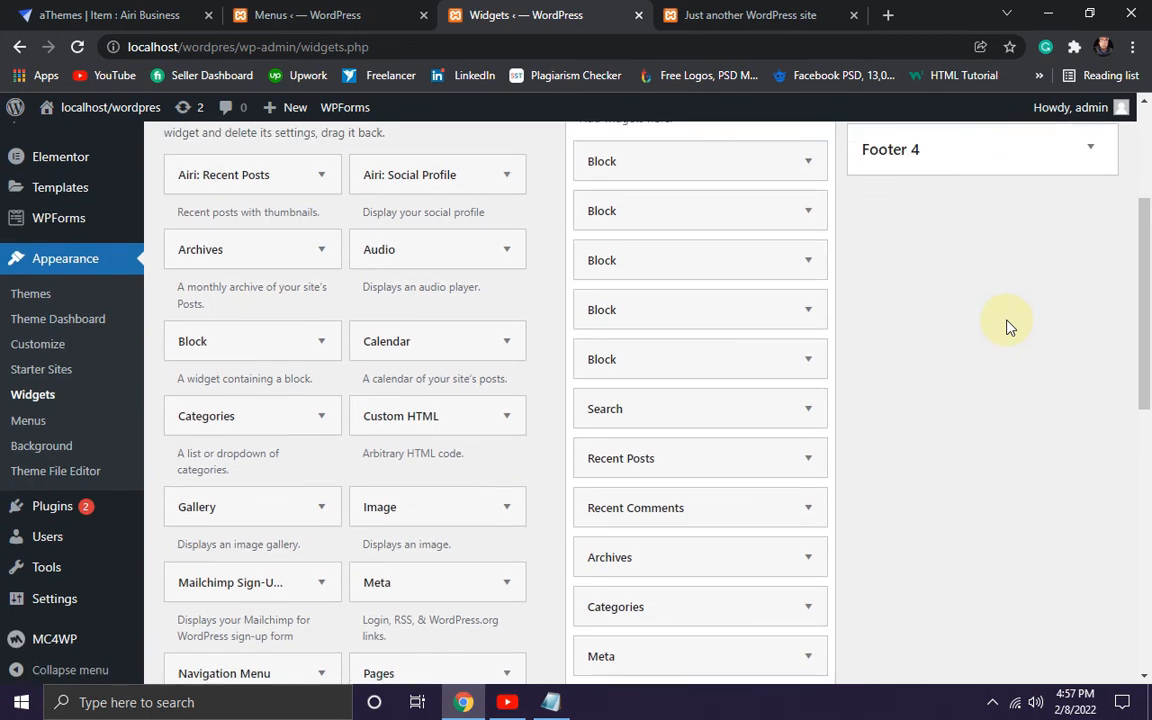
left_click(1090, 318)
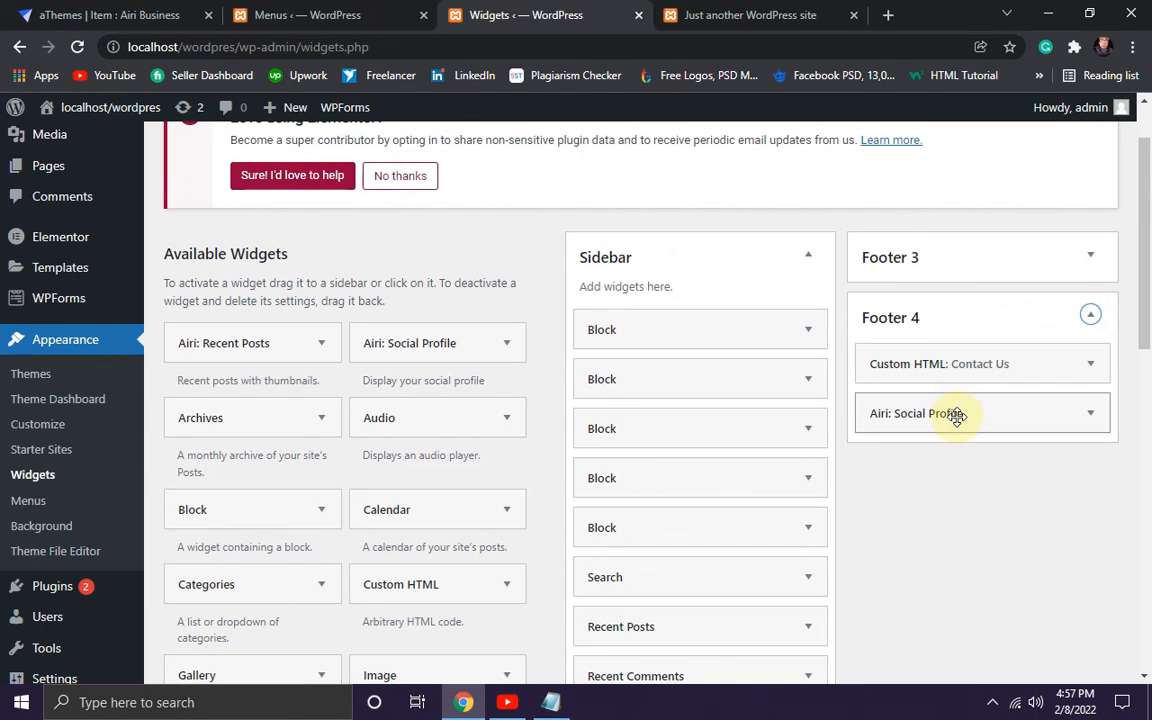
left_click(1090, 416)
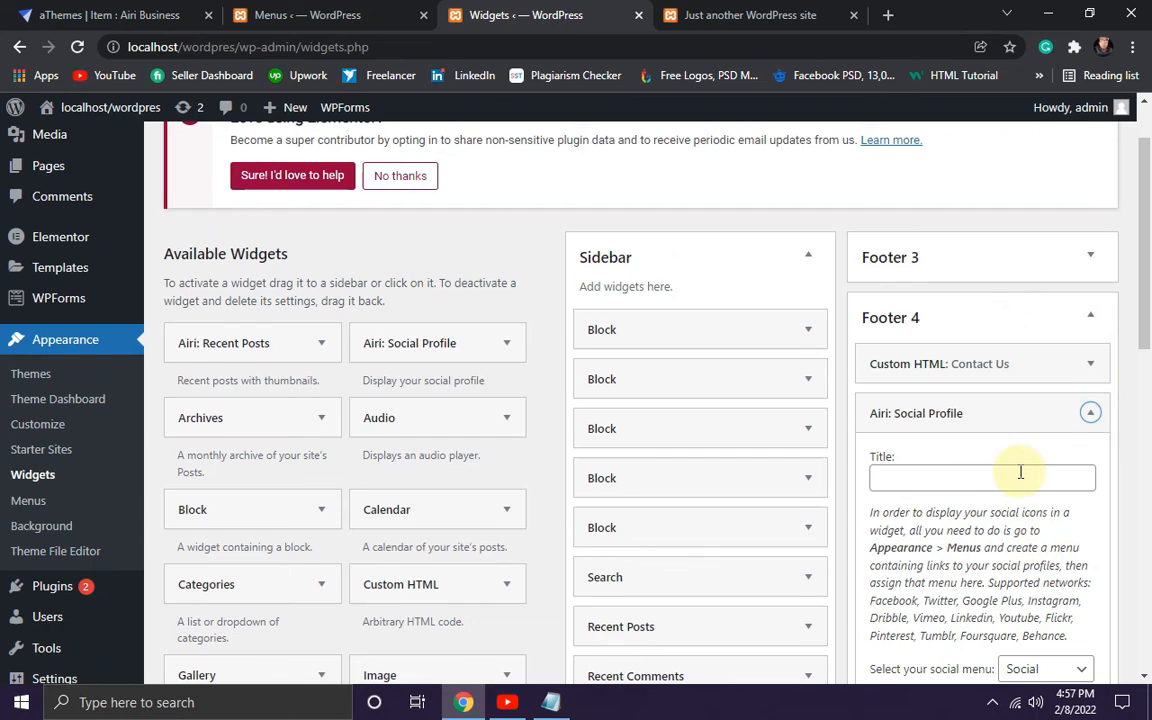
scroll(1021, 475, "down", 3)
left_click(1081, 399)
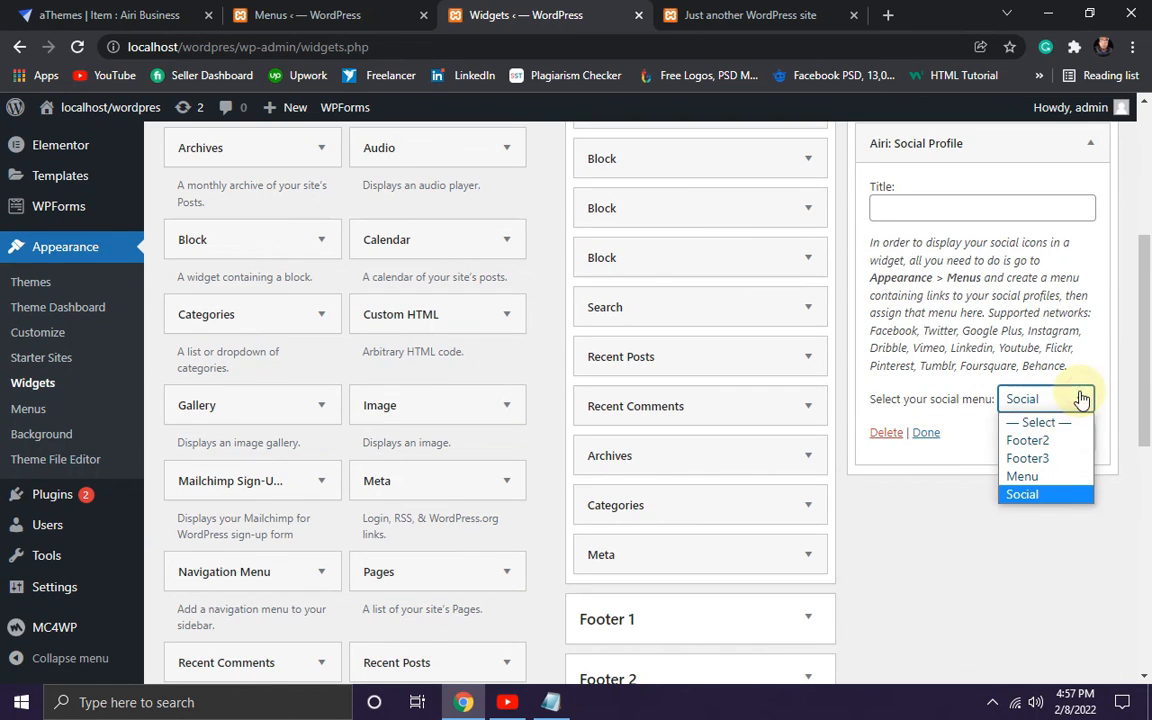
left_click(1031, 492)
left_click(928, 433)
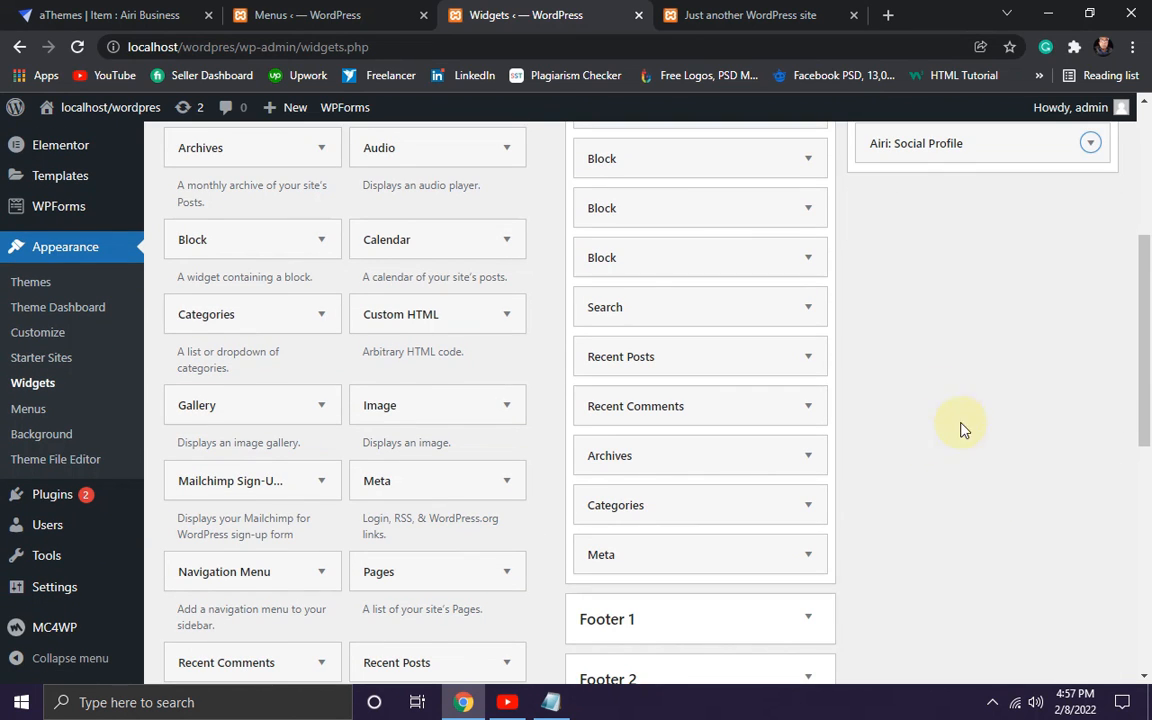
scroll(918, 406, "up", 10)
Reload the local site and compare its footer, including the Contact Us social icons, with the Airi Business demo's.
left_click(690, 14)
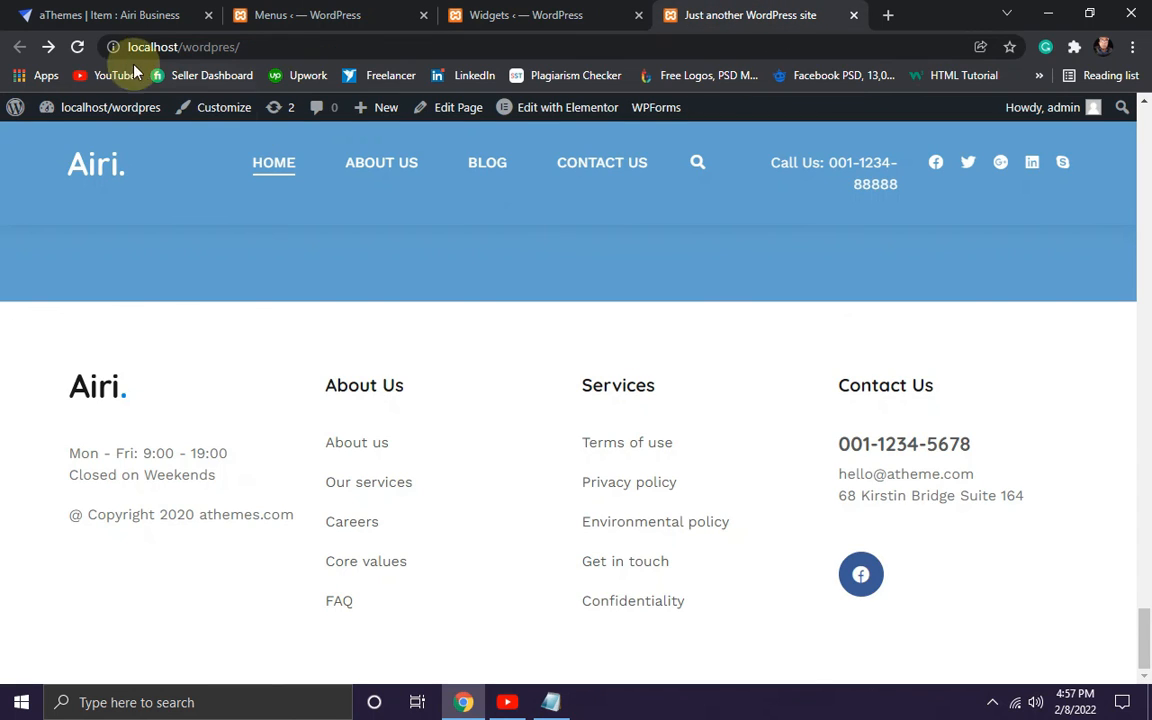
left_click(79, 49)
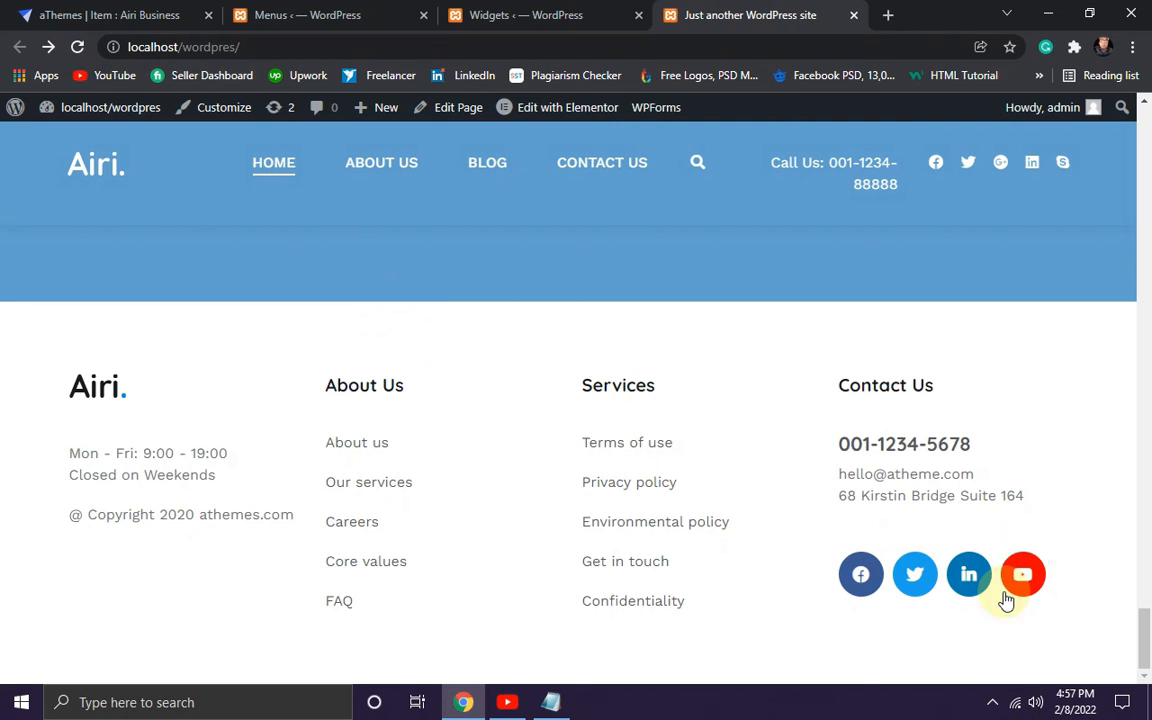
left_click(105, 12)
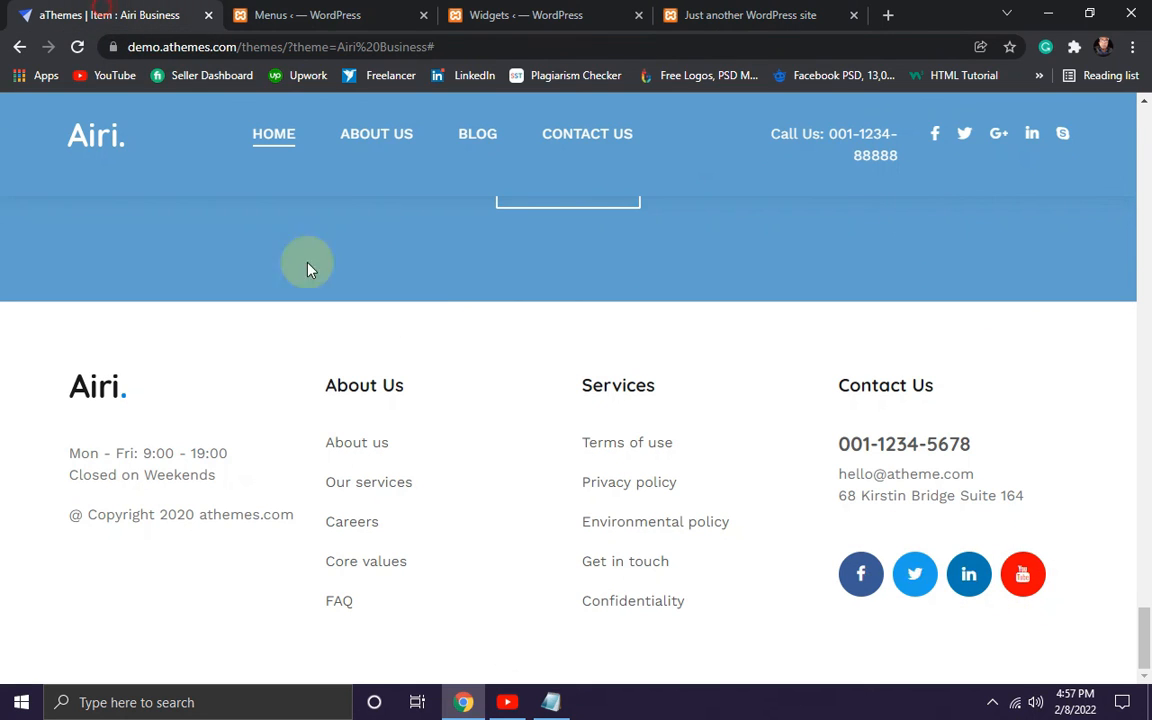
left_click(735, 18)
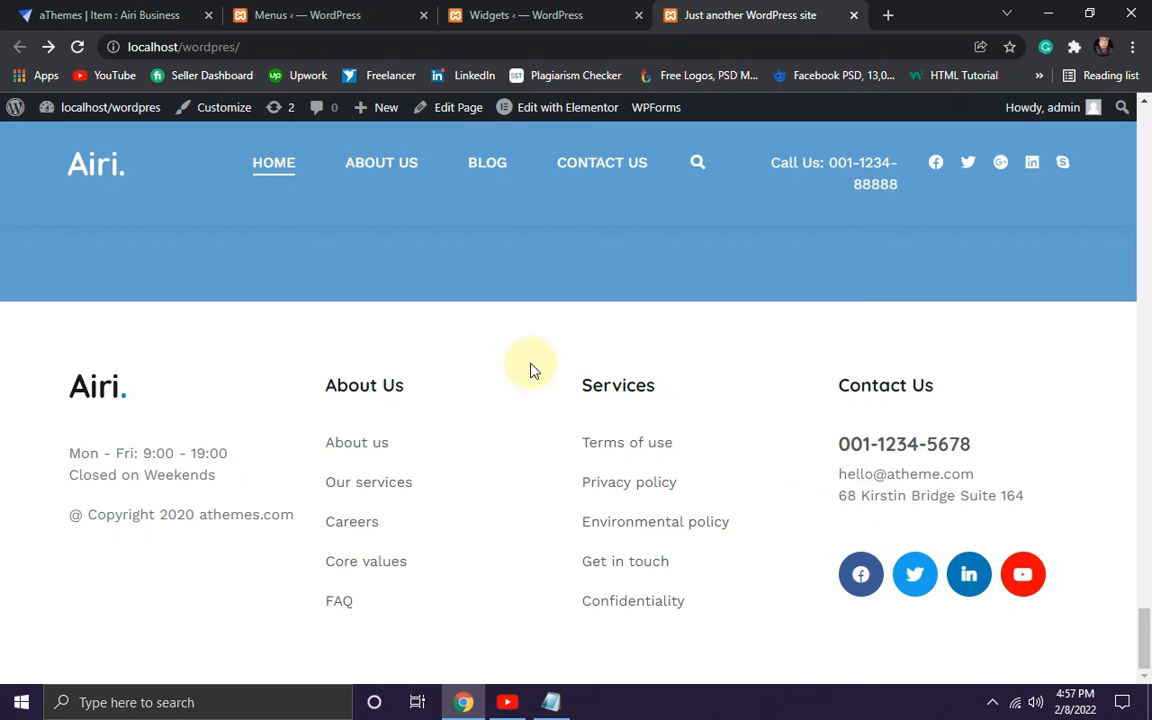
scroll(604, 365, "up", 1)
scroll(600, 367, "up", 3)
scroll(589, 363, "down", 3)
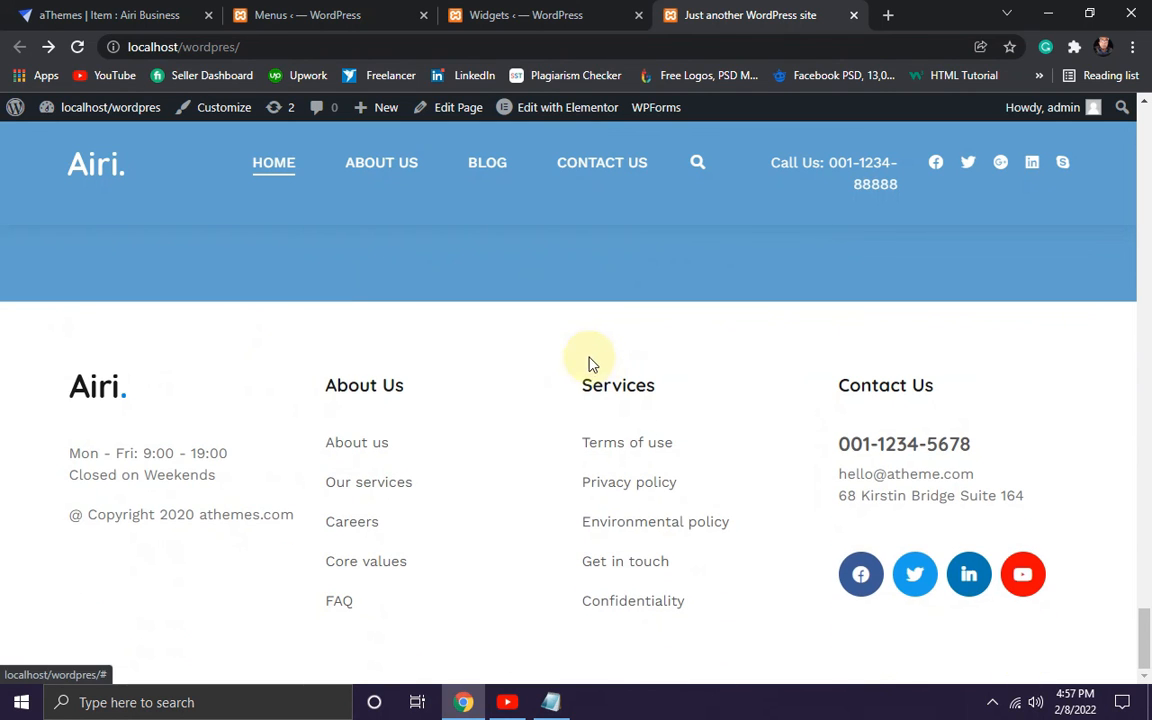